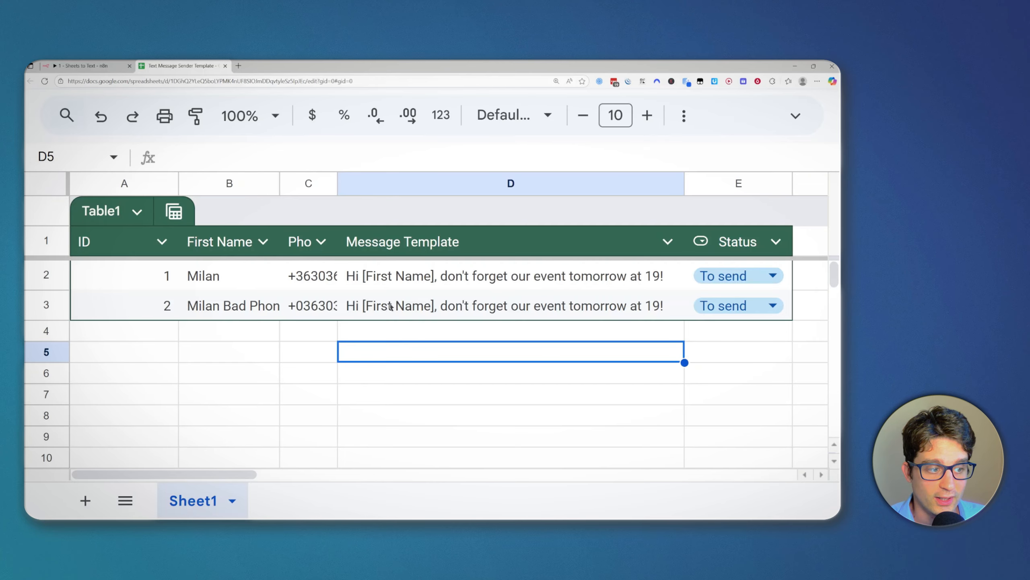
Step: Inspect the phone numbers in C2 and C3 and row 3's message template text
left_click(320, 277)
left_click(319, 300)
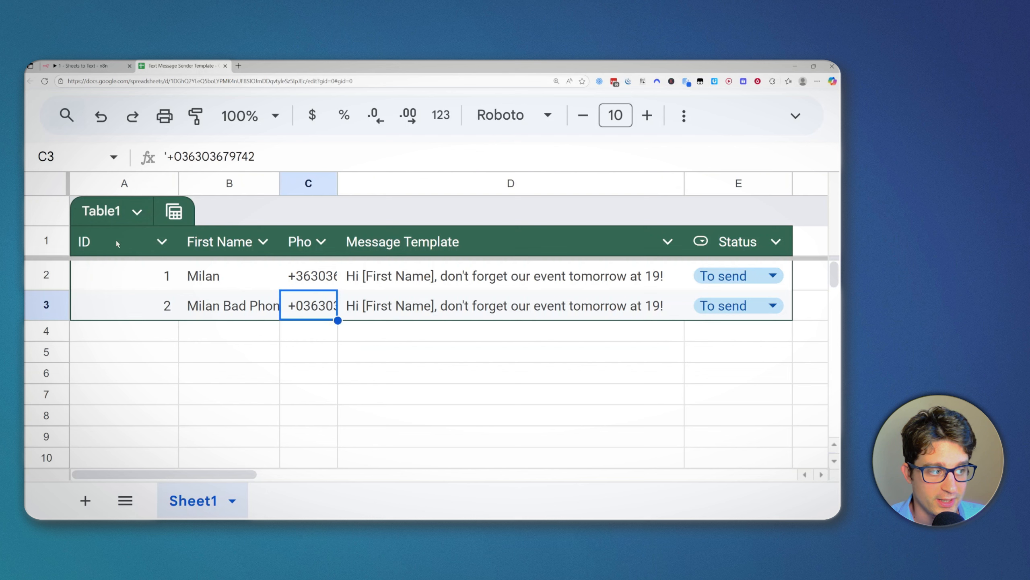
left_click_drag(121, 241, 511, 309)
left_click(512, 307)
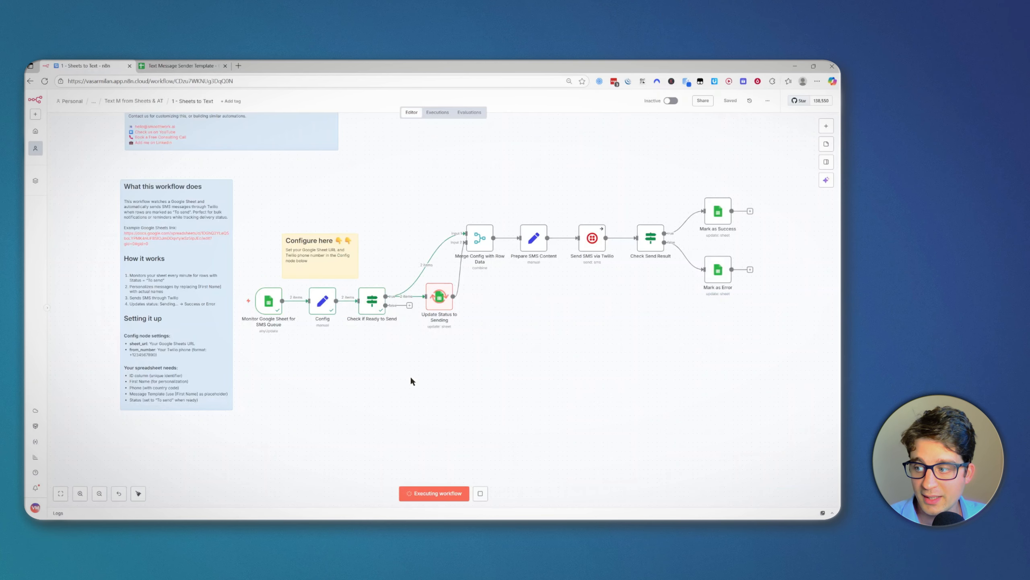
Step: Watch the Sheets to Text run finish on the canvas, then return to the Text Message Sender Template sheet
scroll(293, 315, "up", 2)
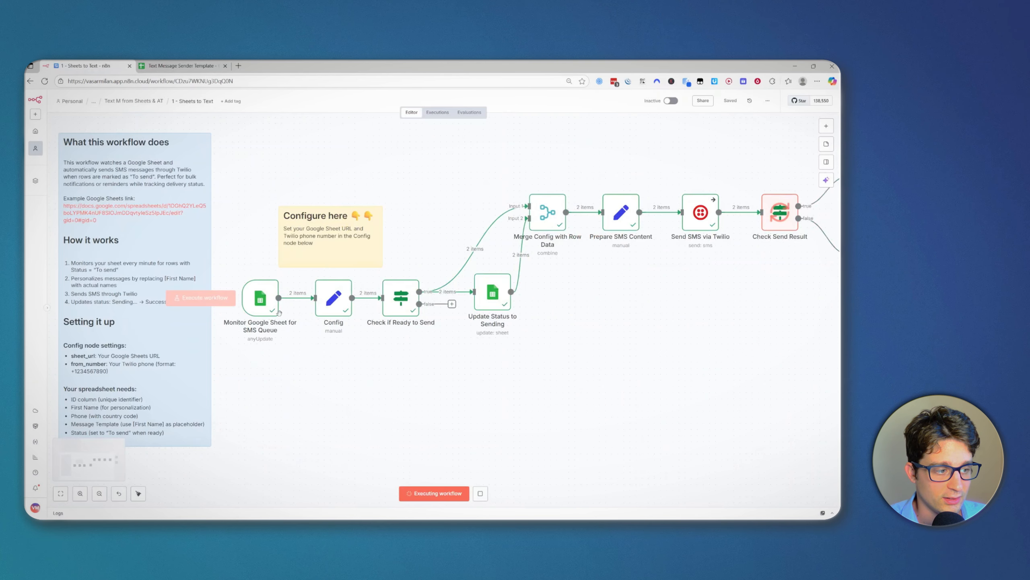
scroll(309, 362, "up", 2)
scroll(254, 350, "up", 2)
left_click_drag(306, 399, 222, 288)
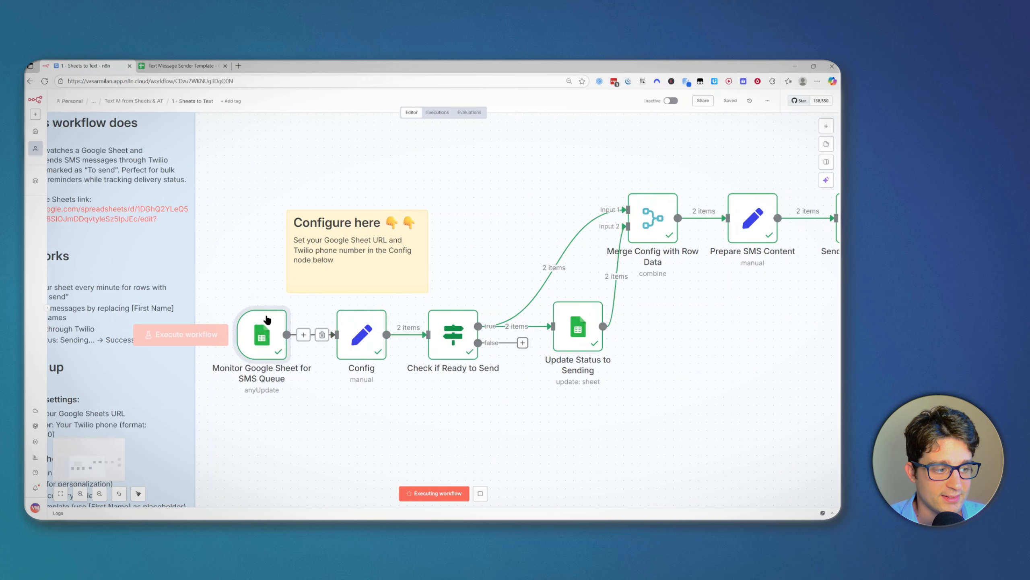
scroll(441, 402, "down", 2)
left_click_drag(668, 385, 558, 358)
left_click_drag(655, 352, 583, 326)
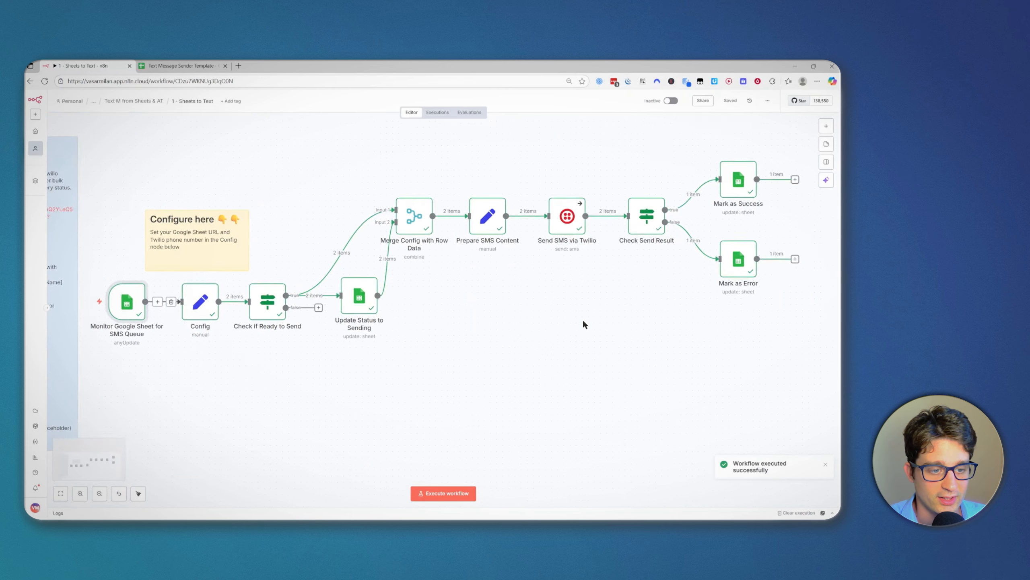
scroll(581, 323, "down", 1)
left_click(202, 66)
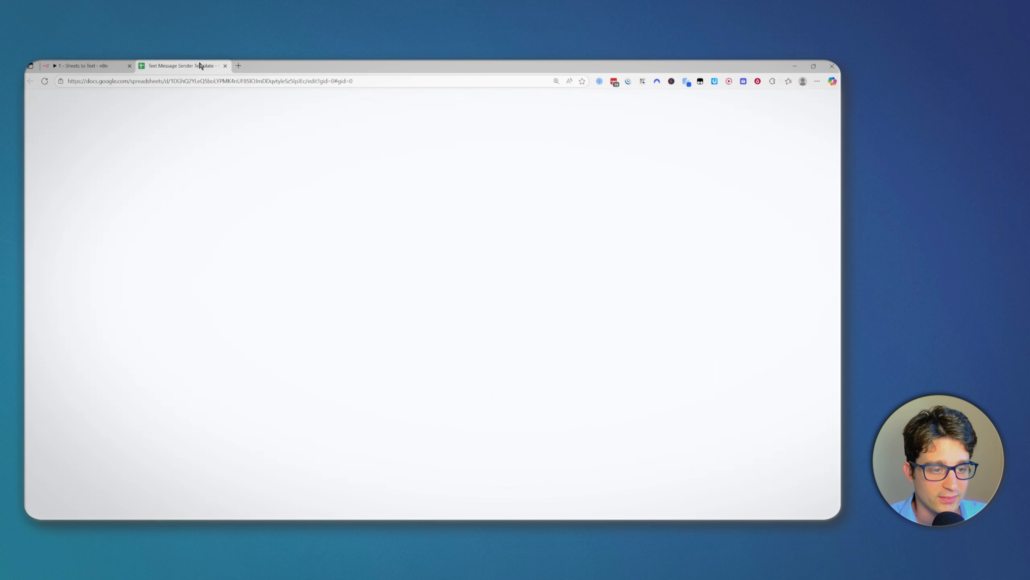
Step: Confirm row 3's bad phone number shows Error and the first row shows Success
left_click(693, 381)
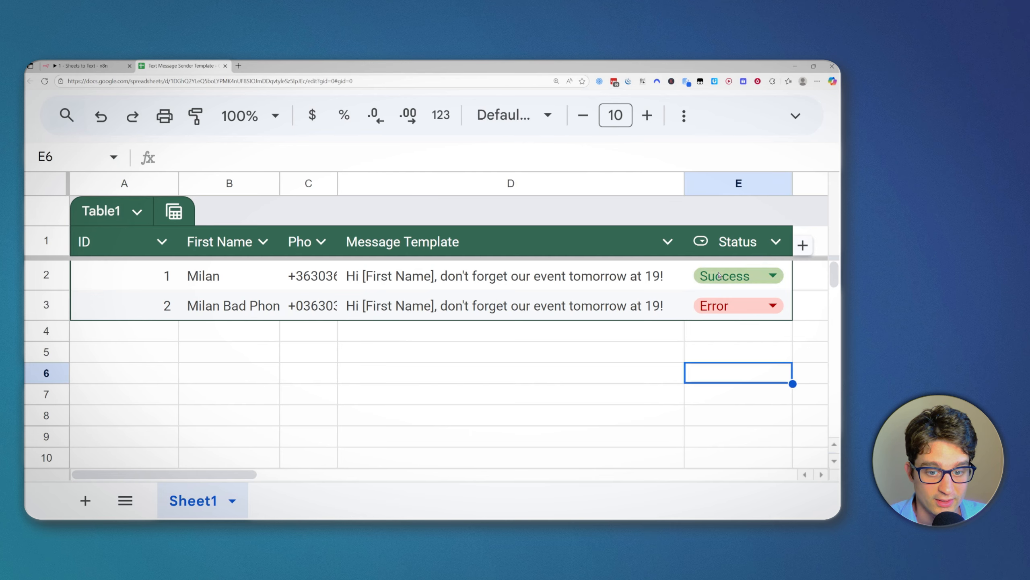
left_click(317, 305)
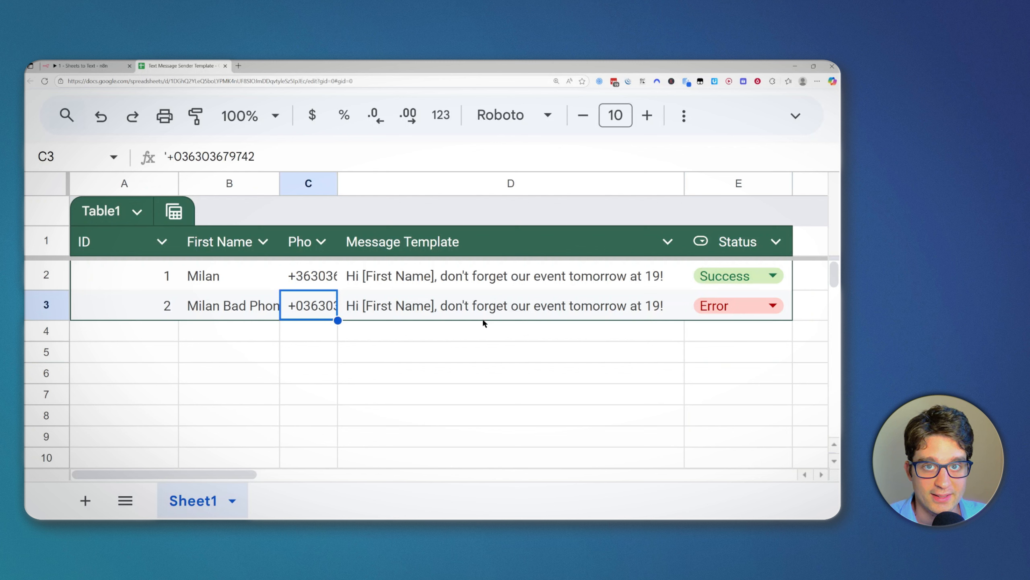
key("Up")
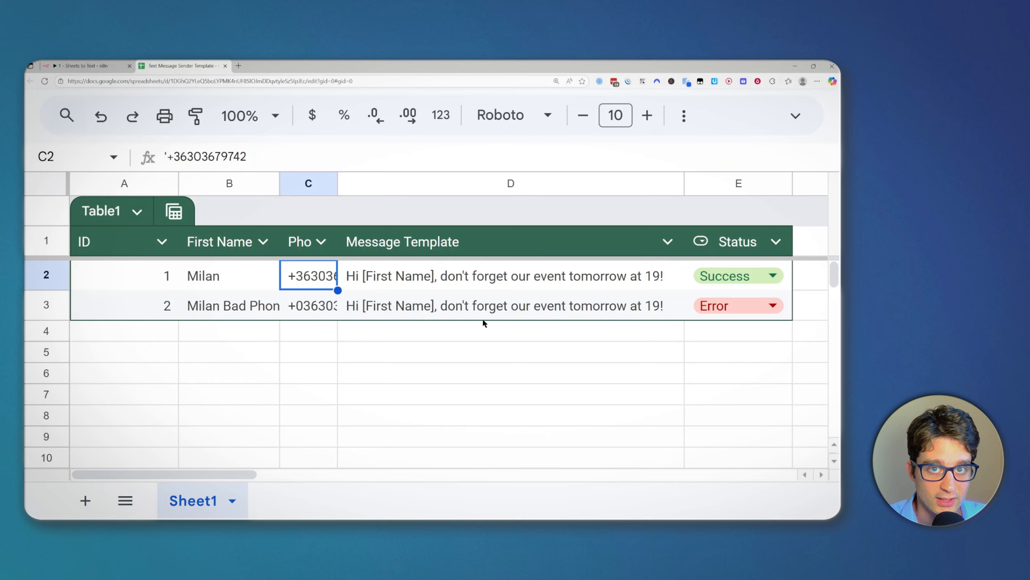
key("Right")
key("Right")
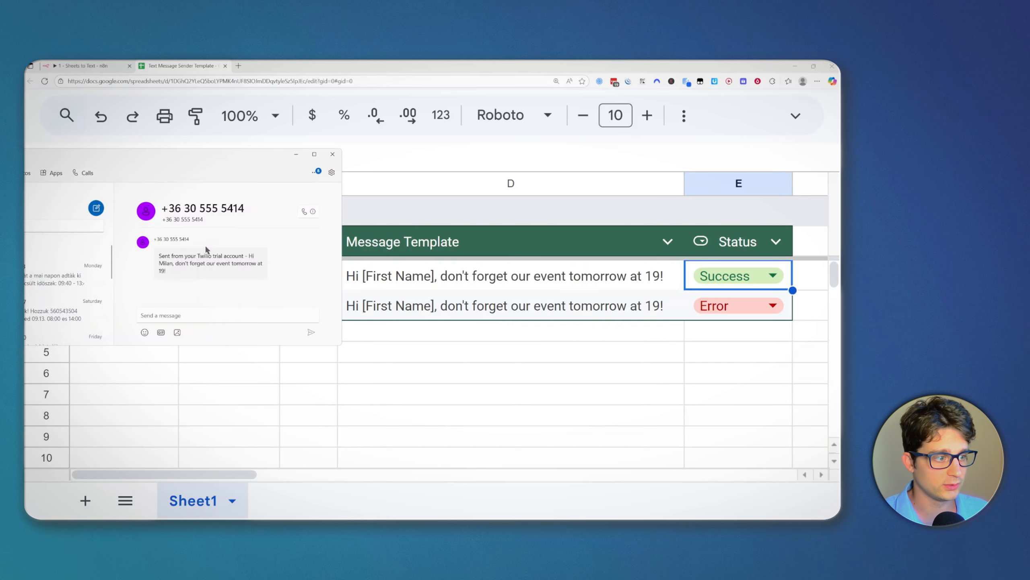
Step: Read the received SMS in Phone Link, confirming the first name replaced the placeholder after the Twilio trial prefix
left_click_drag(167, 272, 157, 255)
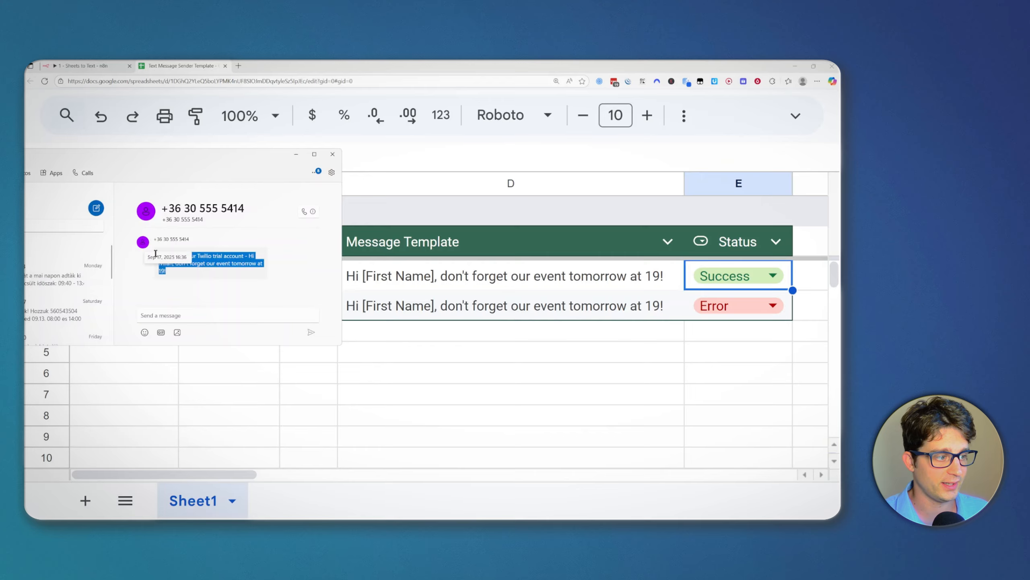
left_click(175, 265)
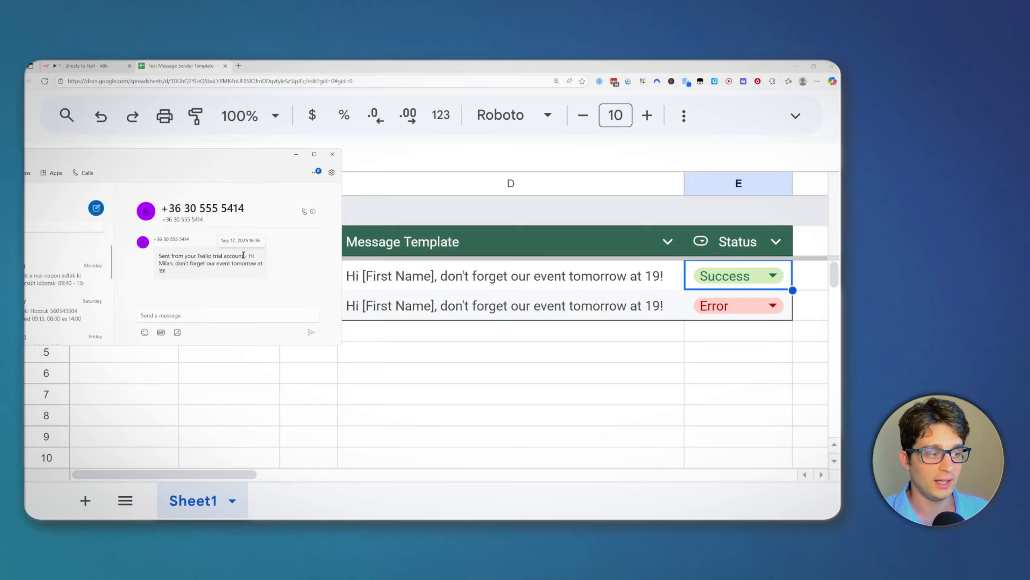
left_click_drag(244, 255, 147, 255)
left_click(200, 268)
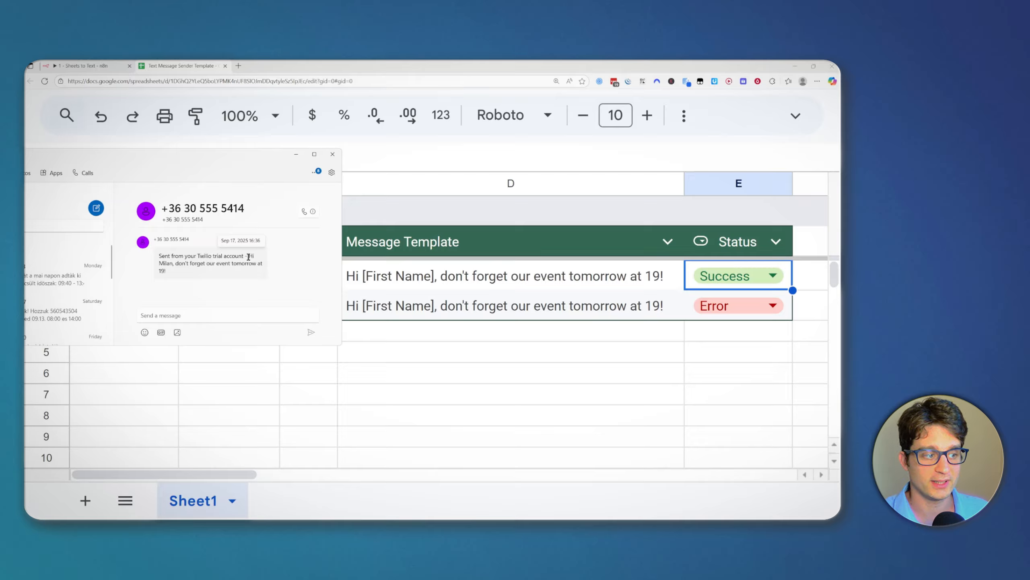
left_click_drag(246, 255, 153, 260)
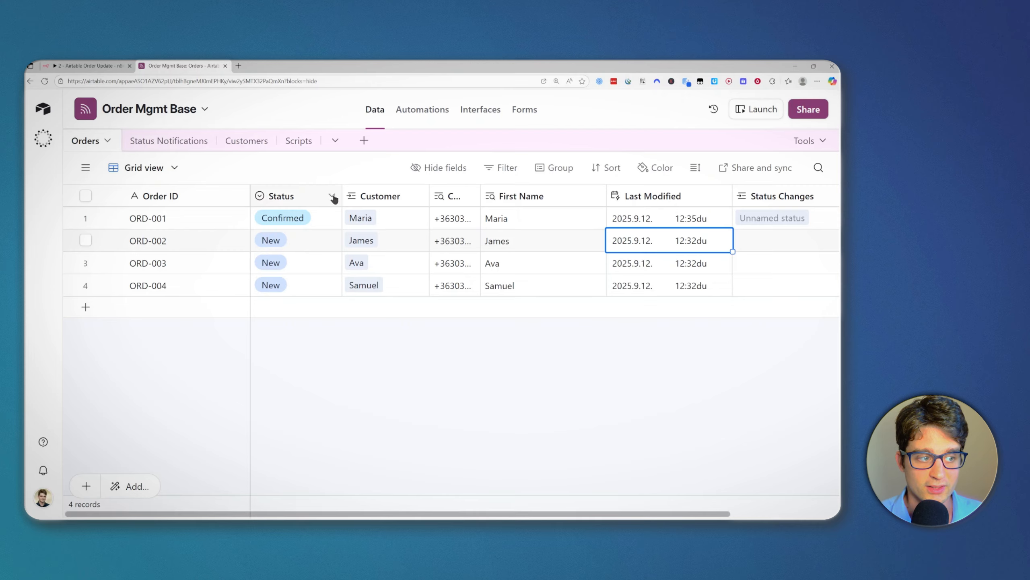
Step: Change order ORD-001's Status to Shipped
left_click(310, 214)
left_click(310, 214)
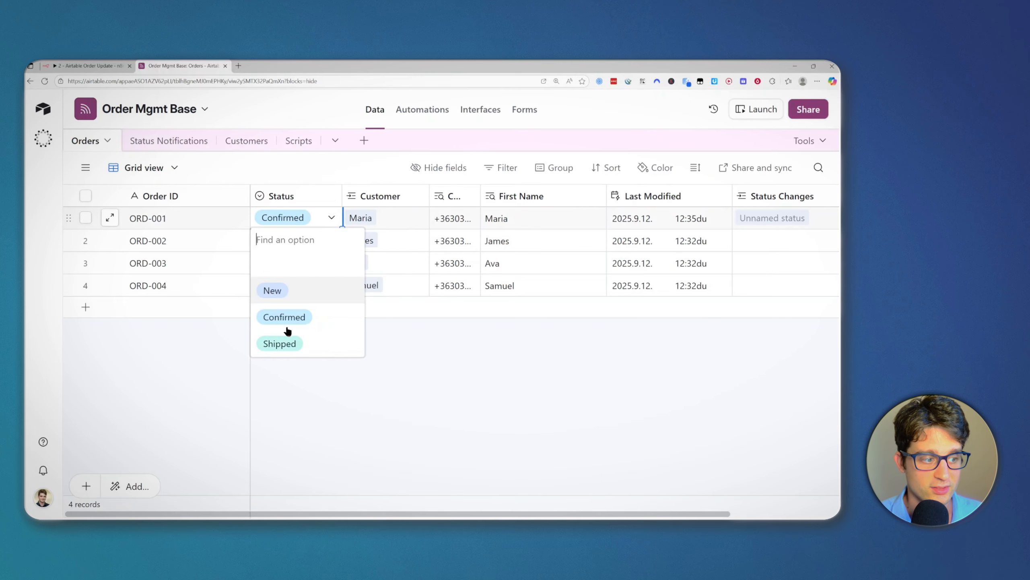
left_click(299, 345)
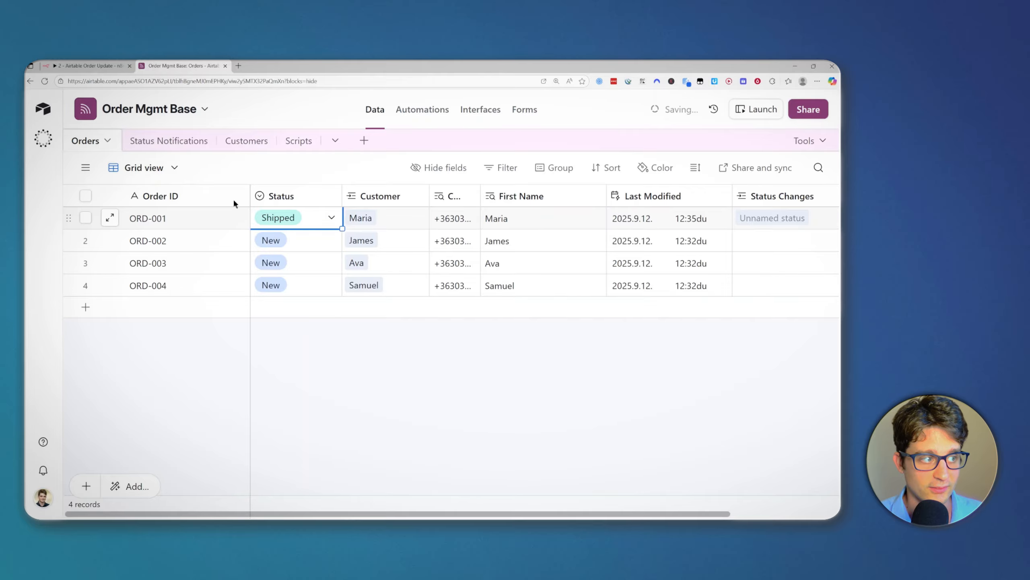
Step: Check the new Shipped ORD-001 record marked To send in Status Notifications, then switch to n8n
left_click(172, 142)
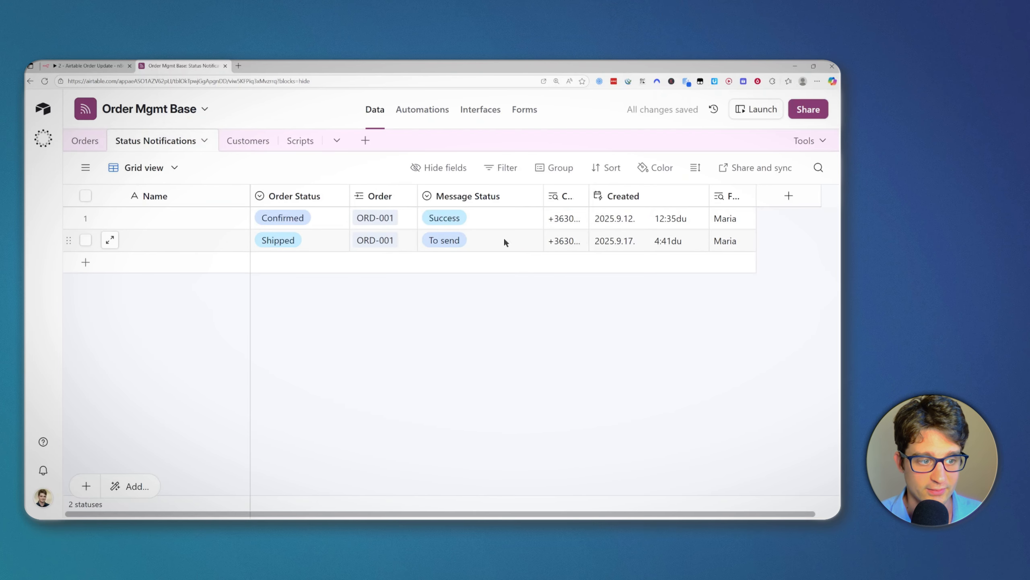
left_click(505, 242)
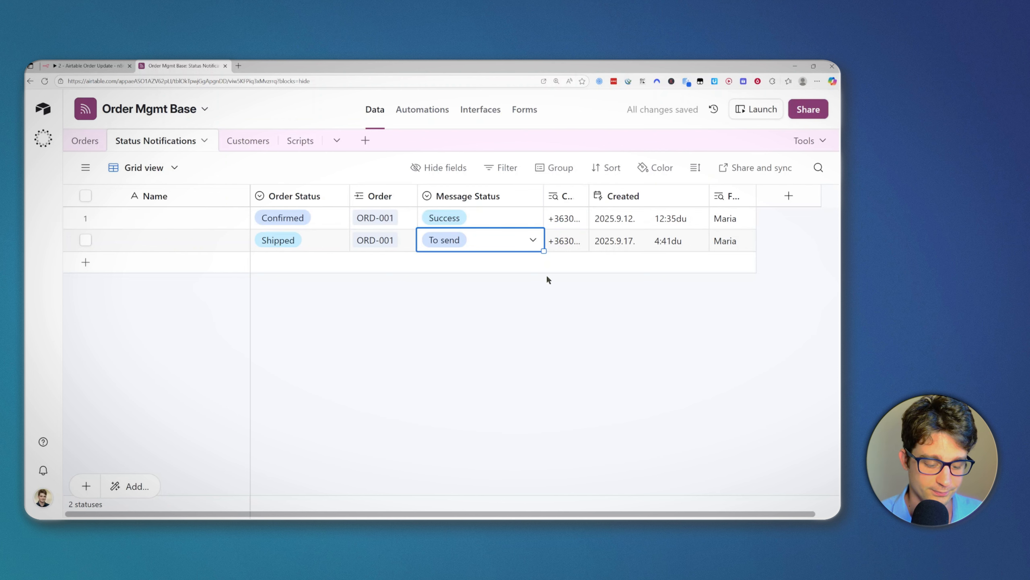
key("ctrl+Tab")
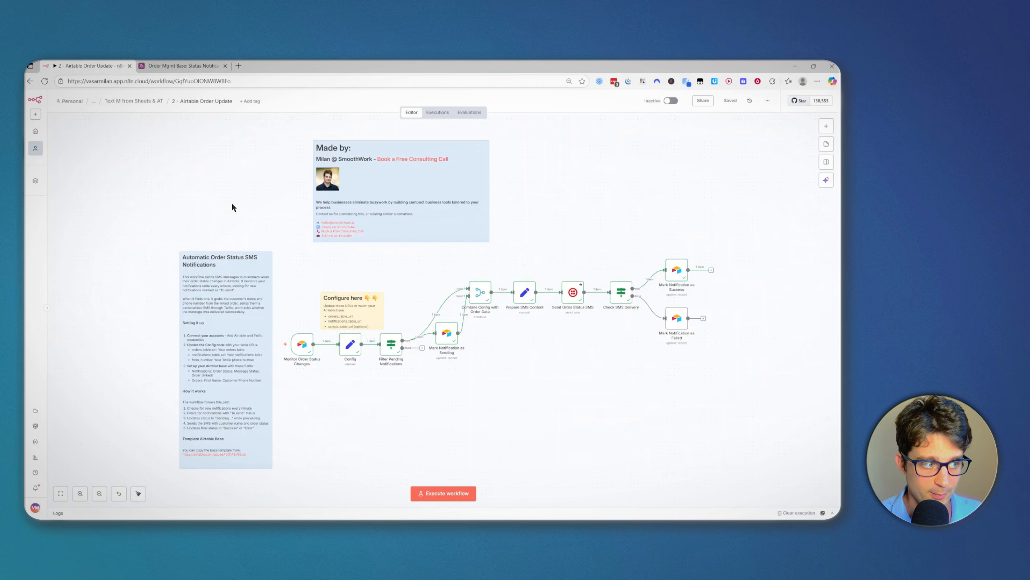
Step: Verify the Phone Link SMS says the order changed to Shipped and names the customer, then return to Airtable
key("alt+Tab")
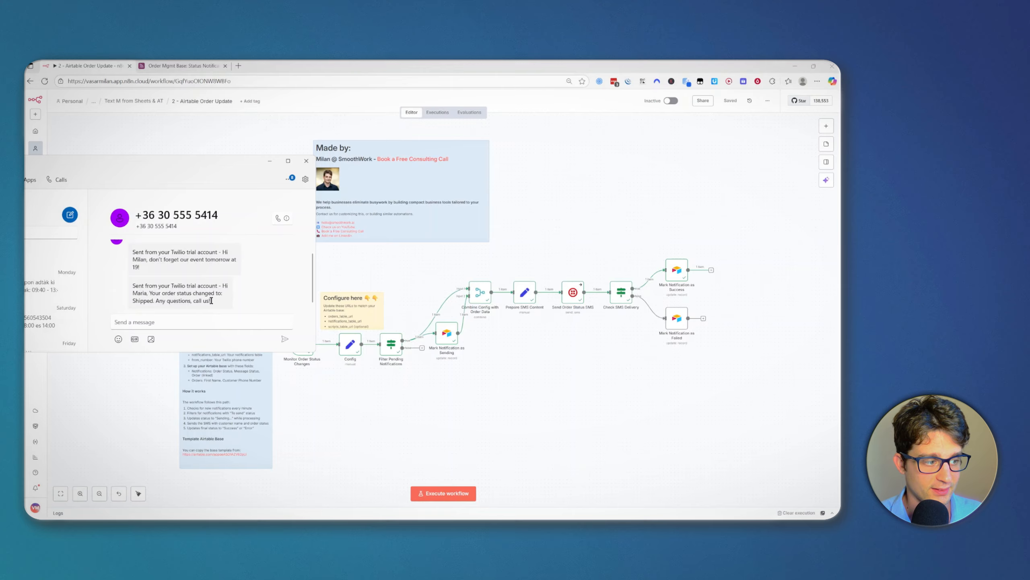
left_click_drag(211, 300, 223, 289)
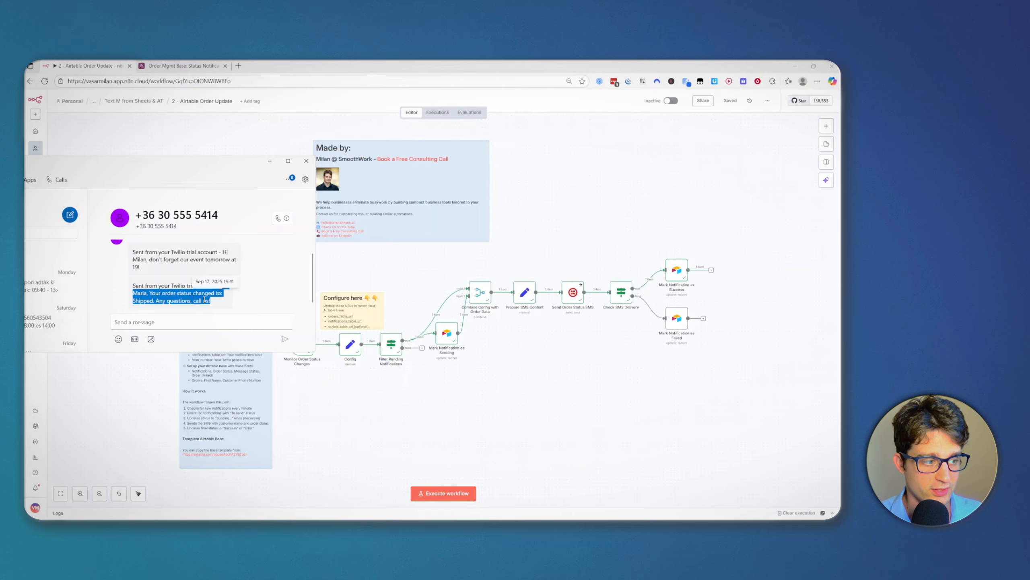
double_click(145, 300)
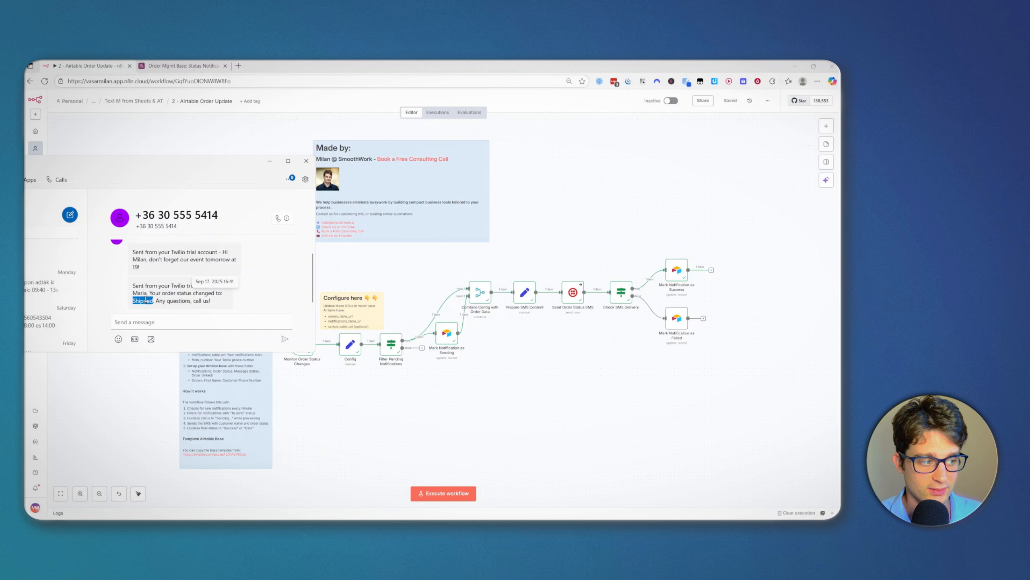
left_click(145, 299)
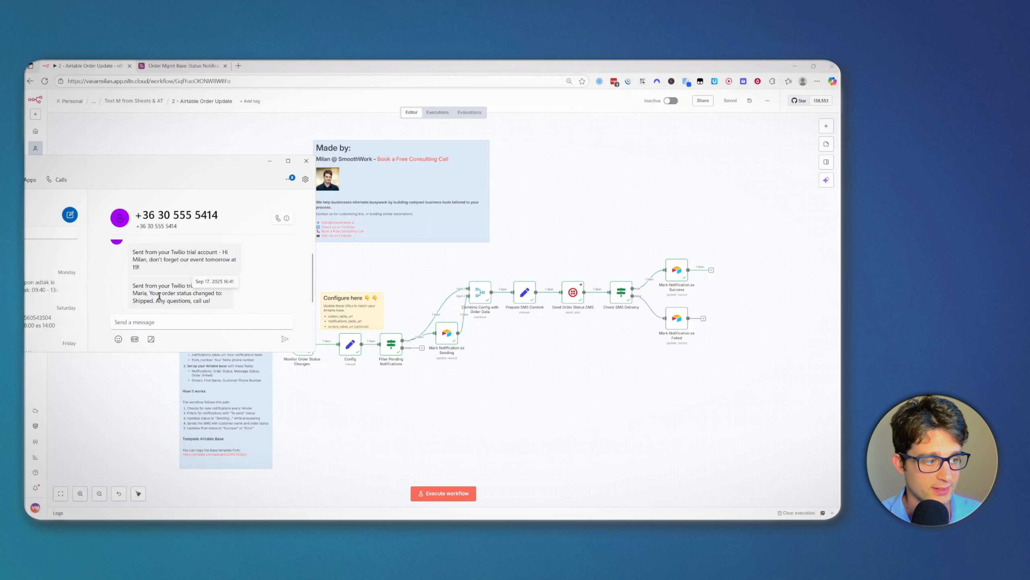
double_click(140, 292)
key("alt+Tab")
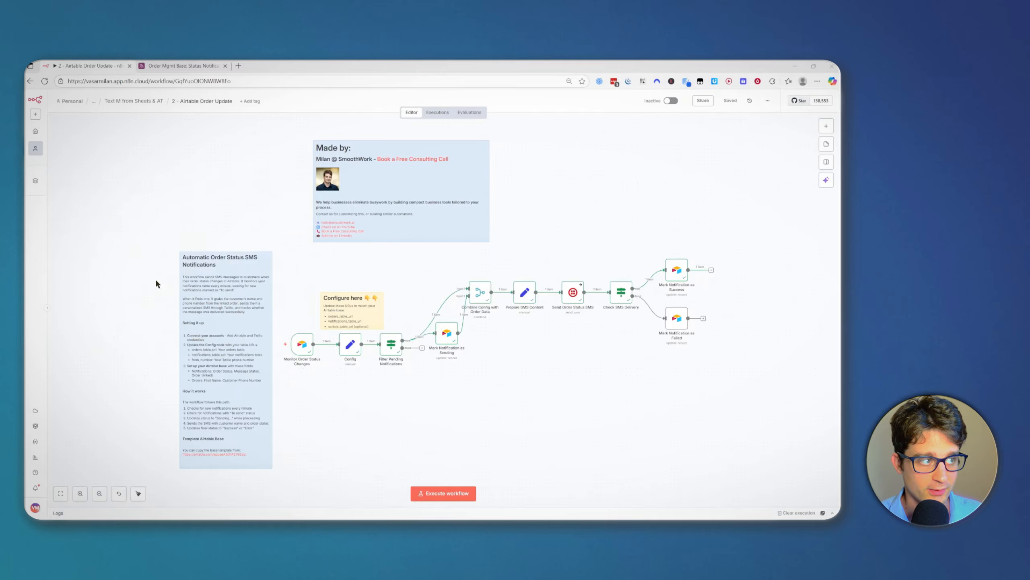
left_click(167, 64)
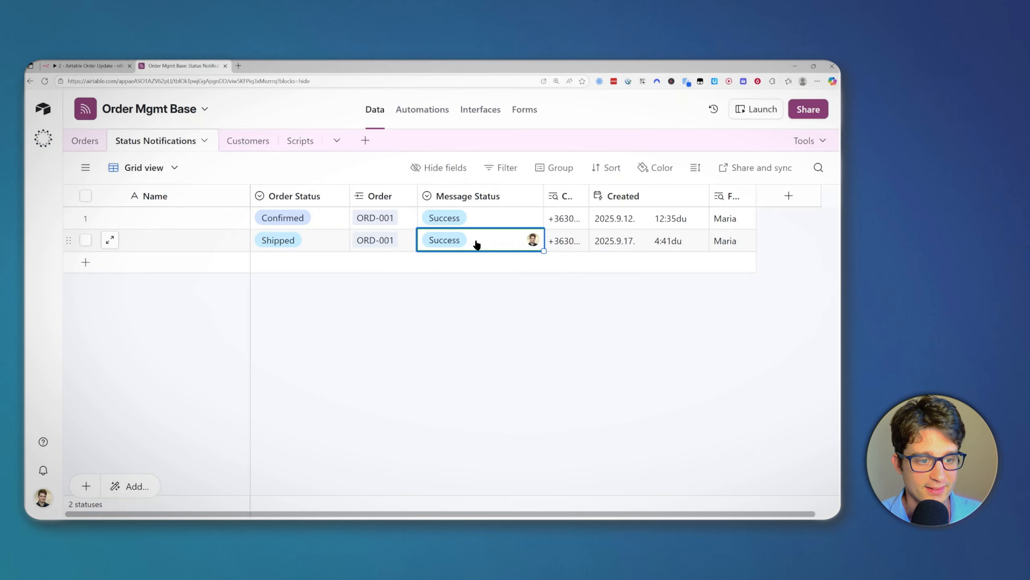
Step: Deselect the Success cell in the Status Notifications grid
left_click(497, 302)
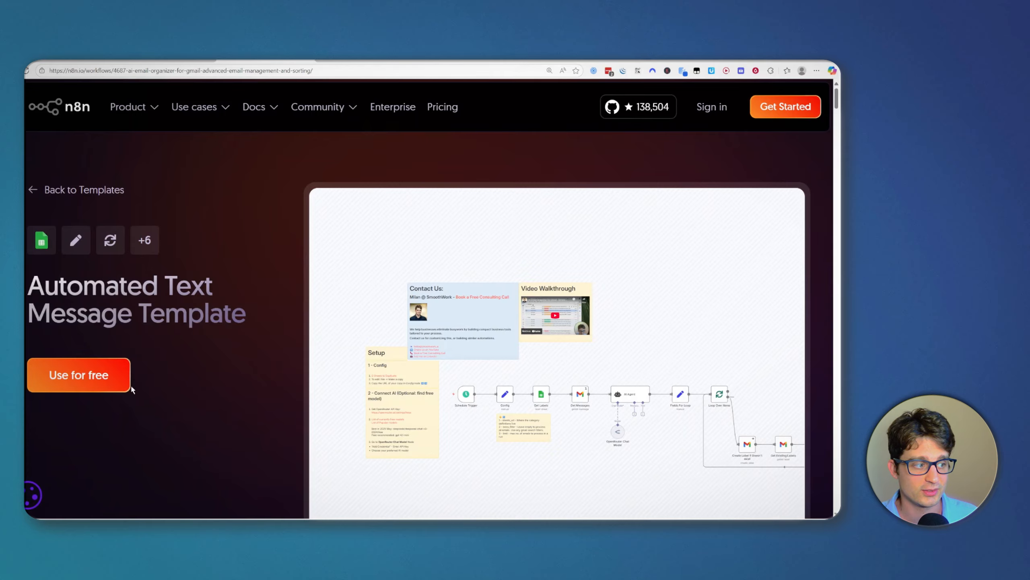
Step: Open the template's Use for free import options and scroll through them
left_click(114, 379)
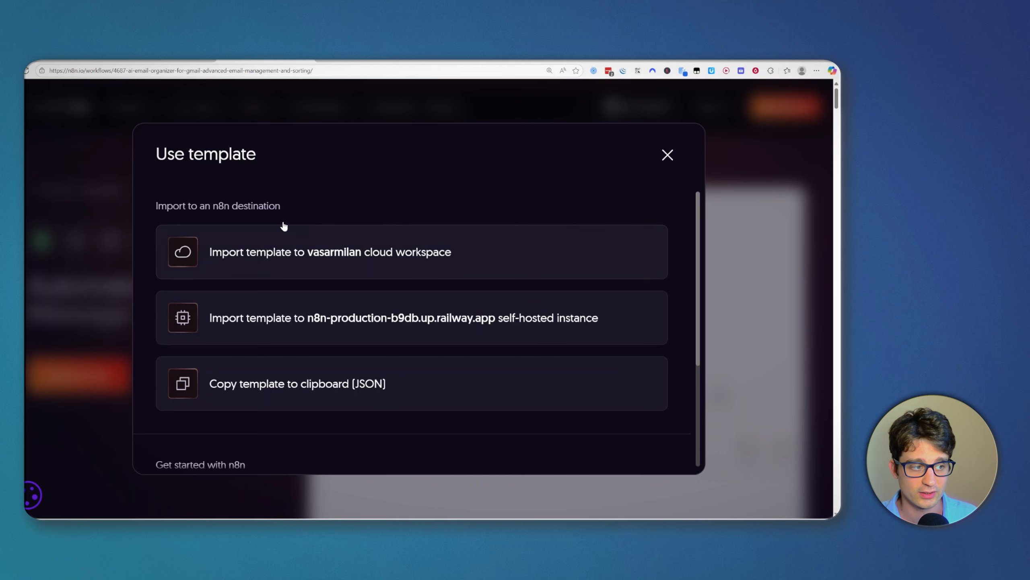
scroll(412, 304, "down", 1)
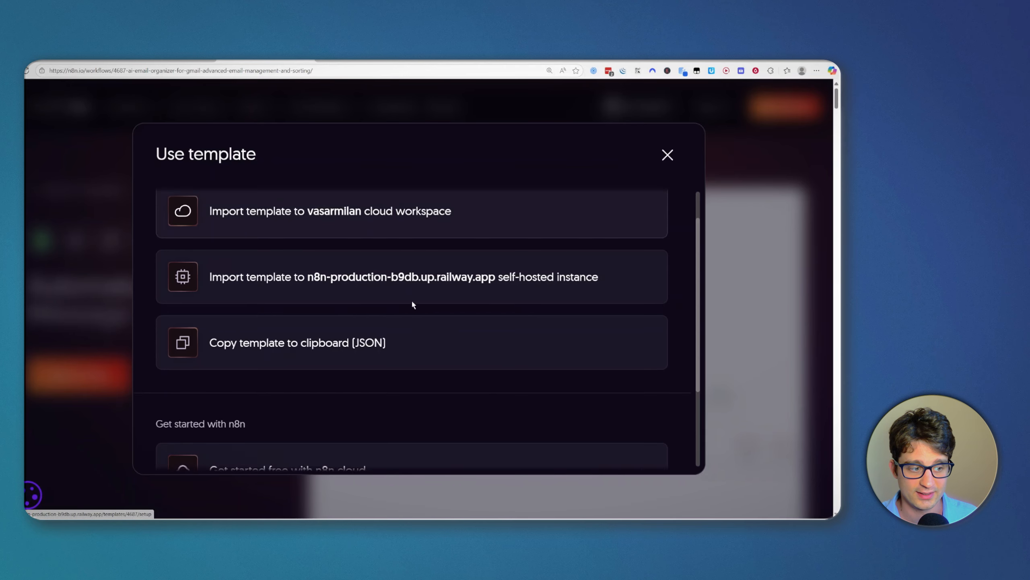
scroll(413, 304, "down", 3)
scroll(352, 301, "up", 2)
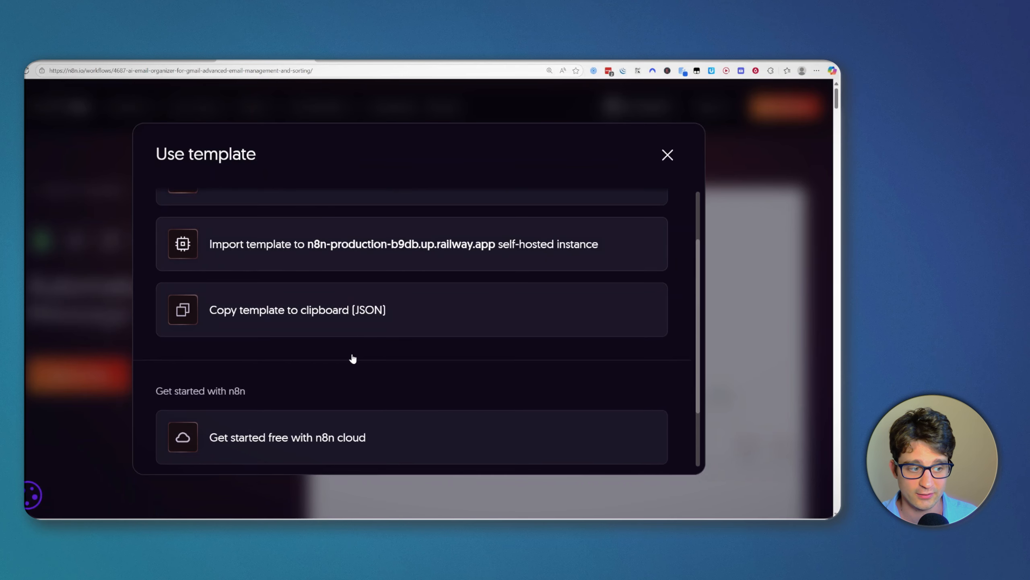
scroll(336, 405, "down", 2)
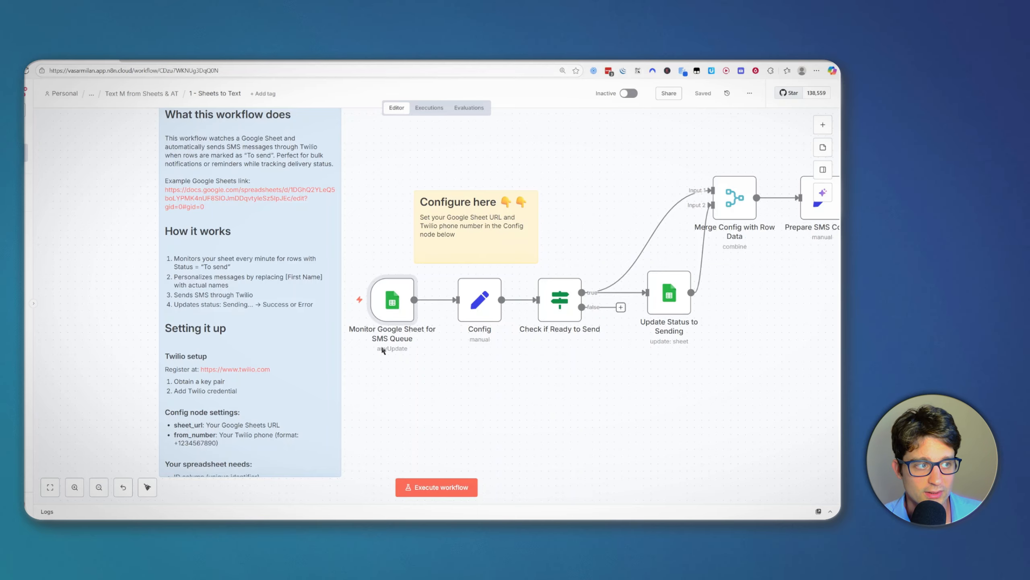
Step: Pan and zoom the imported workflow to view its nodes, including Send SMS via Twilio
mouse_move(382, 268)
scroll(553, 372, "down", 2)
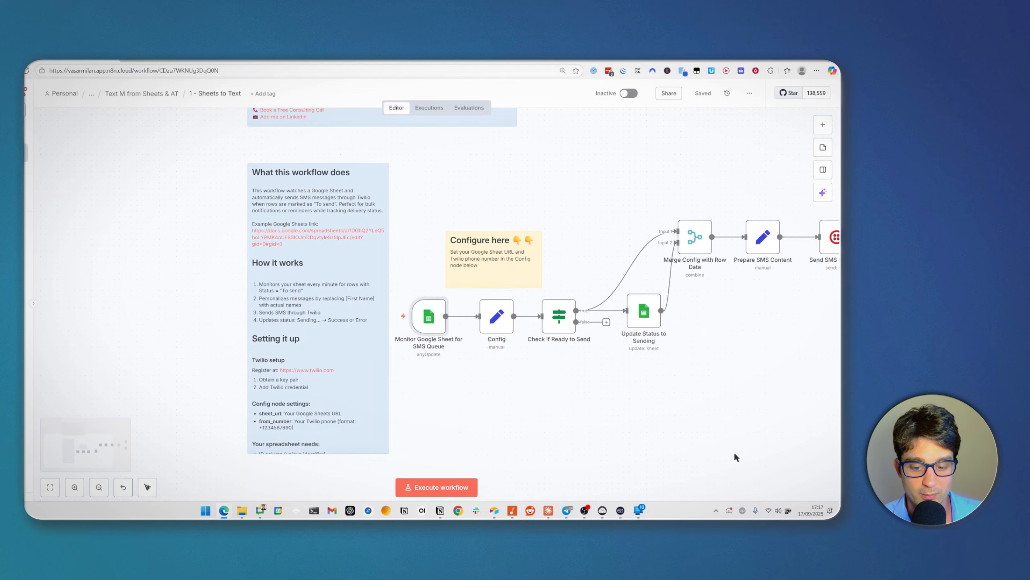
left_click_drag(711, 401, 681, 396)
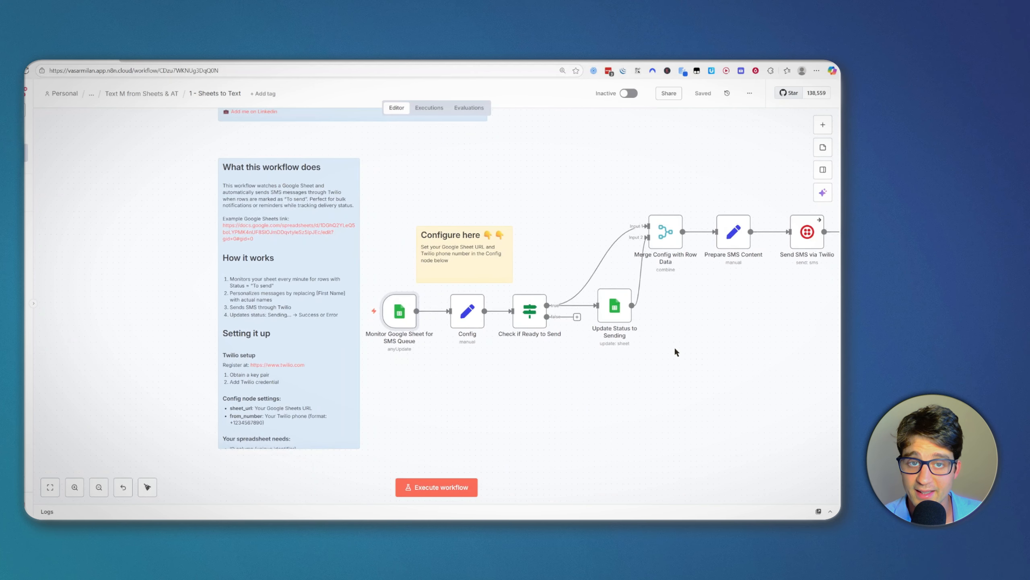
left_click_drag(530, 205, 471, 211)
scroll(472, 214, "down", 2)
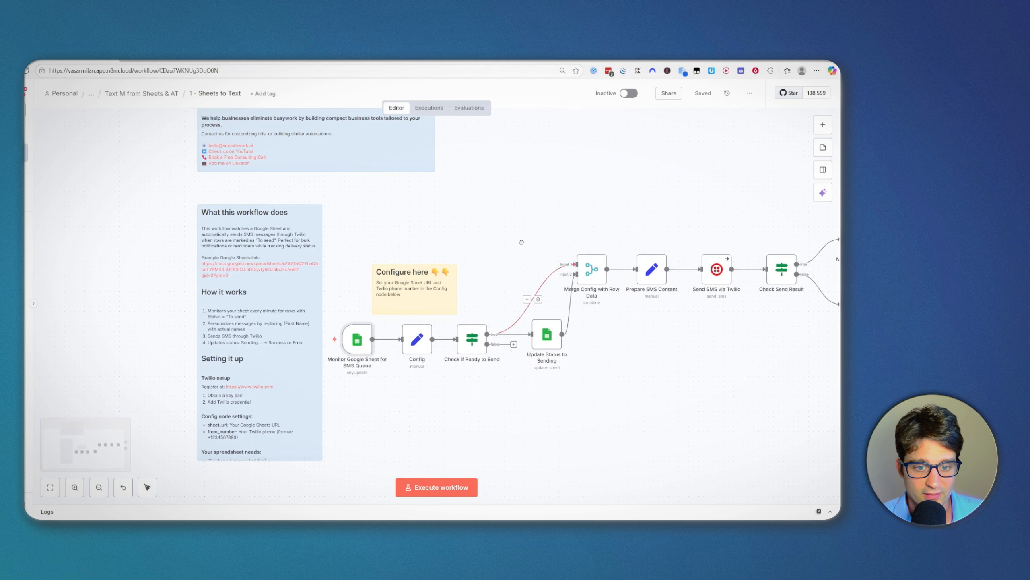
scroll(406, 259, "down", 2)
scroll(293, 264, "up", 3)
Step: Open the example Google Sheets link in the 'What this workflow does' note
left_click_drag(291, 266, 371, 252)
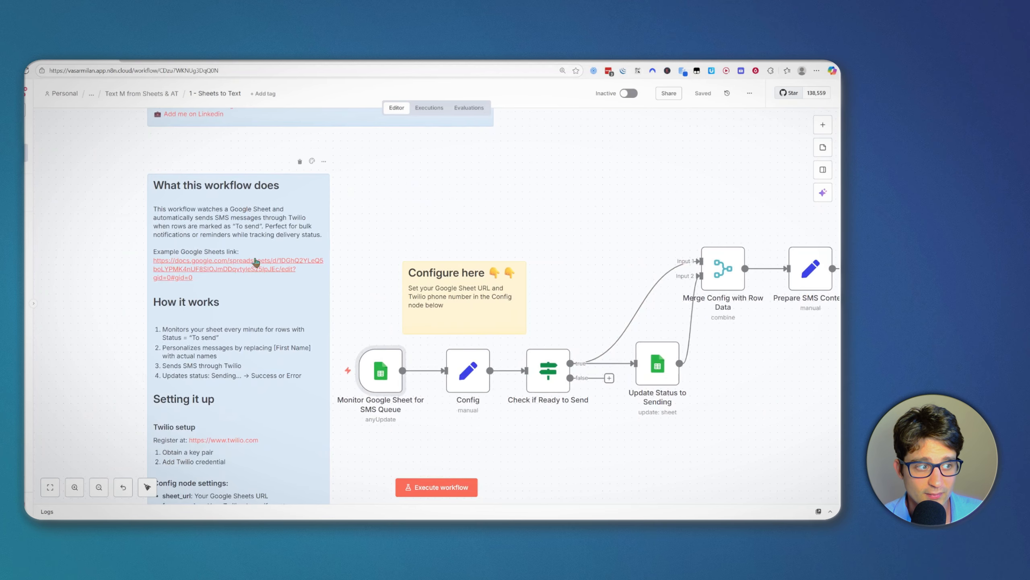
scroll(244, 227, "down", 2)
scroll(241, 219, "up", 2)
scroll(322, 237, "up", 2)
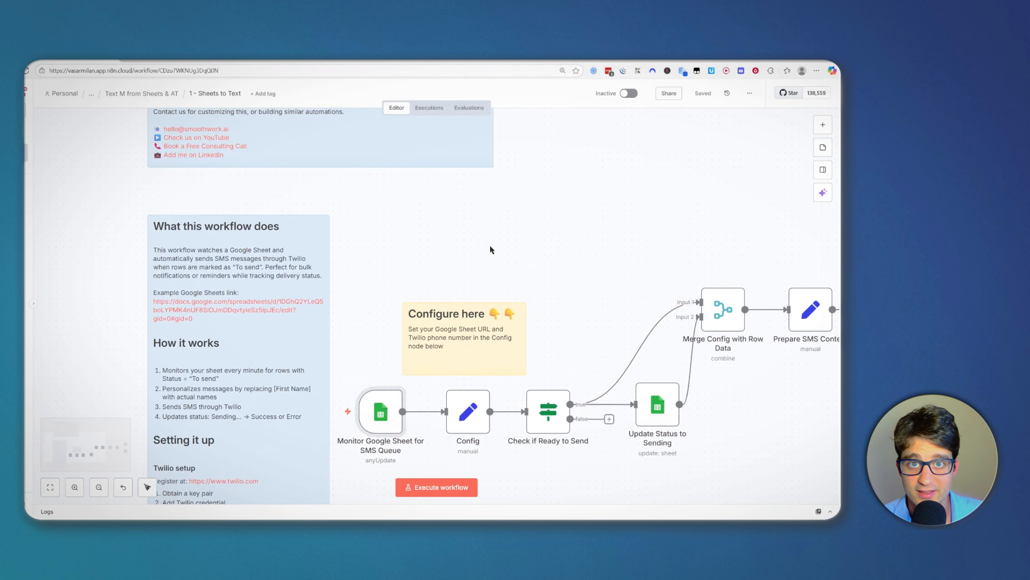
scroll(445, 243, "down", 2)
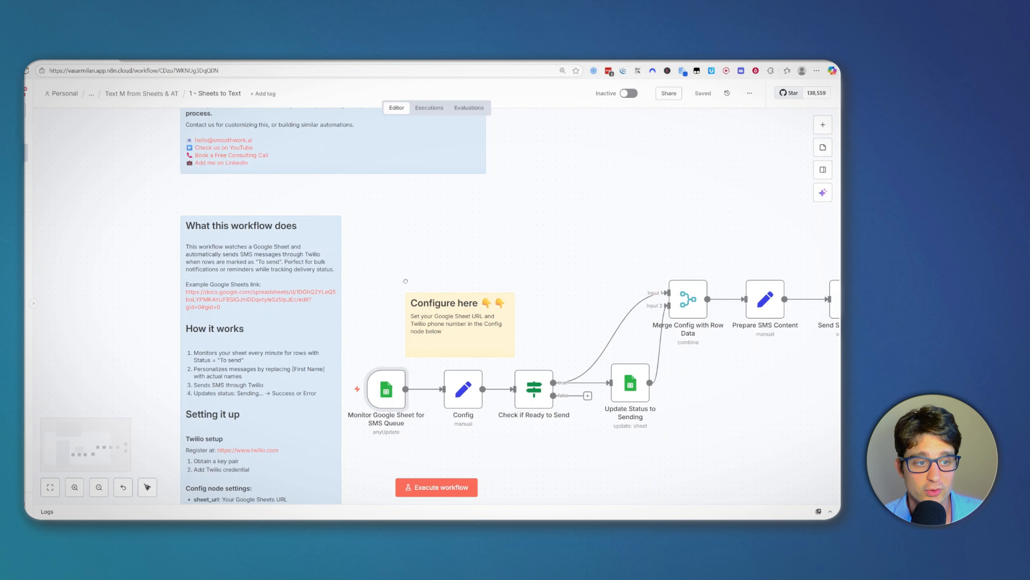
scroll(405, 281, "down", 2)
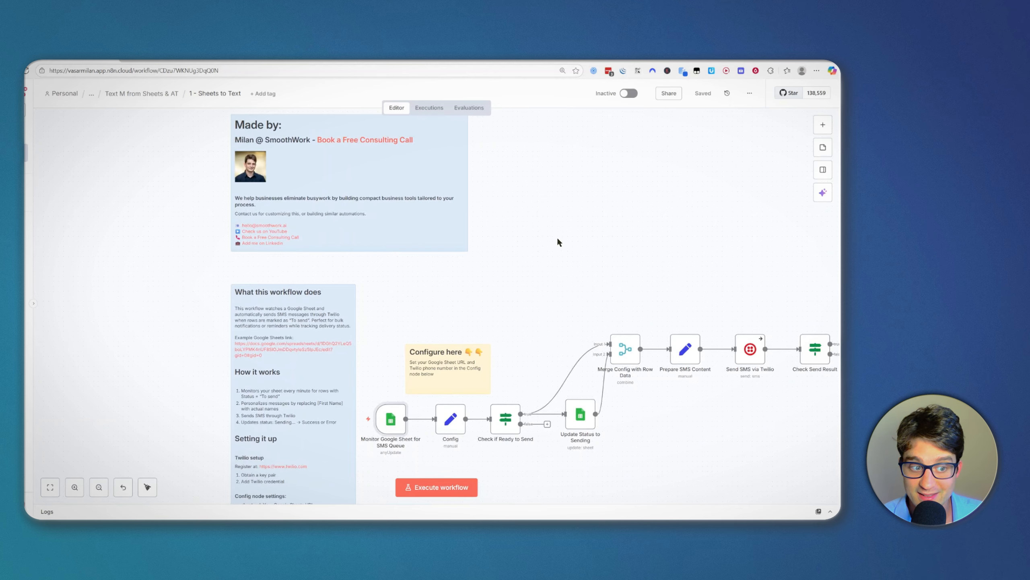
scroll(364, 346, "up", 2)
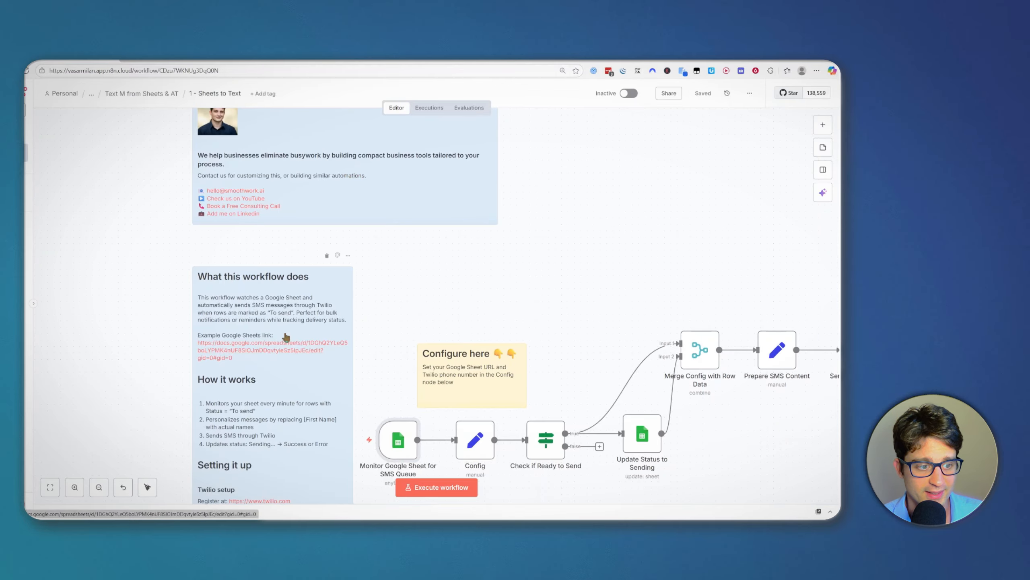
scroll(446, 284, "down", 3)
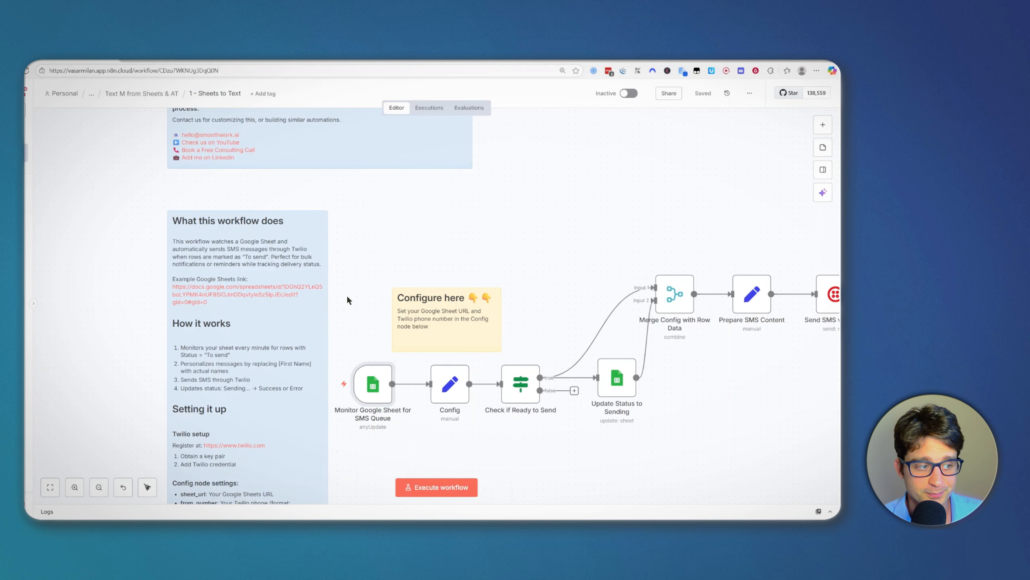
scroll(344, 291, "down", 1)
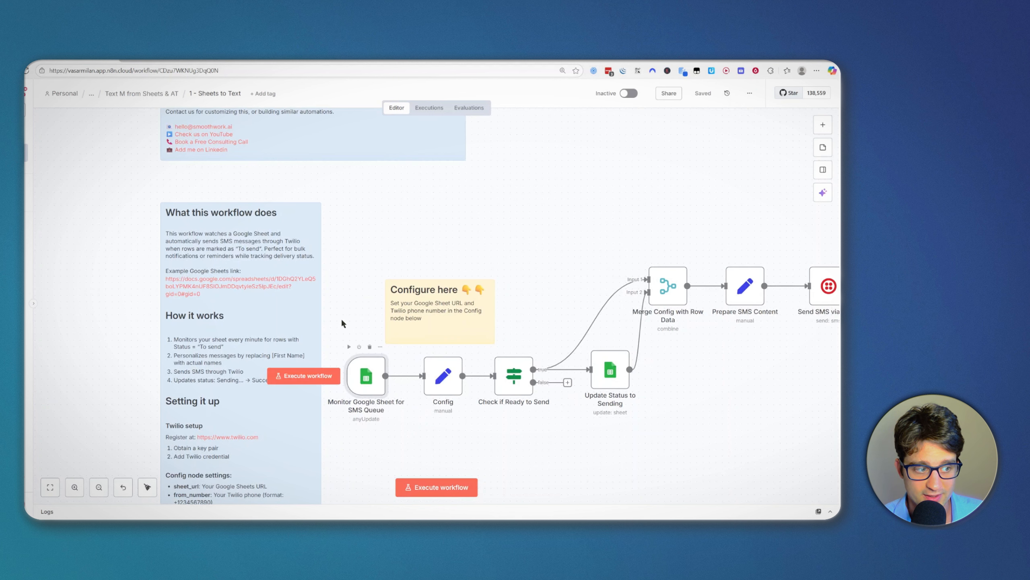
left_click(268, 287)
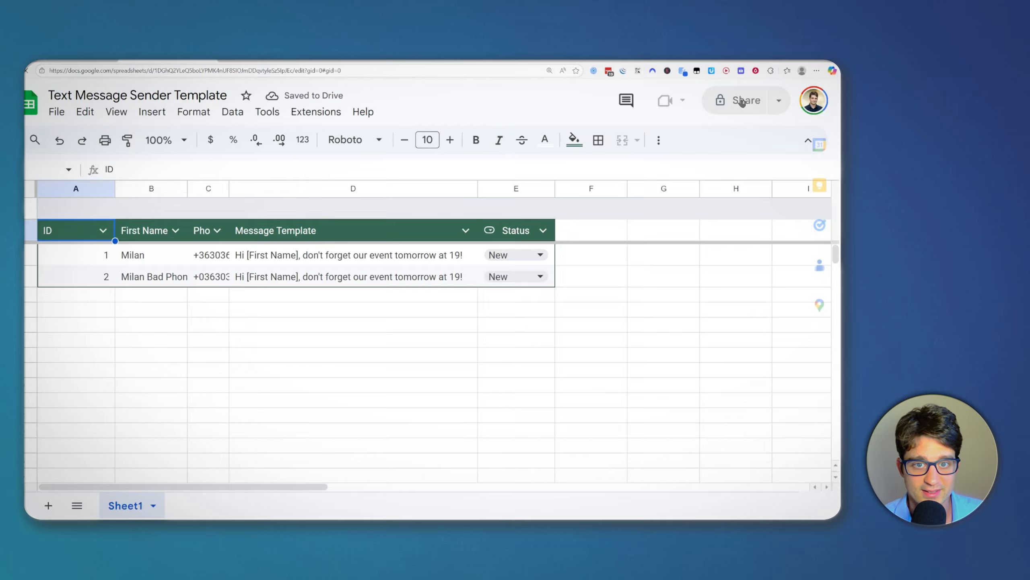
left_click(598, 326)
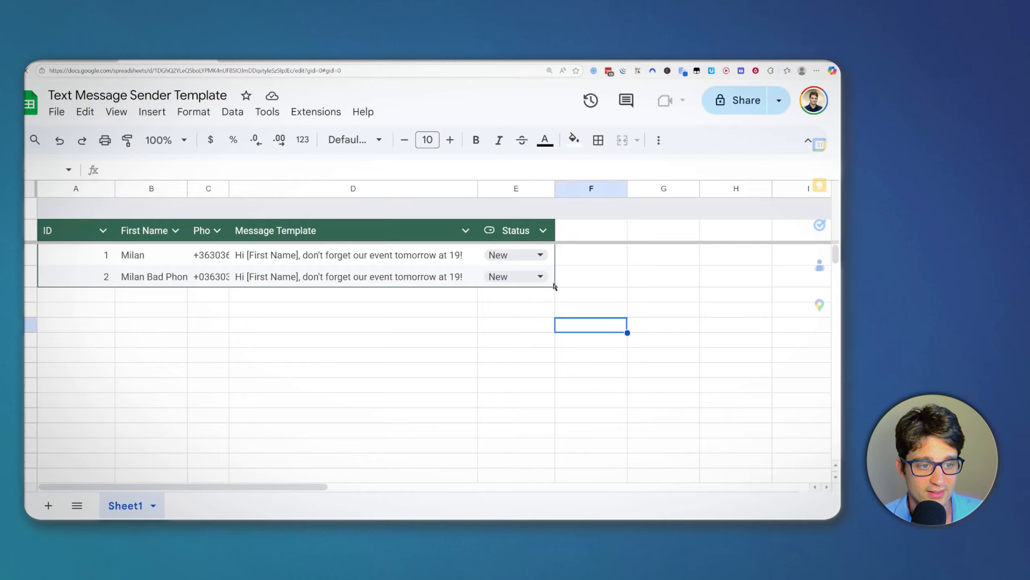
left_click(580, 281)
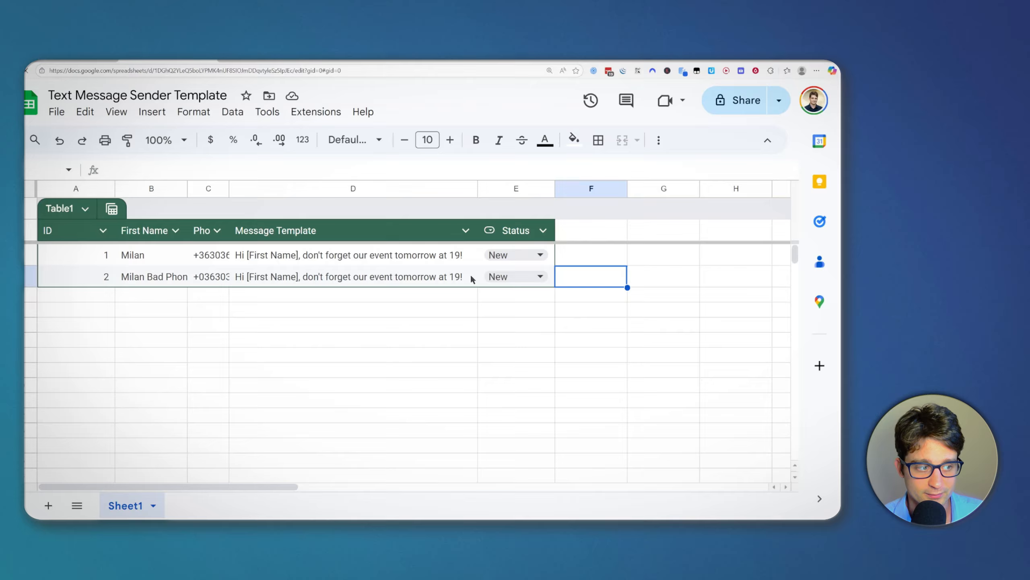
left_click(58, 112)
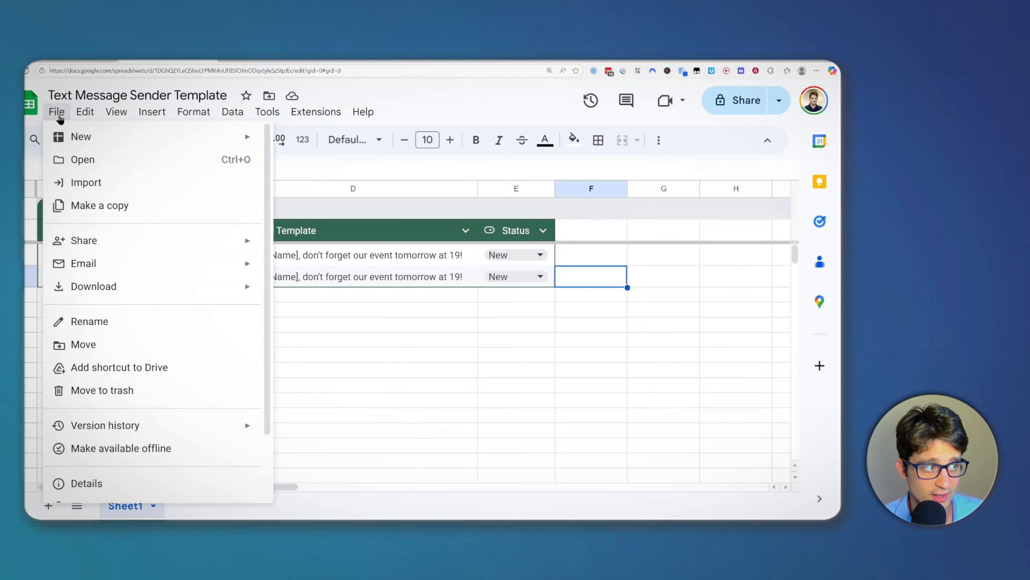
mouse_move(365, 110)
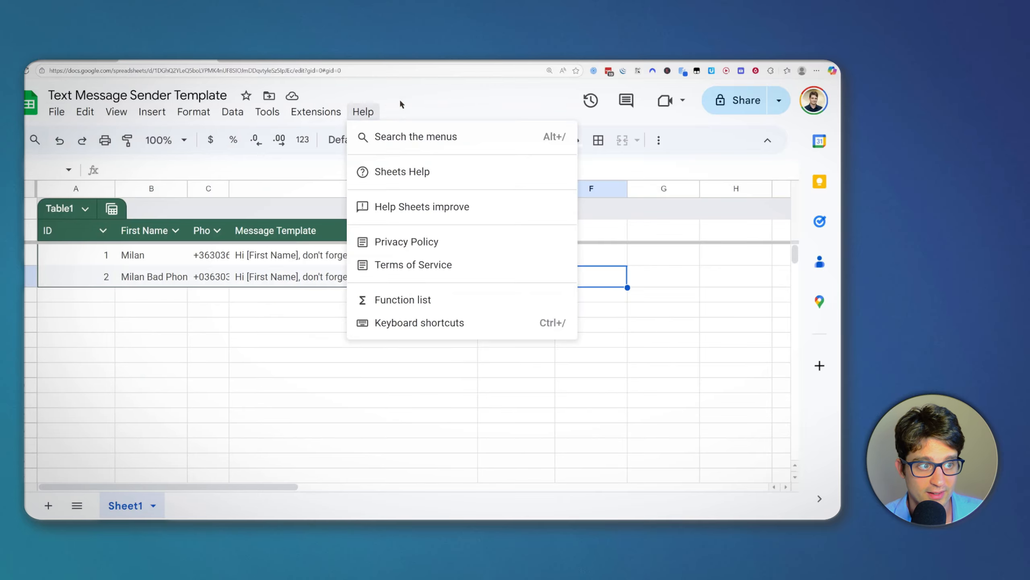
left_click(401, 99)
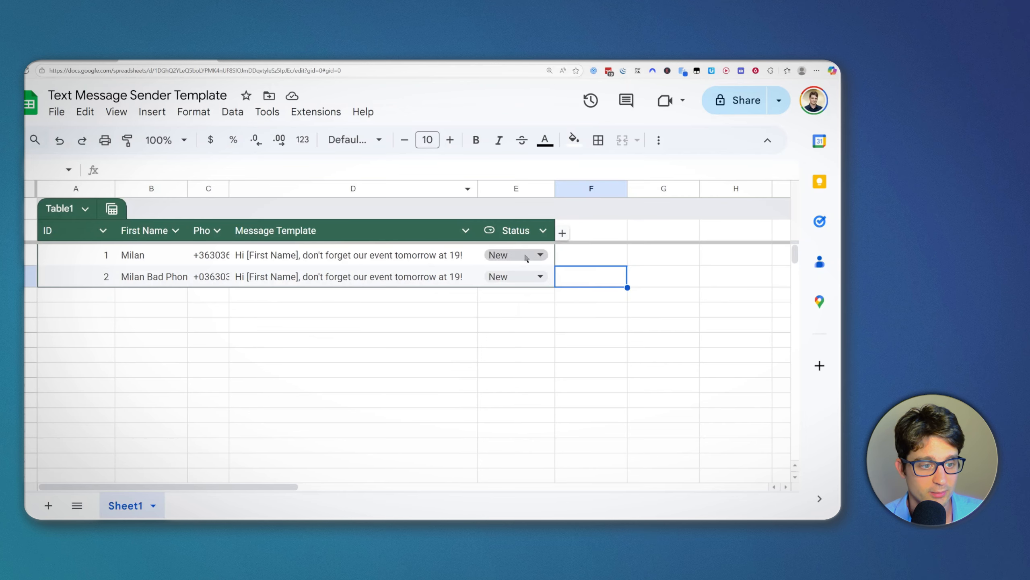
left_click(59, 115)
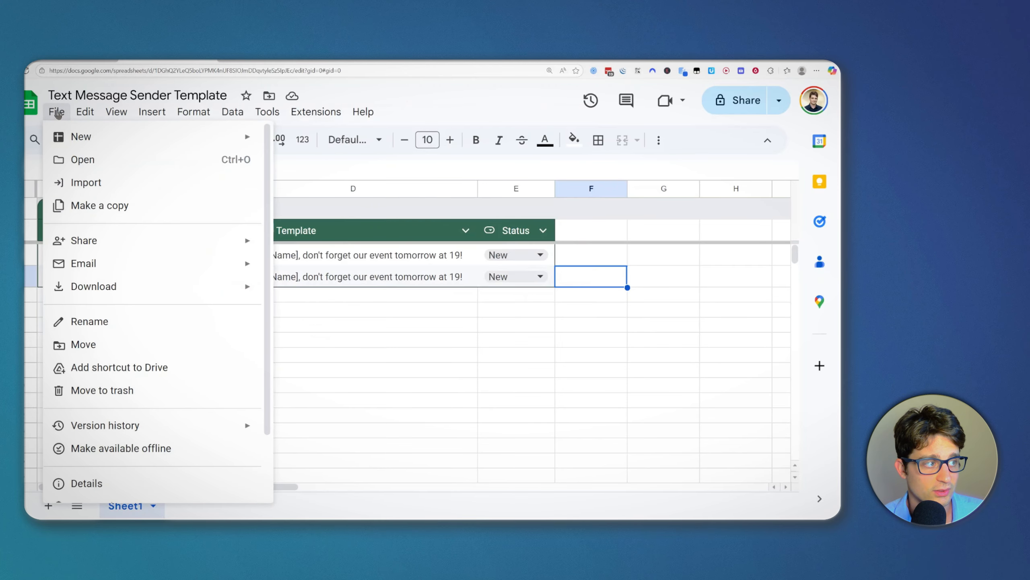
left_click(114, 206)
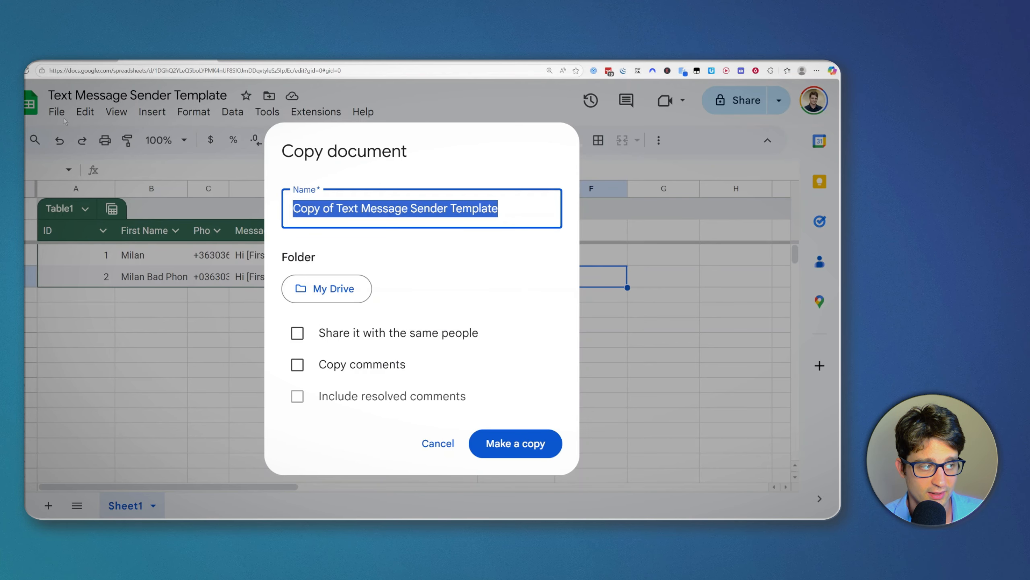
left_click(377, 208)
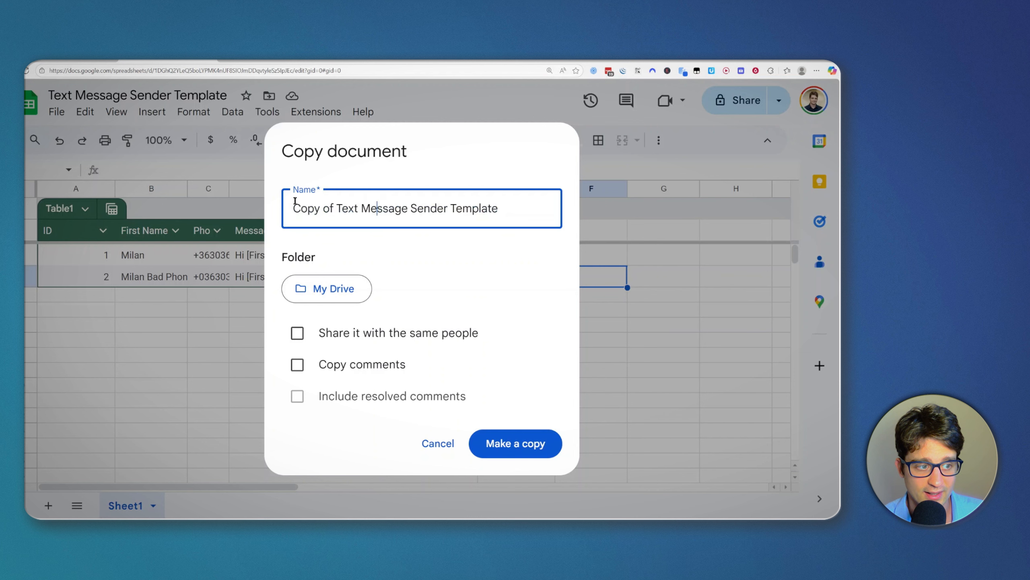
left_click(437, 447)
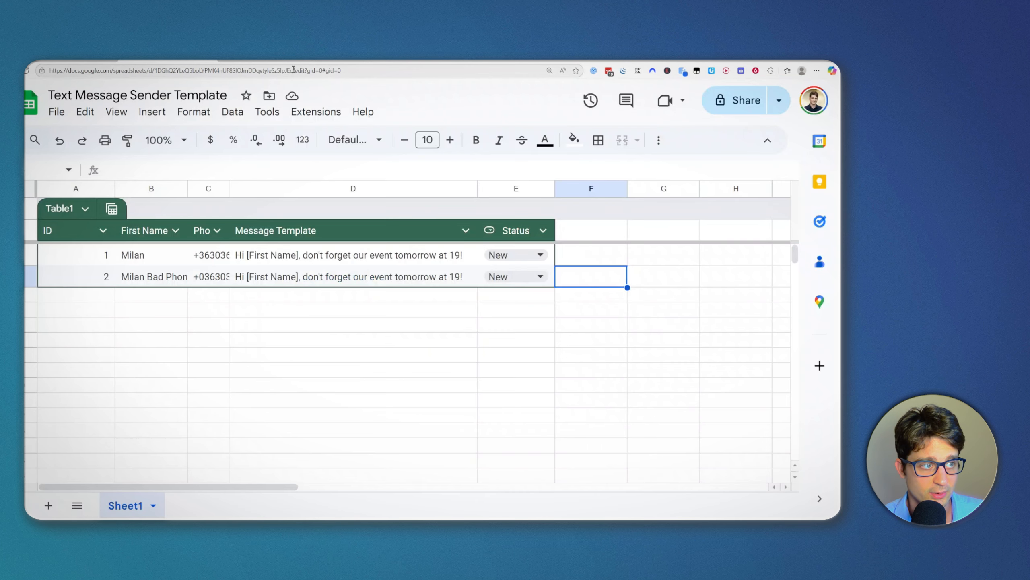
left_click_drag(294, 70, 98, 78)
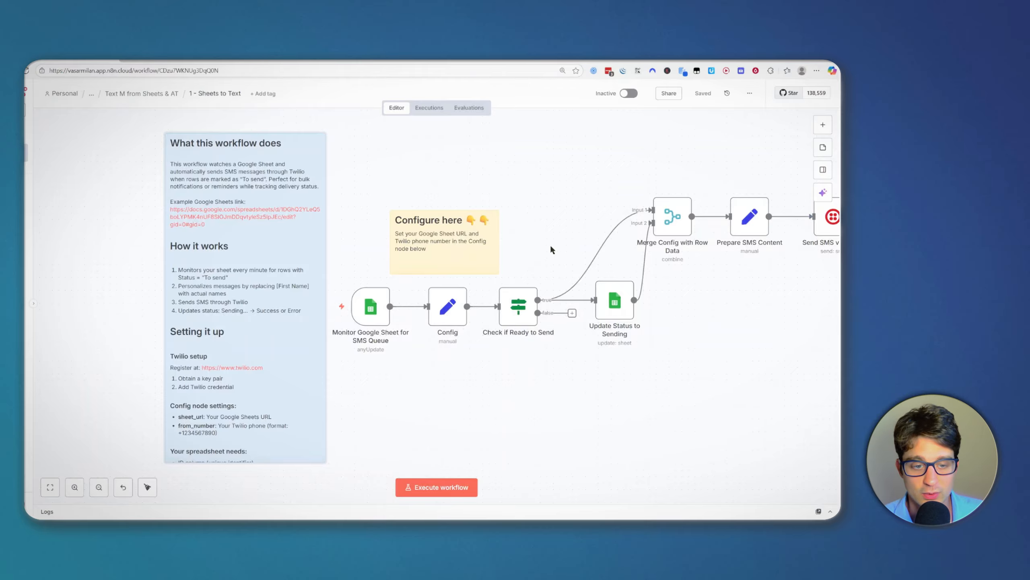
Step: Replace the Monitor Google Sheet for SMS Queue trigger's Document URL with the spreadsheet URL
scroll(425, 358, "up", 2)
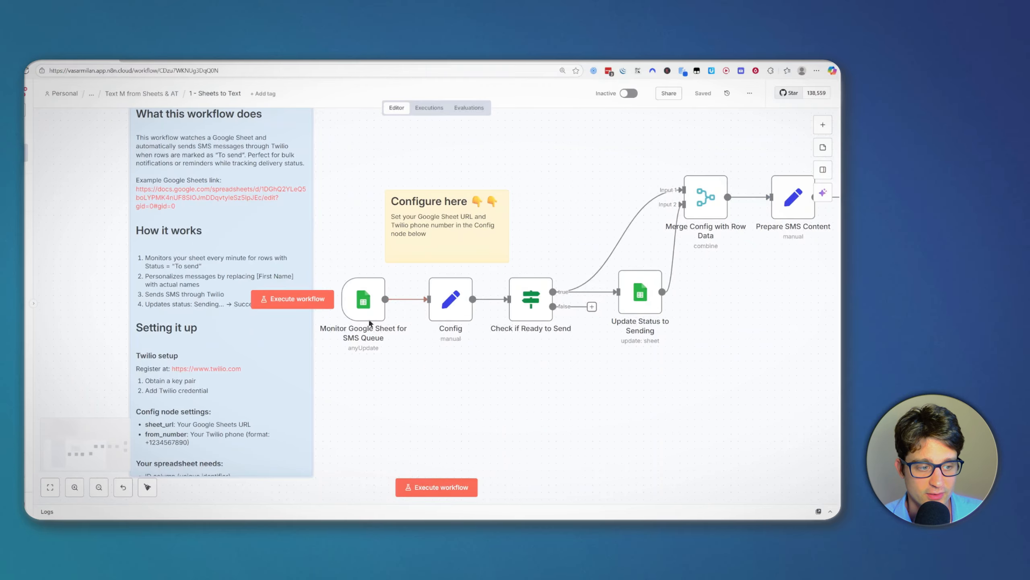
double_click(369, 317)
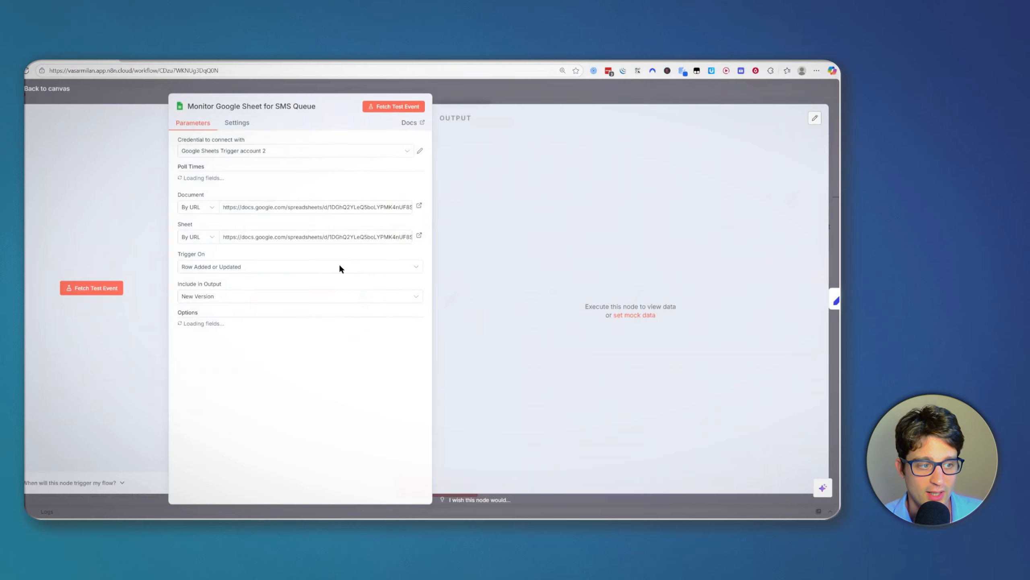
left_click(248, 256)
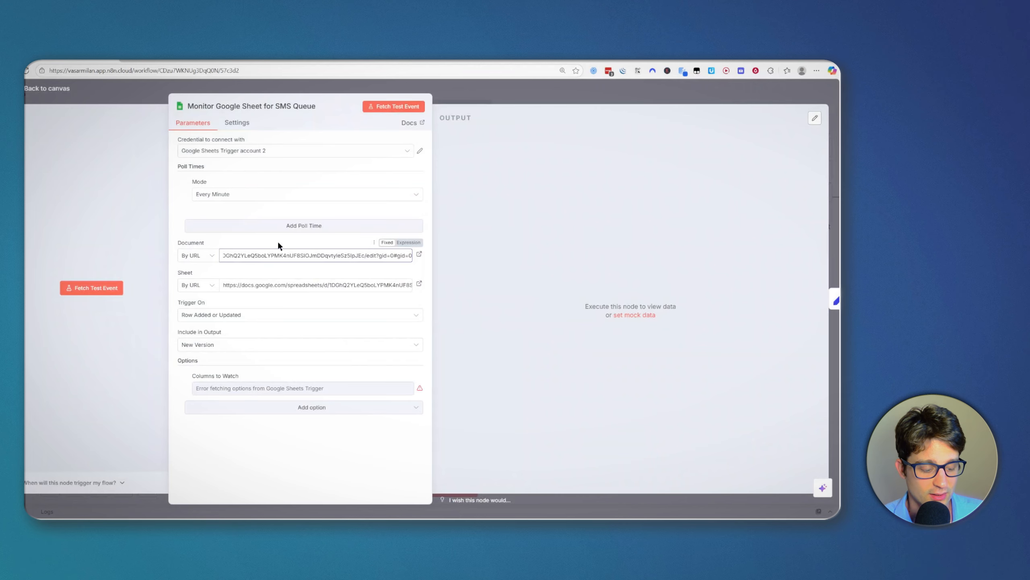
key("ctrl+a")
type("https://www.twilio.com/en-us")
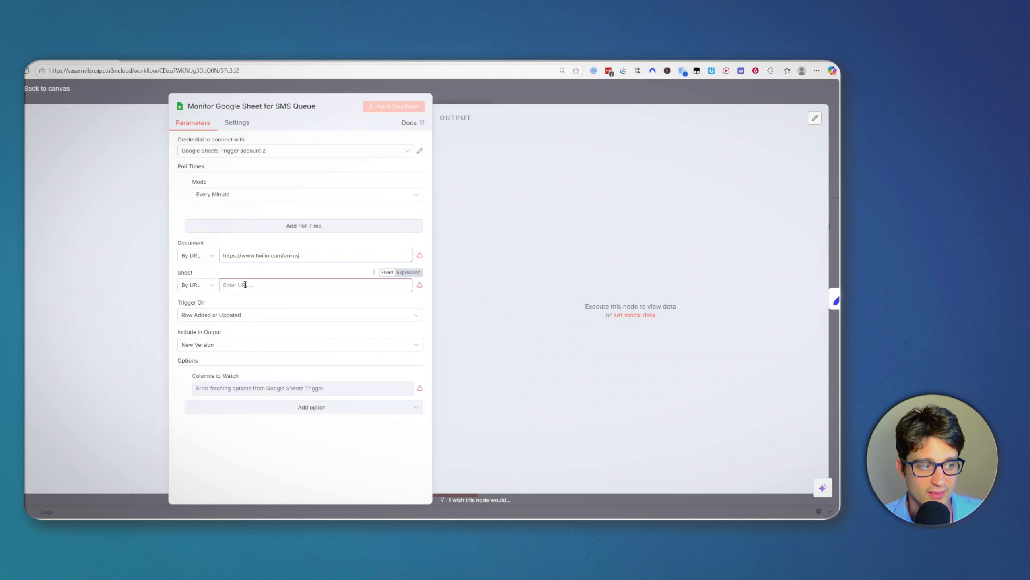
left_click(279, 258)
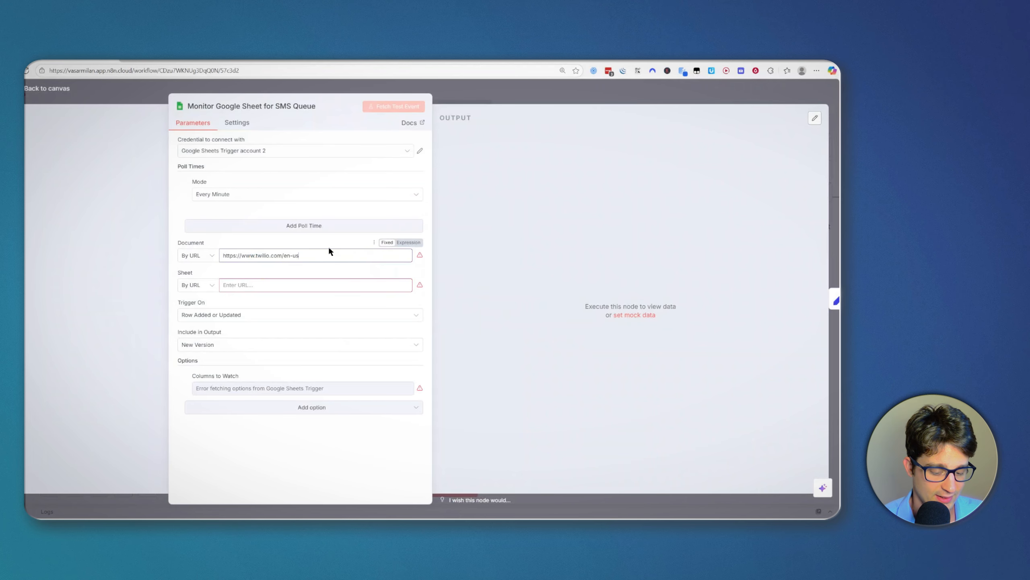
key("ctrl+a")
key("BackSpace")
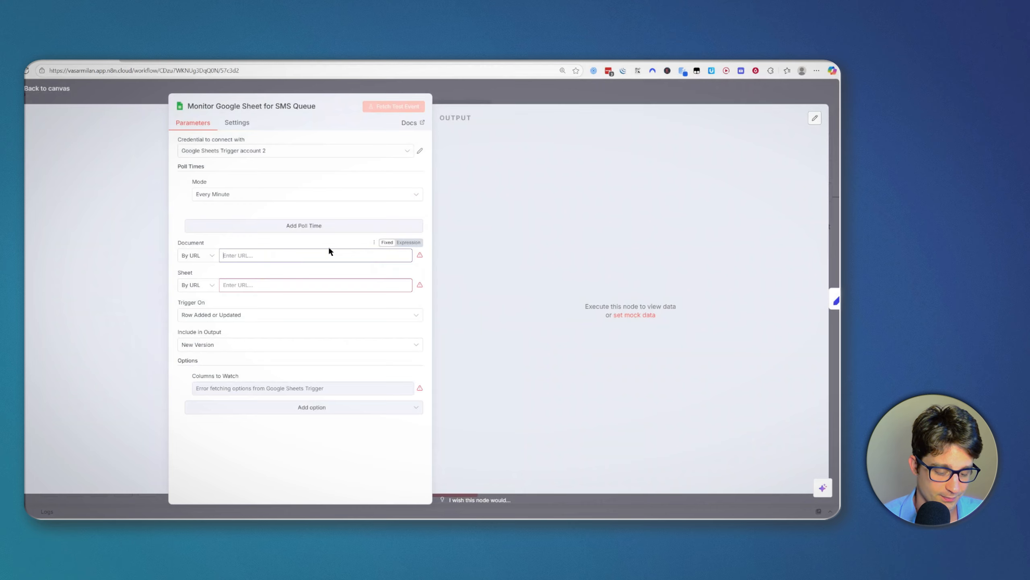
key("ctrl+v")
Step: Paste the same spreadsheet URL into the Sheet field and close the trigger panel
left_click(352, 285)
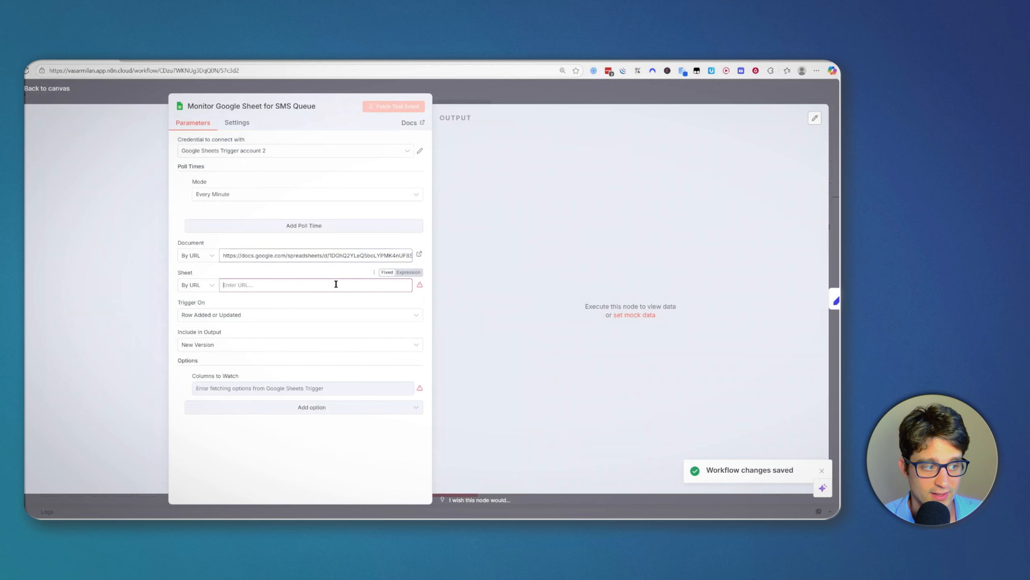
left_click(532, 100)
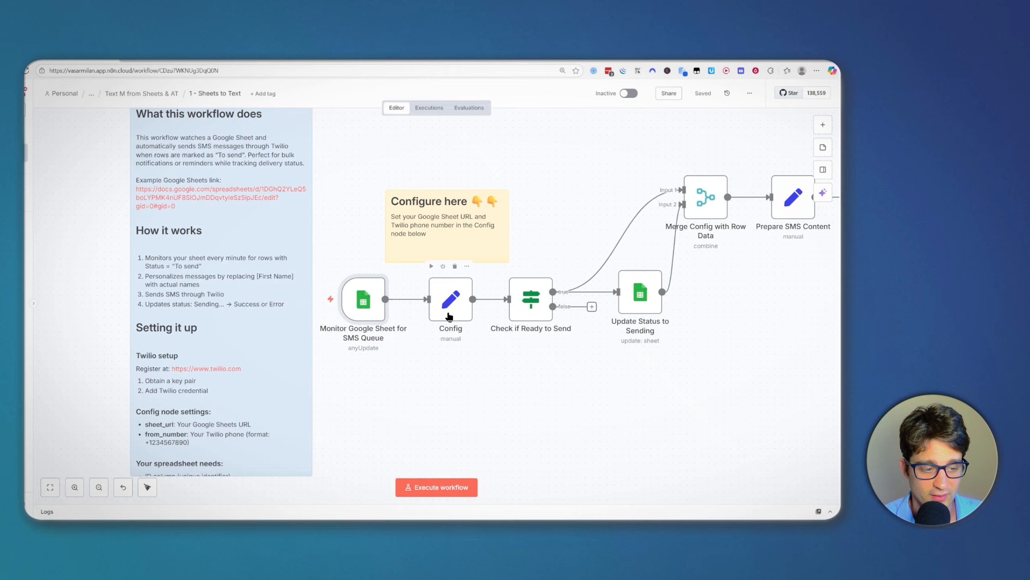
Step: Paste the spreadsheet URL into the Config node's sheet_url value
left_click(443, 316)
double_click(442, 316)
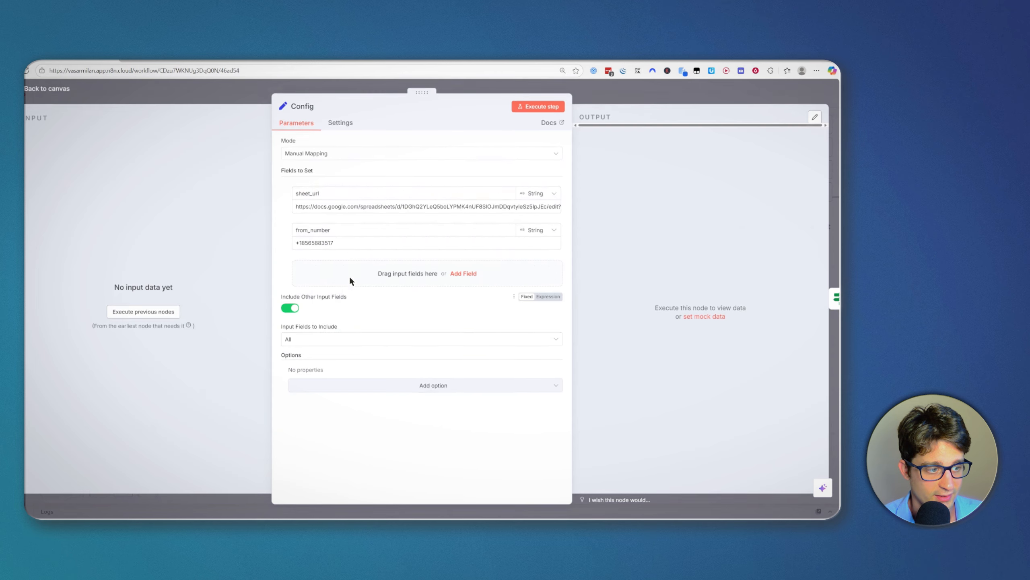
left_click(390, 207)
key("ctrl+a")
key("ctrl+v")
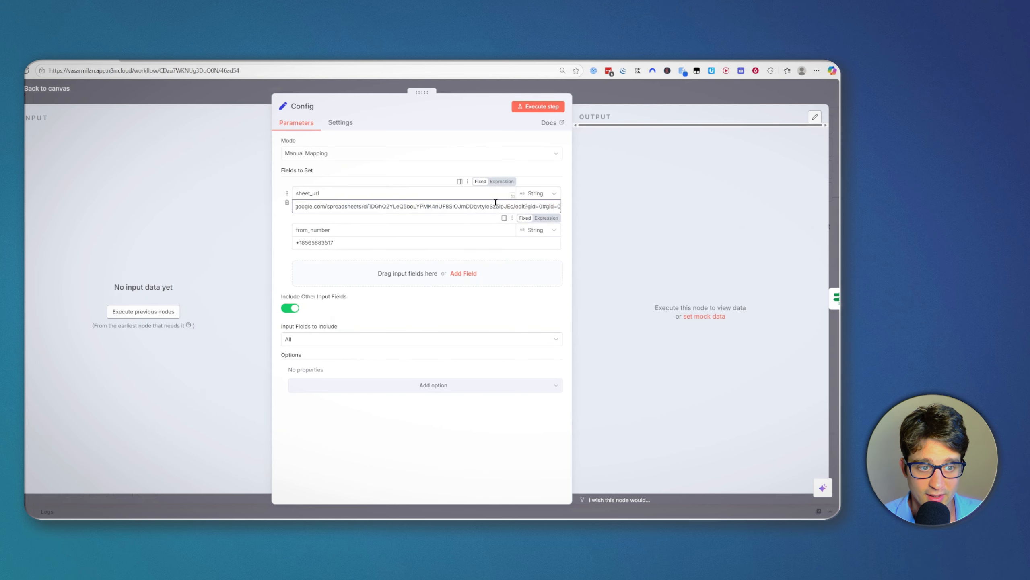
left_click(626, 177)
Step: Close the Config panel, then select and deselect the Monitor Google Sheet for SMS Queue node
left_click(635, 97)
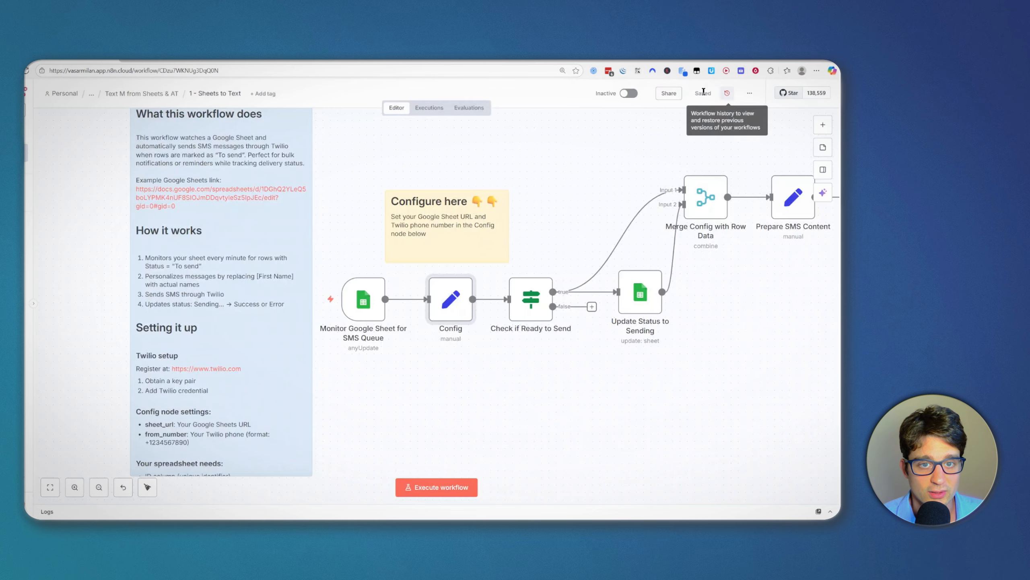
scroll(477, 383, "left", 1)
scroll(477, 383, "up", 1)
left_click_drag(450, 383, 372, 280)
left_click(372, 282)
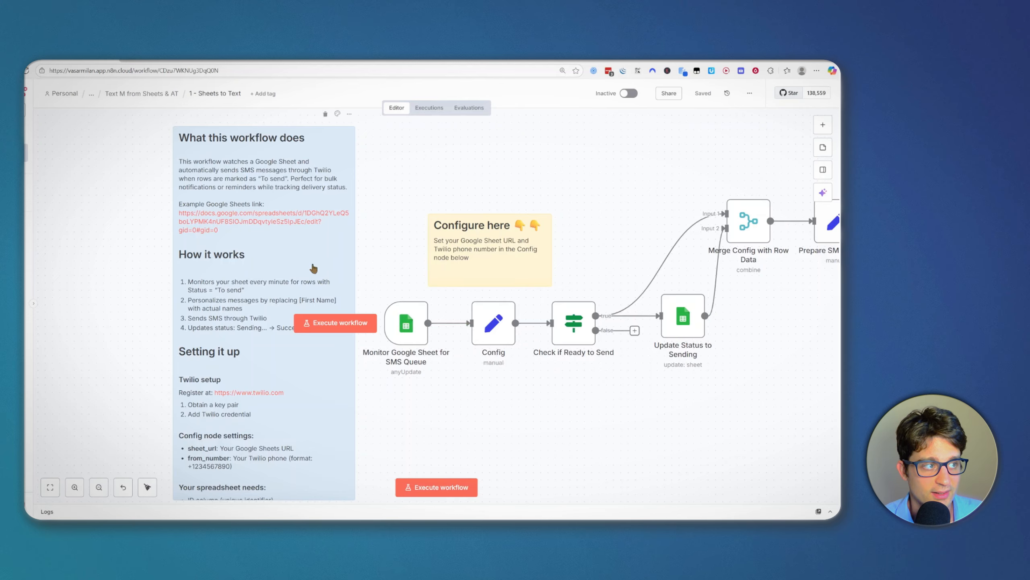
left_click(185, 56)
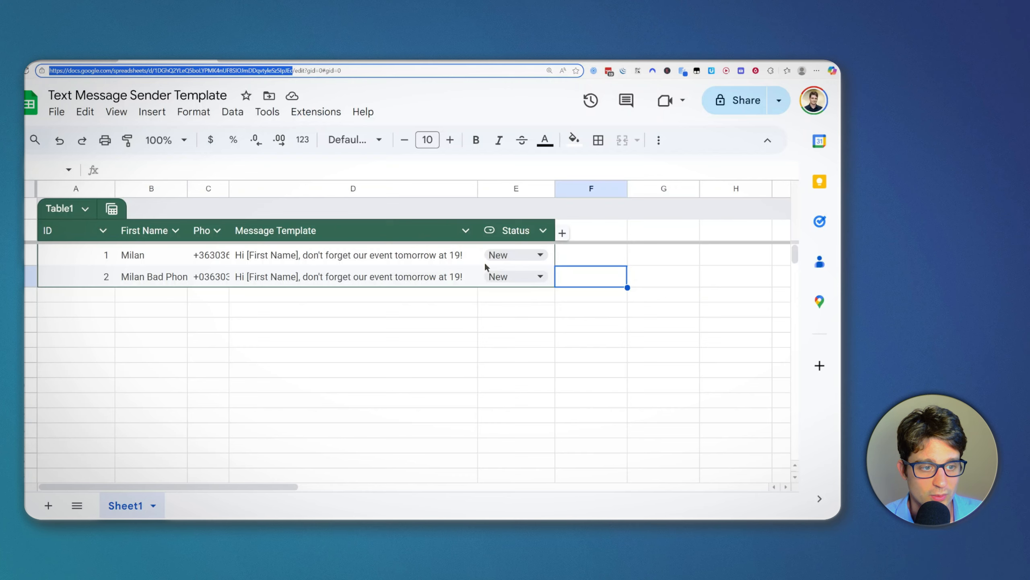
left_click(322, 276)
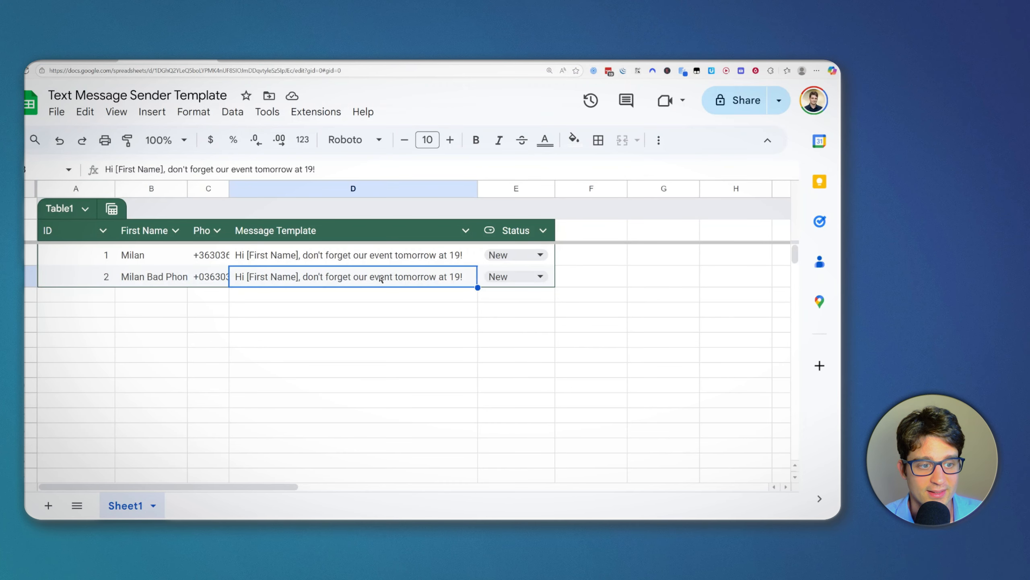
left_click(518, 255)
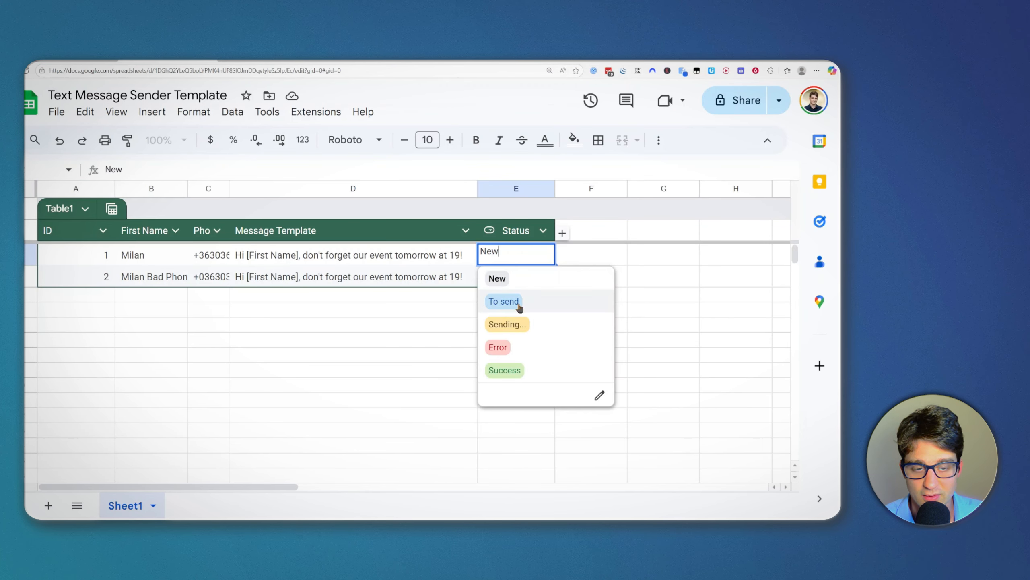
left_click(350, 284)
left_click(533, 257)
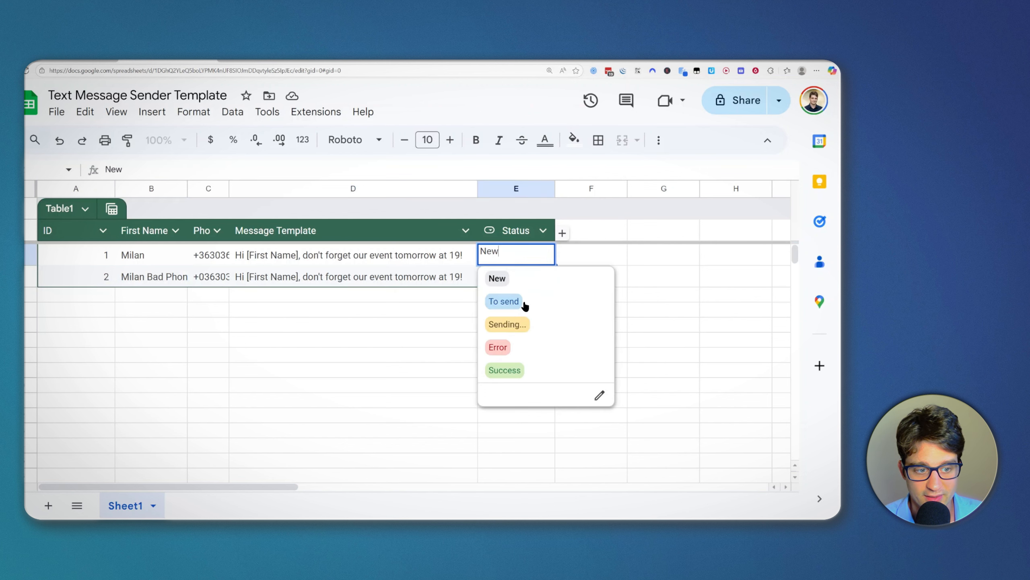
left_click(360, 369)
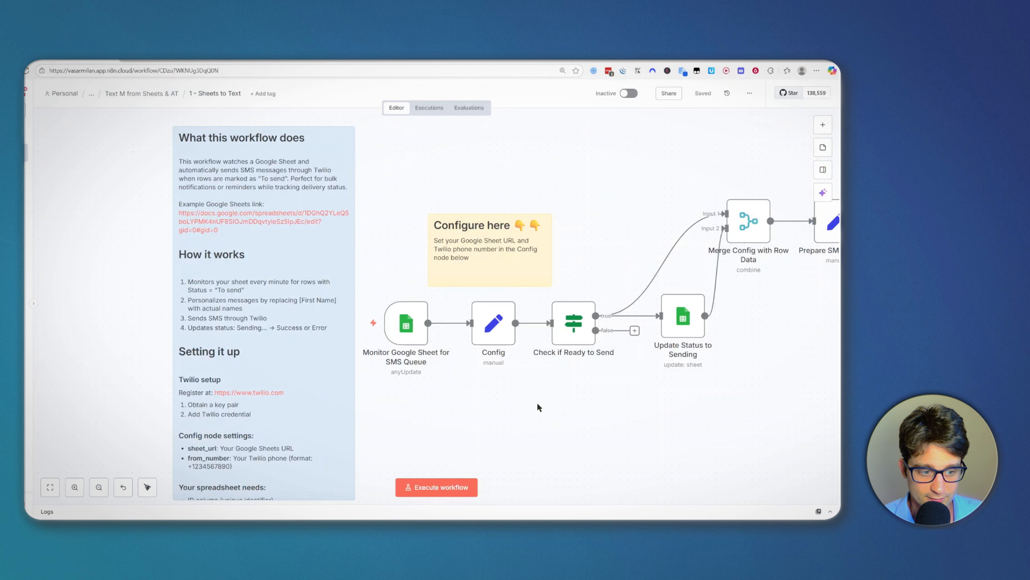
scroll(487, 408, "up", 1)
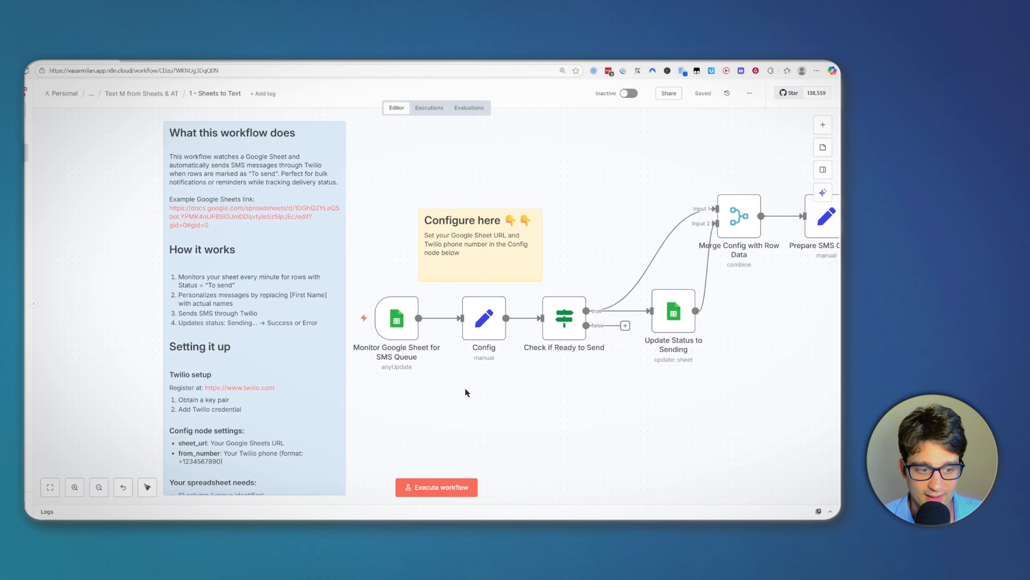
Step: Open the Monitor Google Sheet for SMS Queue trigger's parameters, showing Every Minute polling
scroll(486, 405, "down", 2)
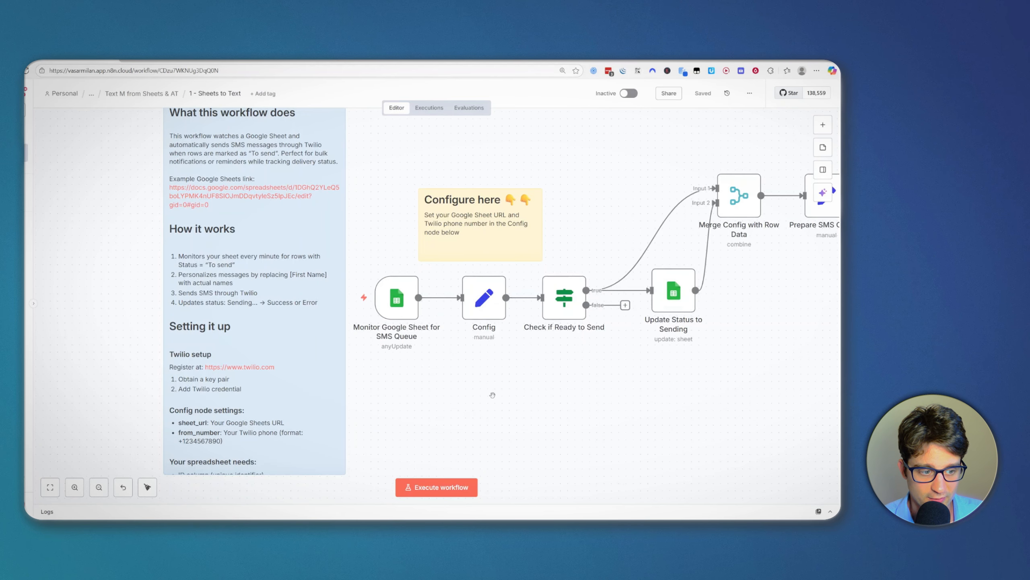
left_click_drag(553, 367, 527, 364)
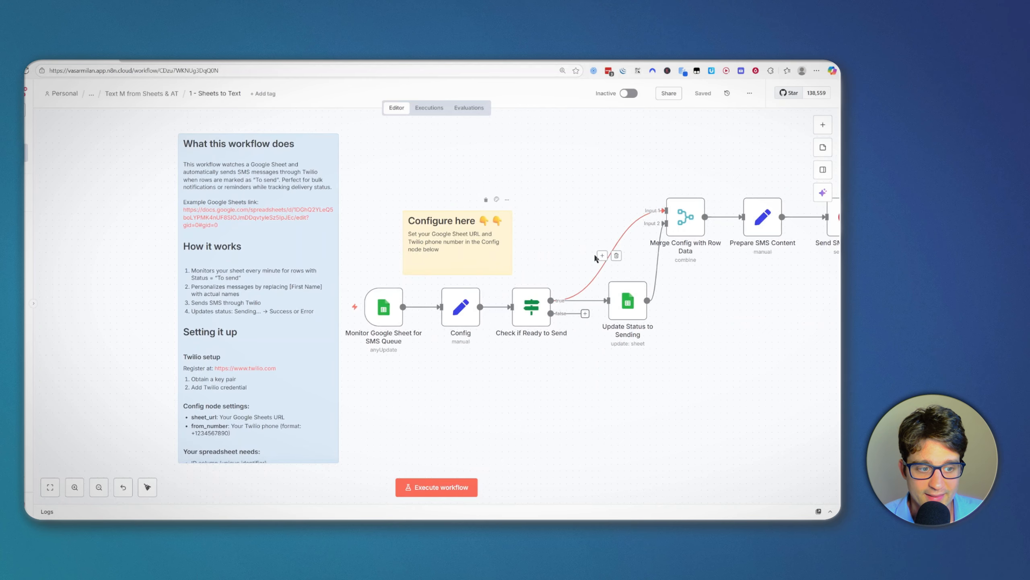
left_click(383, 311)
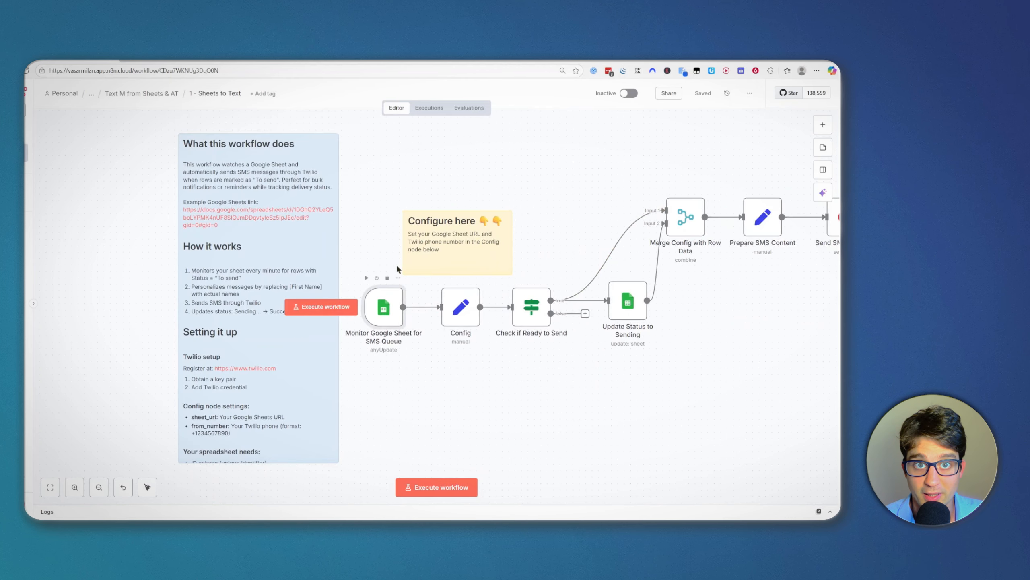
key("Return")
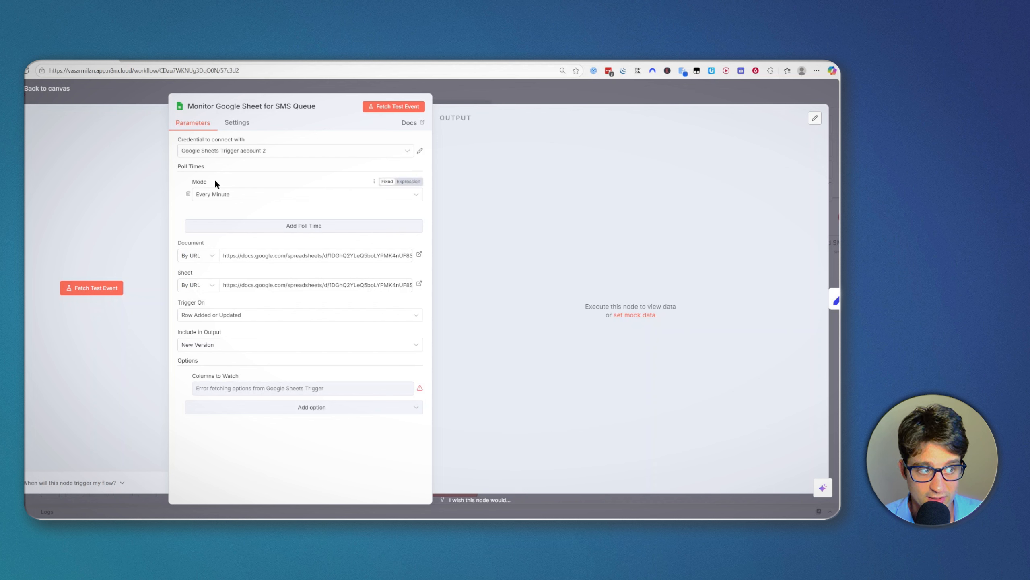
left_click(228, 152)
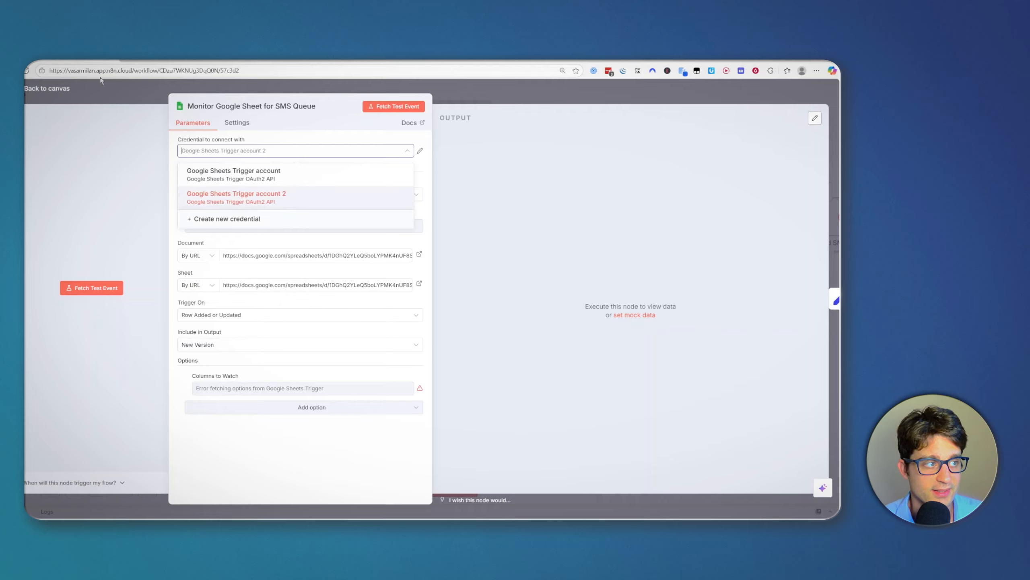
left_click(213, 219)
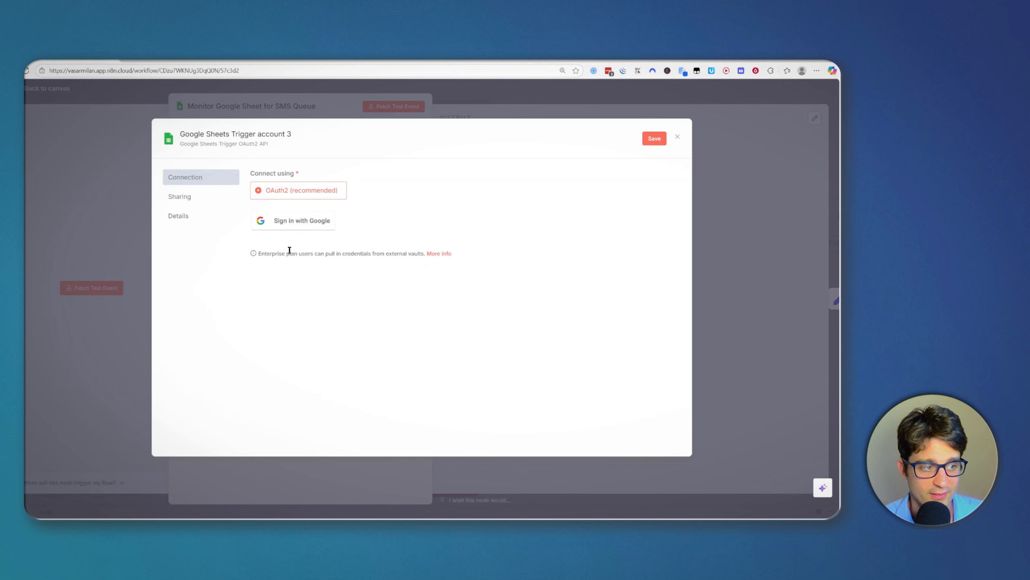
key("ctrl+plus")
key("ctrl+plus")
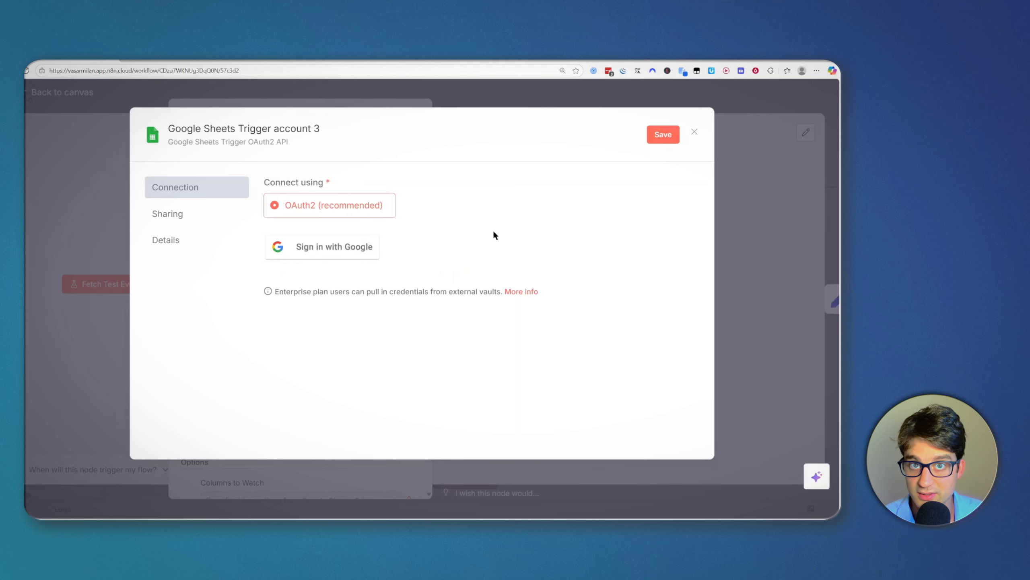
left_click(698, 135)
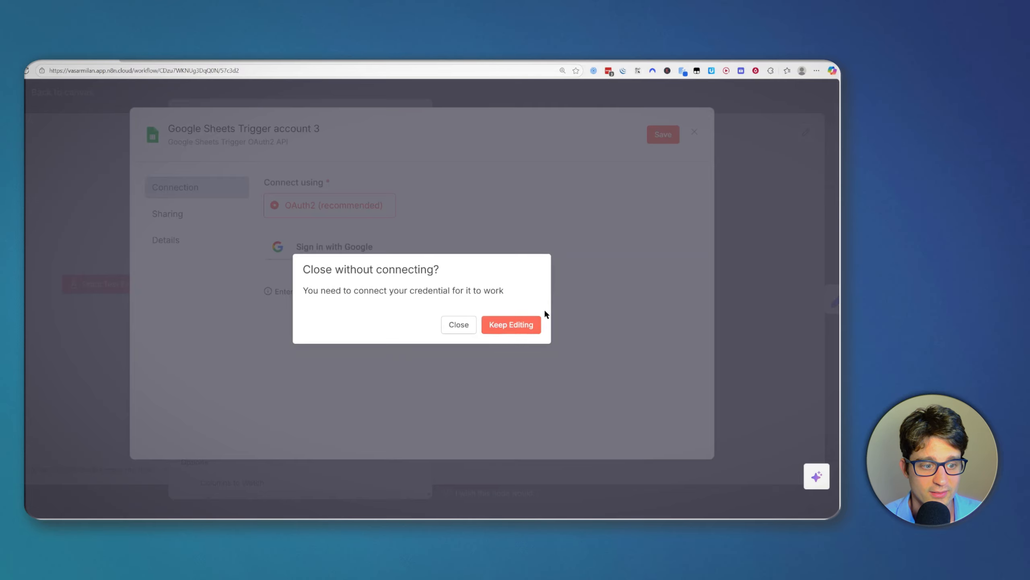
left_click(510, 324)
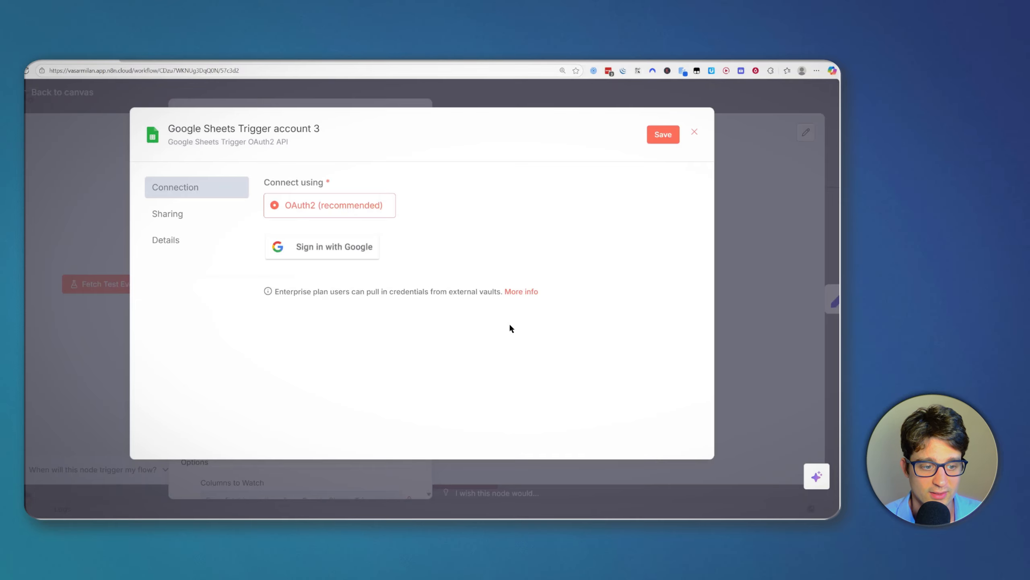
left_click(694, 132)
left_click(459, 325)
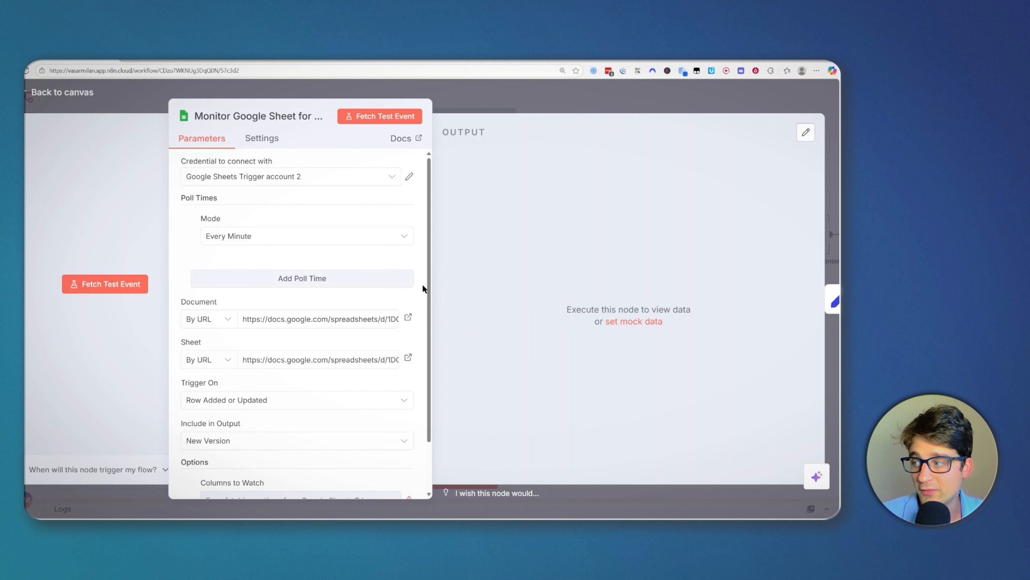
left_click(393, 139)
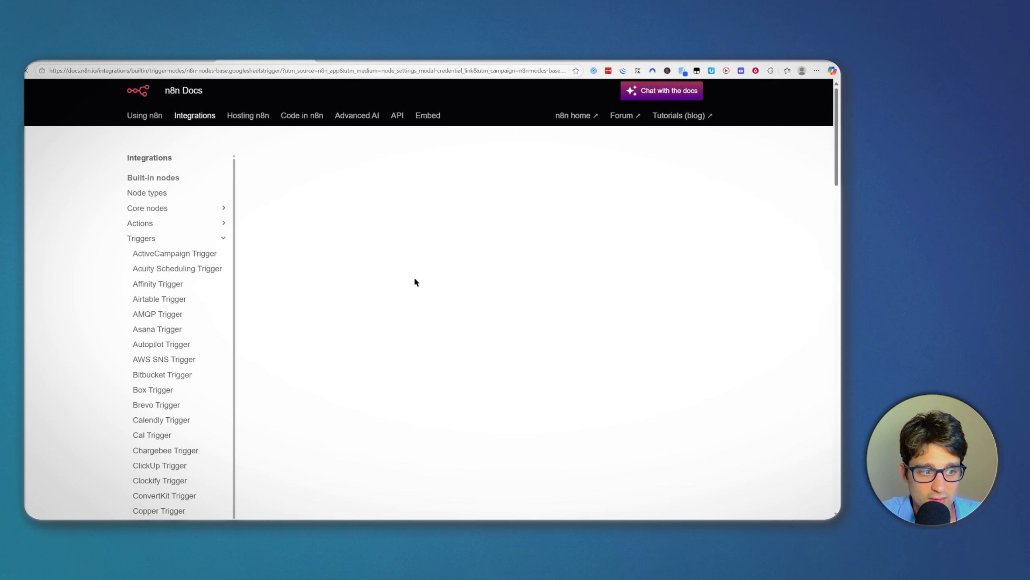
scroll(470, 349, "down", 10)
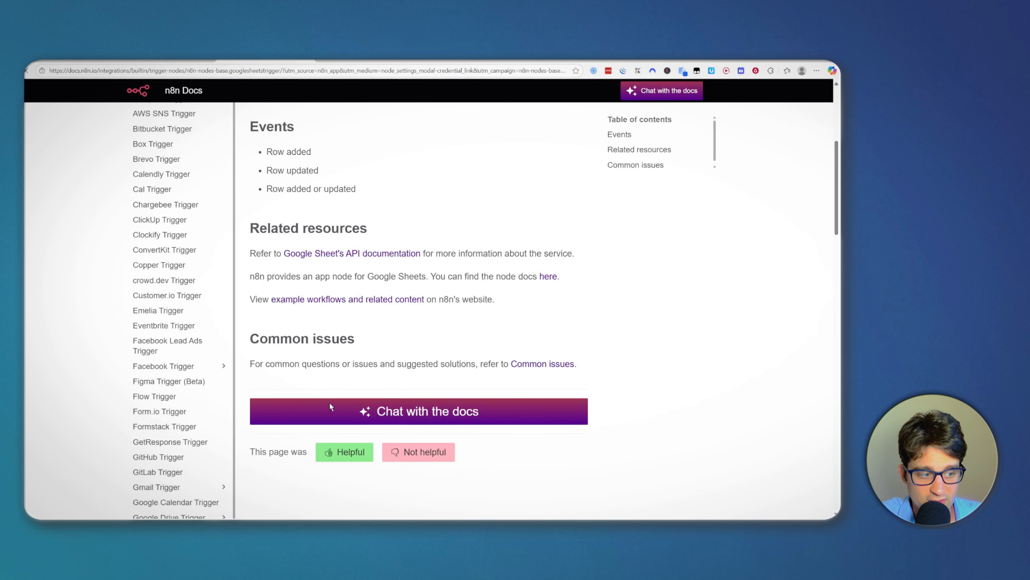
scroll(446, 349, "up", 5)
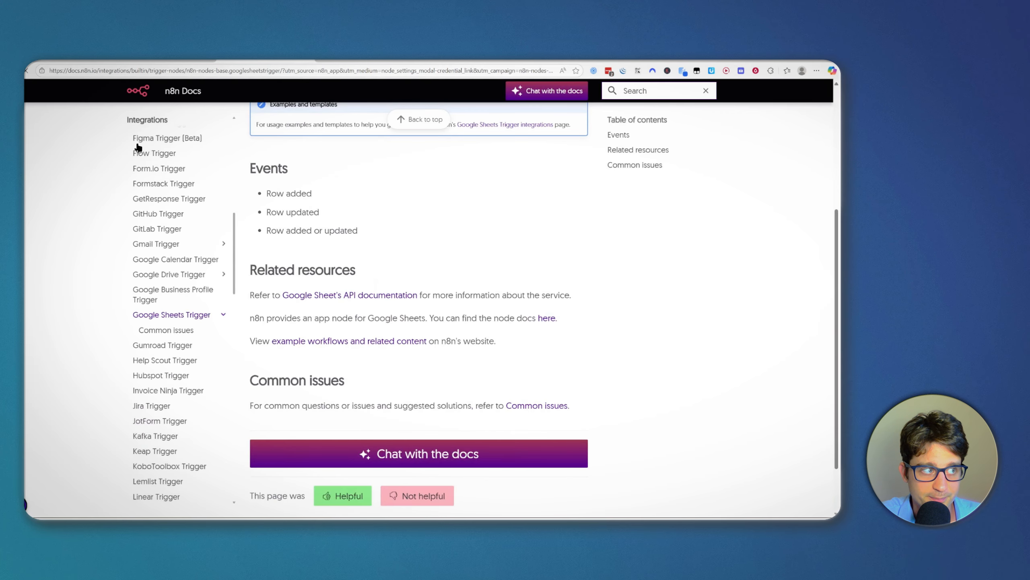
left_click(130, 59)
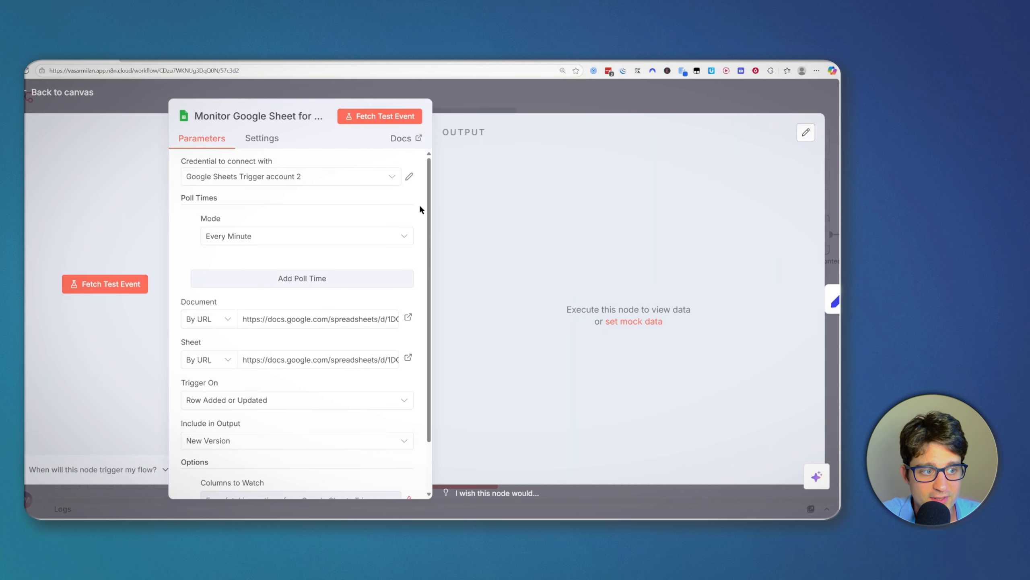
Step: Close the trigger panel and pan the canvas left to reveal Send SMS via Twilio
scroll(419, 207, "down", 2)
scroll(195, 199, "up", 2)
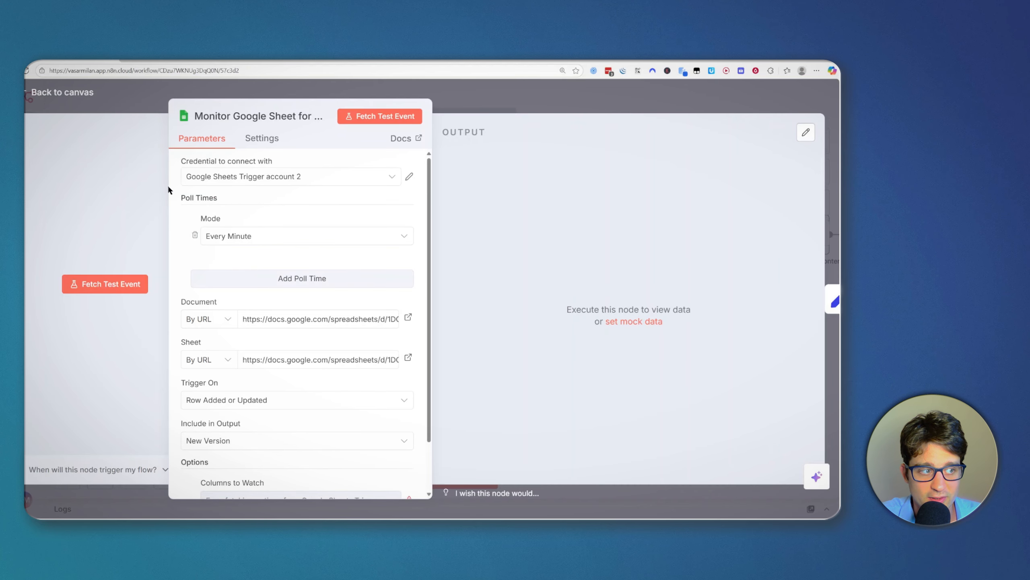
left_click(547, 107)
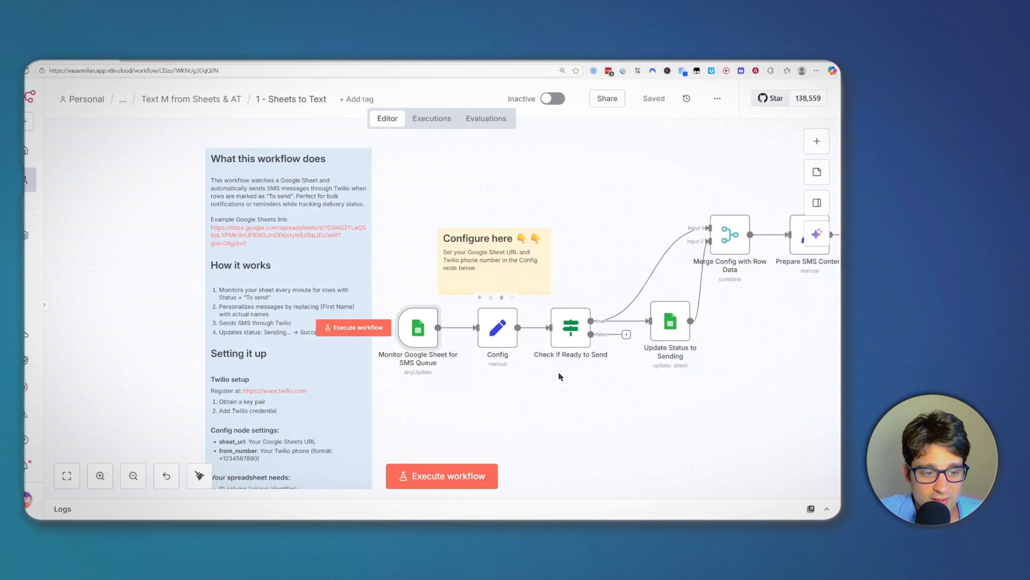
left_click_drag(735, 321, 707, 325)
left_click_drag(786, 353, 748, 370)
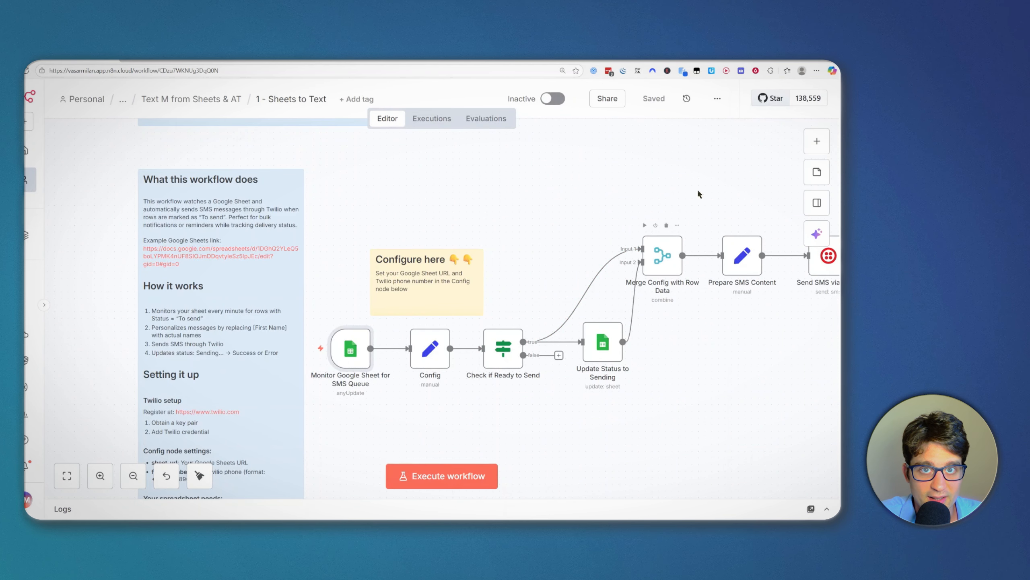
left_click_drag(555, 185, 509, 194)
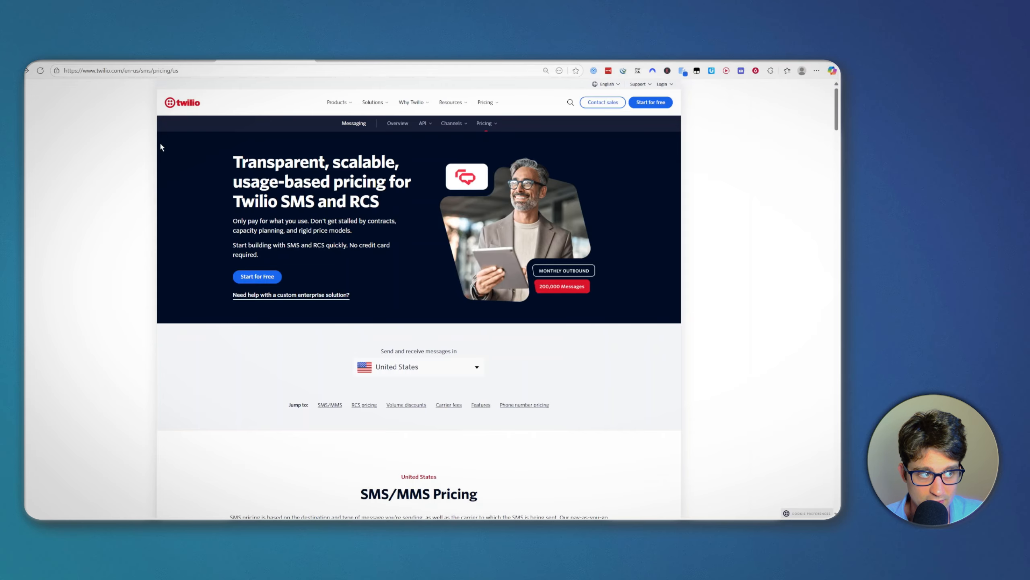
Step: Set browser zoom to 90% and review the received trial-account SMS in Messages
key("ctrl+plus")
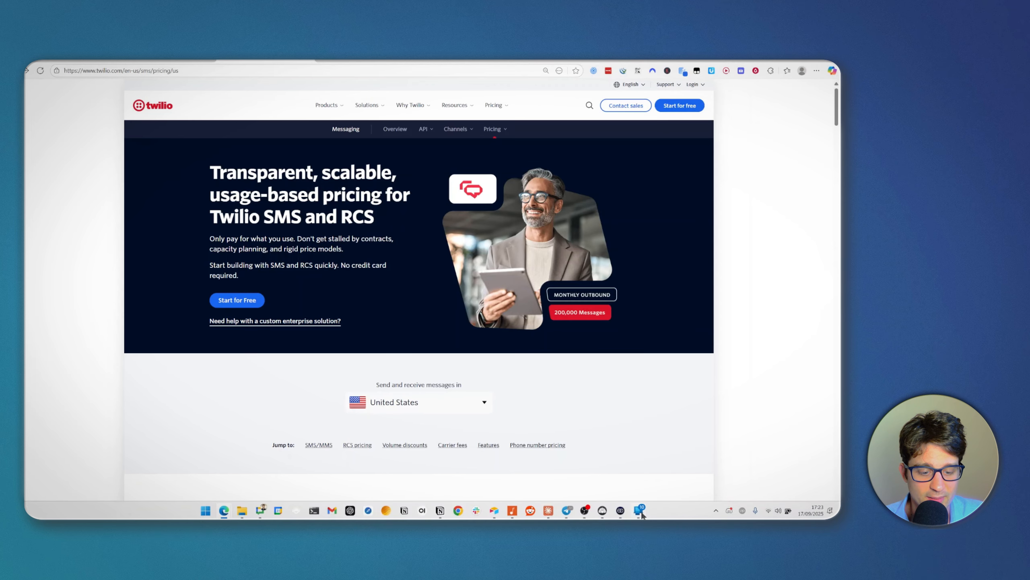
left_click(639, 511)
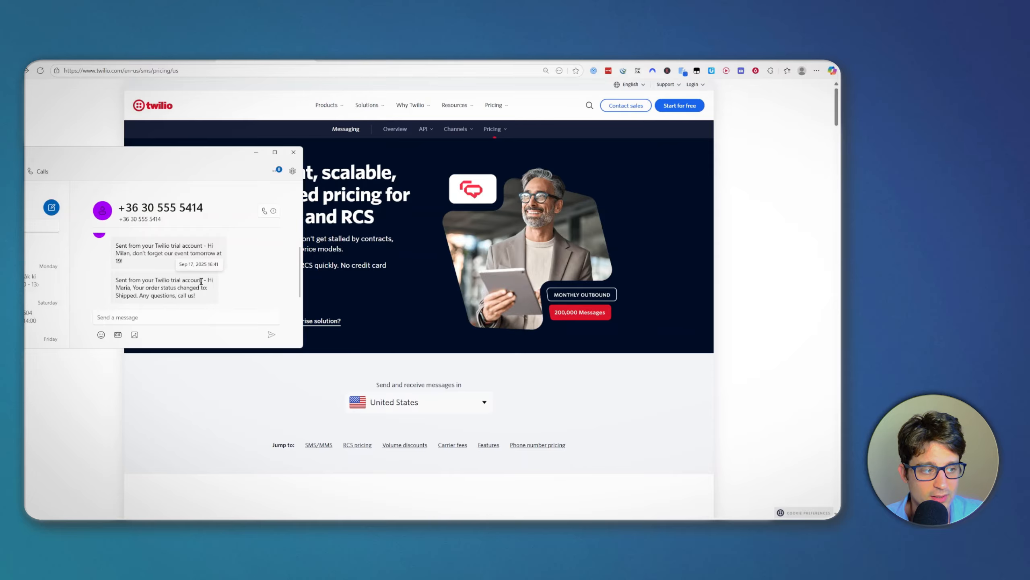
left_click_drag(203, 280, 112, 284)
left_click(151, 283)
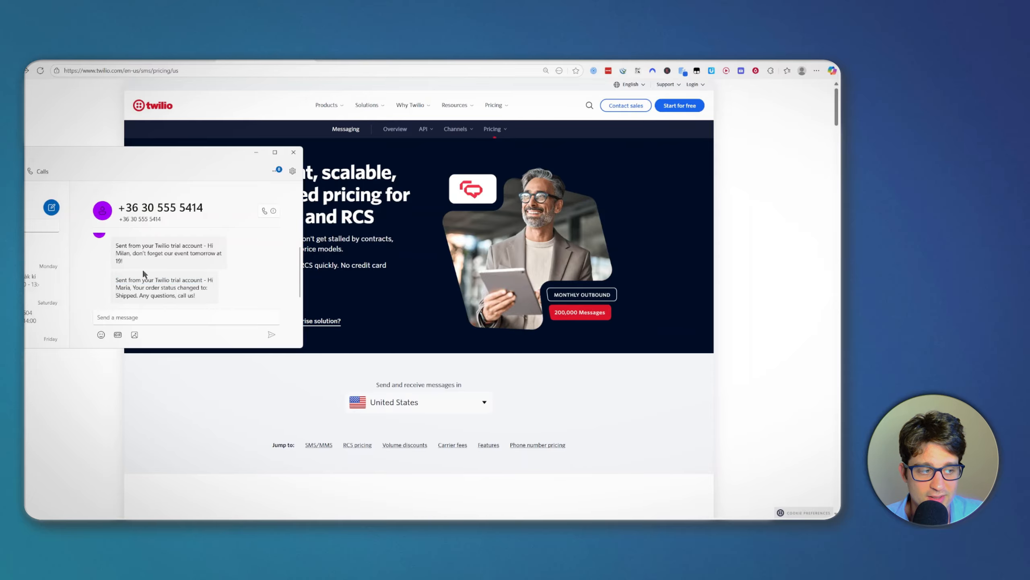
left_click(257, 152)
Step: Keep United States as the country for Twilio's SMS pricing
scroll(409, 230, "down", 6)
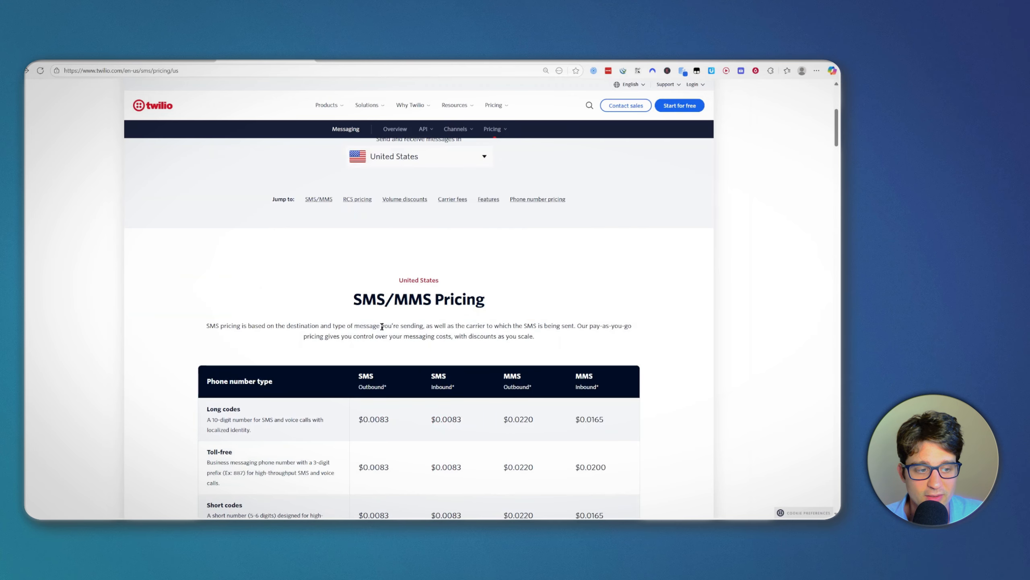
scroll(430, 301, "down", 2)
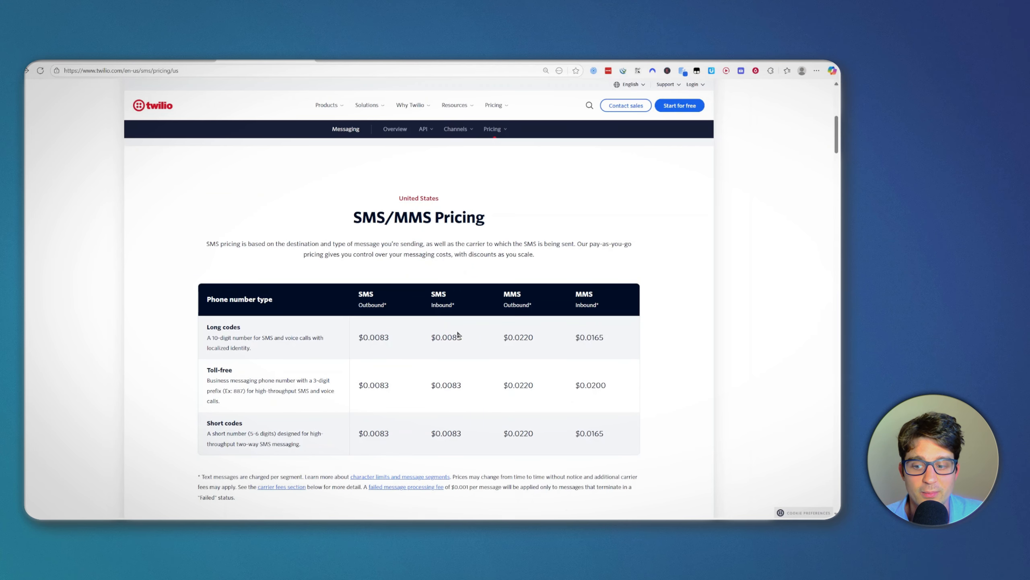
scroll(458, 334, "down", 1)
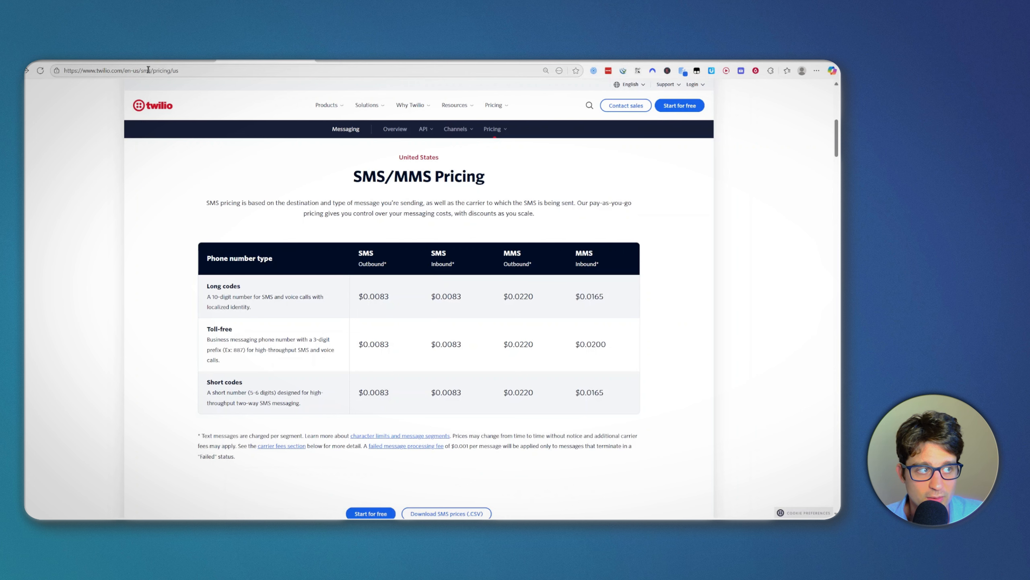
scroll(345, 235, "up", 4)
scroll(393, 230, "up", 1)
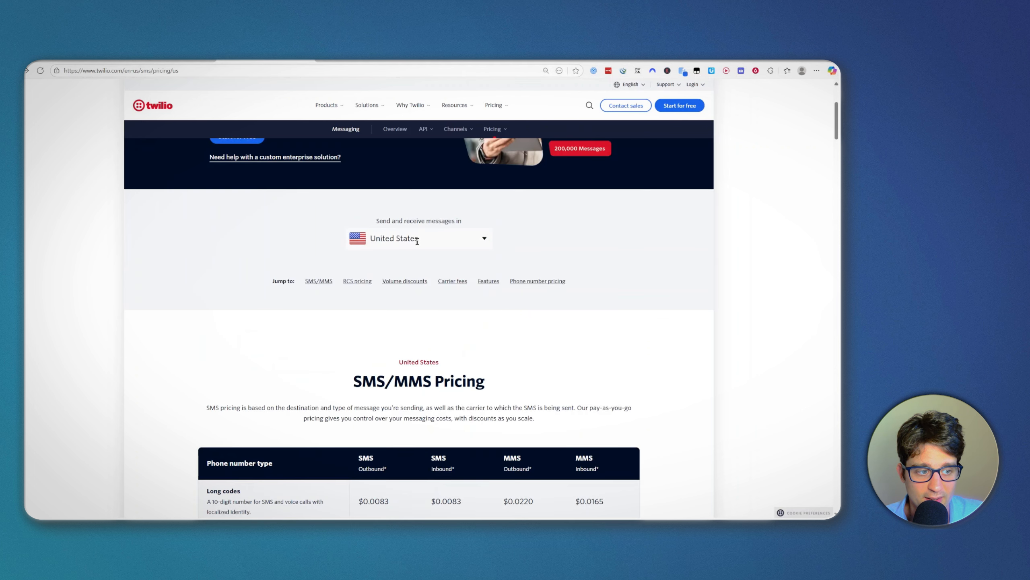
left_click(418, 242)
left_click(499, 208)
Step: Locate the $0.0083 outbound long-code SMS price
scroll(447, 322, "down", 5)
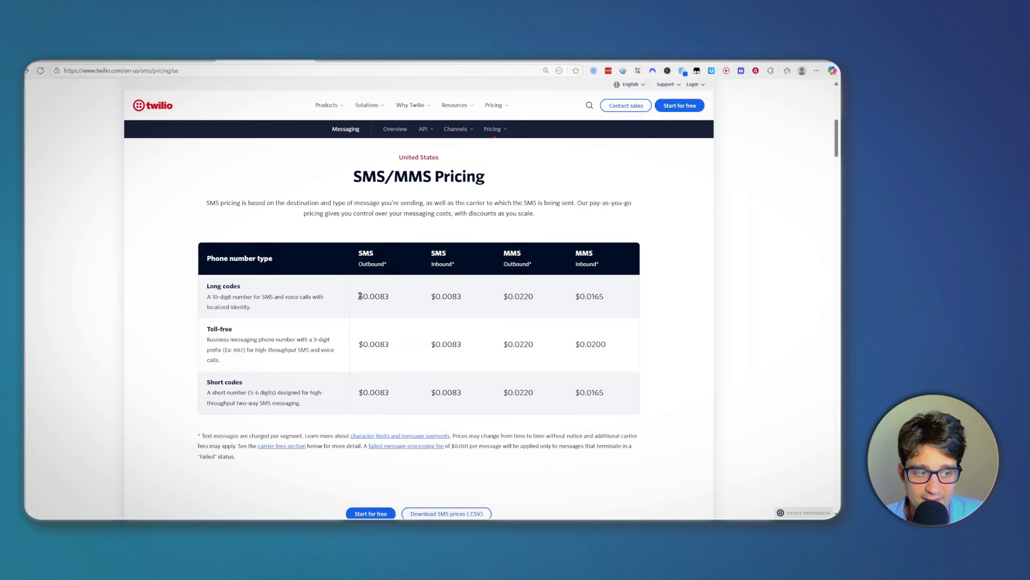
left_click_drag(359, 297, 396, 298)
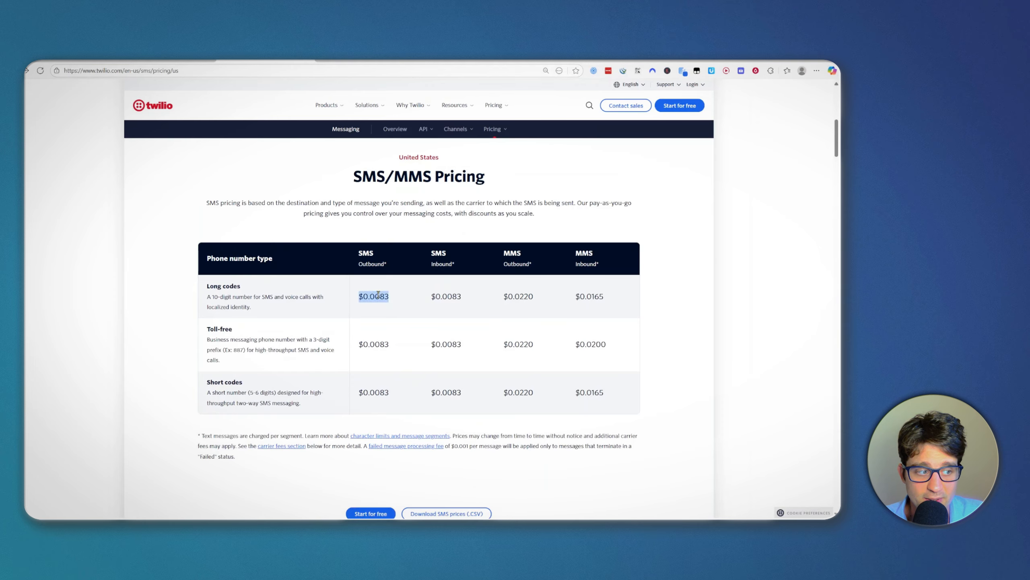
left_click(304, 317)
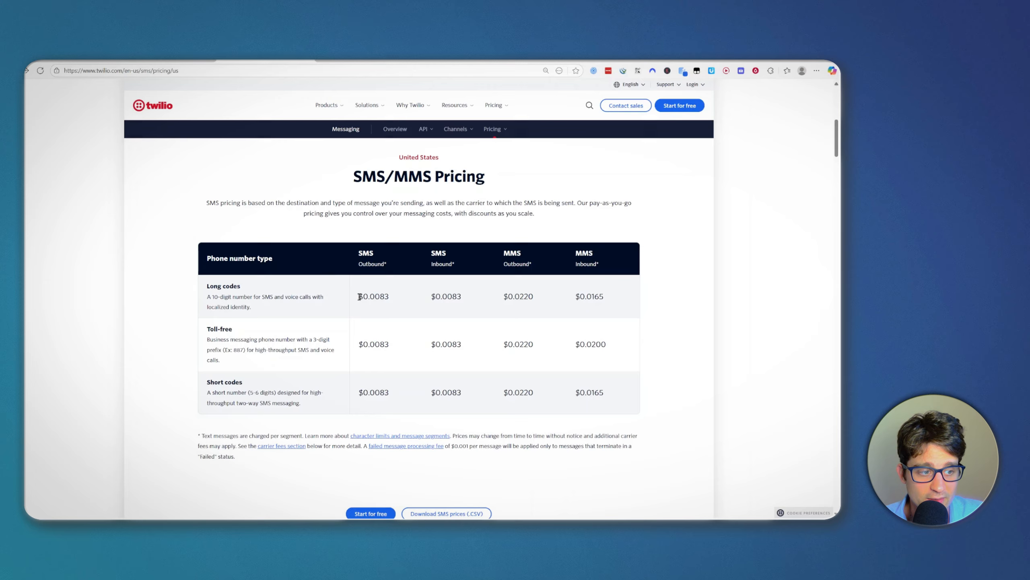
left_click_drag(397, 299, 364, 297)
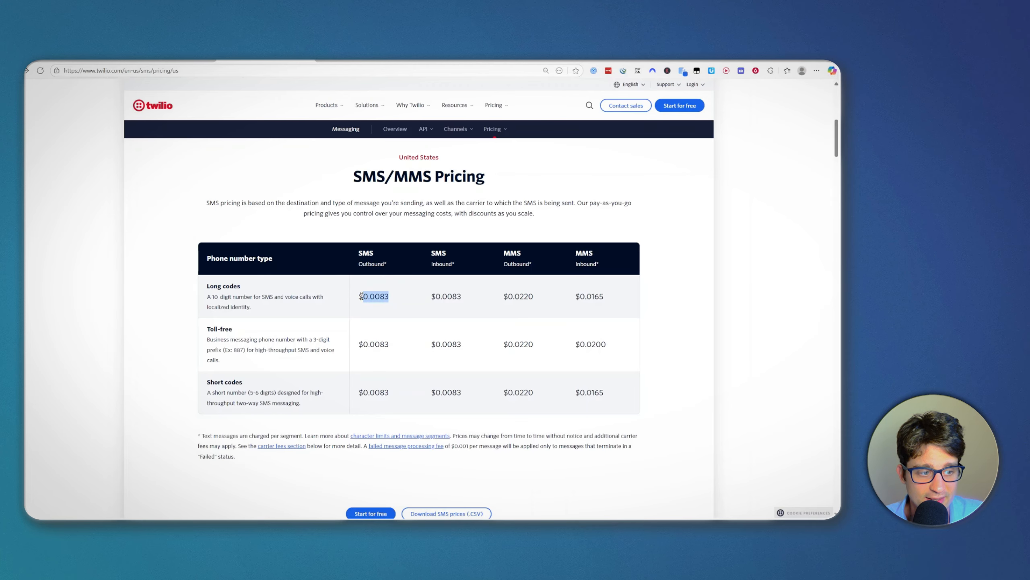
left_click(392, 300)
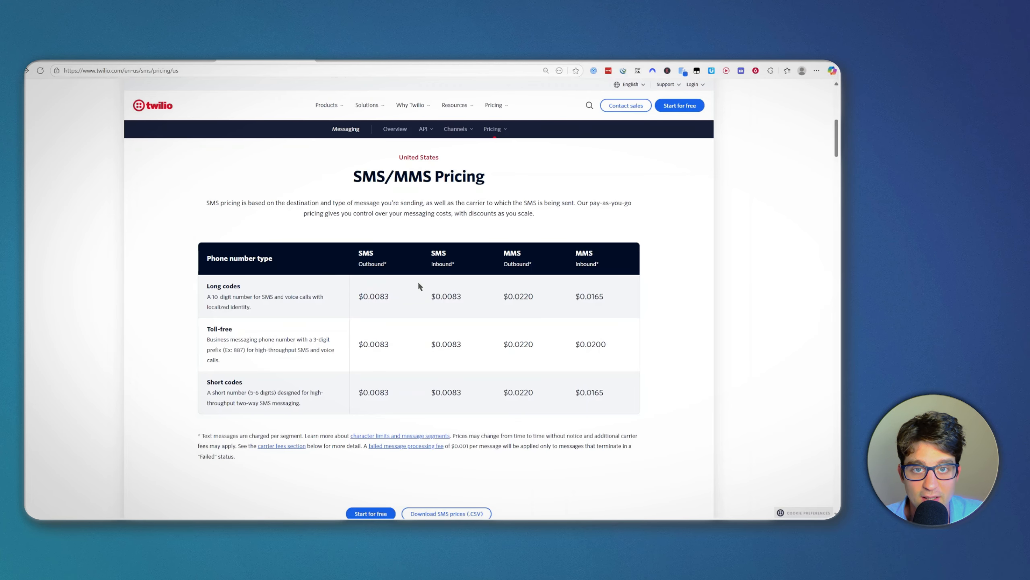
scroll(421, 300, "up", 5)
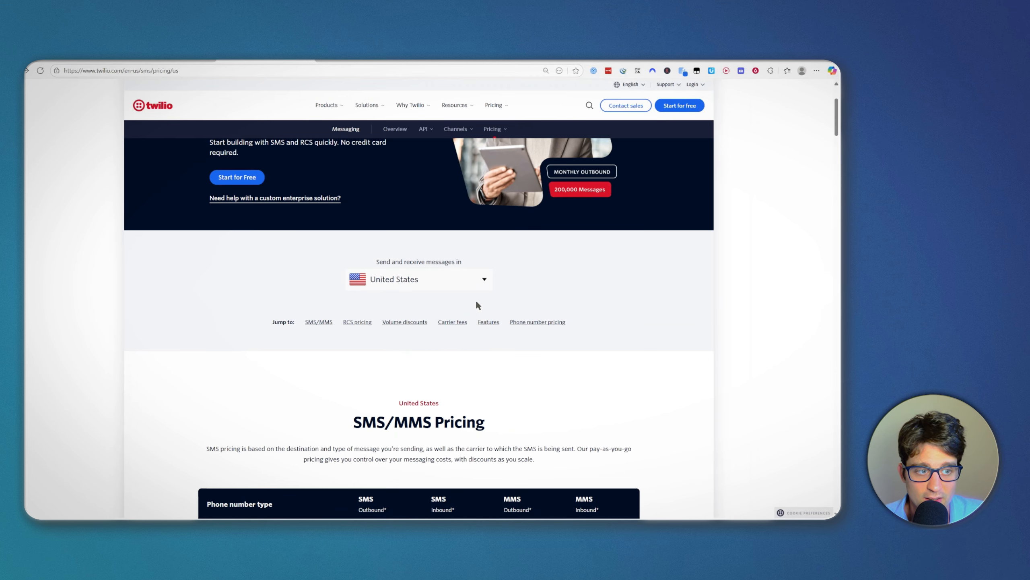
scroll(478, 305, "up", 3)
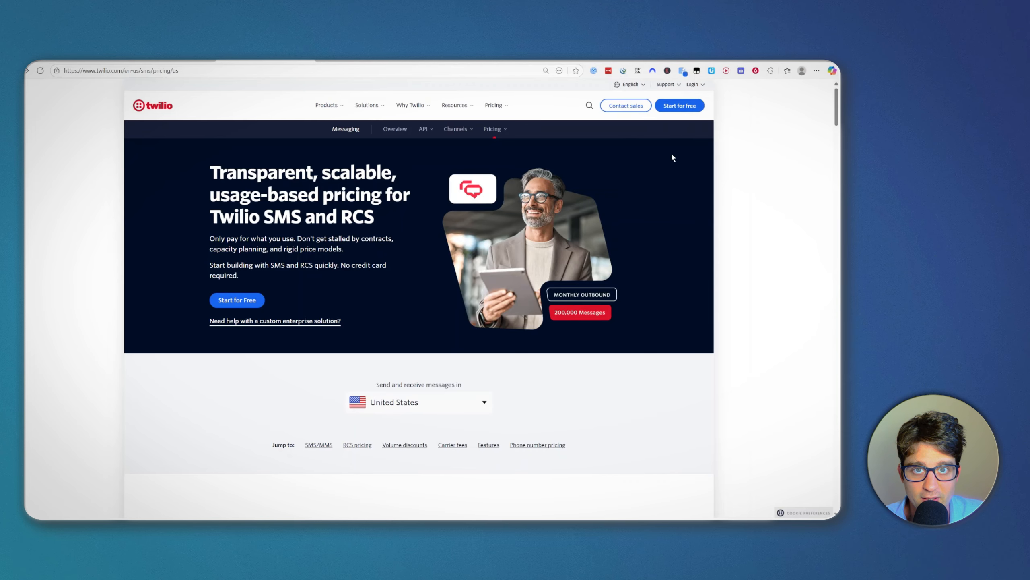
Step: Go to the Twilio Console via Start for free and scroll the dashboard to Account Info
left_click(680, 107)
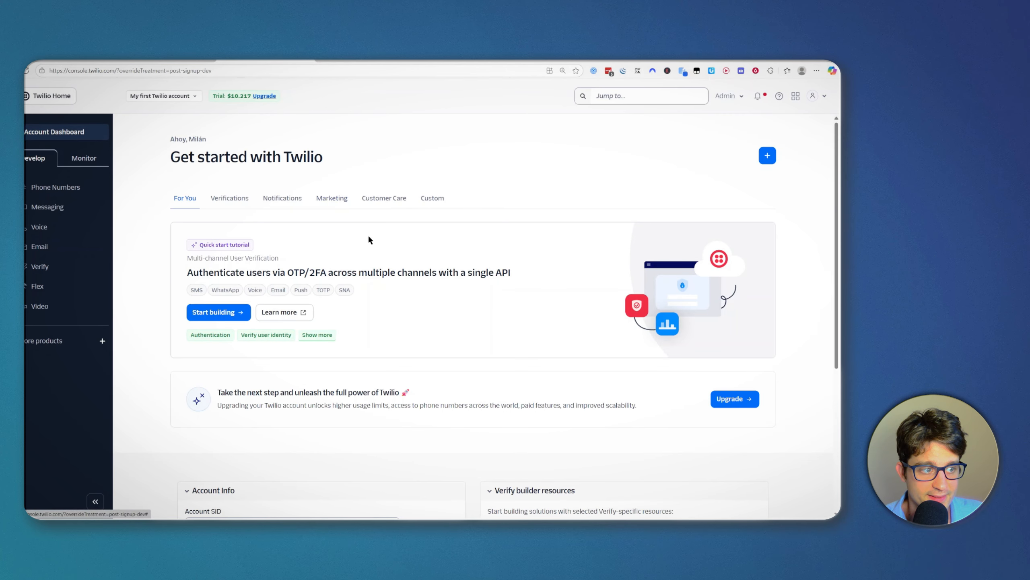
scroll(418, 343, "down", 1)
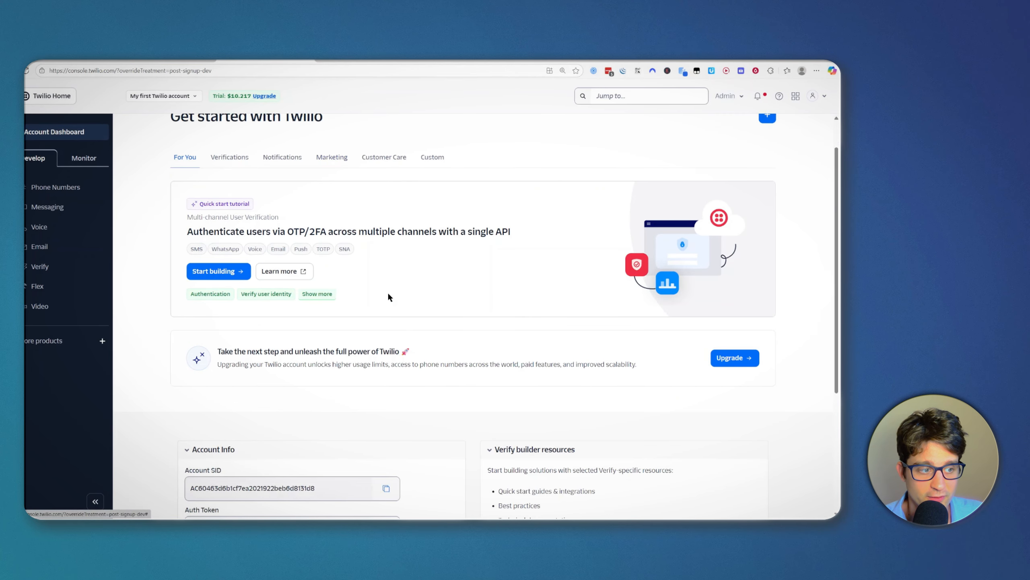
scroll(388, 297, "down", 1)
scroll(357, 251, "down", 4)
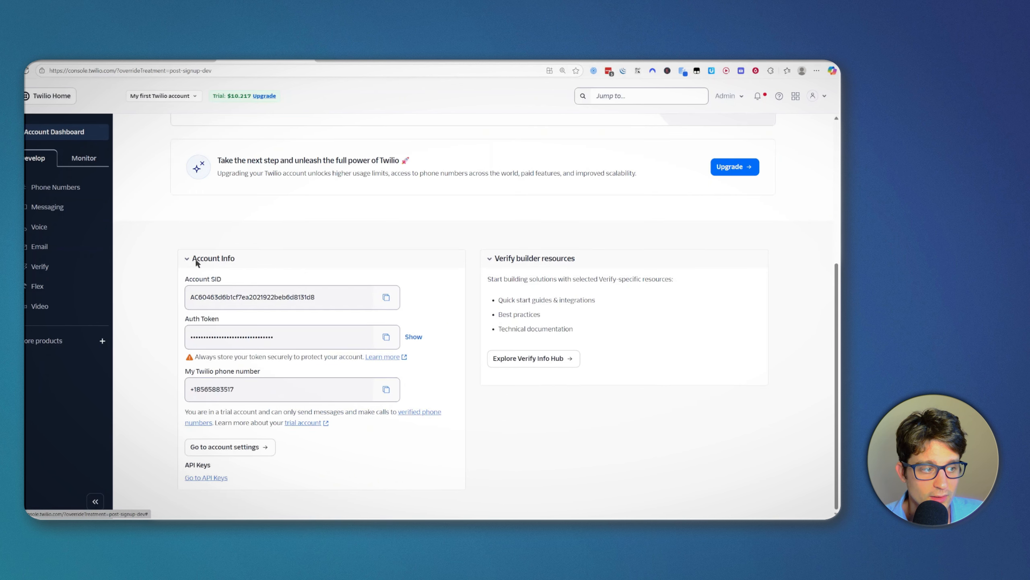
scroll(183, 244, "up", 4)
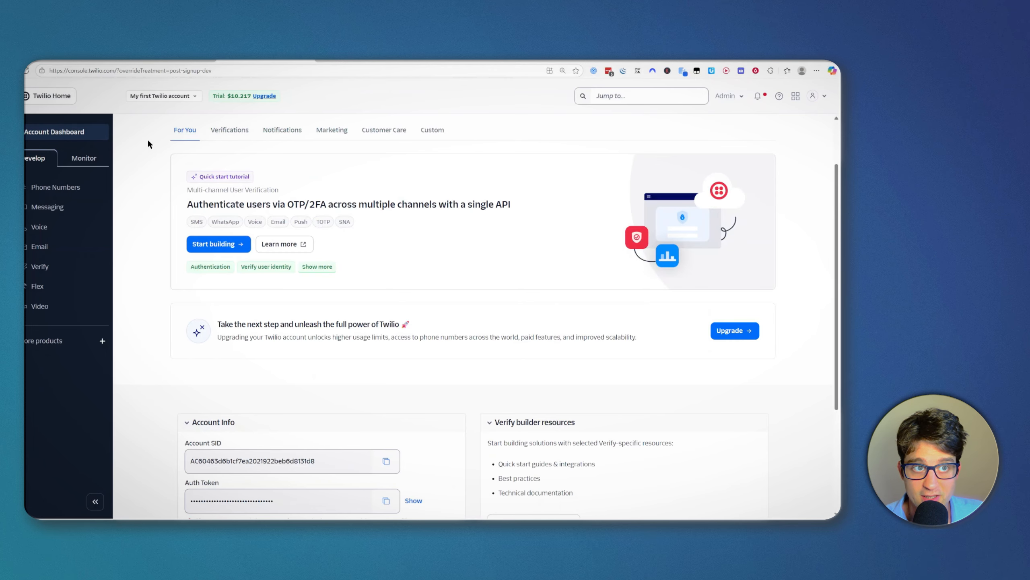
scroll(248, 231, "down", 4)
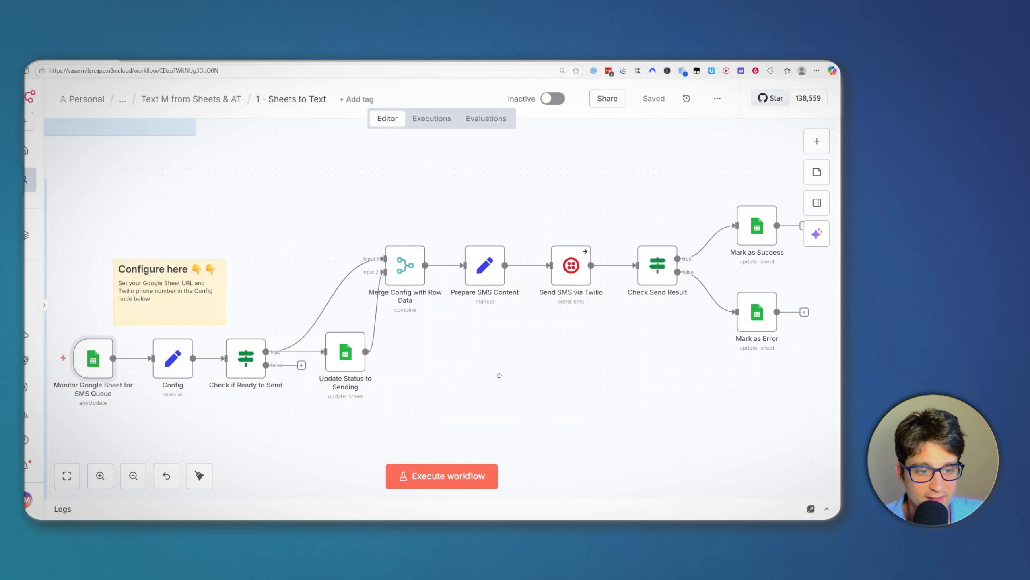
Step: Open the Send SMS via Twilio node's settings
left_click_drag(500, 376, 517, 378)
left_click_drag(560, 286, 543, 285)
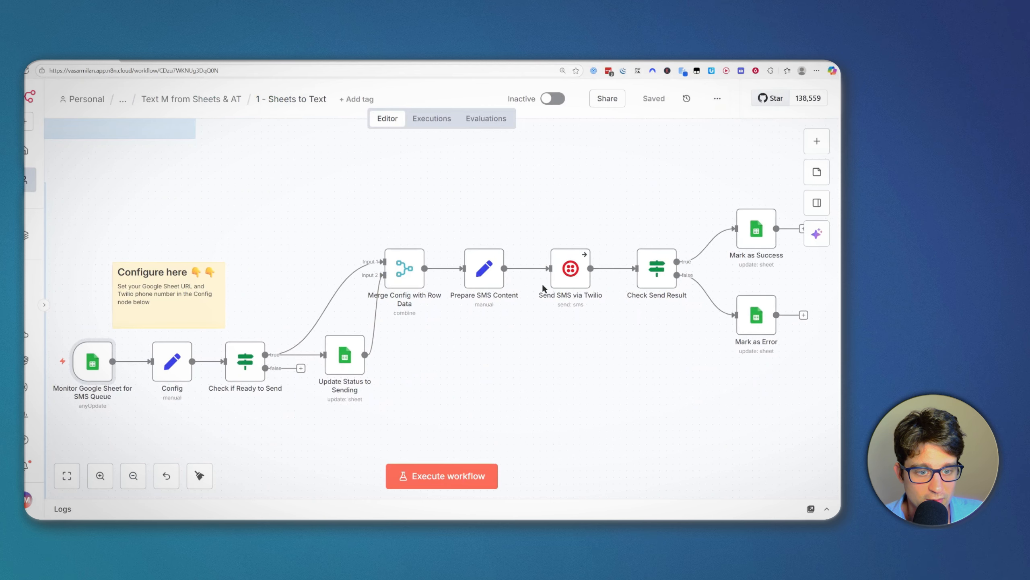
left_click(565, 277)
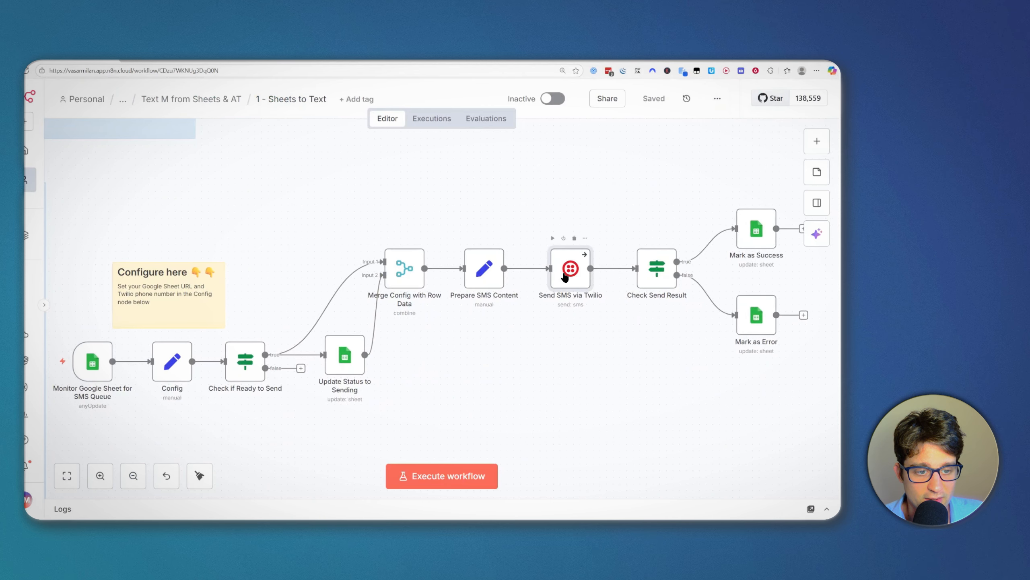
double_click(565, 277)
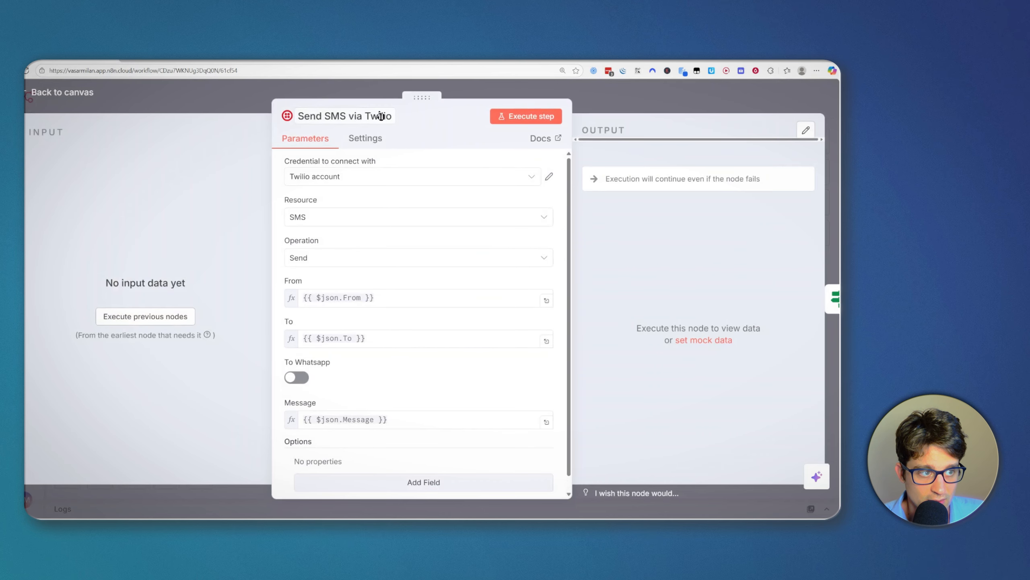
Step: Create and save a new Auth Token Twilio credential with the Account SID and Auth Token
left_click(368, 175)
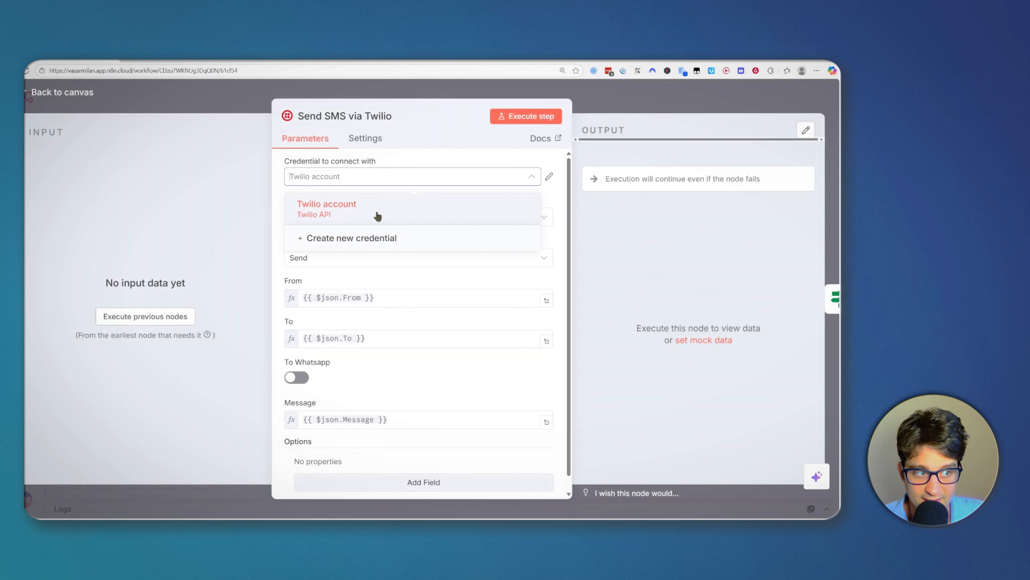
left_click(337, 243)
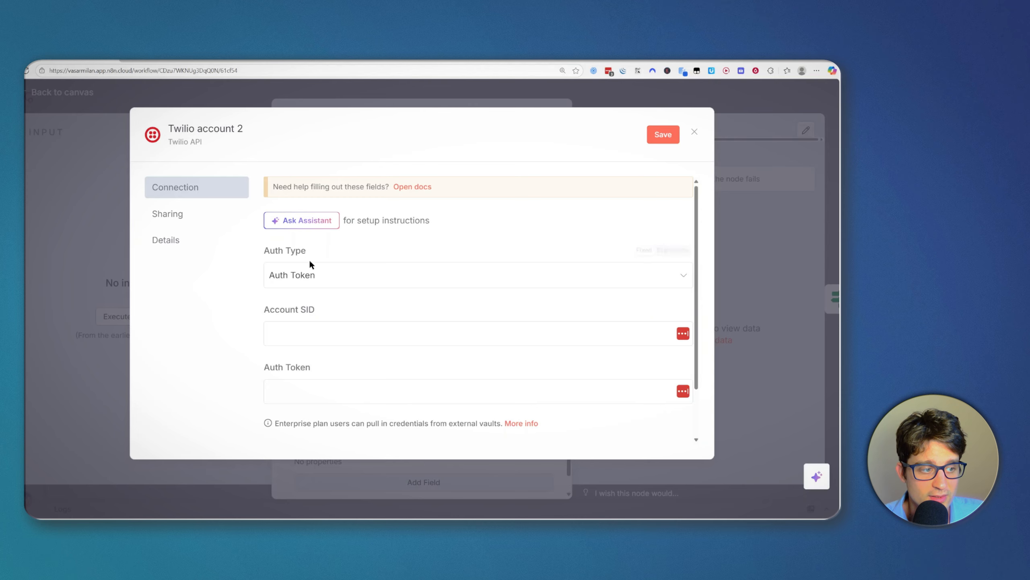
left_click(345, 272)
left_click(321, 251)
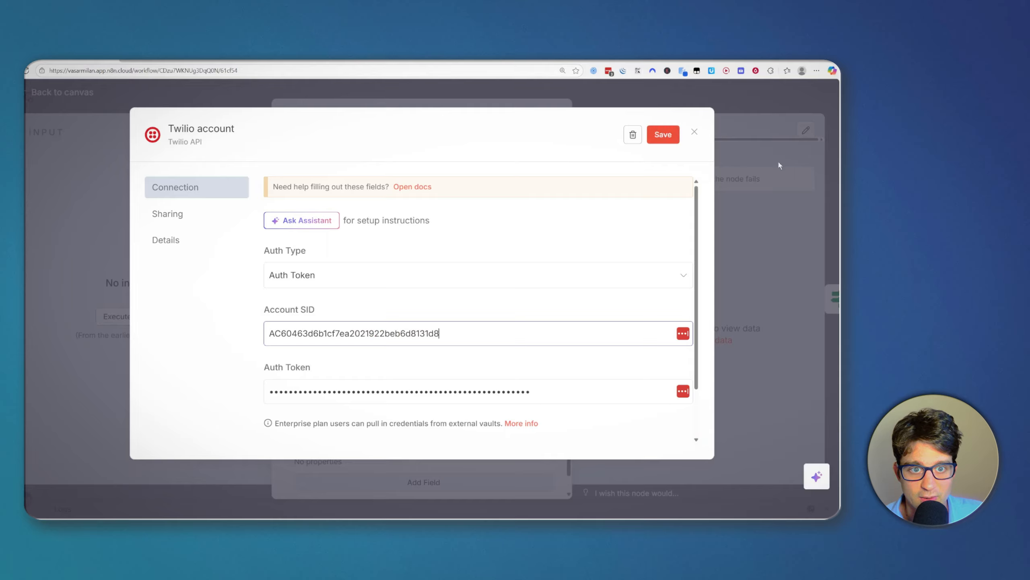
left_click(656, 140)
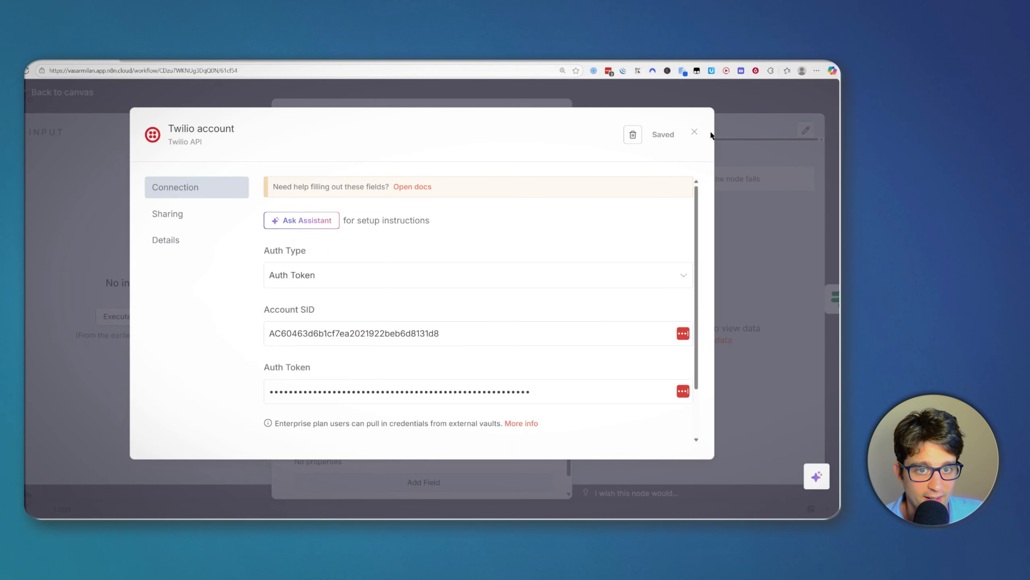
left_click(695, 132)
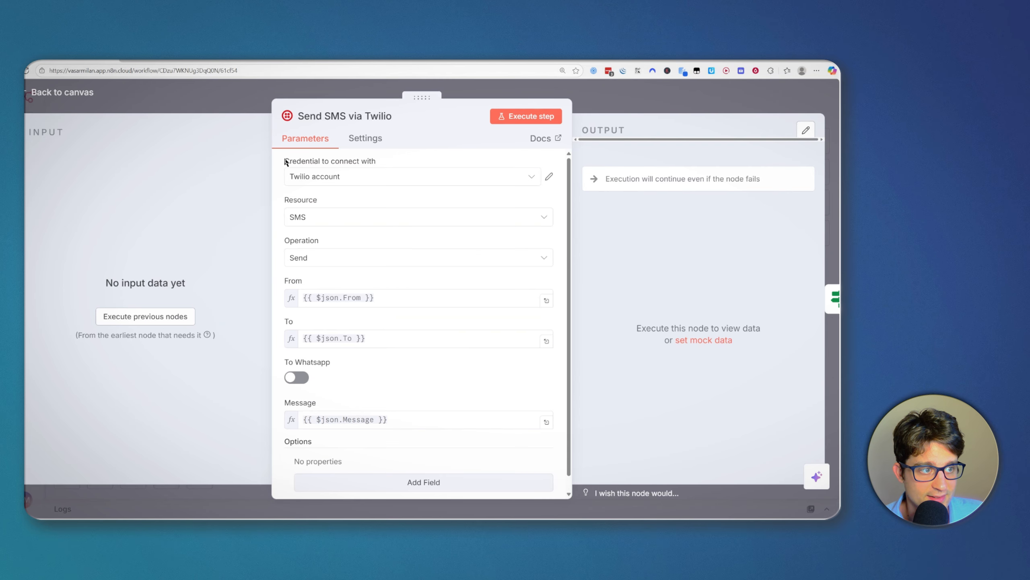
left_click_drag(286, 160, 357, 199)
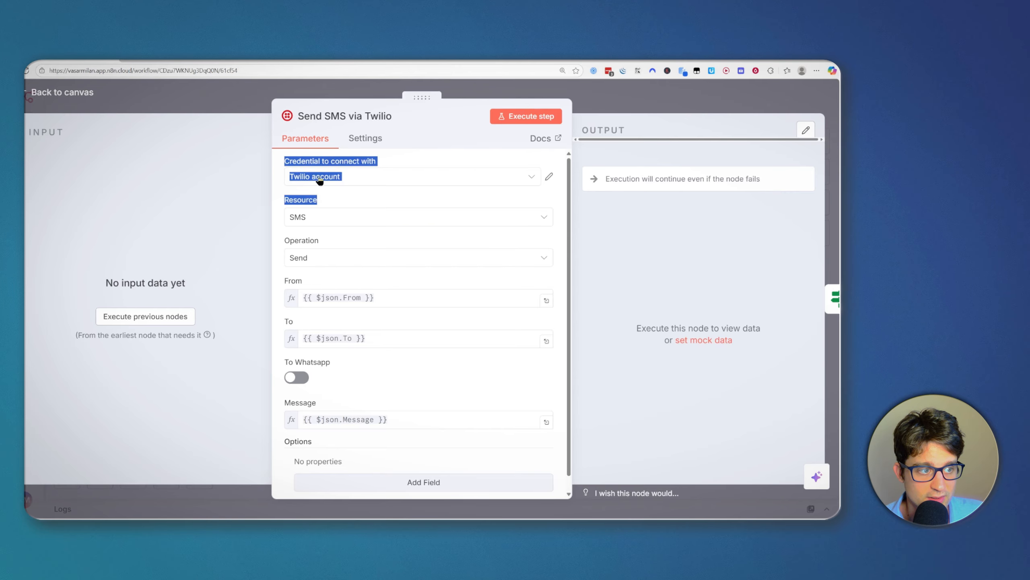
left_click(412, 153)
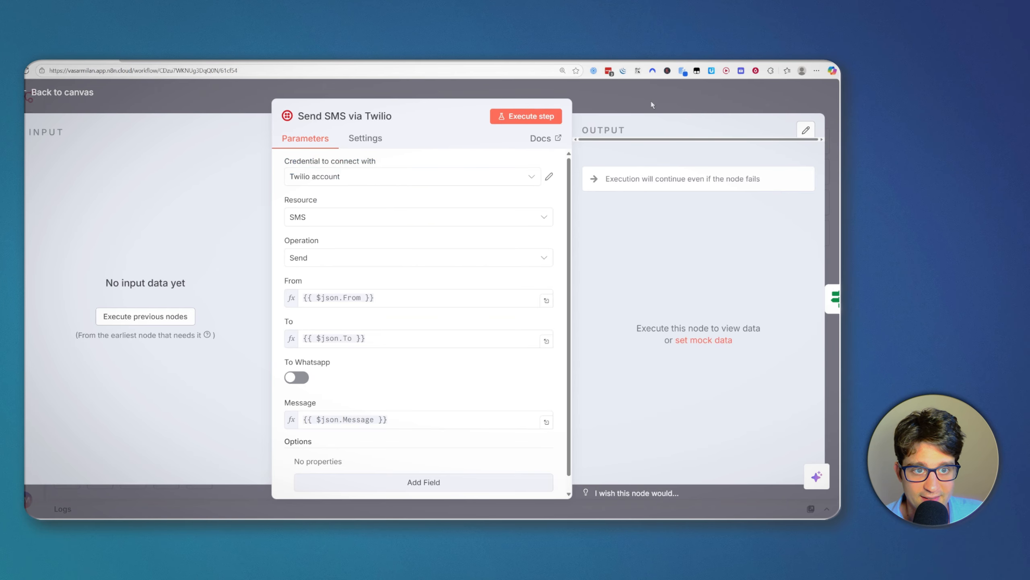
Step: Close the Twilio node and pan back to open the Config node
left_click(665, 100)
left_click_drag(312, 392, 432, 371)
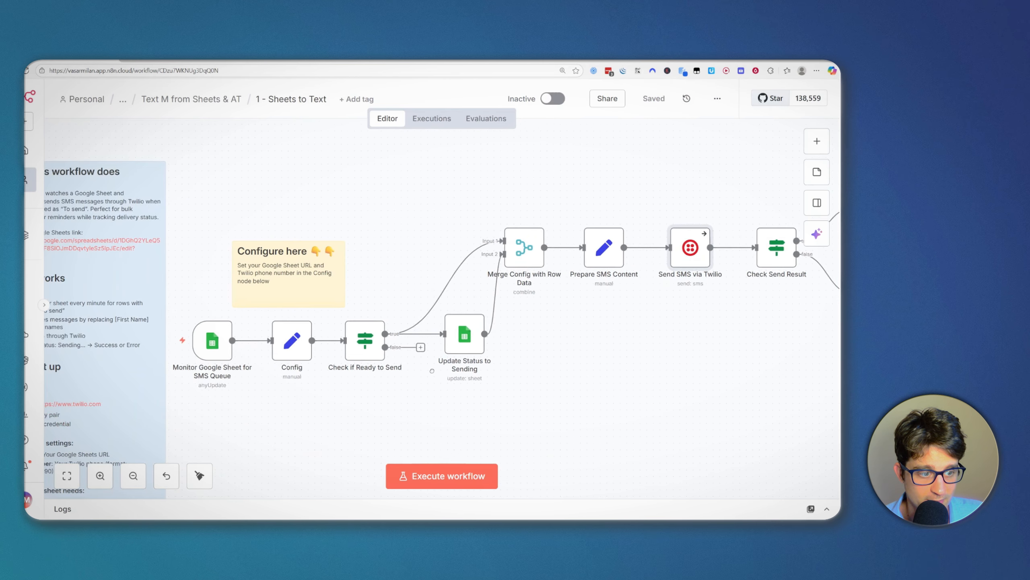
left_click_drag(428, 255, 443, 239)
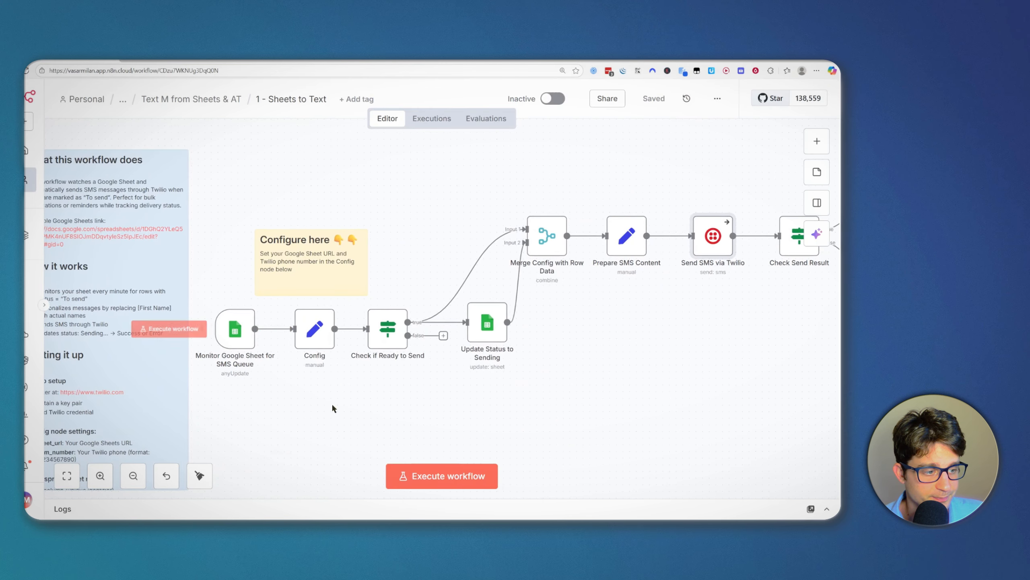
left_click_drag(334, 402, 407, 389)
scroll(406, 389, "up", 2)
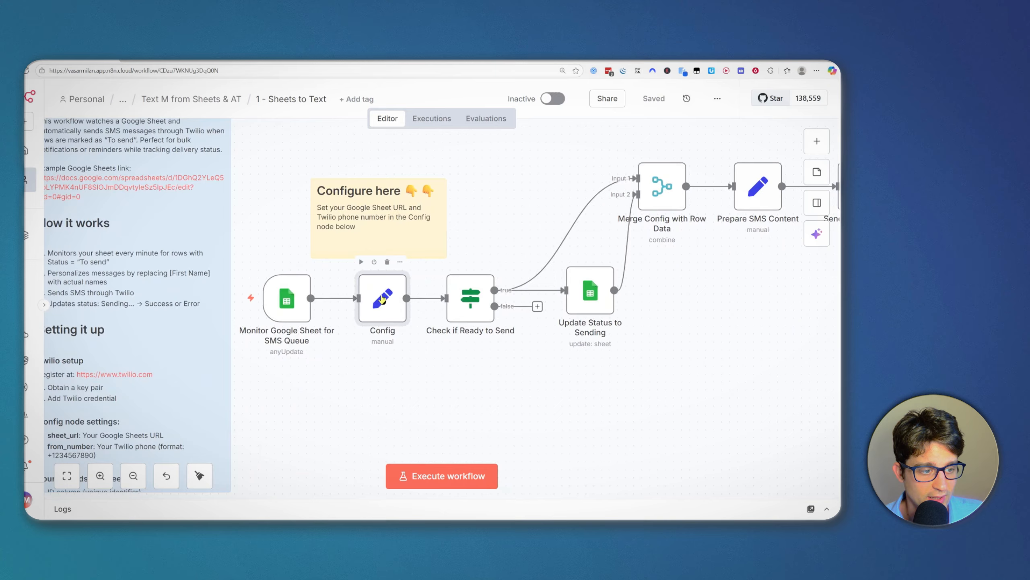
double_click(379, 319)
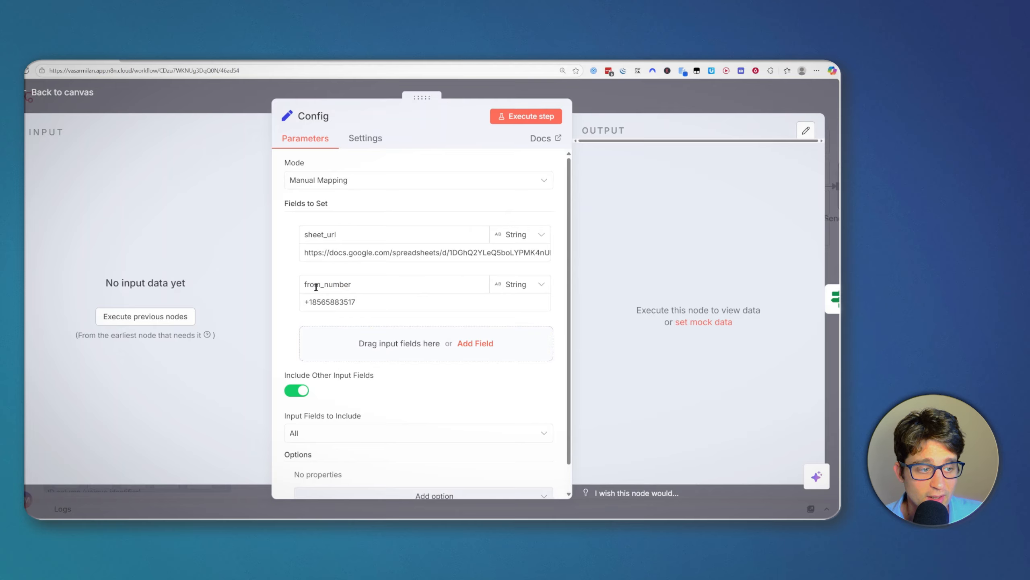
Step: Confirm from_number holds the Twilio phone number, then return to the canvas
left_click_drag(362, 303, 299, 301)
left_click(338, 301)
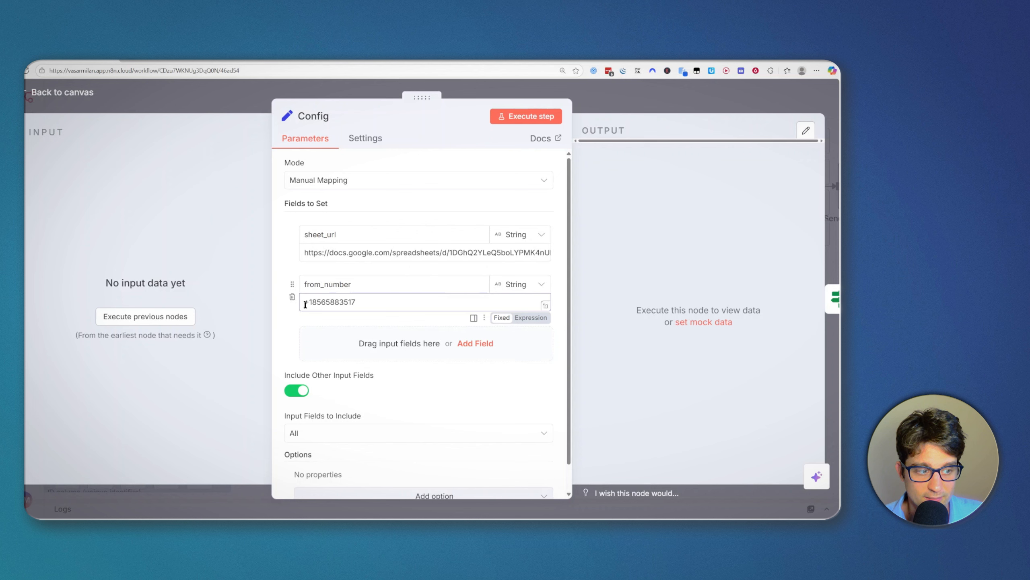
left_click_drag(303, 301, 367, 302)
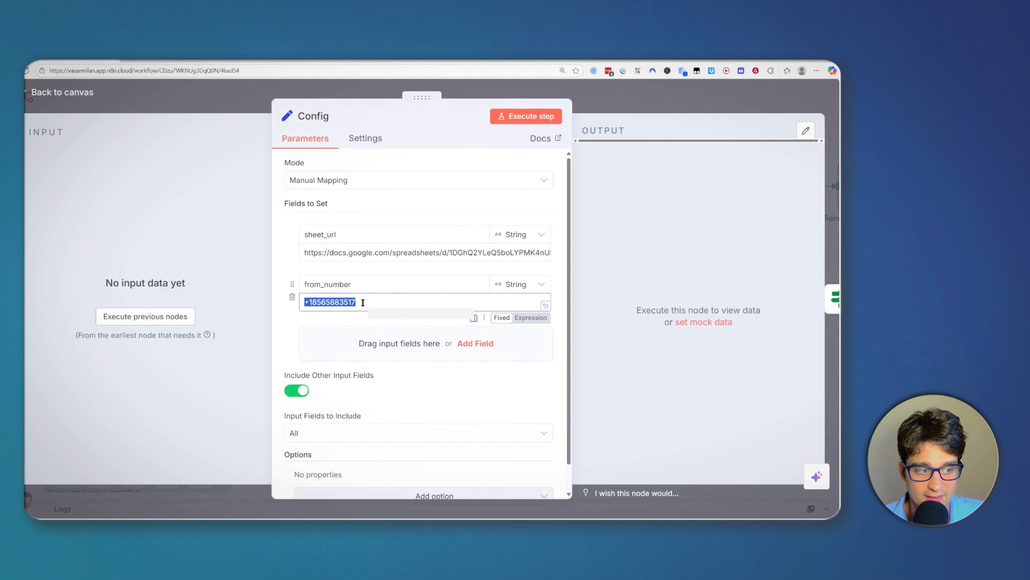
scroll(391, 393, "down", 1)
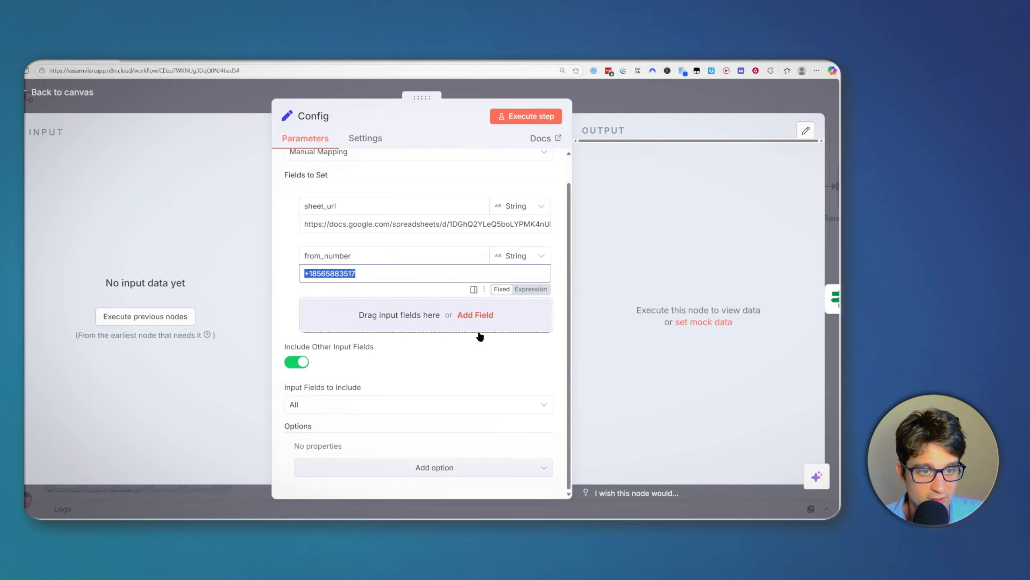
left_click(650, 112)
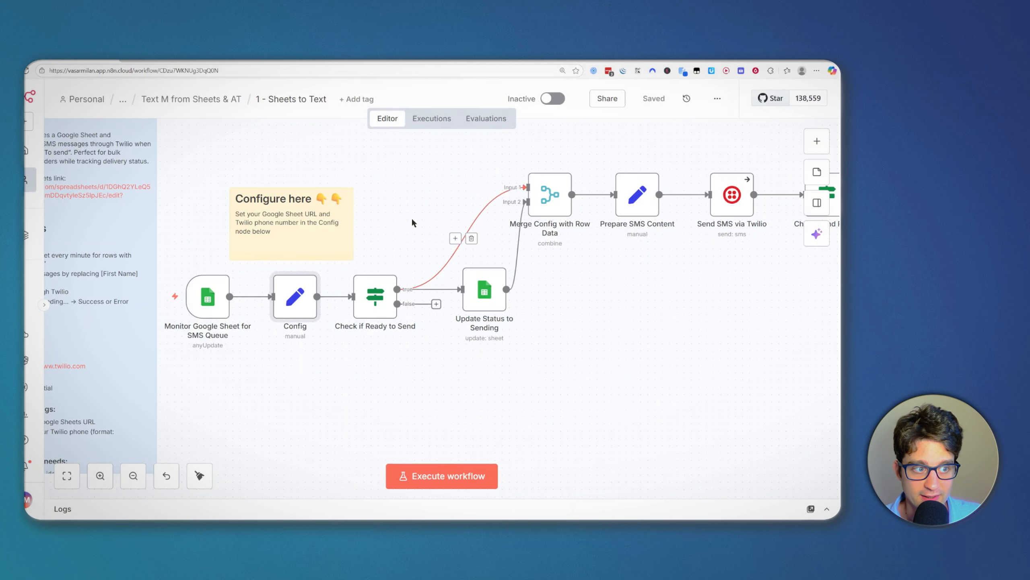
scroll(625, 309, "down", 5)
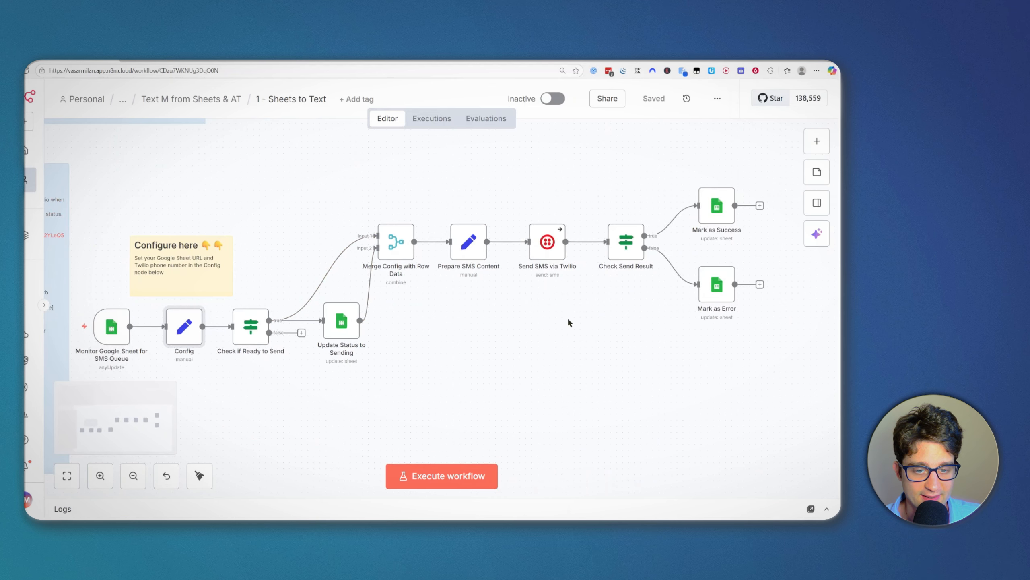
scroll(569, 322, "left", 5)
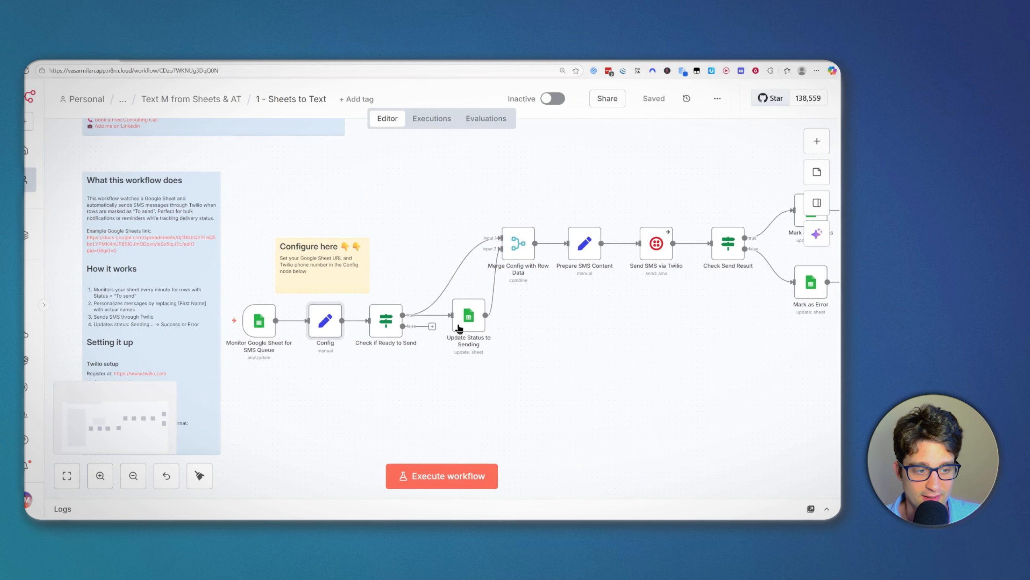
scroll(634, 335, "right", 3)
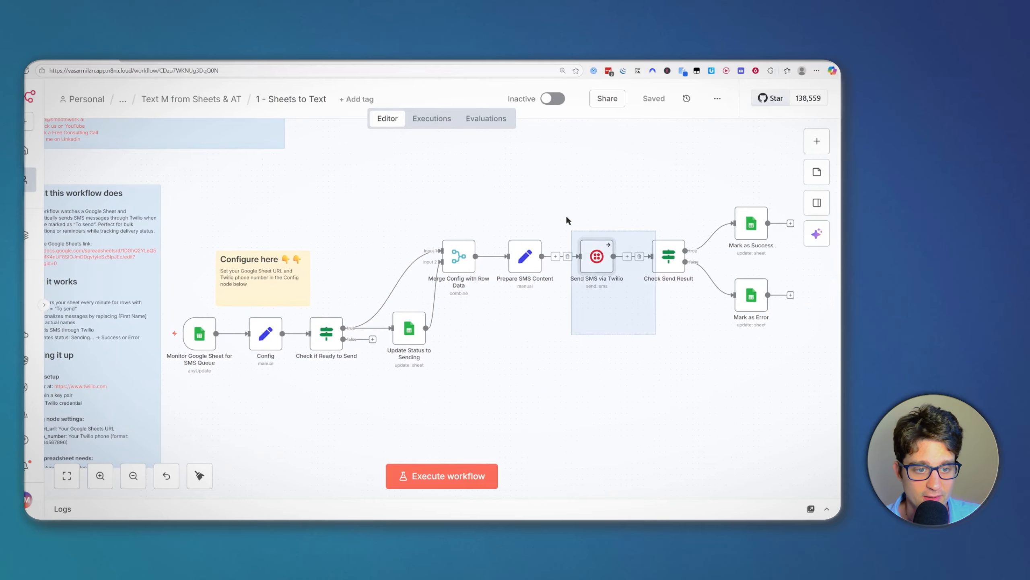
scroll(414, 418, "down", 1)
scroll(422, 390, "up", 1)
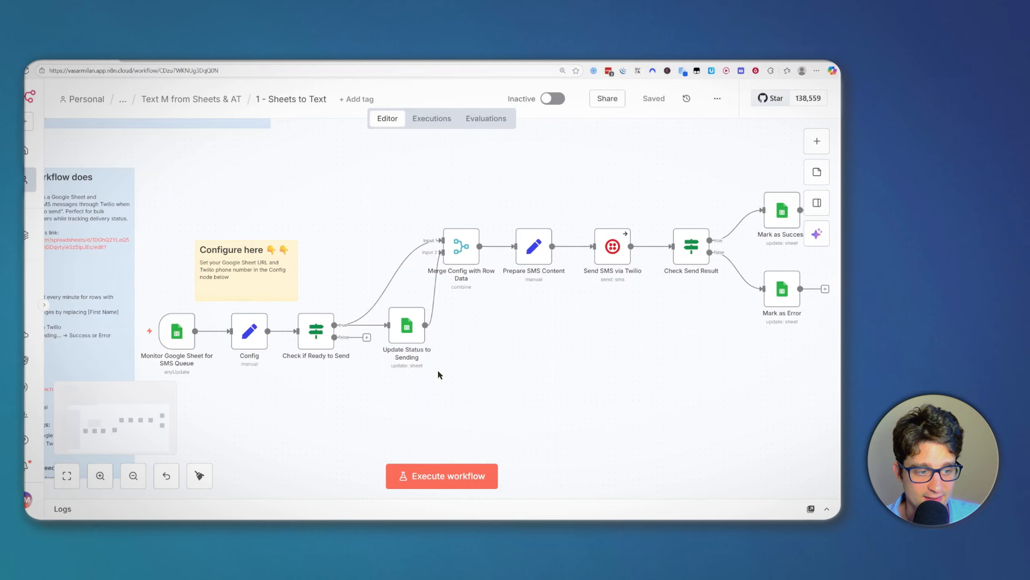
scroll(349, 263, "right", 1)
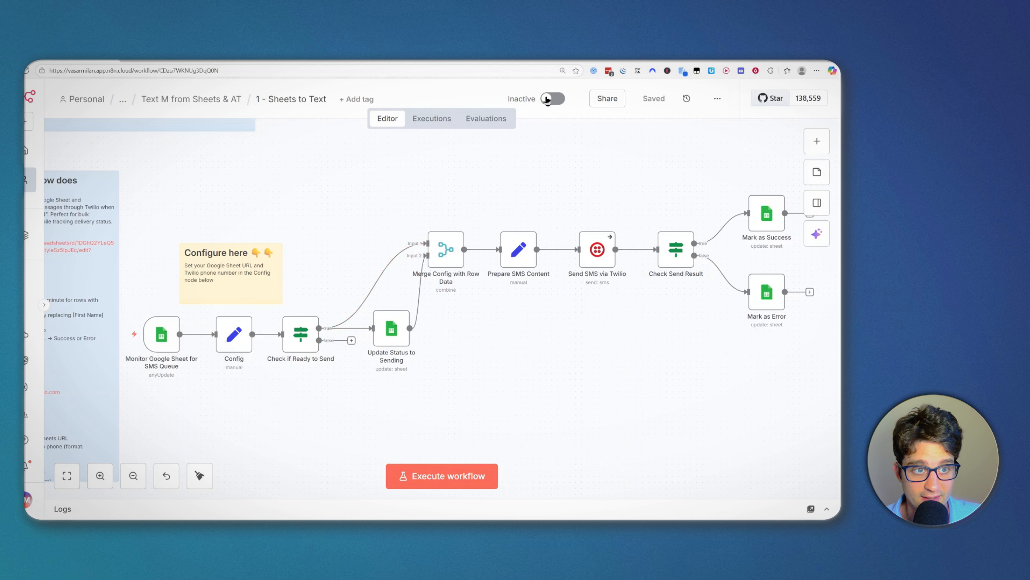
Step: Activate the workflow and confirm the Google Sheets trigger polls Every Minute
left_click(549, 99)
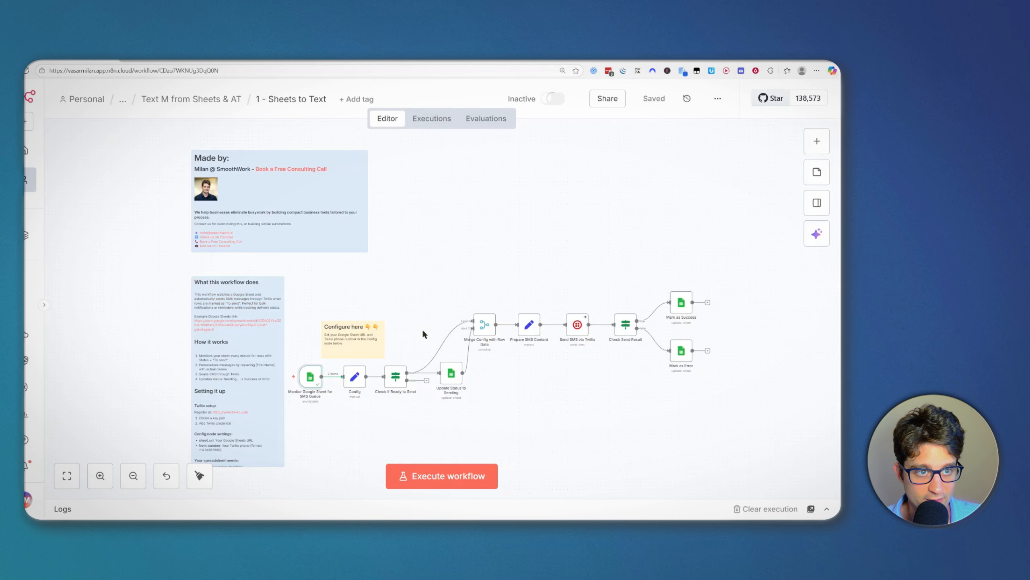
scroll(317, 409, "up", 3)
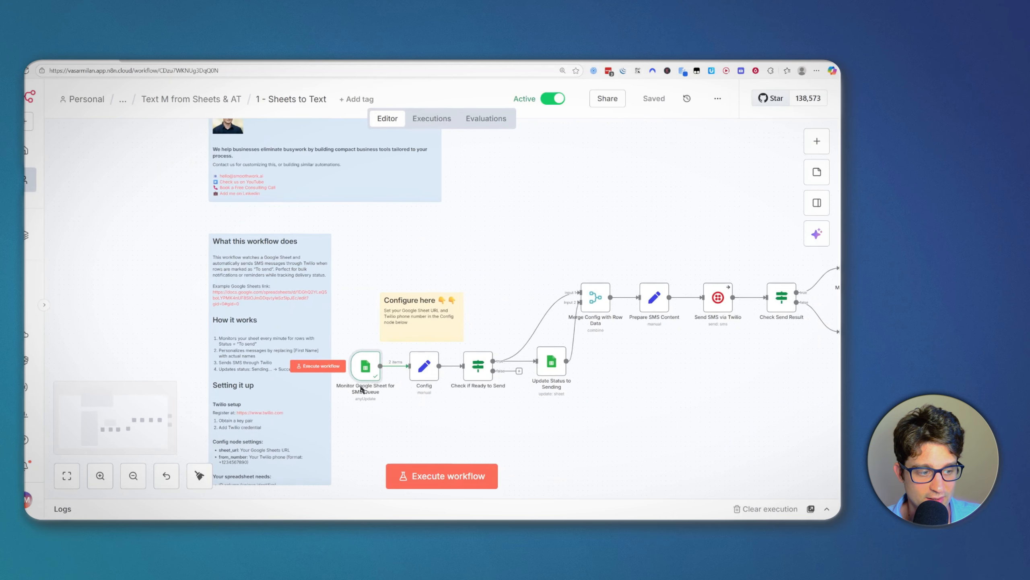
double_click(370, 374)
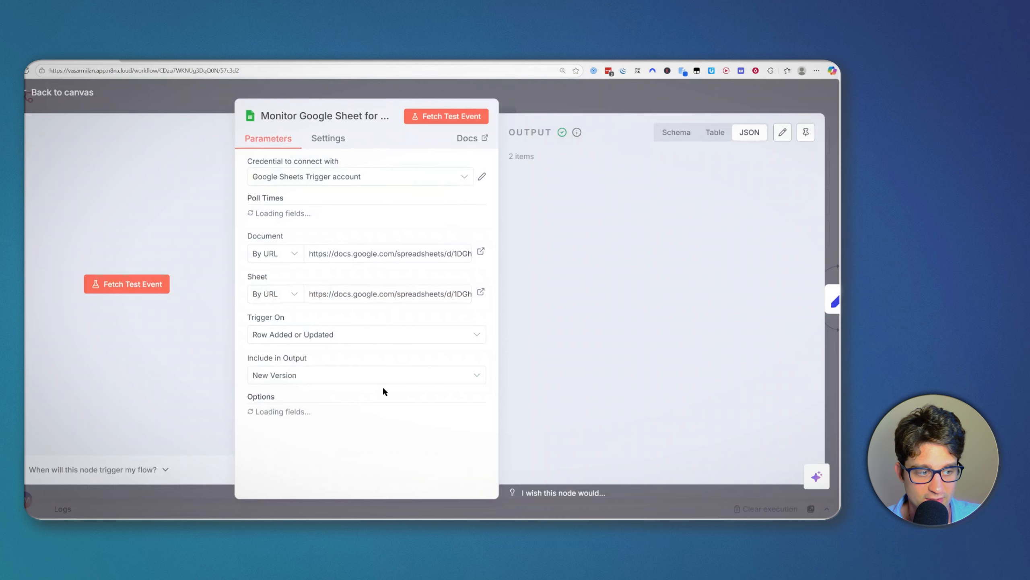
left_click(305, 240)
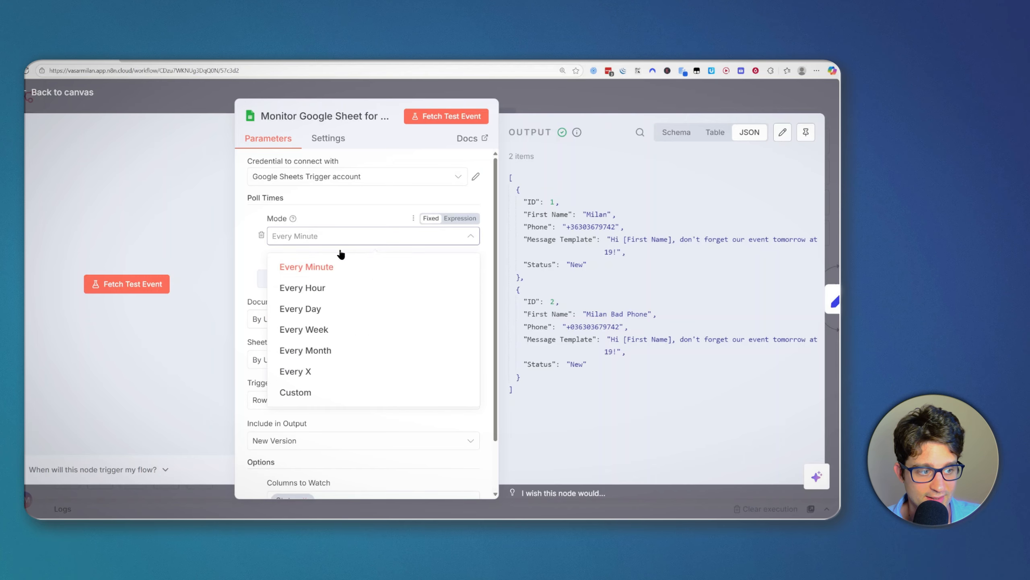
left_click(270, 209)
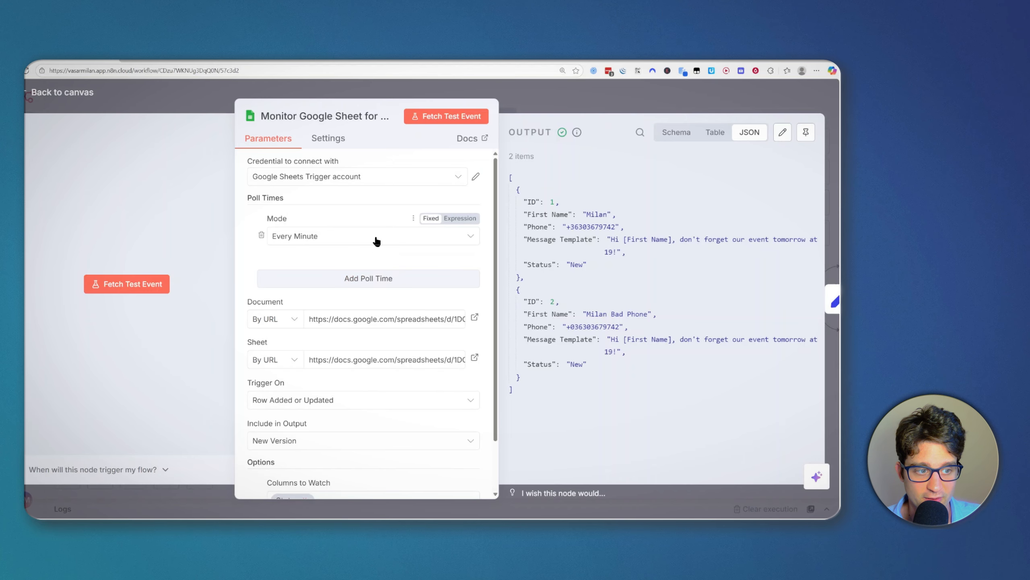
mouse_move(294, 219)
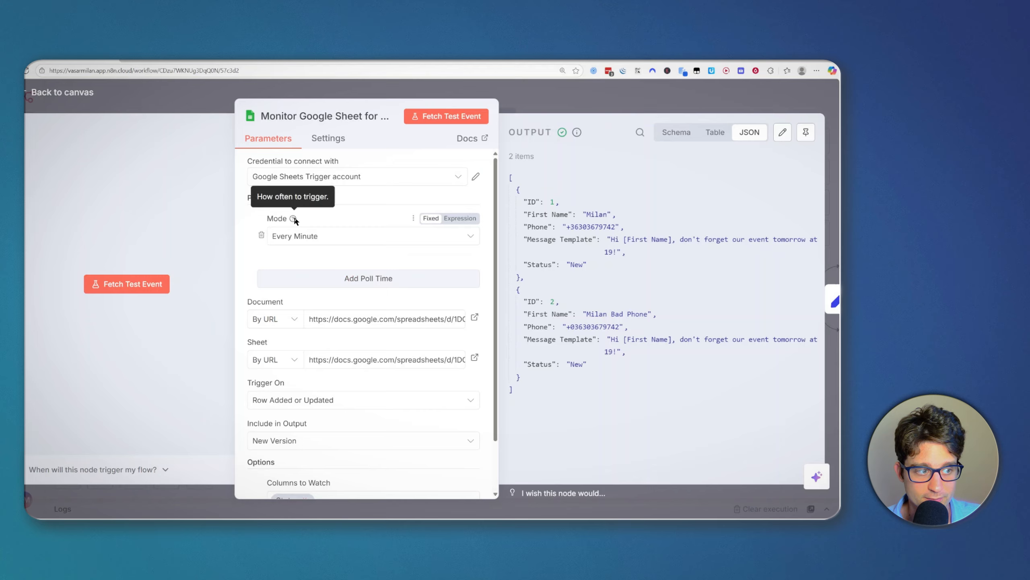
left_click(588, 105)
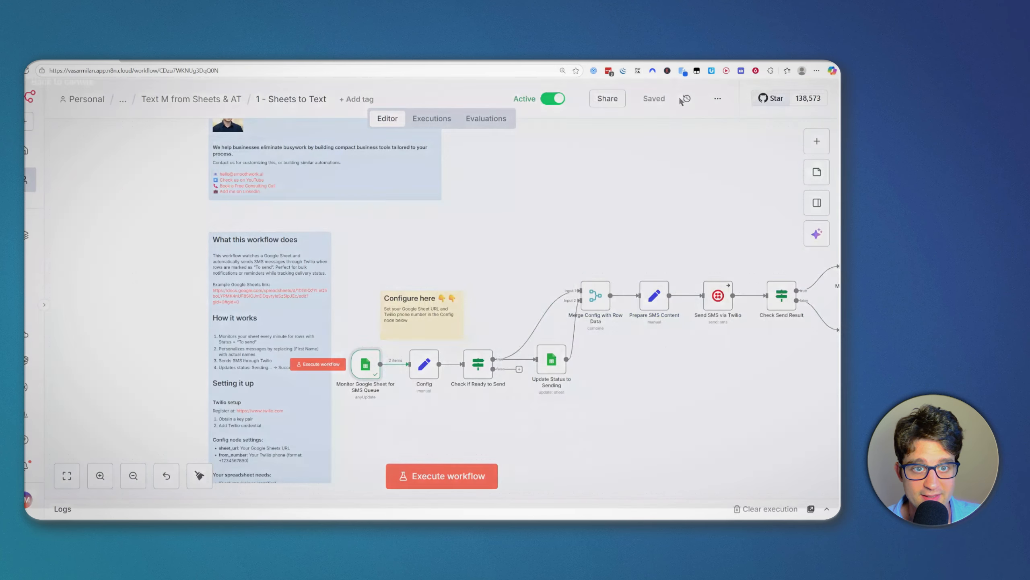
Step: In the Text Message Sender Template sheet, set row 1's Status to To send
left_click_drag(545, 250, 515, 241)
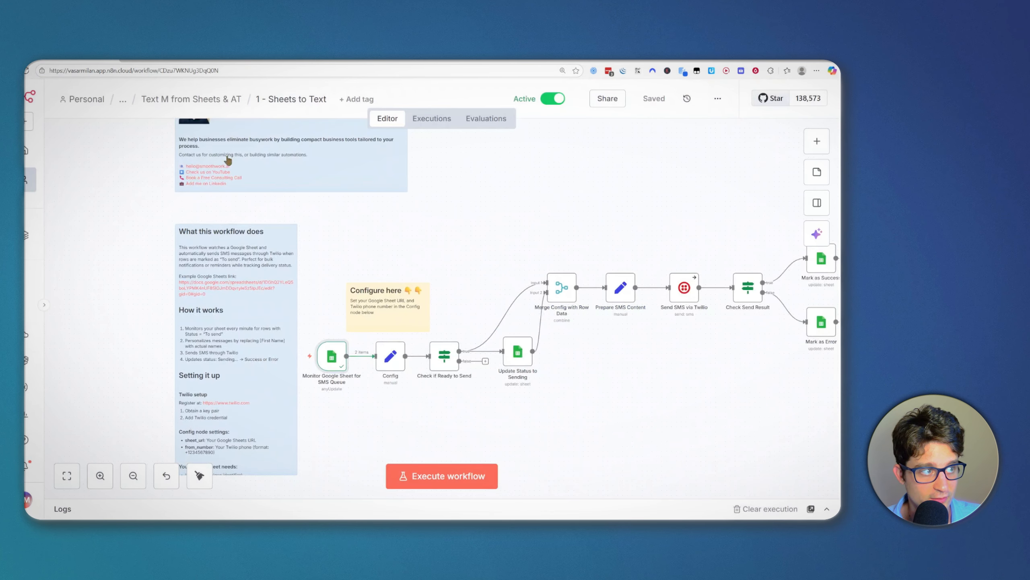
left_click(266, 61)
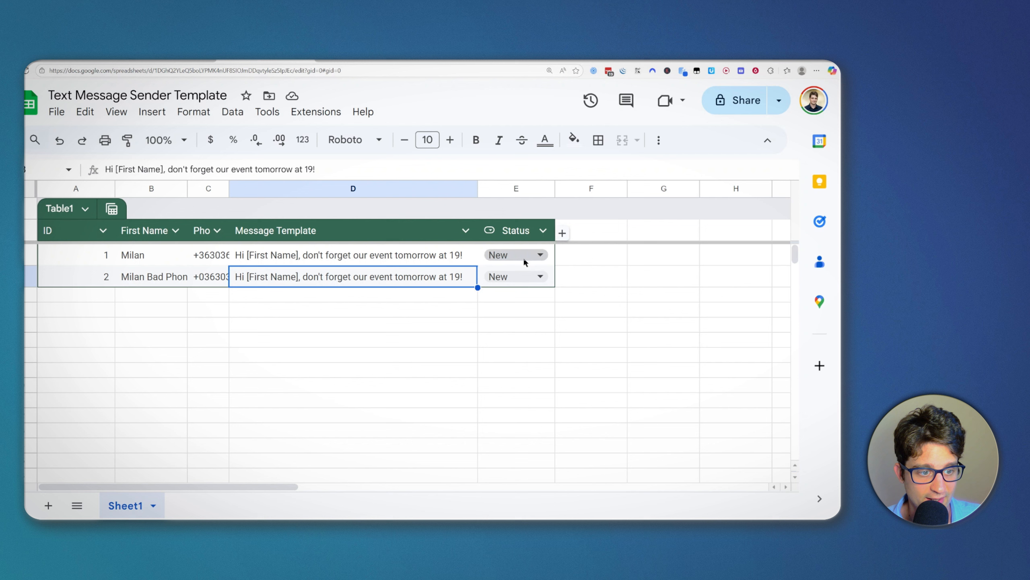
left_click(523, 256)
left_click(526, 303)
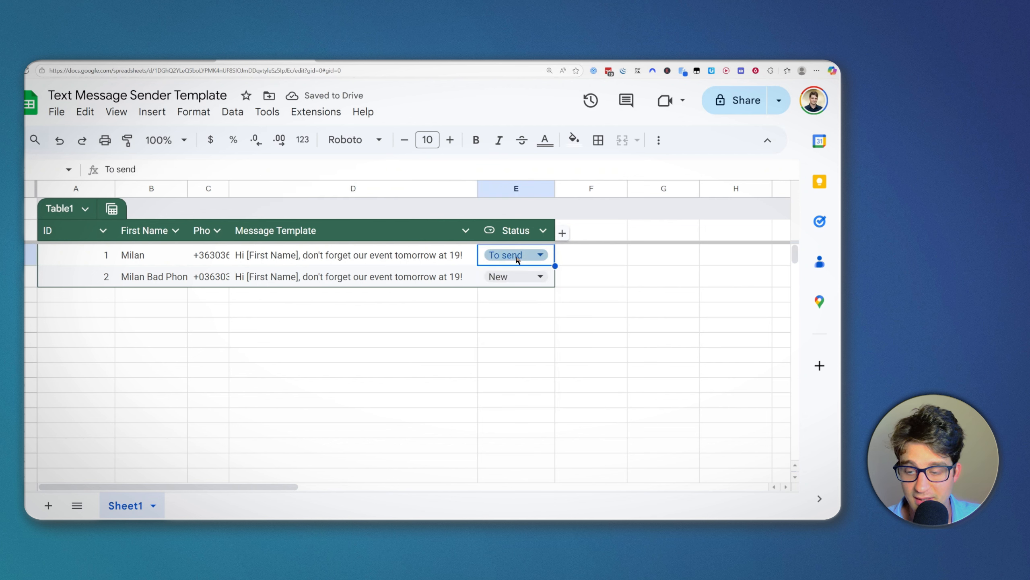
left_click(102, 60)
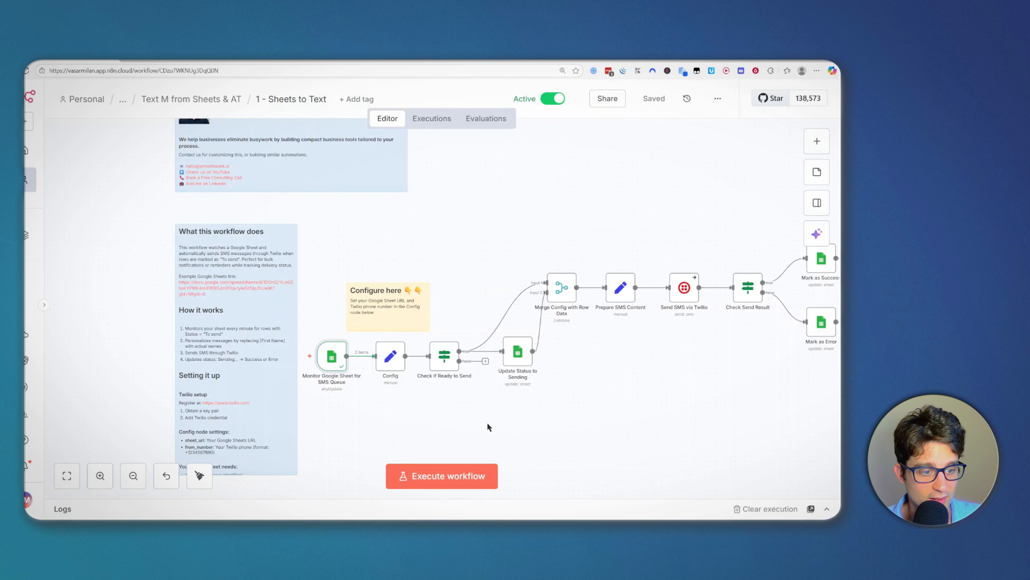
scroll(590, 400, "down", 3)
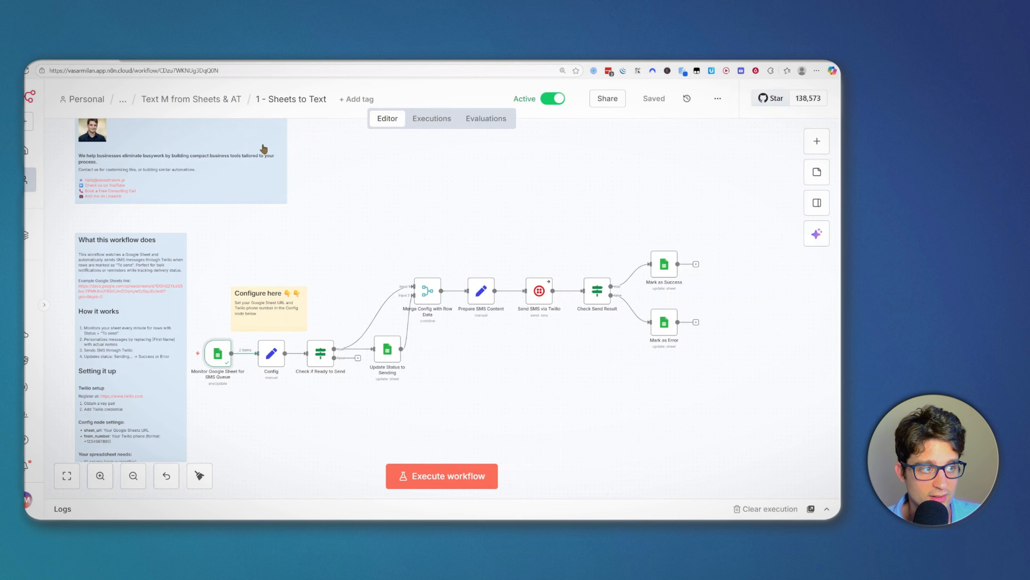
left_click_drag(345, 169, 366, 182)
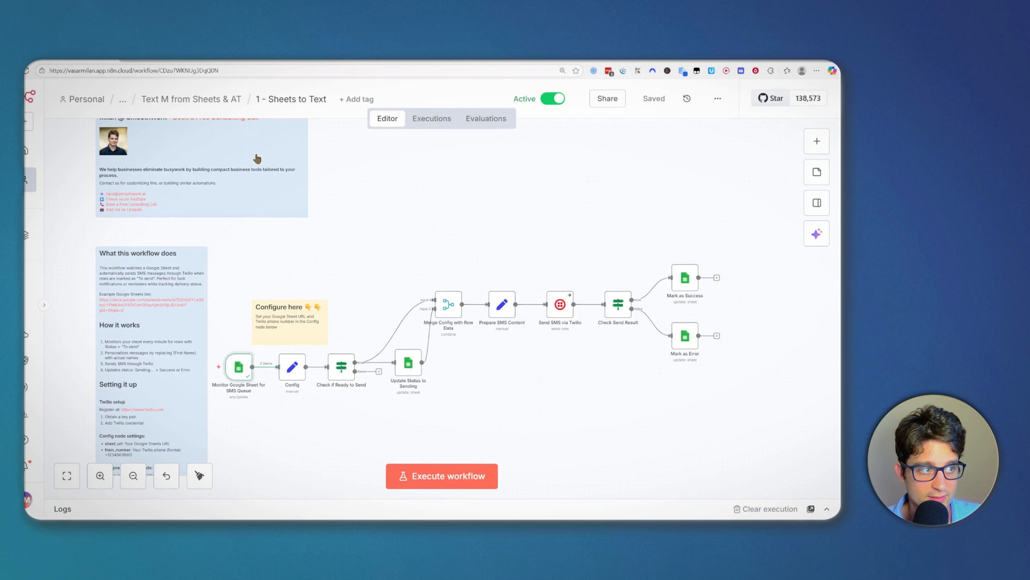
left_click(441, 124)
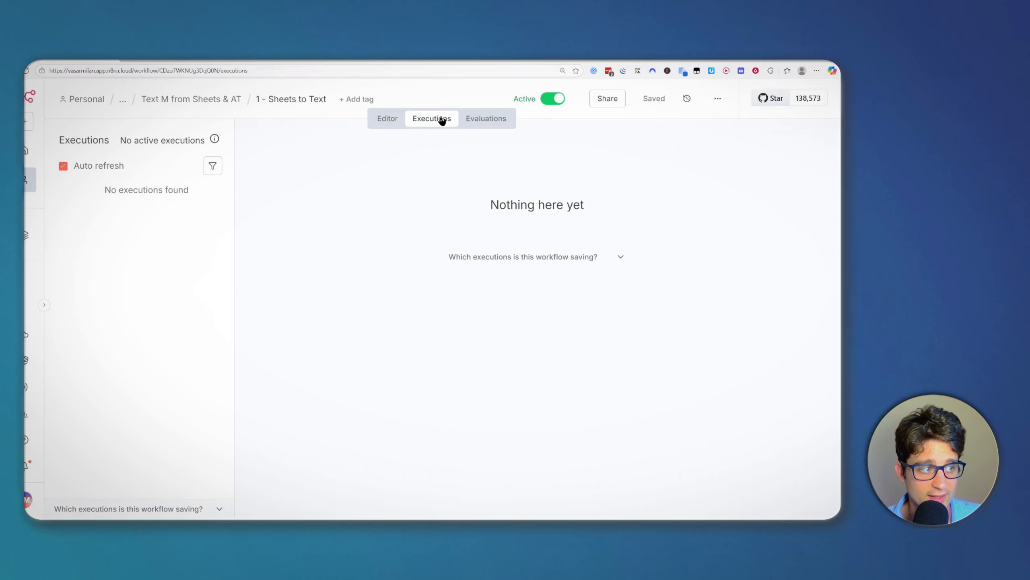
left_click(145, 200)
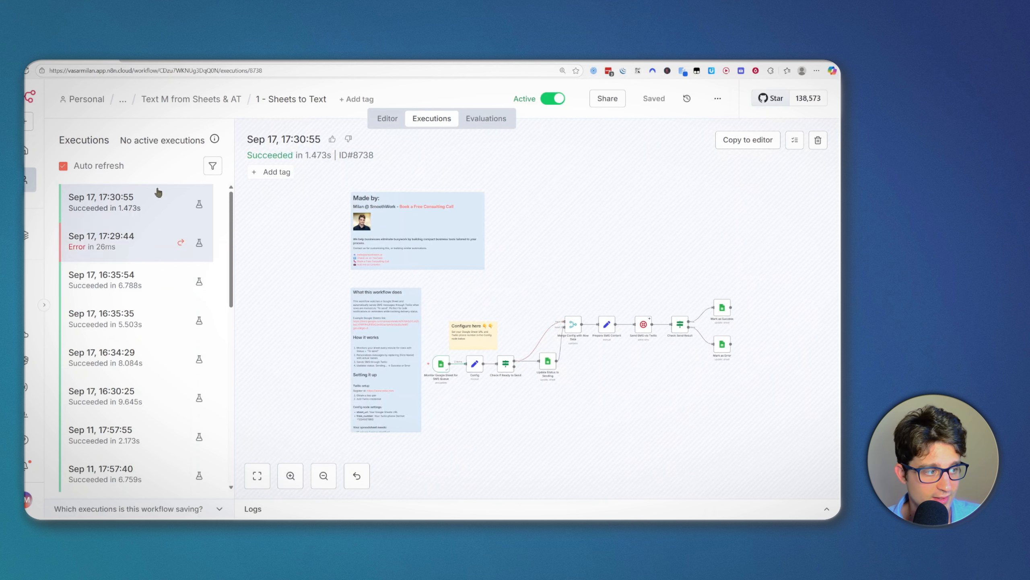
left_click(145, 293)
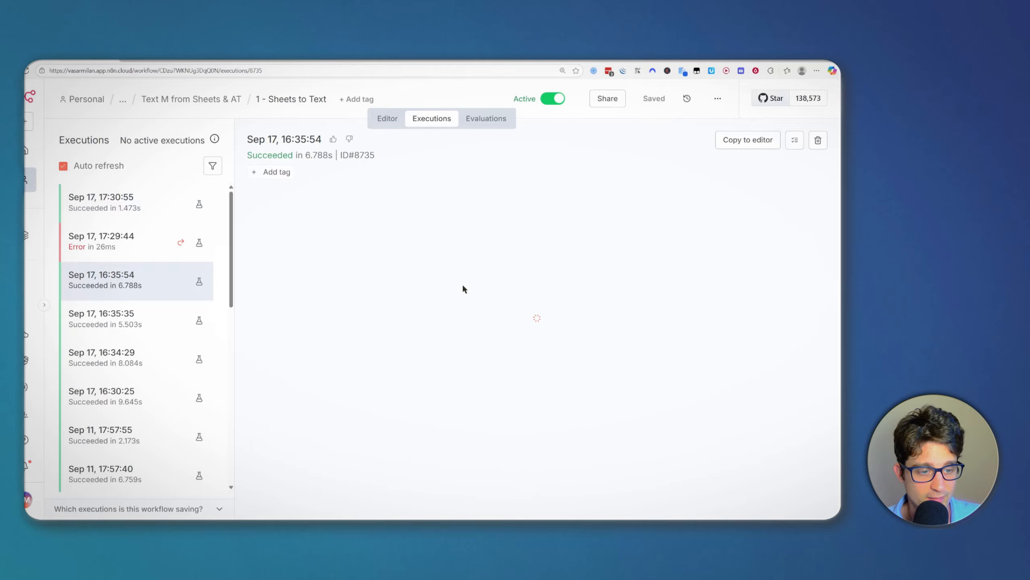
left_click(385, 120)
left_click_drag(683, 253, 720, 249)
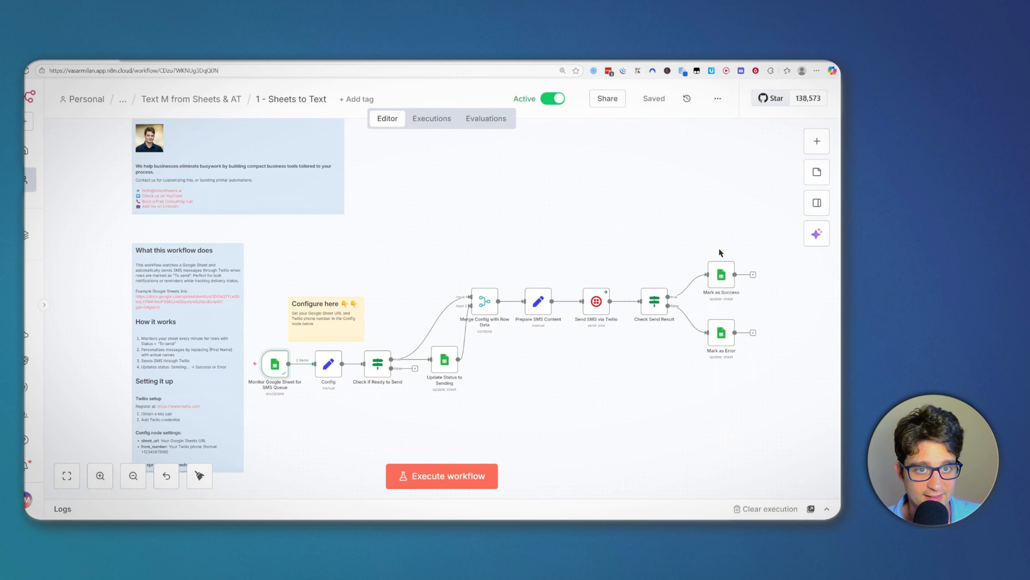
scroll(510, 359, "up", 2)
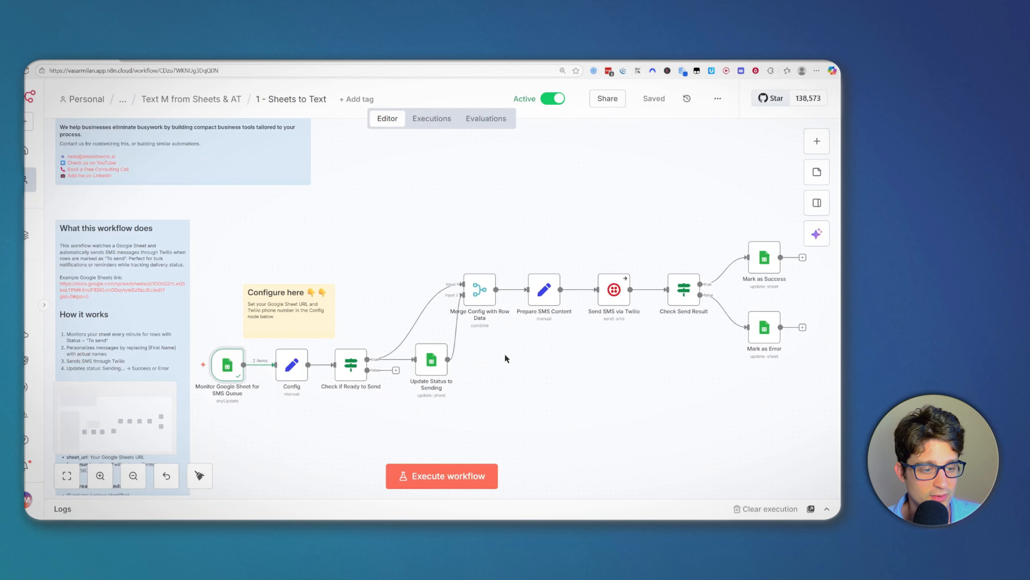
left_click_drag(505, 353, 533, 333)
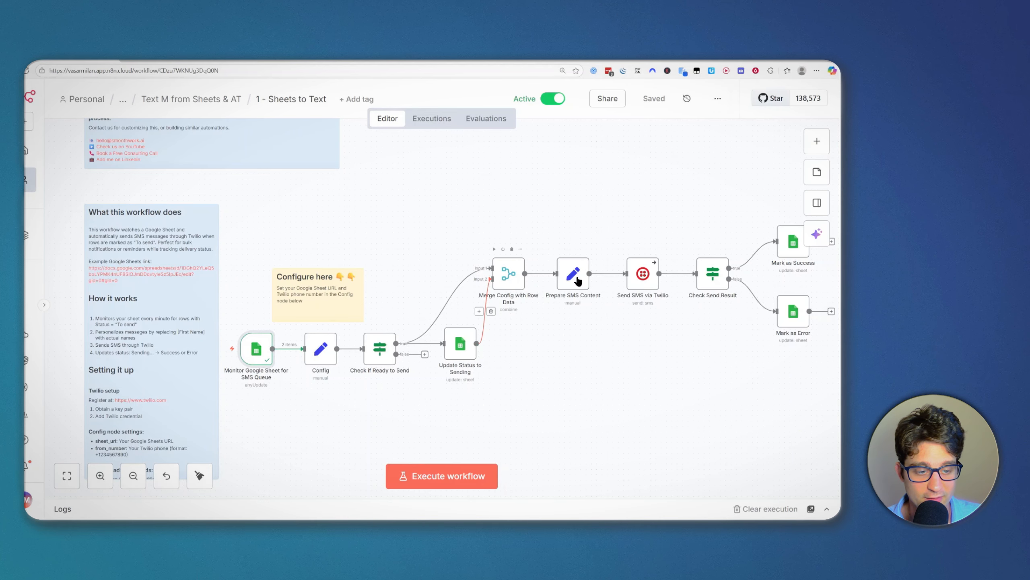
scroll(604, 331, "right", 3)
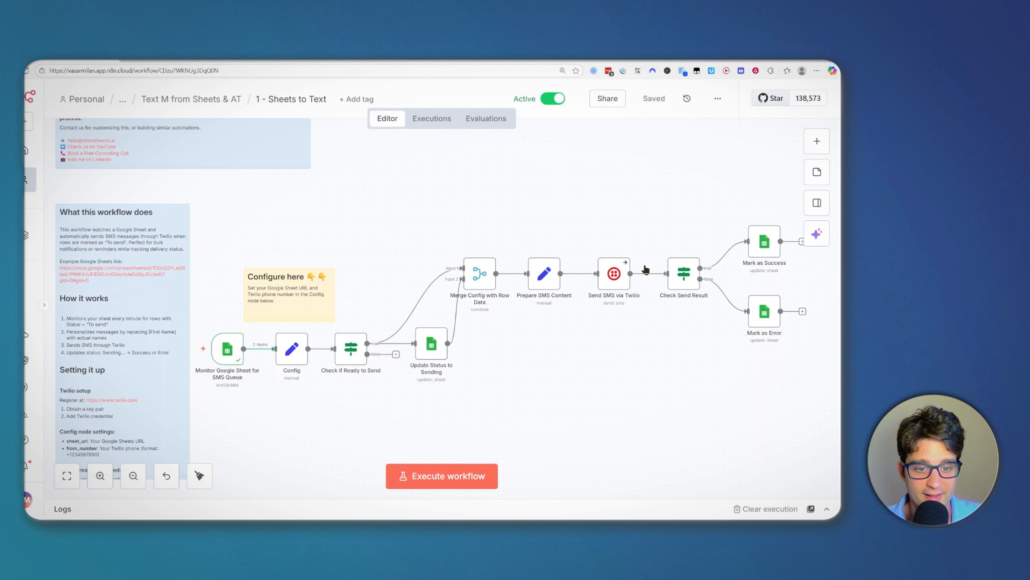
scroll(627, 222, "right", 1)
scroll(628, 222, "down", 1)
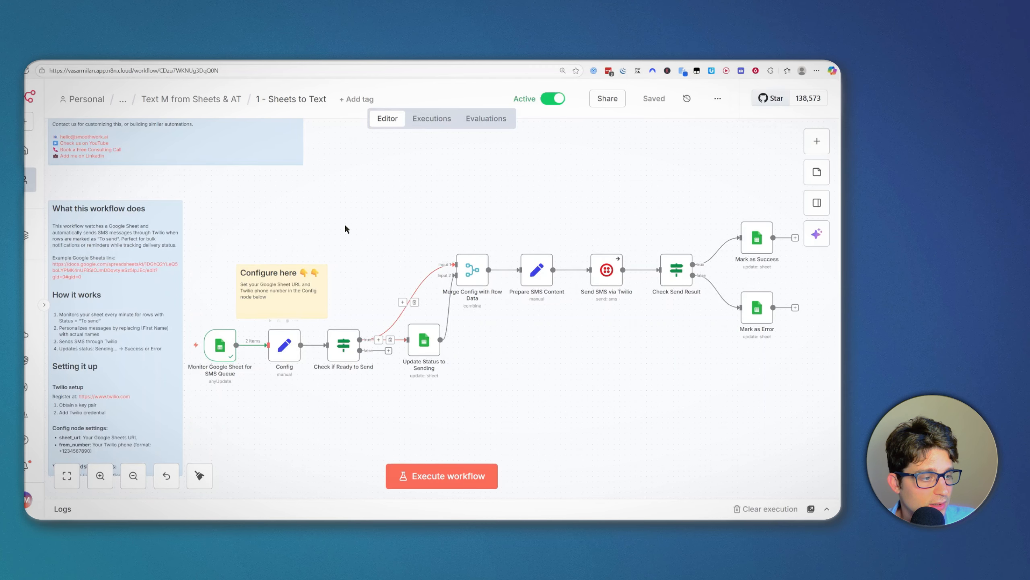
left_click_drag(363, 368, 345, 343, "ctrl")
scroll(345, 343, "up", 1)
scroll(536, 367, "down", 1)
scroll(536, 367, "right", 1)
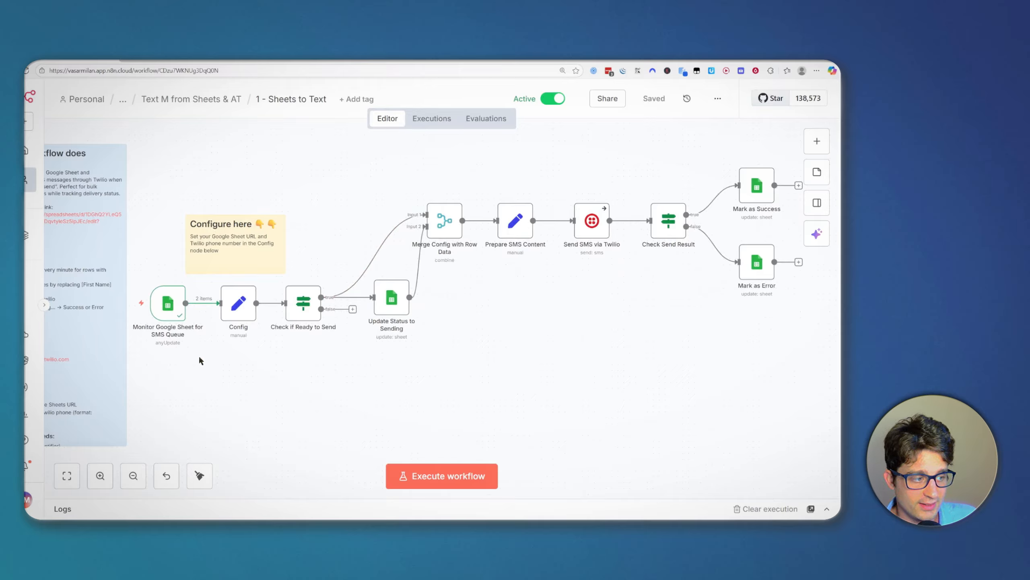
mouse_move(147, 302)
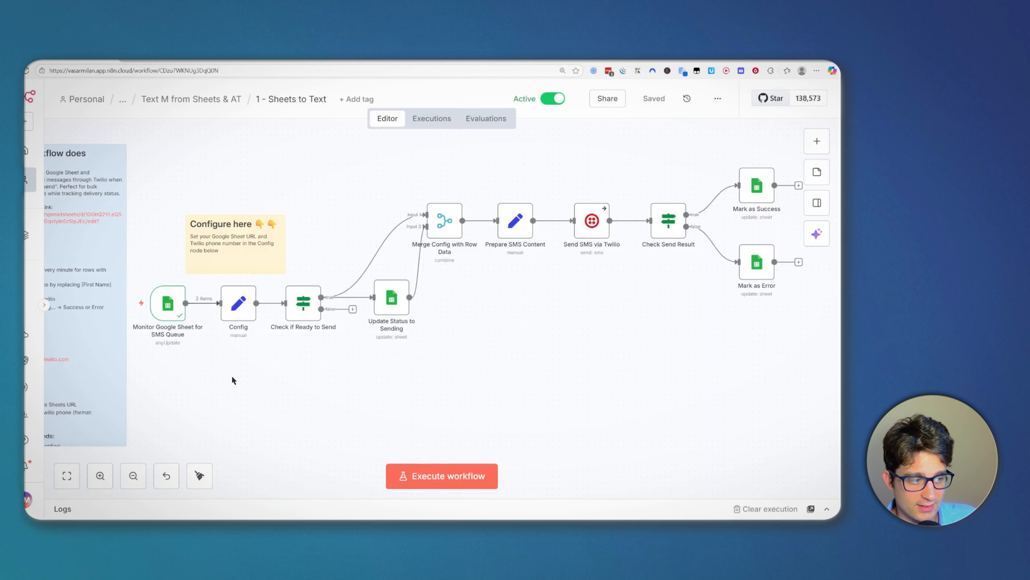
scroll(173, 307, "up", 2)
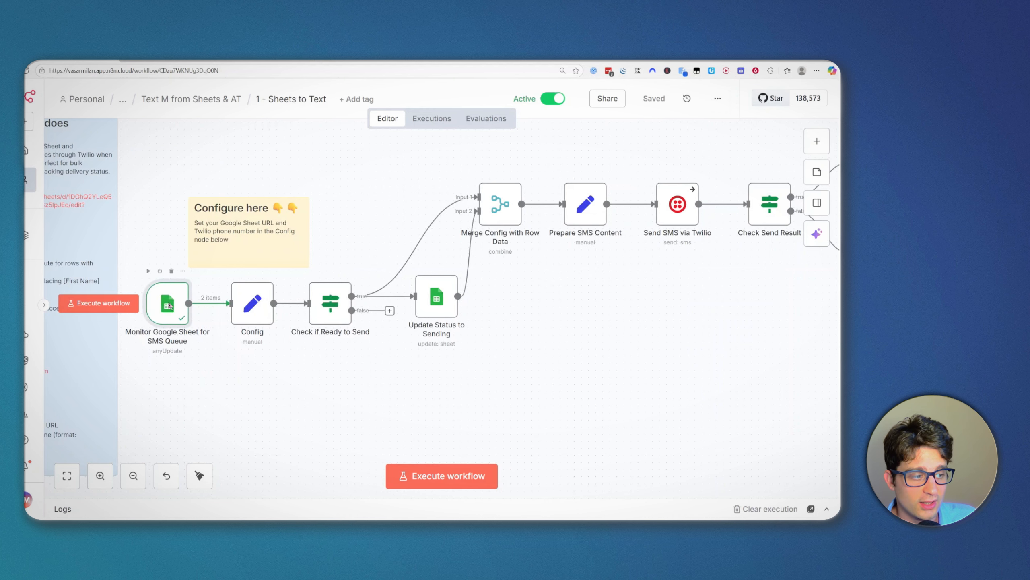
Step: Open the Google Sheets trigger's settings and close them again
double_click(169, 305)
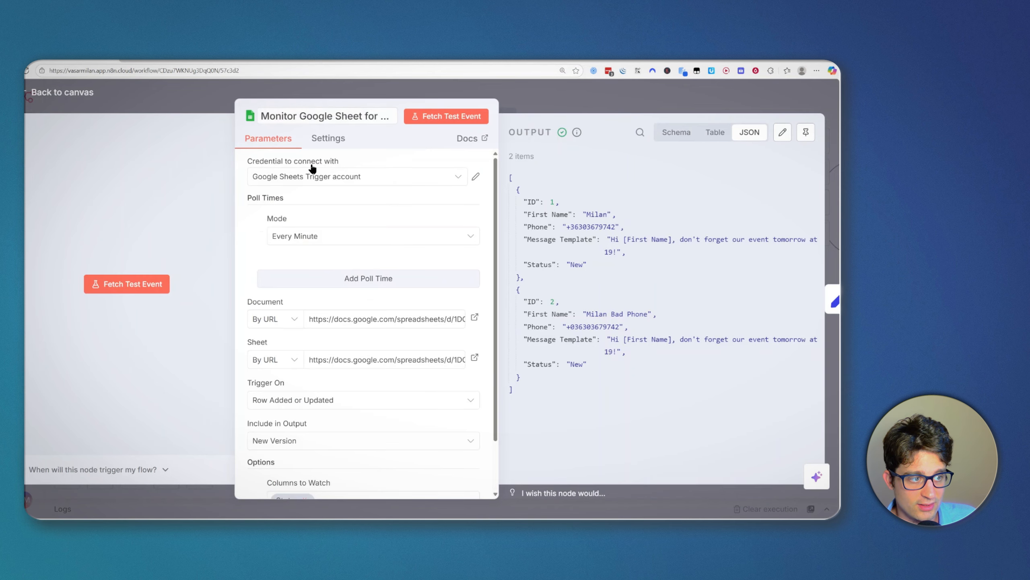
scroll(433, 316, "down", 3)
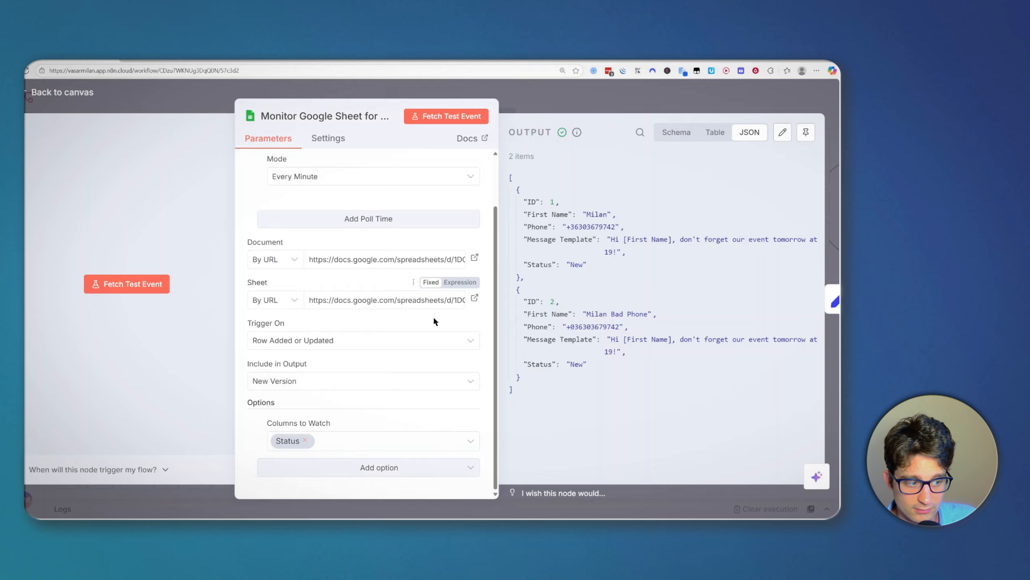
key("Escape")
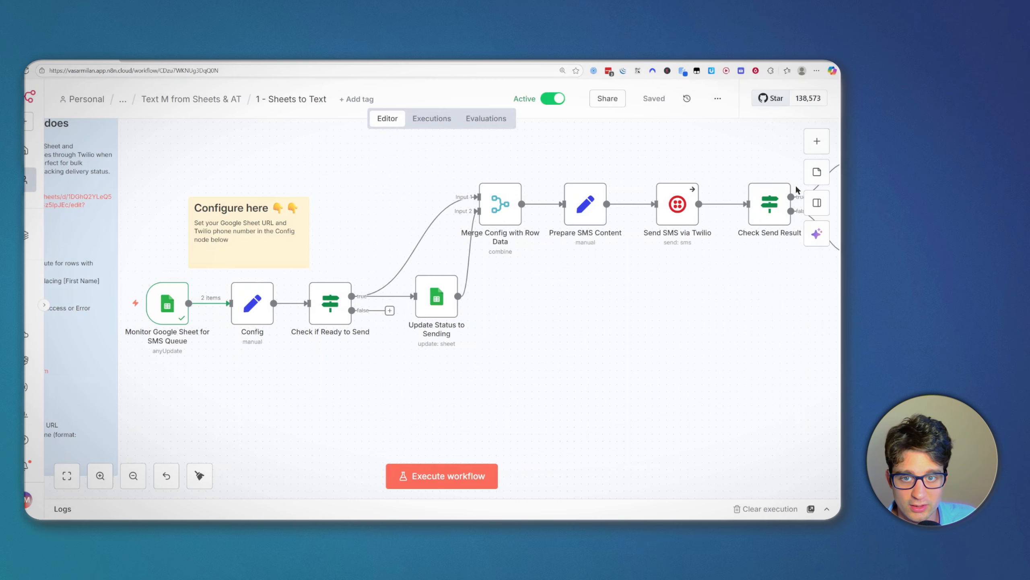
Step: Search the node list for 'sheets', browse the Google Sheets triggers, and close the panel
left_click(814, 144)
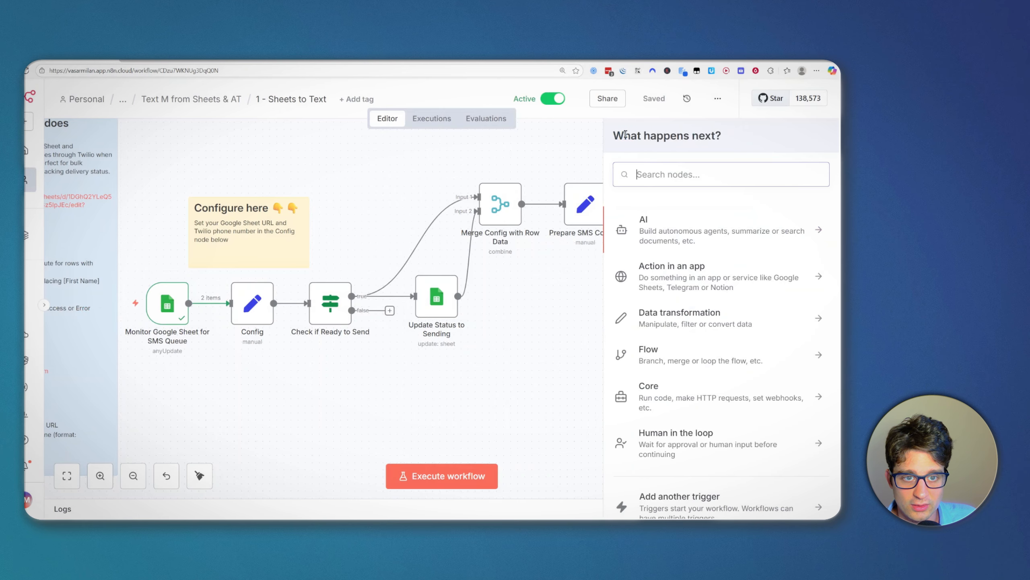
scroll(661, 156, "down", 1)
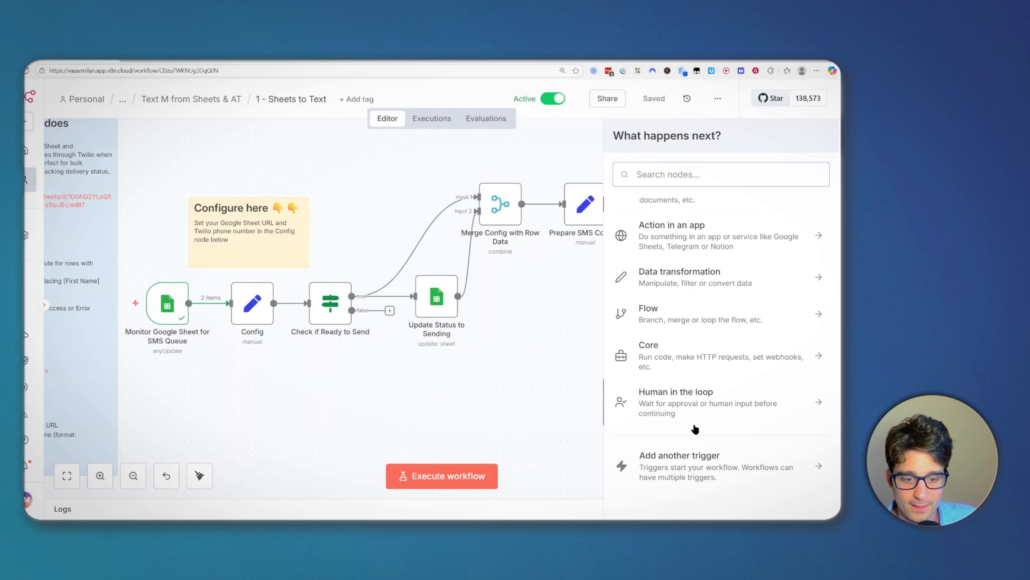
type("sheets")
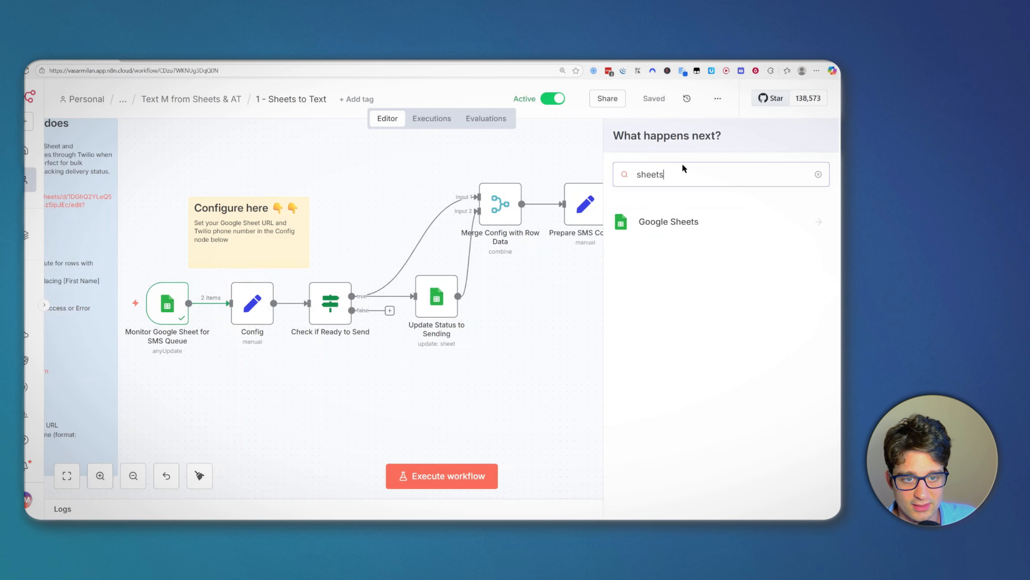
left_click(667, 225)
scroll(708, 368, "down", 1)
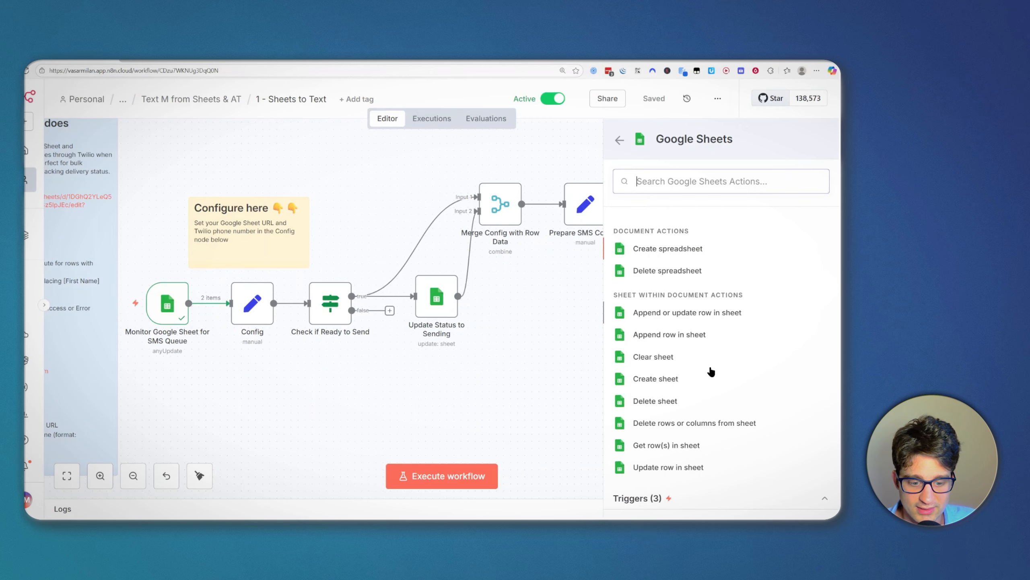
left_click(789, 499)
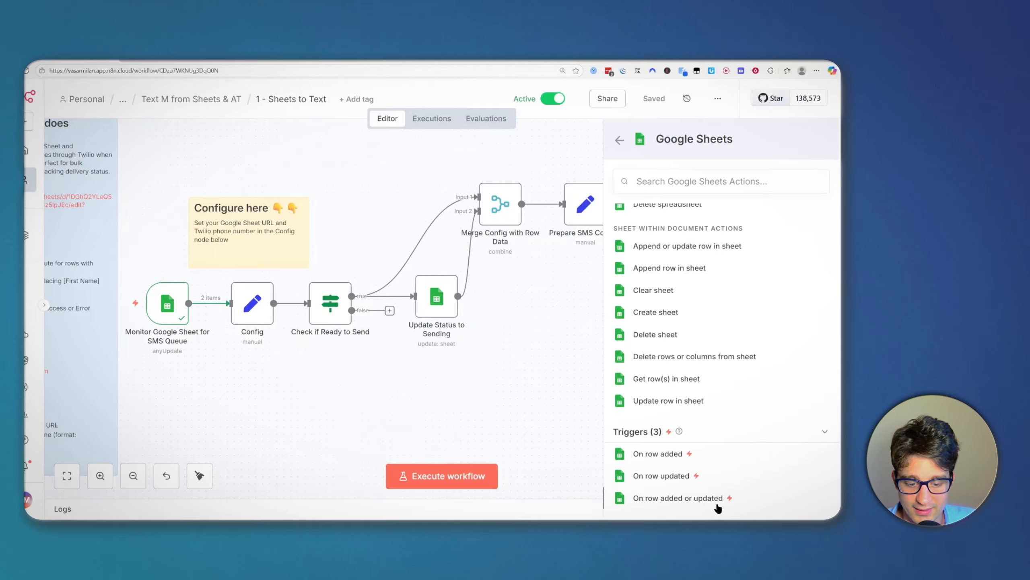
left_click(499, 427)
left_click_drag(383, 367, 426, 374)
left_click_drag(303, 363, 269, 357)
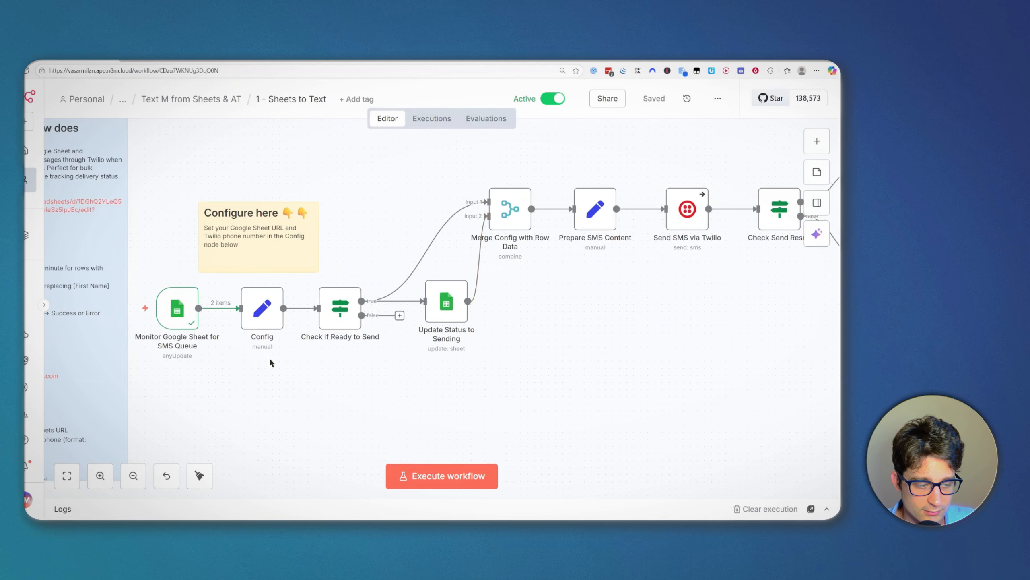
scroll(311, 361, "up", 2)
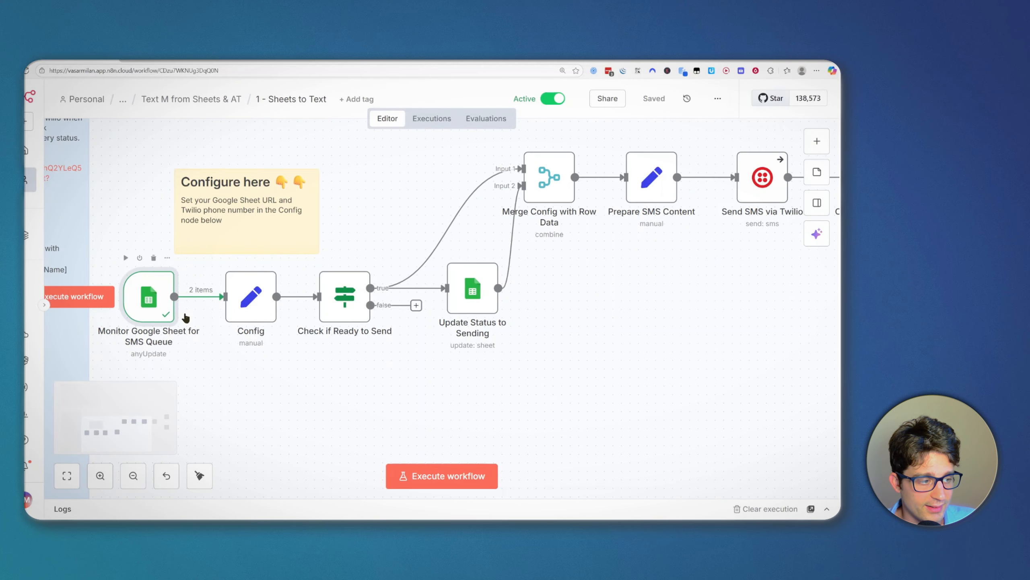
double_click(164, 311)
scroll(361, 436, "down", 2)
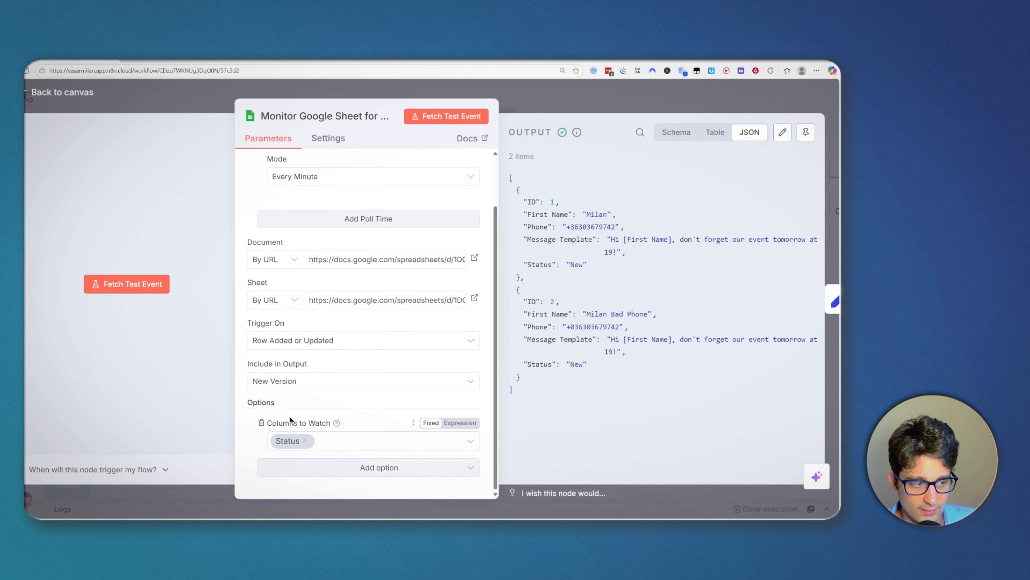
scroll(284, 301, "up", 1)
scroll(359, 375, "down", 1)
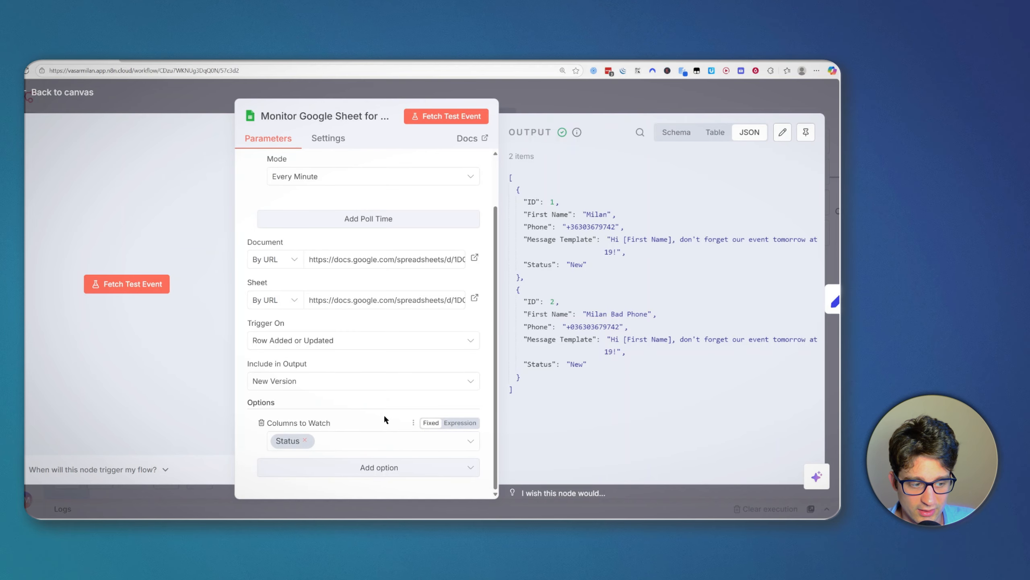
scroll(351, 419, "up", 1)
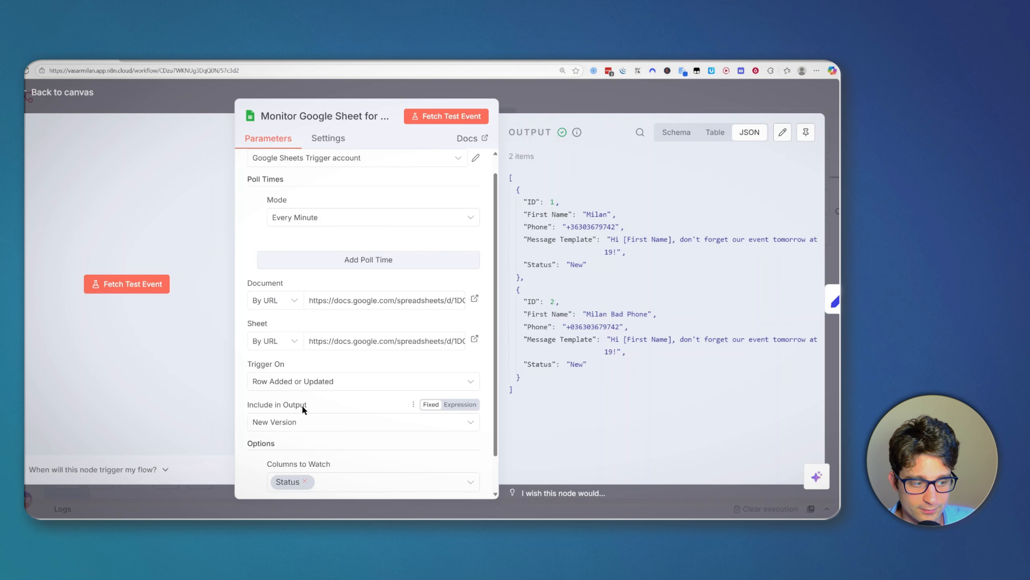
scroll(442, 198, "up", 1)
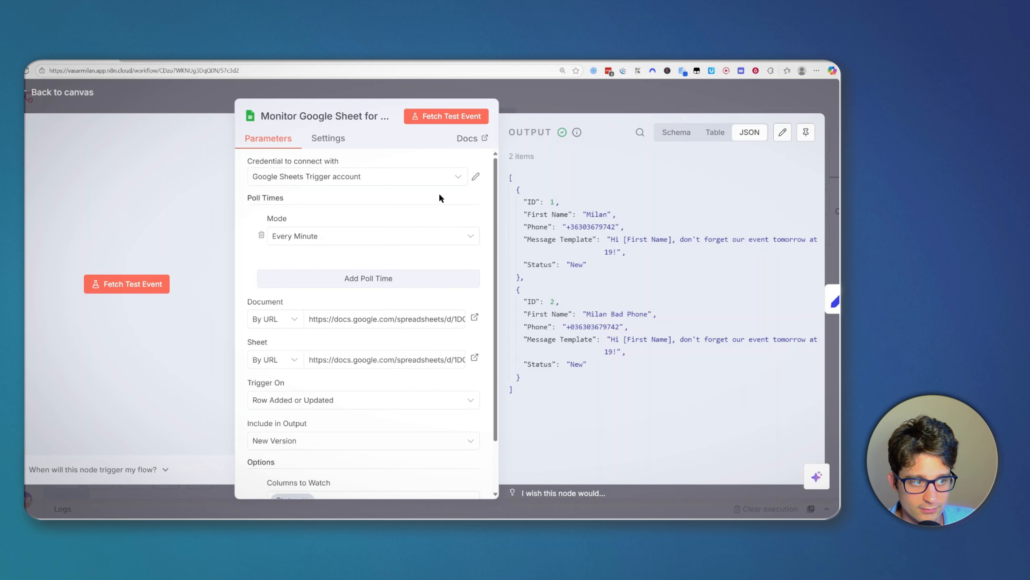
left_click(540, 106)
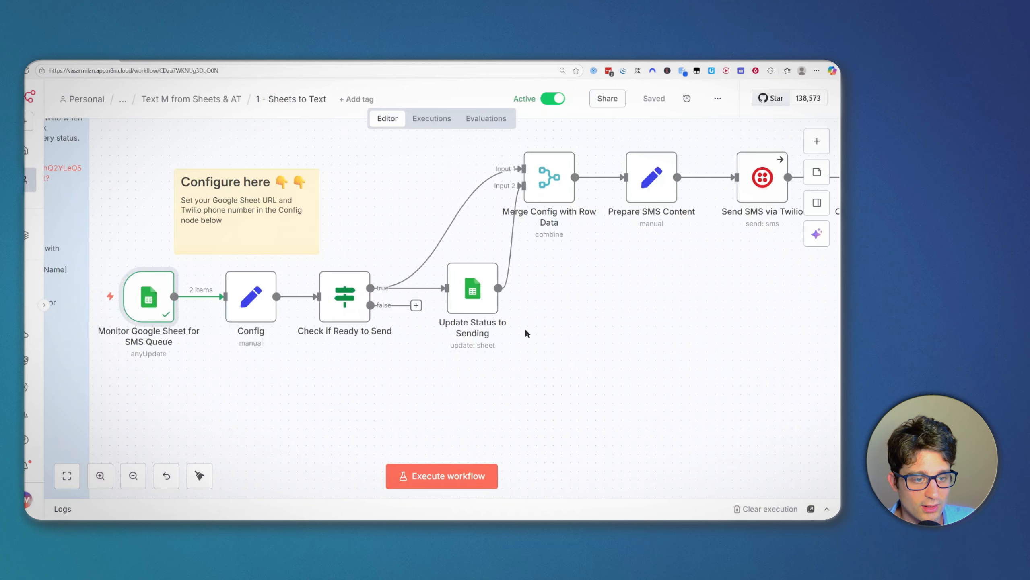
Step: Open and close the Config node, then search the node list for 'edit'
left_click_drag(575, 338, 593, 351)
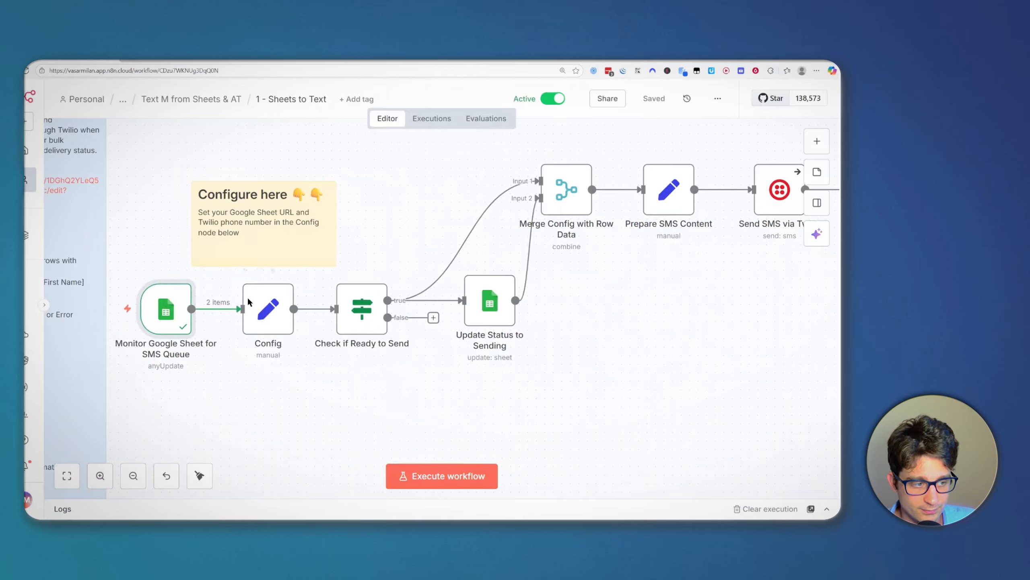
left_click(275, 320)
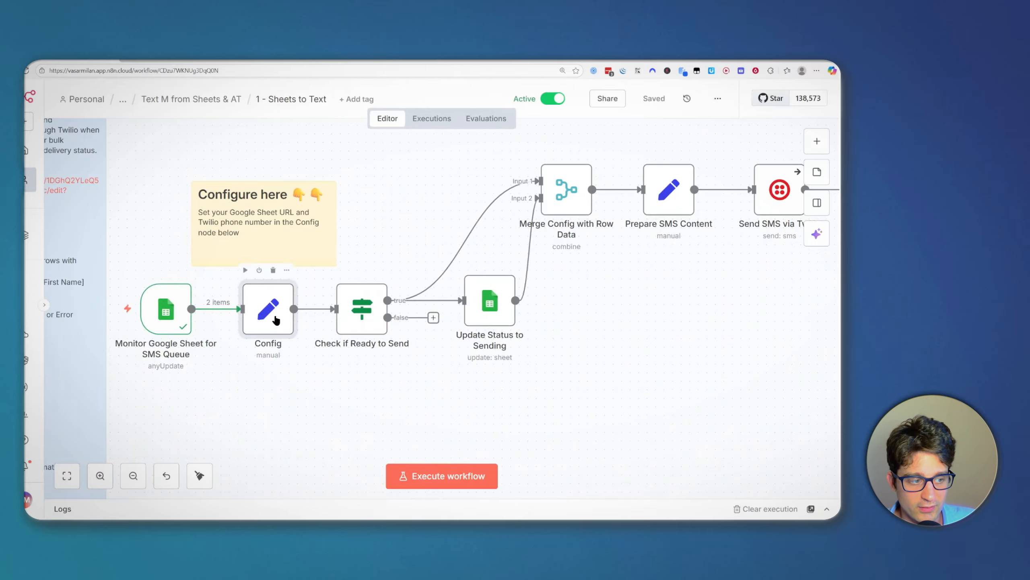
double_click(276, 320)
left_click(811, 97)
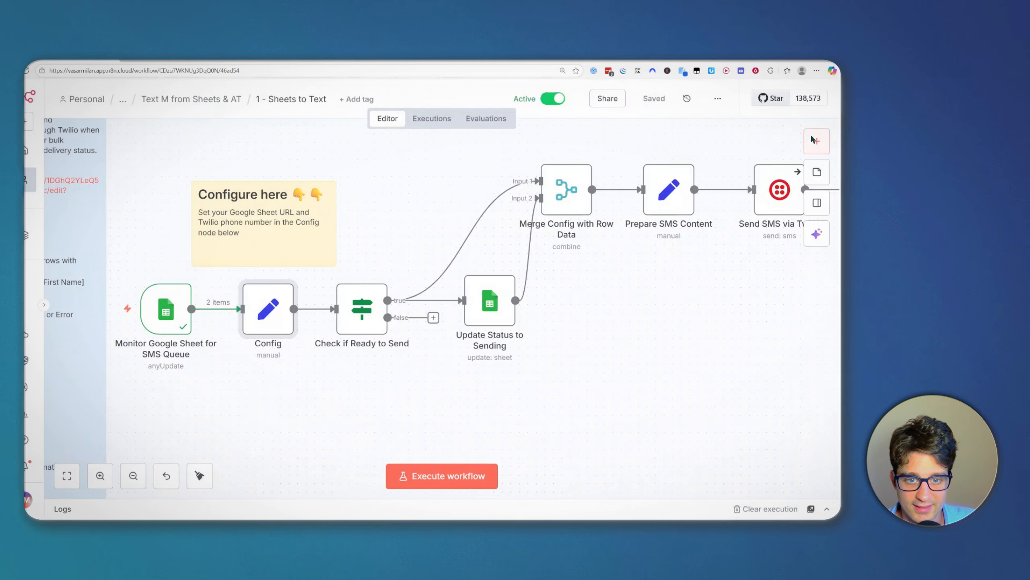
left_click(814, 140)
type("ed")
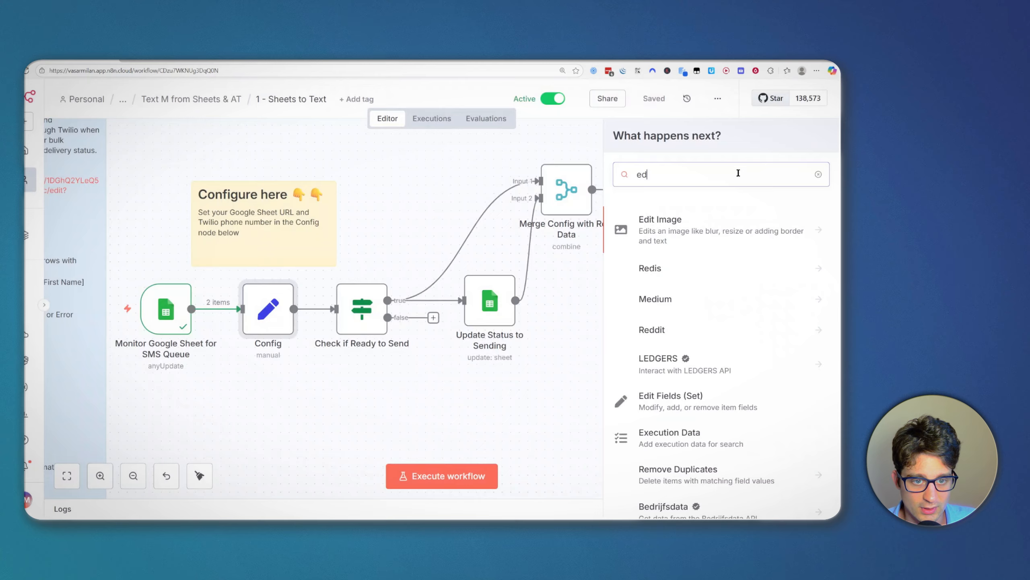
type("it")
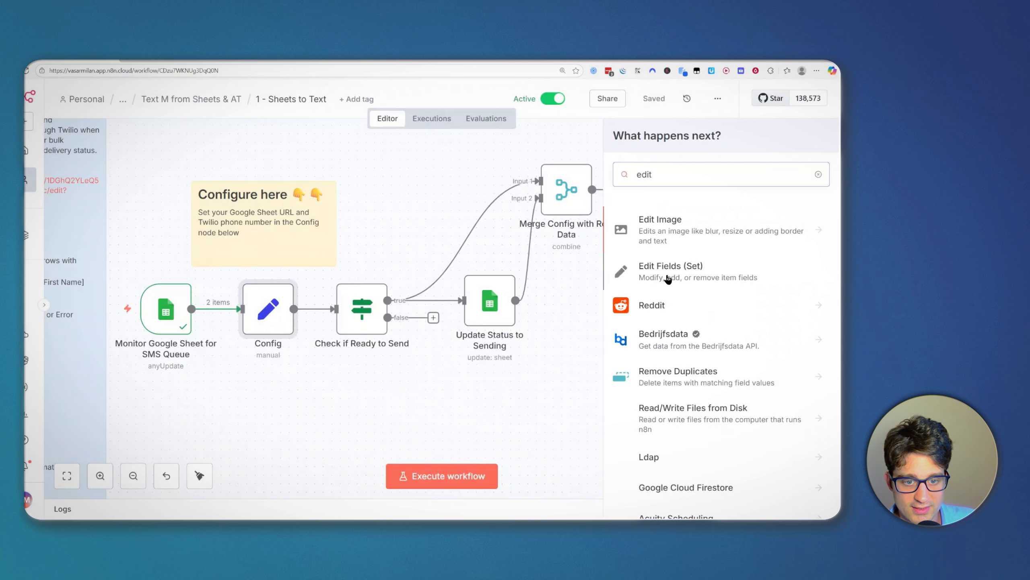
left_click(554, 331)
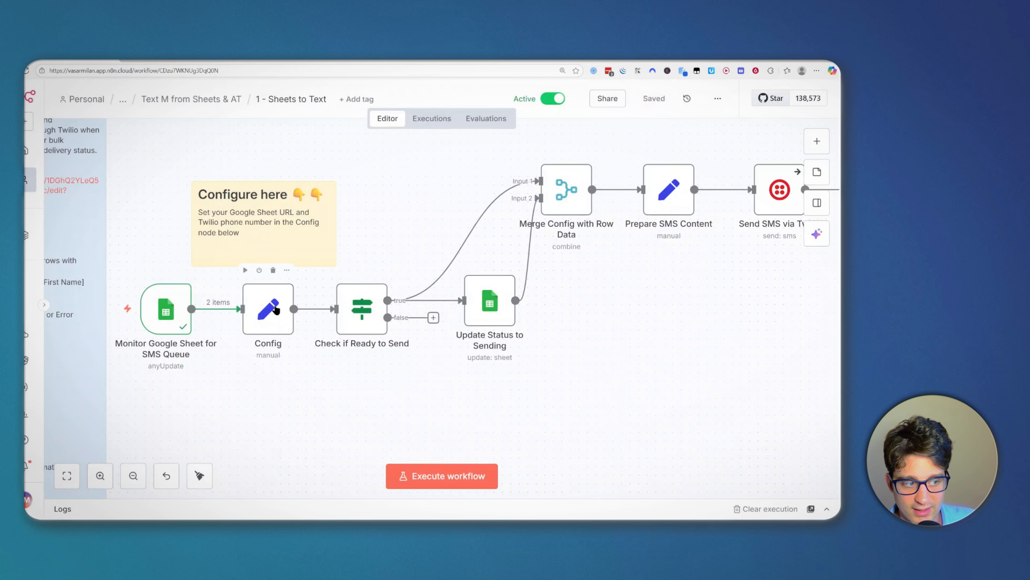
Step: Pan the canvas and nudge Check if Ready to Send slightly to the right
scroll(252, 387, "down", 1)
left_click_drag(412, 370, 342, 381)
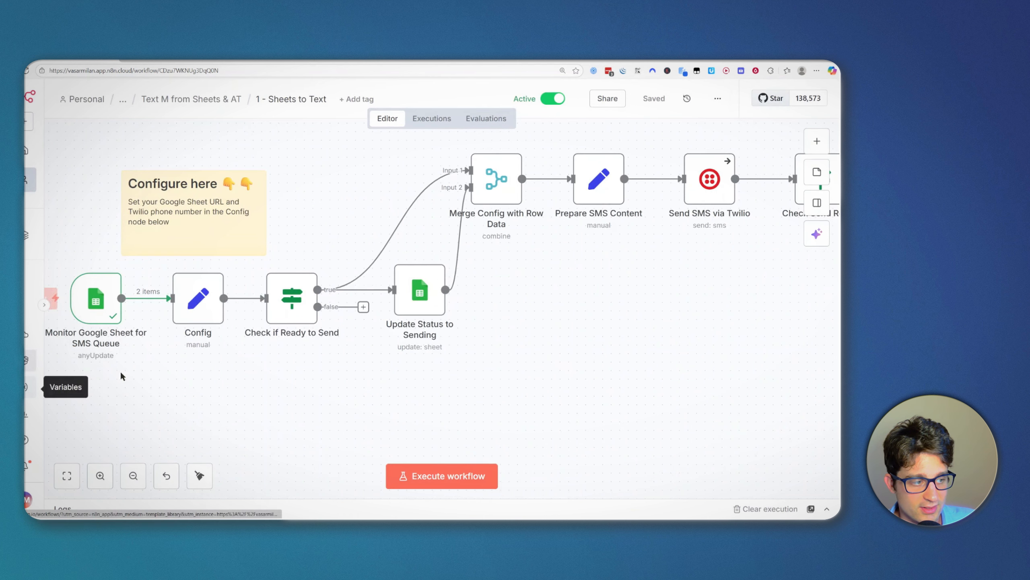
left_click_drag(421, 366, 393, 370)
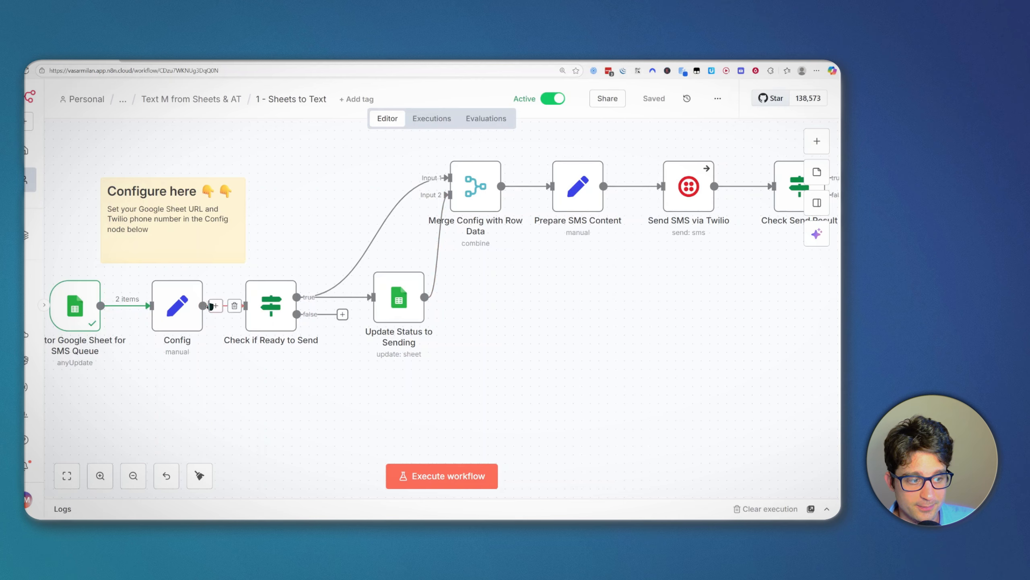
mouse_move(248, 274)
left_mouse_down()
mouse_move(287, 325)
mouse_move(286, 274)
mouse_move(266, 275)
left_mouse_up()
Step: Save the workflow and review the Check if Ready to Send node's 'To send' condition value
left_click(279, 371)
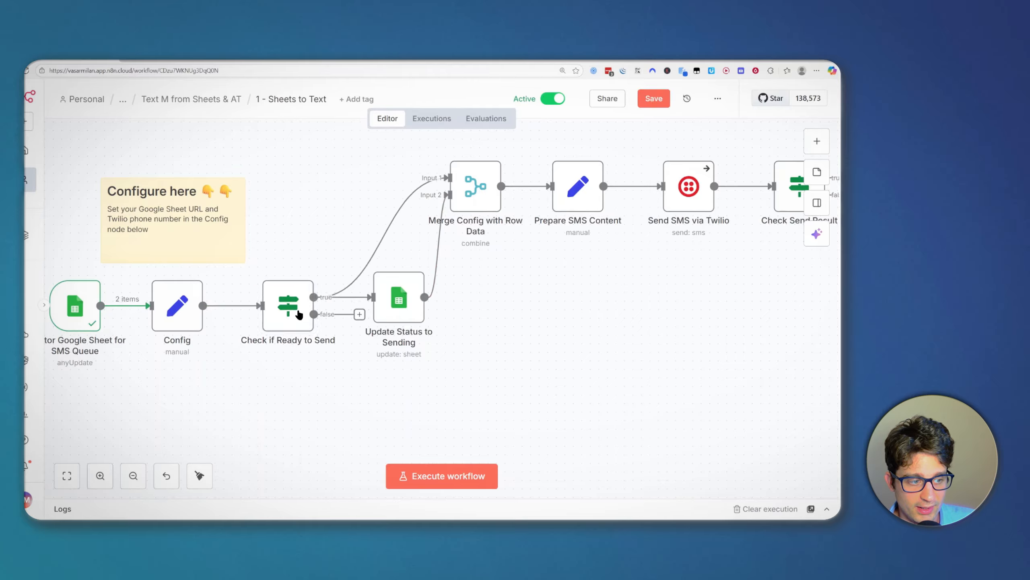
left_click(651, 105)
double_click(296, 304)
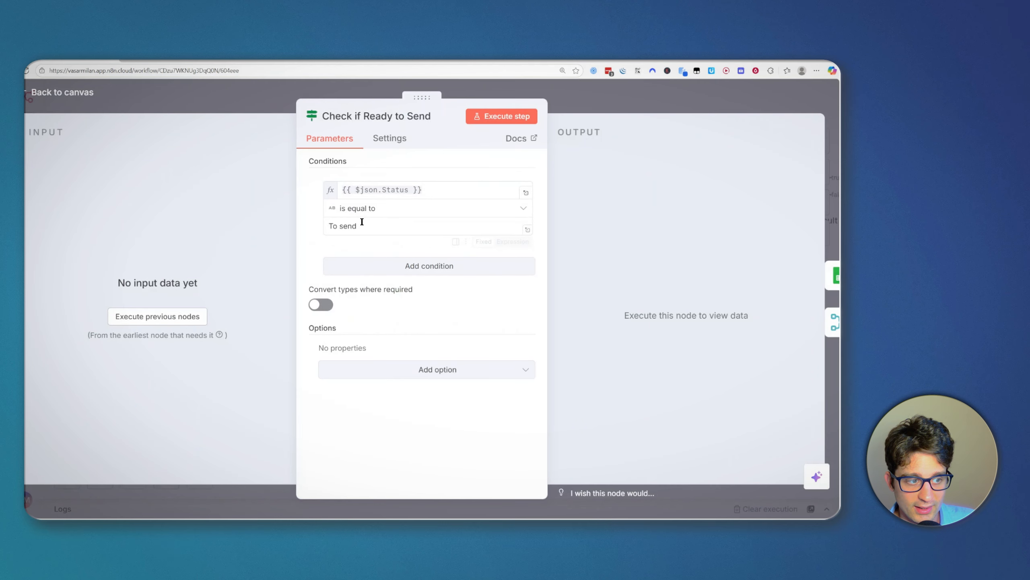
triple_click(359, 225)
left_click(385, 229)
left_click(639, 108)
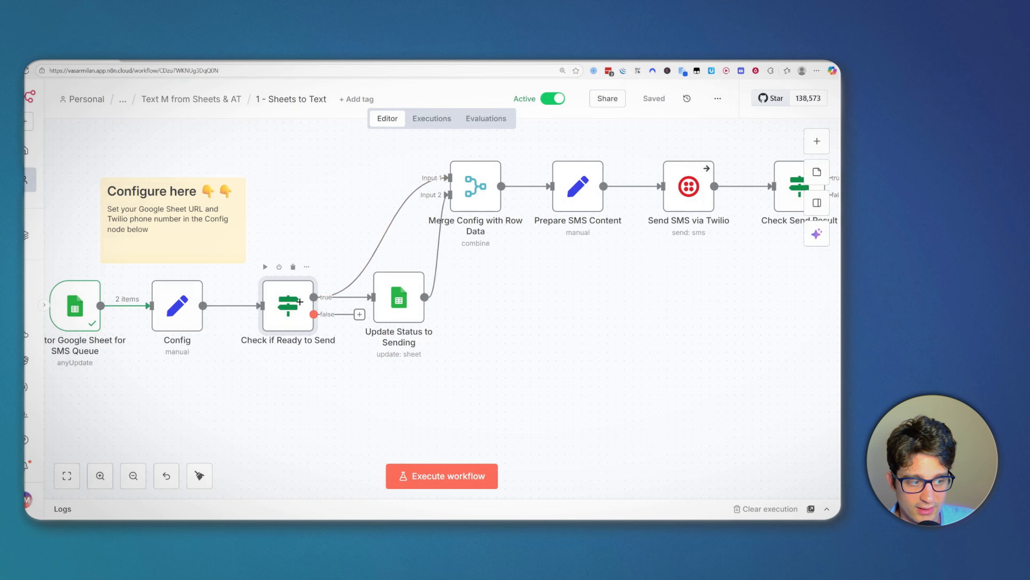
left_click(330, 225)
Step: Review the 'Sending...' status value in the Update Status to Sending node
left_click_drag(514, 283, 502, 288)
mouse_move(374, 324)
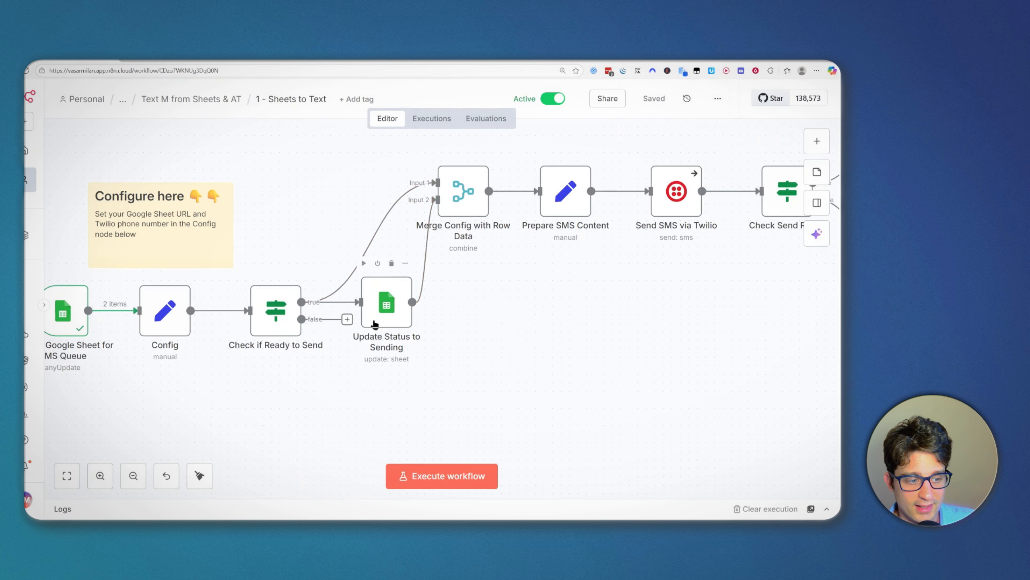
left_click(399, 310)
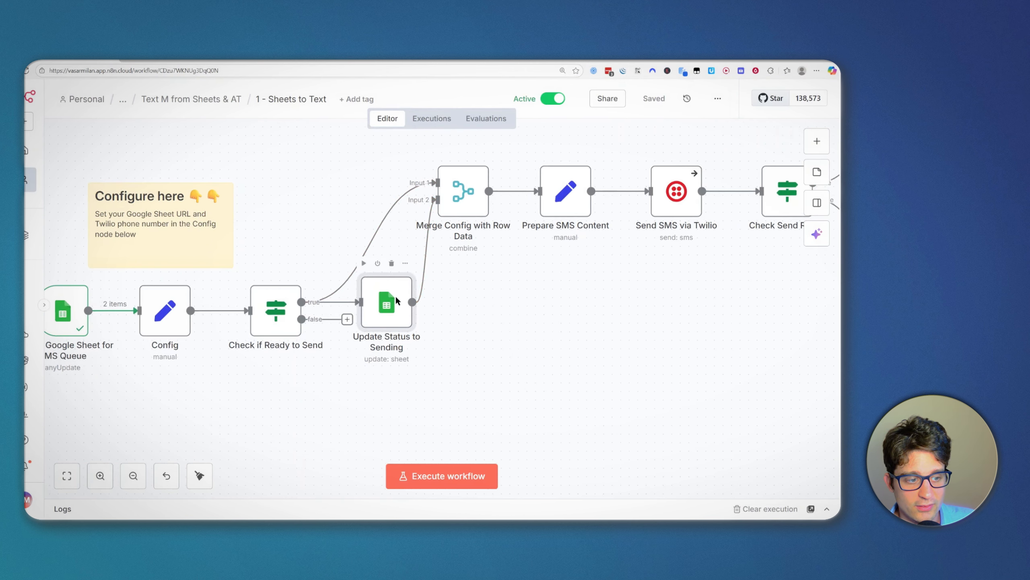
double_click(396, 299)
scroll(374, 378, "down", 5)
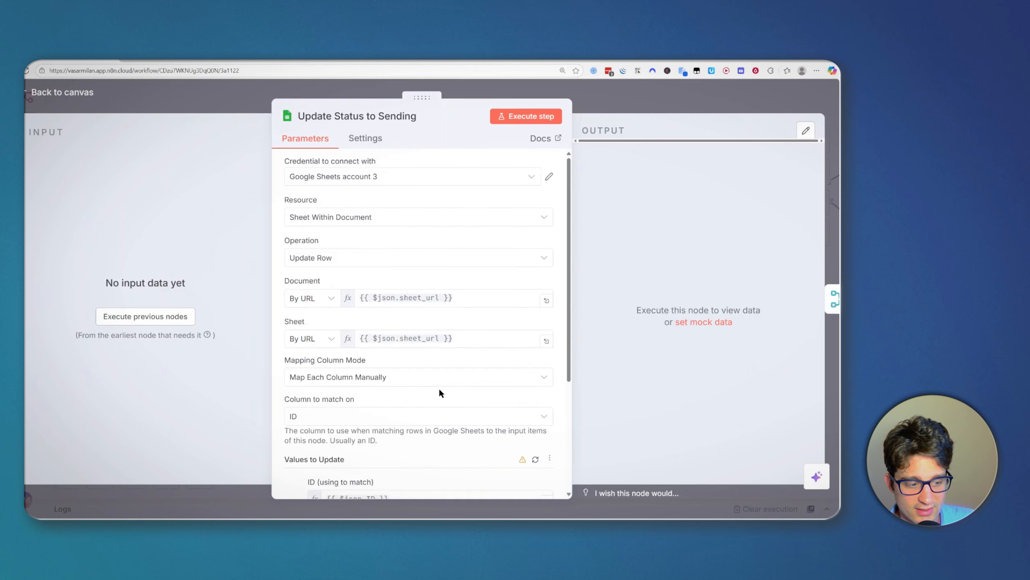
left_click_drag(365, 375, 318, 376)
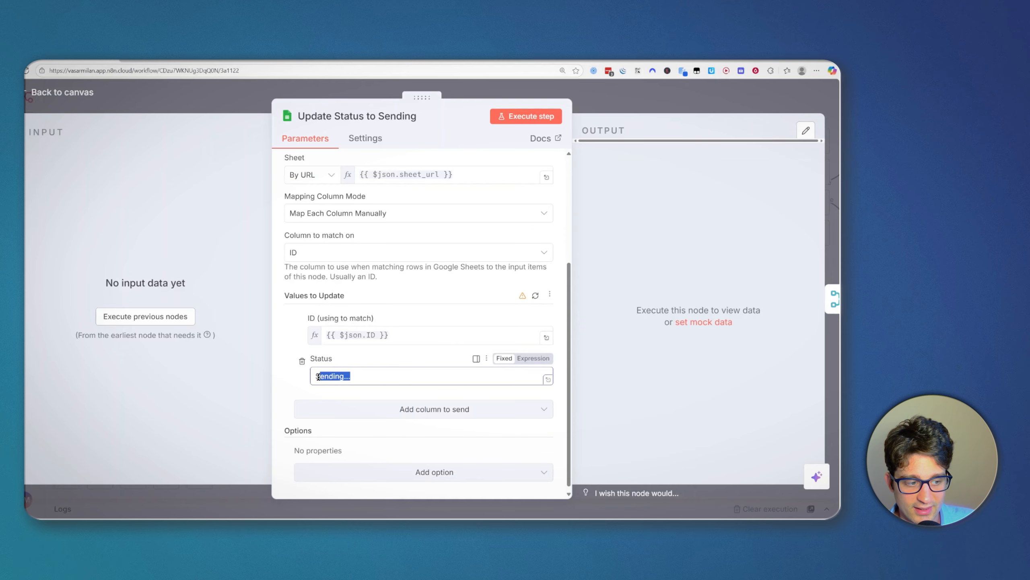
left_click(370, 359)
left_click(636, 100)
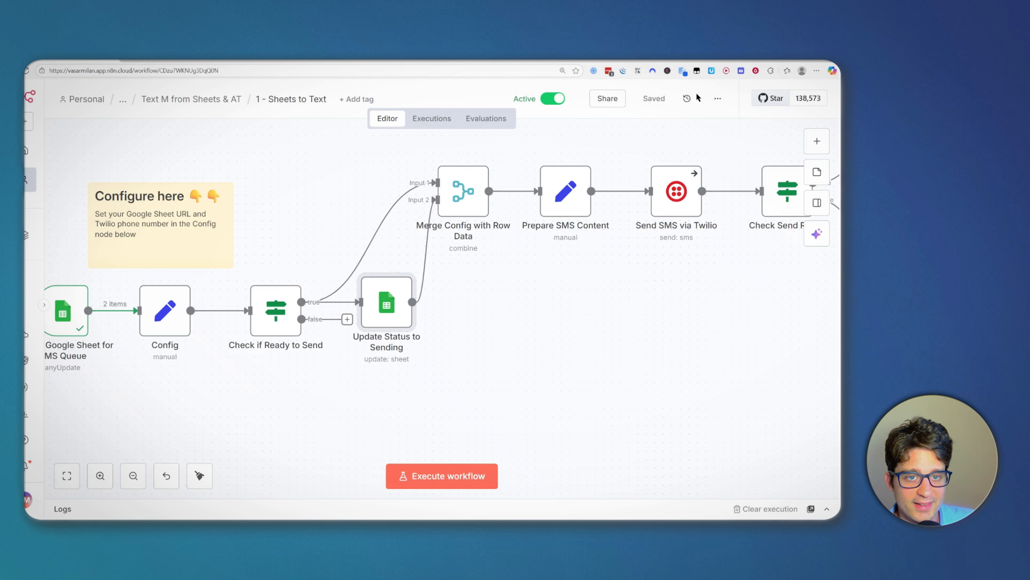
Step: Switch over to the Text Message Sender Template spreadsheet
scroll(473, 387, "down", 3)
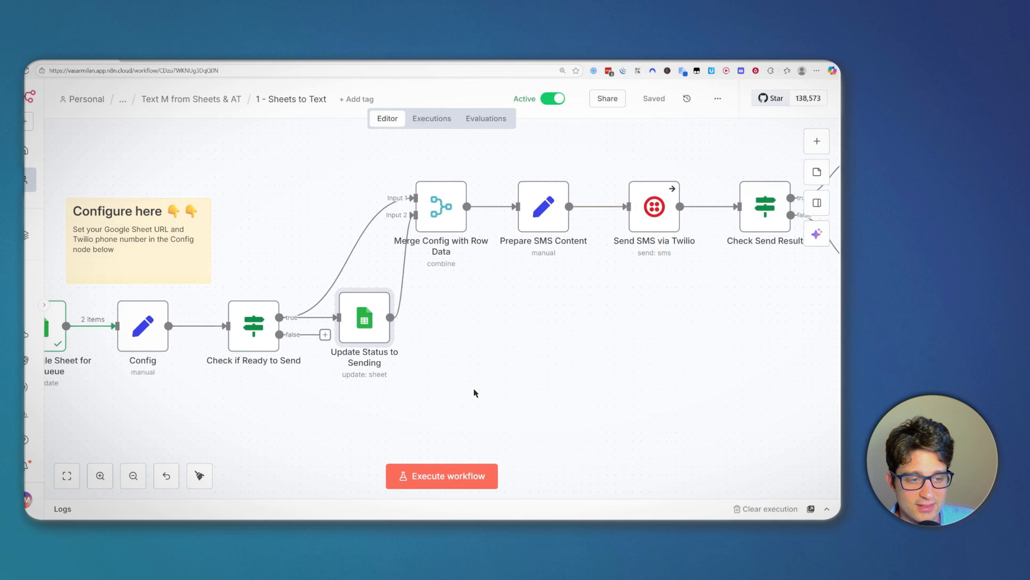
left_click_drag(469, 346, 455, 346)
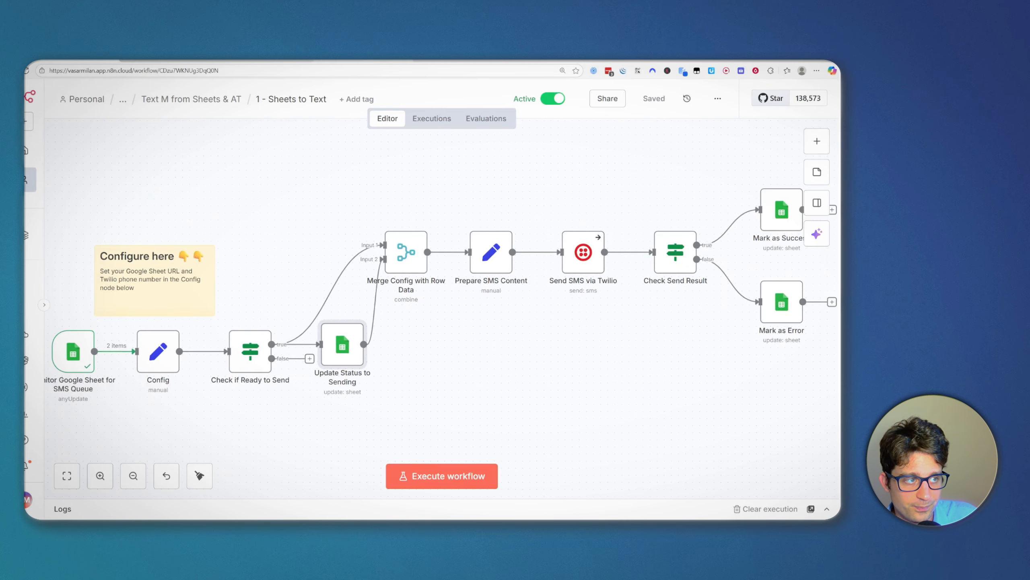
left_click(266, 61)
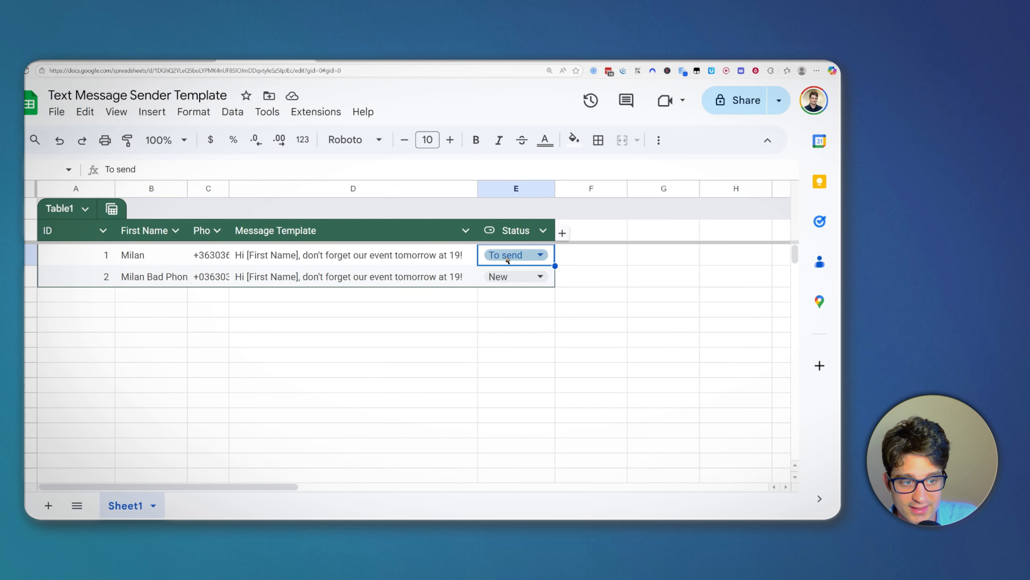
Step: Try changing the first row's Status to 'Sending...' in the sheet
left_click(526, 251)
left_click(440, 274)
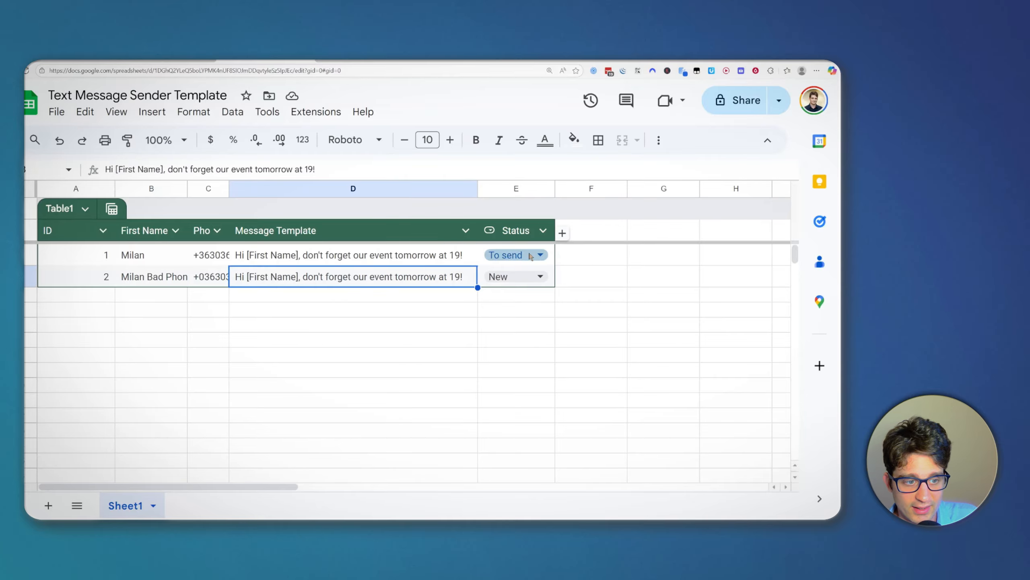
left_click(511, 256)
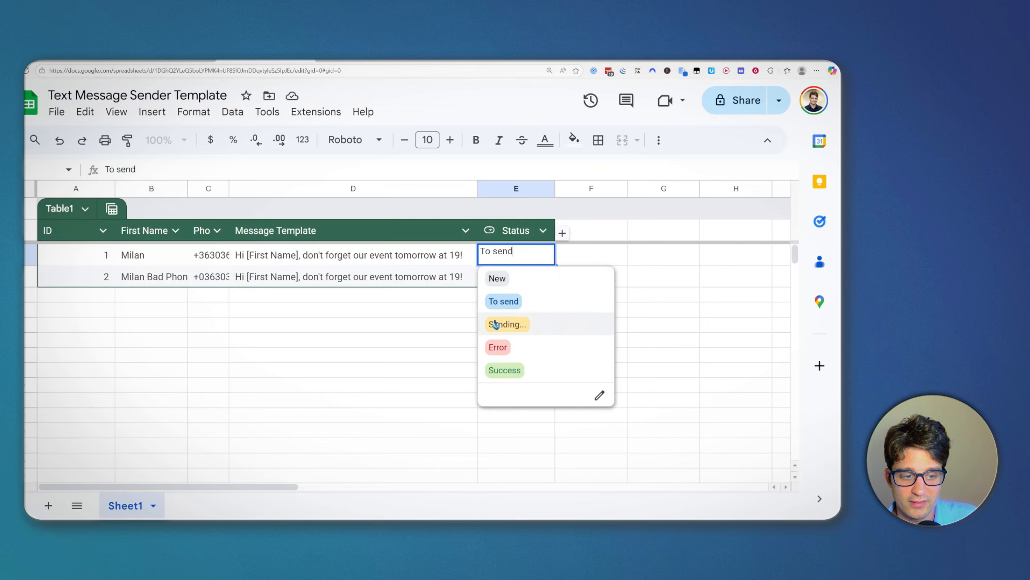
left_click(514, 327)
left_click(616, 290)
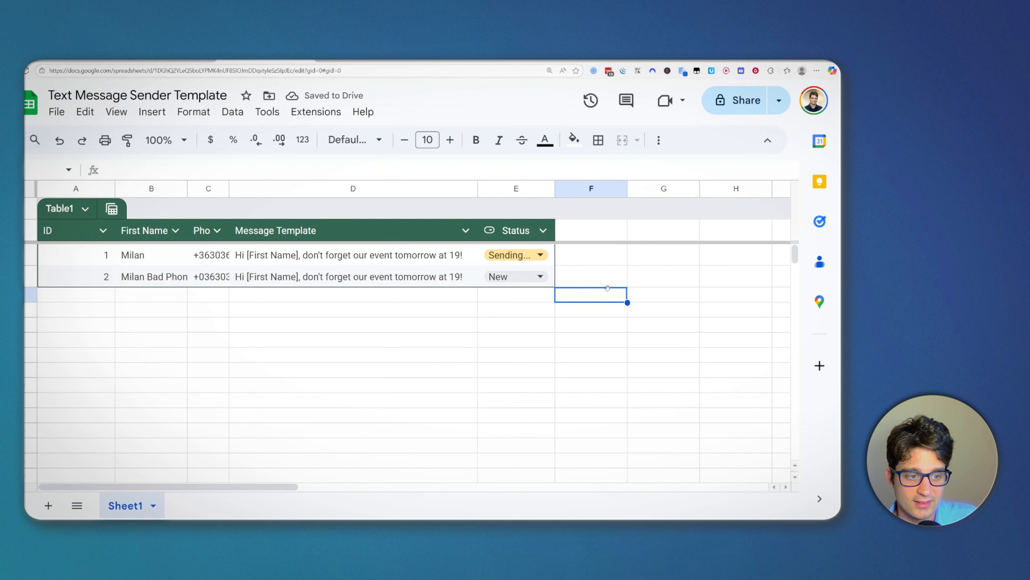
Step: Set row 1's Status back to 'To send' and return to the n8n workflow
left_click(512, 257)
left_click(518, 301)
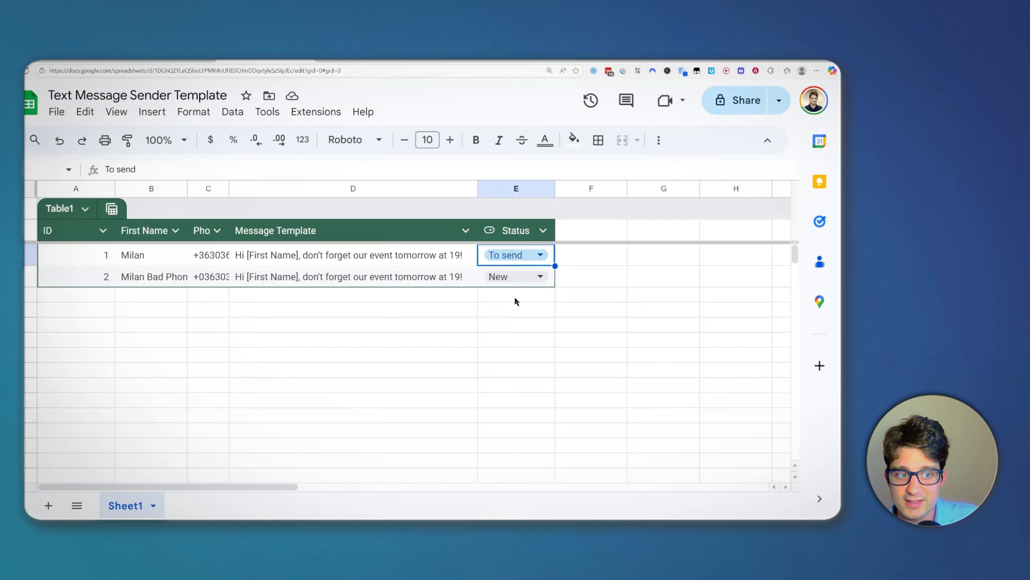
left_click(571, 302)
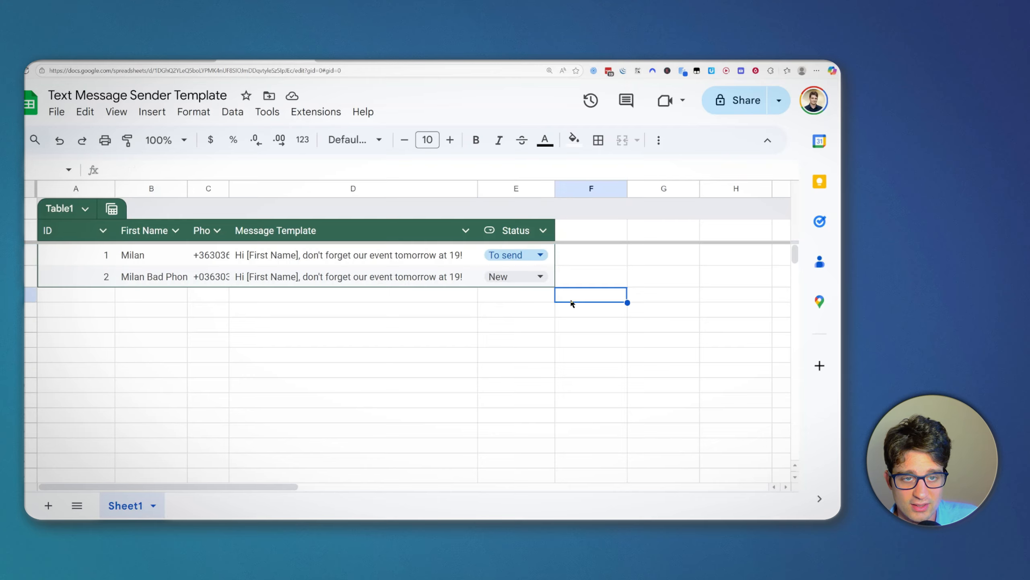
left_click(524, 255)
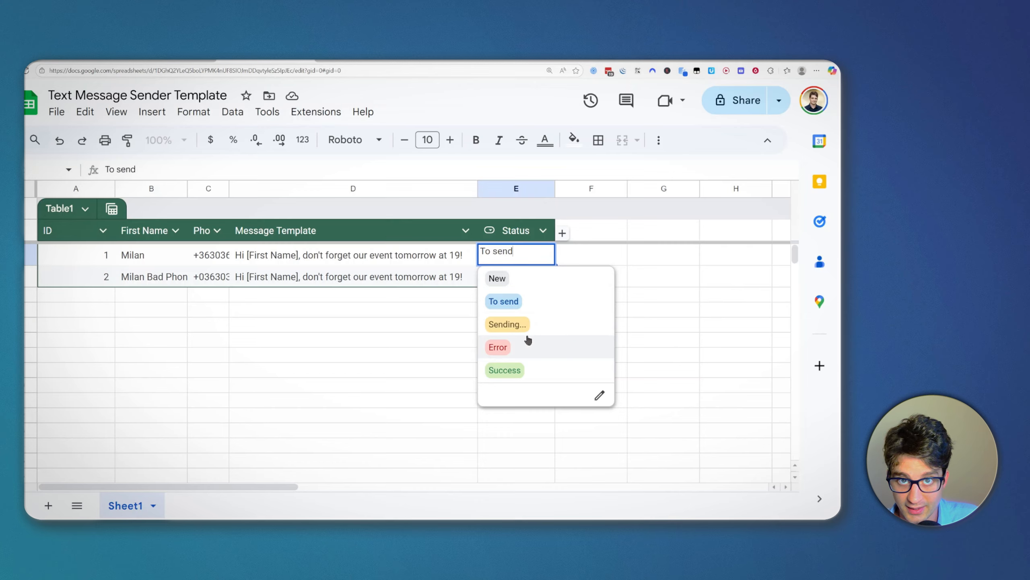
left_click(360, 328)
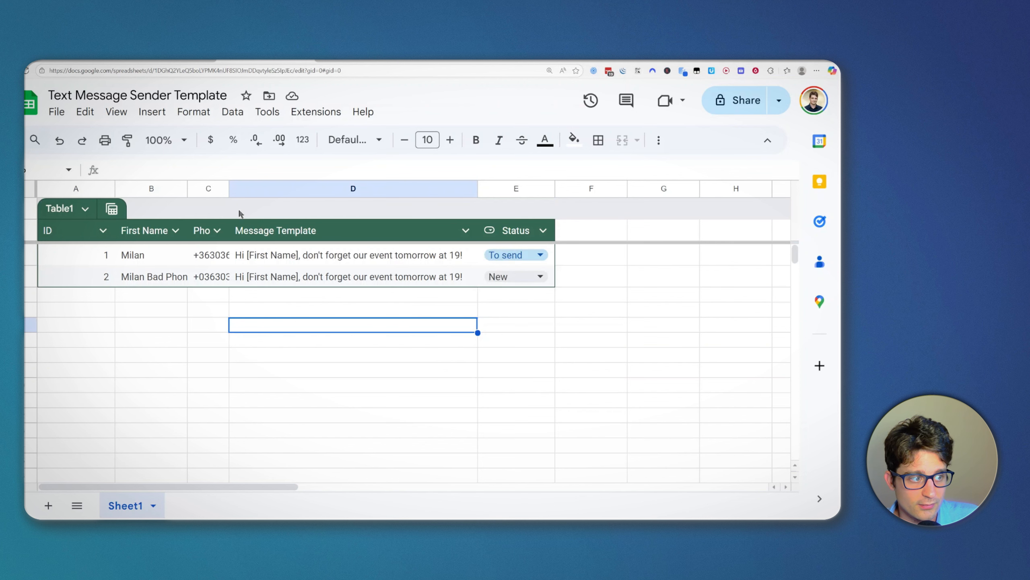
left_click(80, 62)
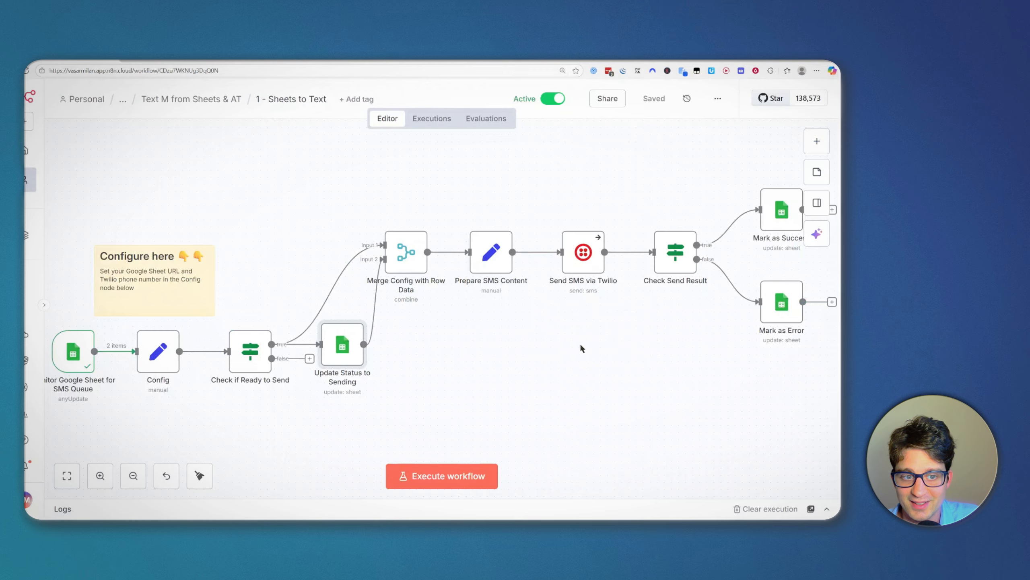
left_click_drag(581, 346, 568, 344)
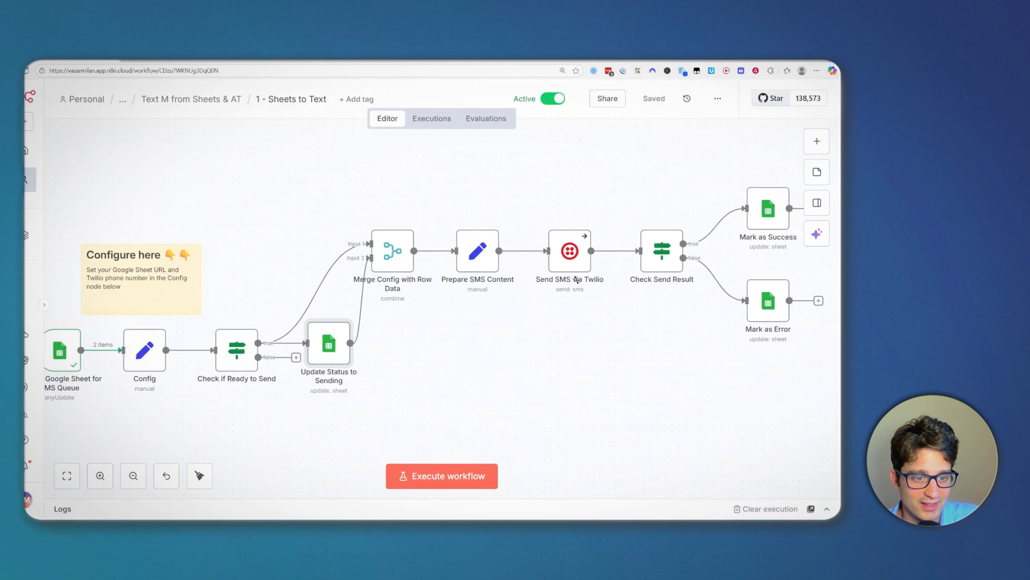
mouse_move(550, 239)
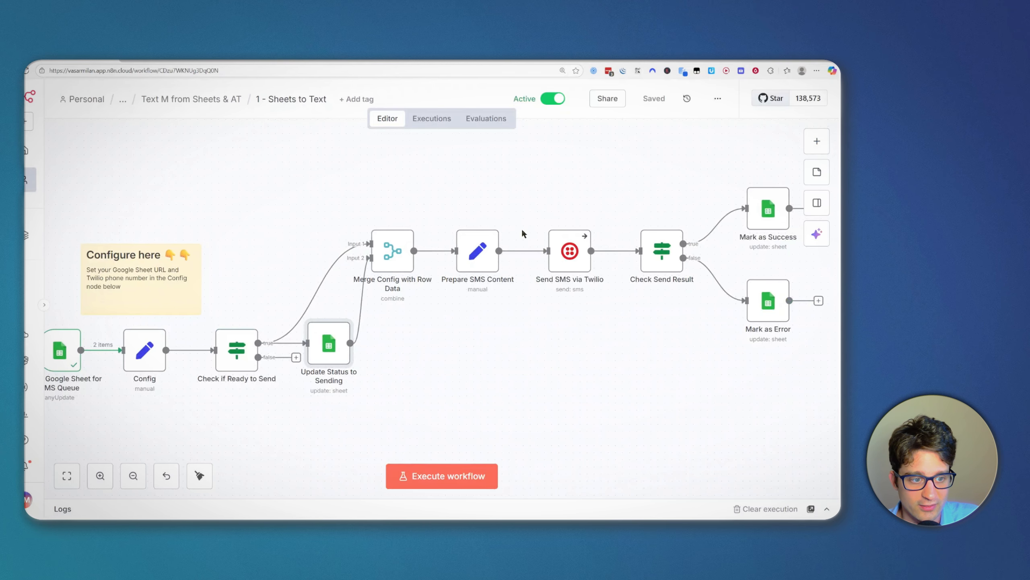
left_click_drag(519, 229, 509, 223)
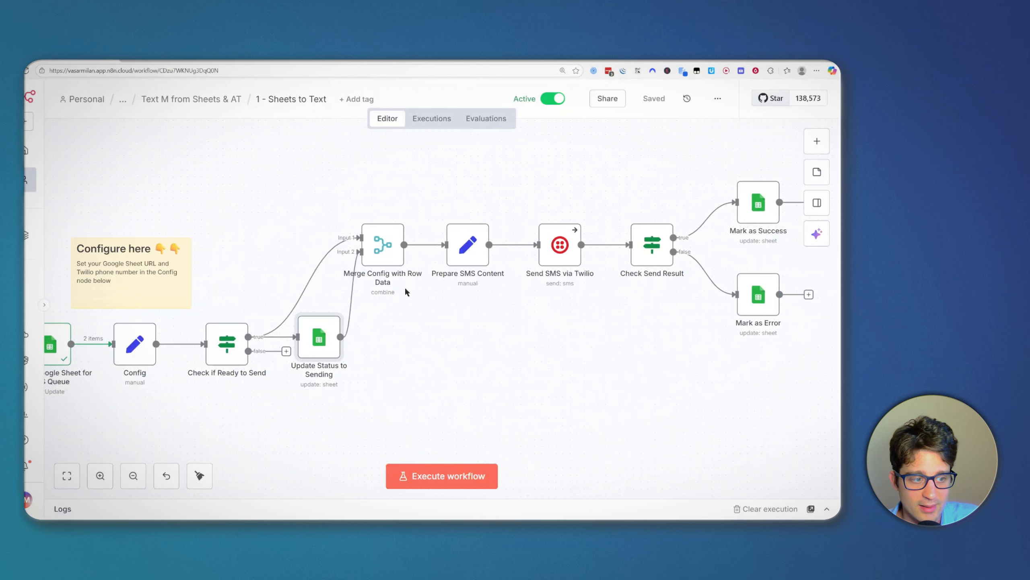
left_click_drag(316, 222, 301, 215)
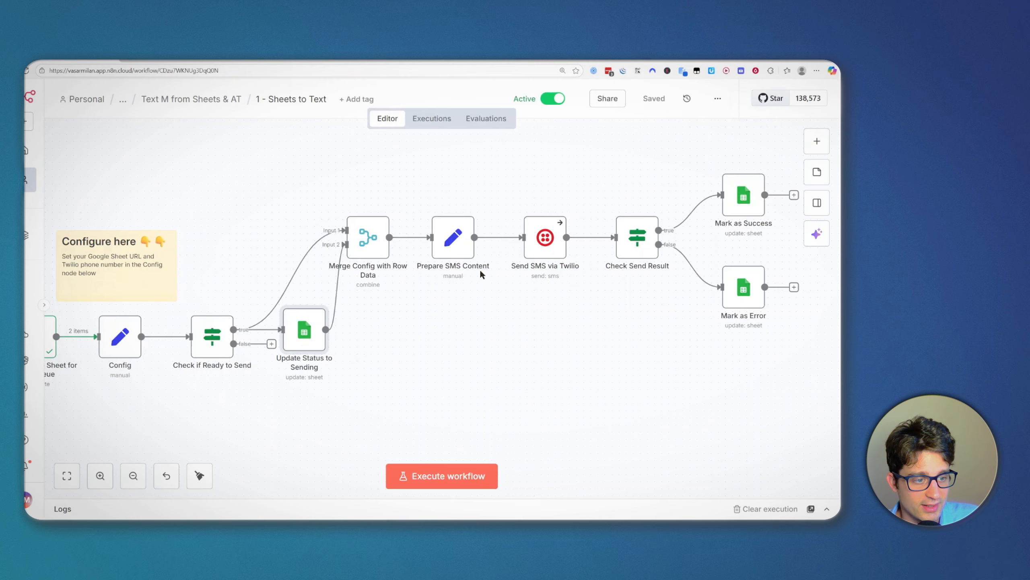
left_click_drag(453, 312, 424, 321)
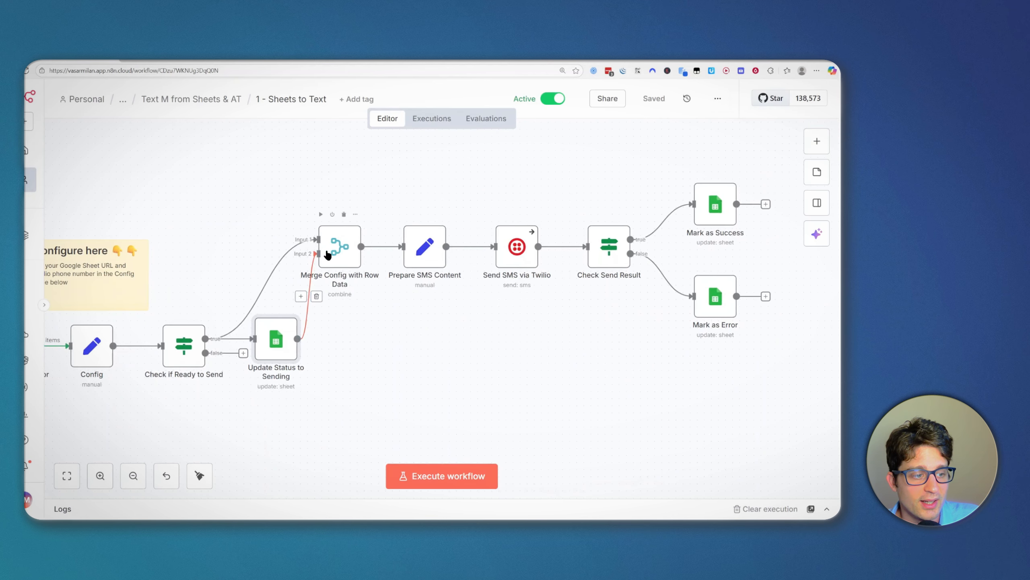
left_click_drag(292, 202, 385, 302)
left_click(382, 312)
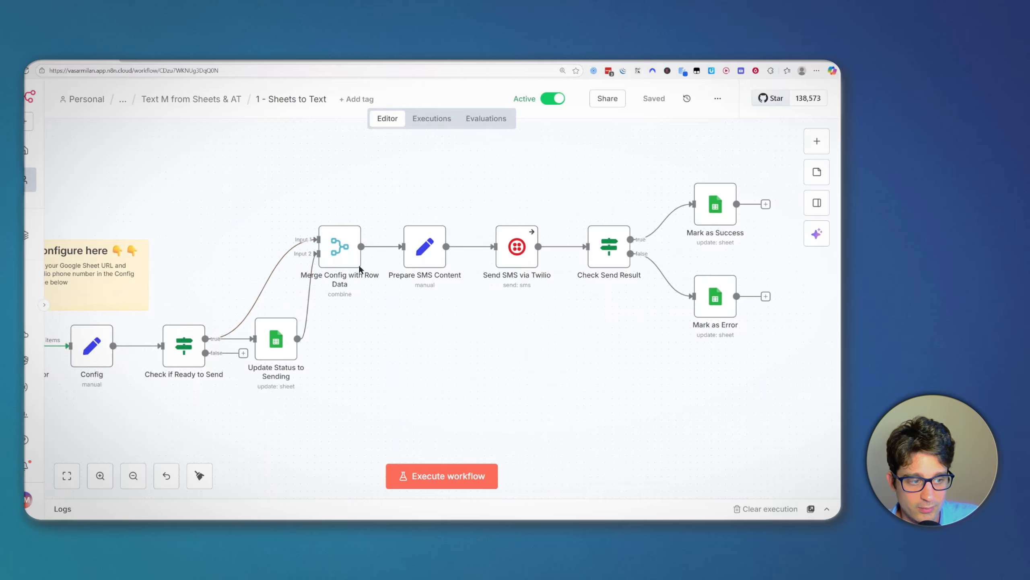
scroll(375, 276, "right", 3)
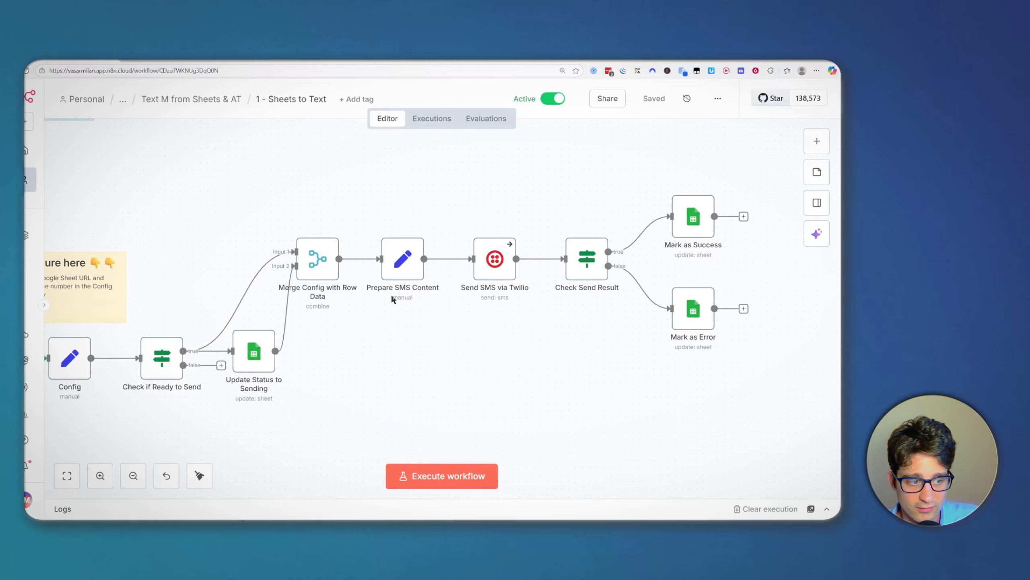
double_click(332, 270)
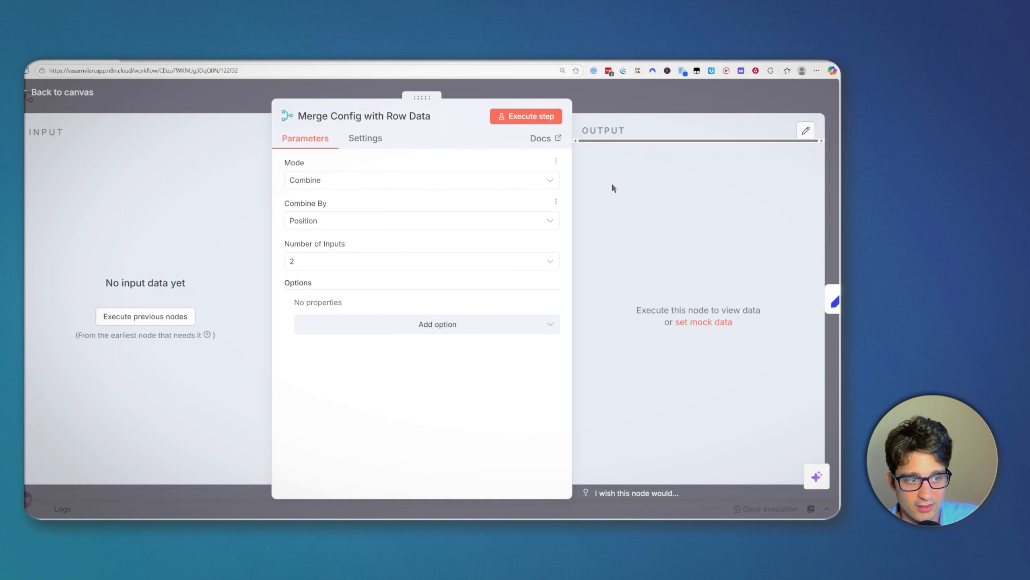
left_click(629, 100)
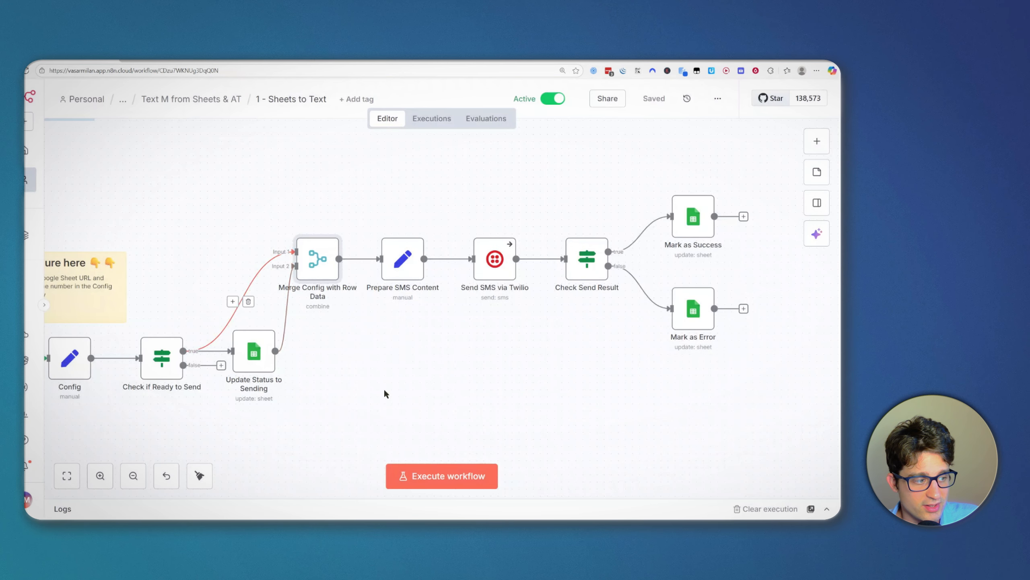
left_click_drag(372, 386, 317, 381)
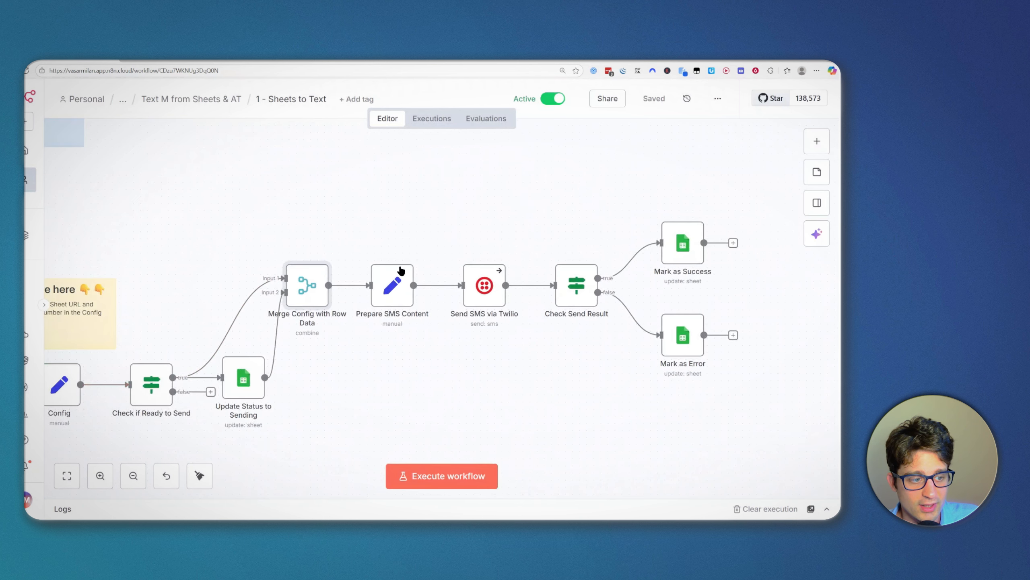
left_click_drag(403, 246, 374, 227)
left_click(365, 274)
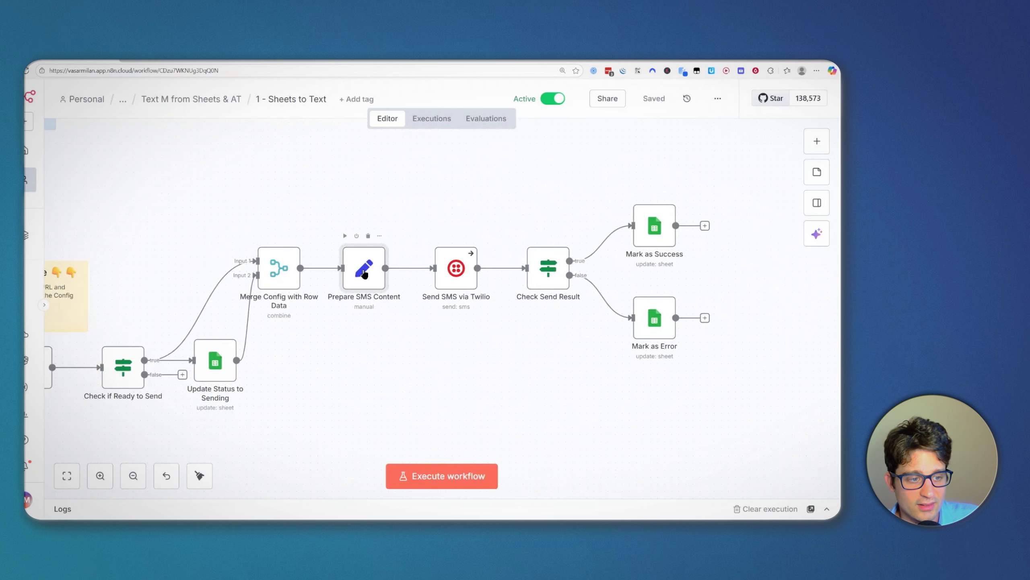
double_click(365, 273)
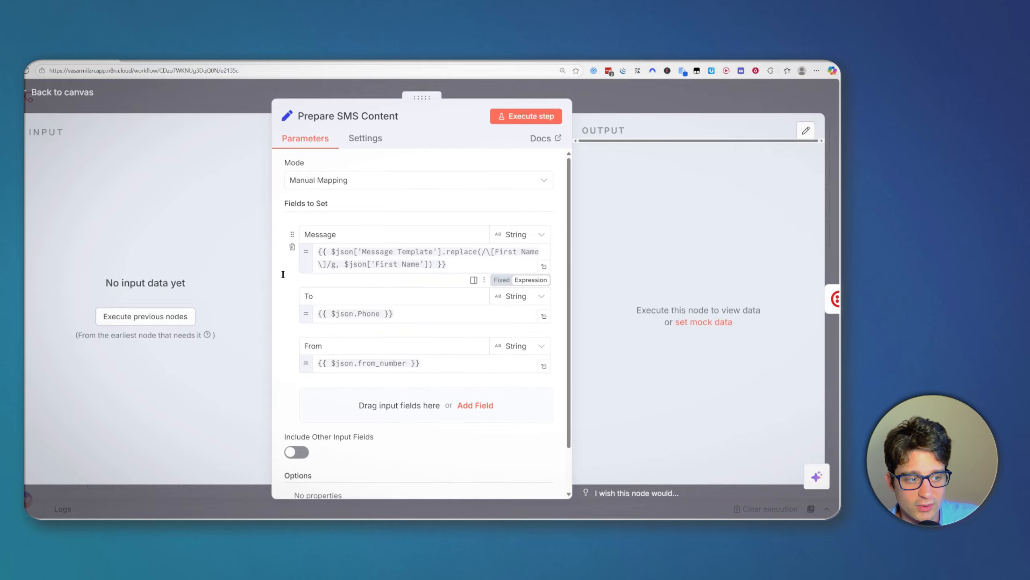
left_click(443, 257)
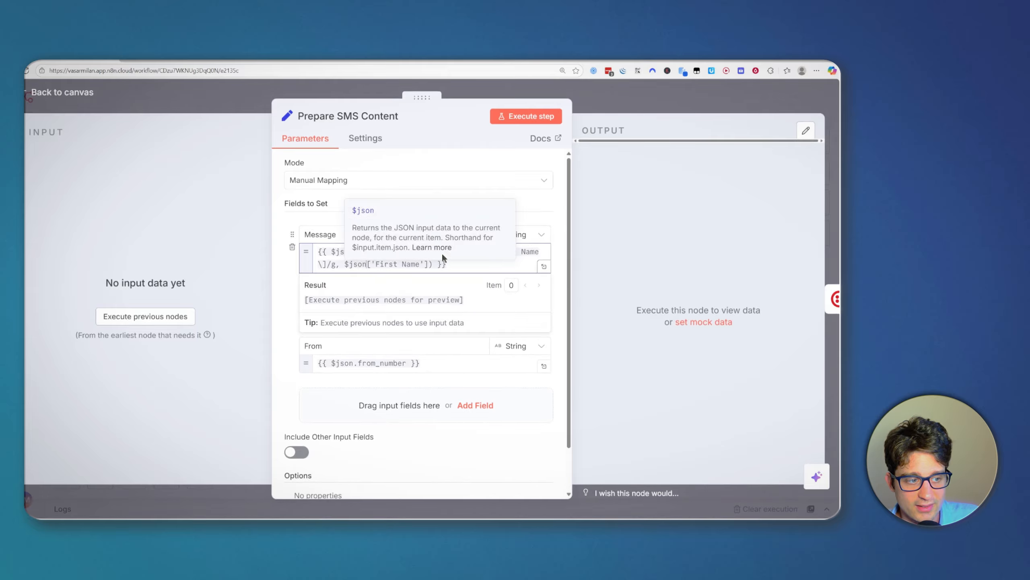
left_click(328, 197)
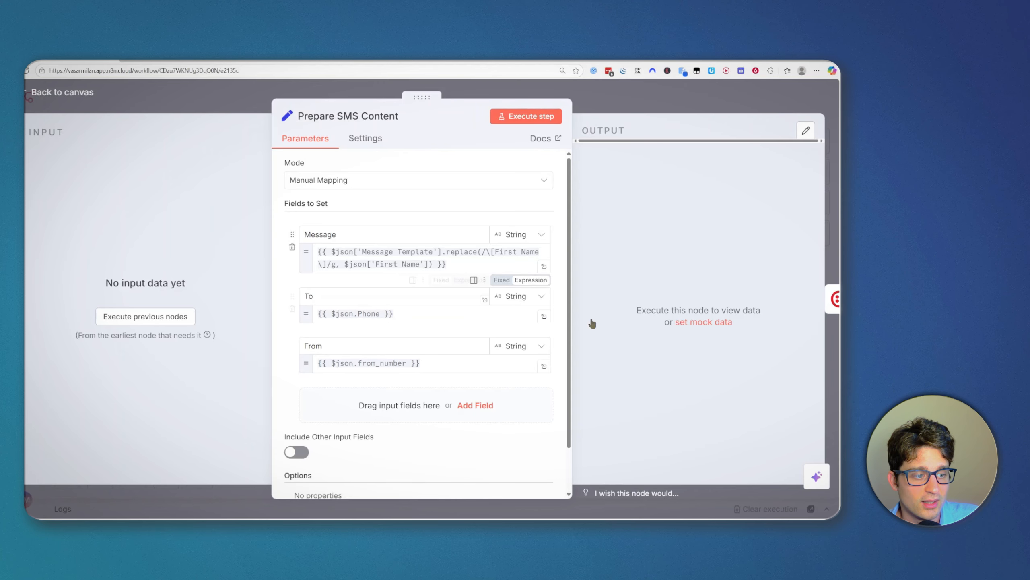
left_click(665, 103)
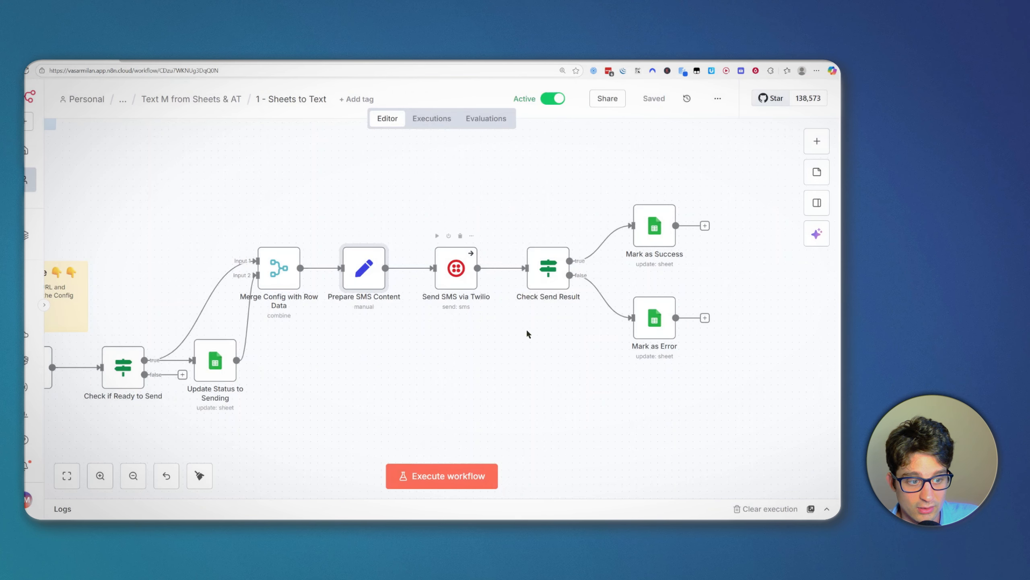
Step: From the Send SMS via Twilio panel, execute the earlier nodes to feed it data, then close it
left_click(457, 275)
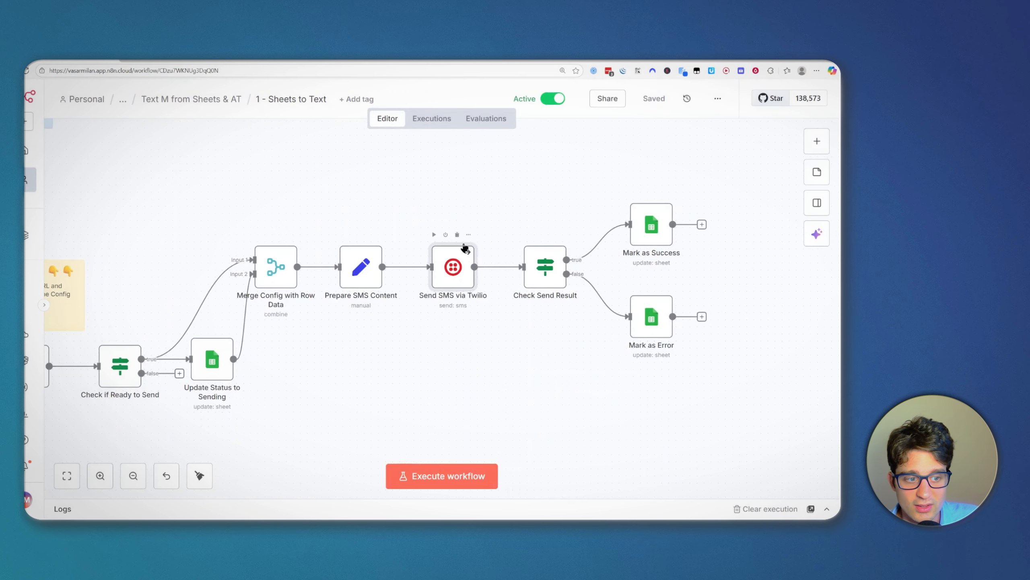
double_click(457, 276)
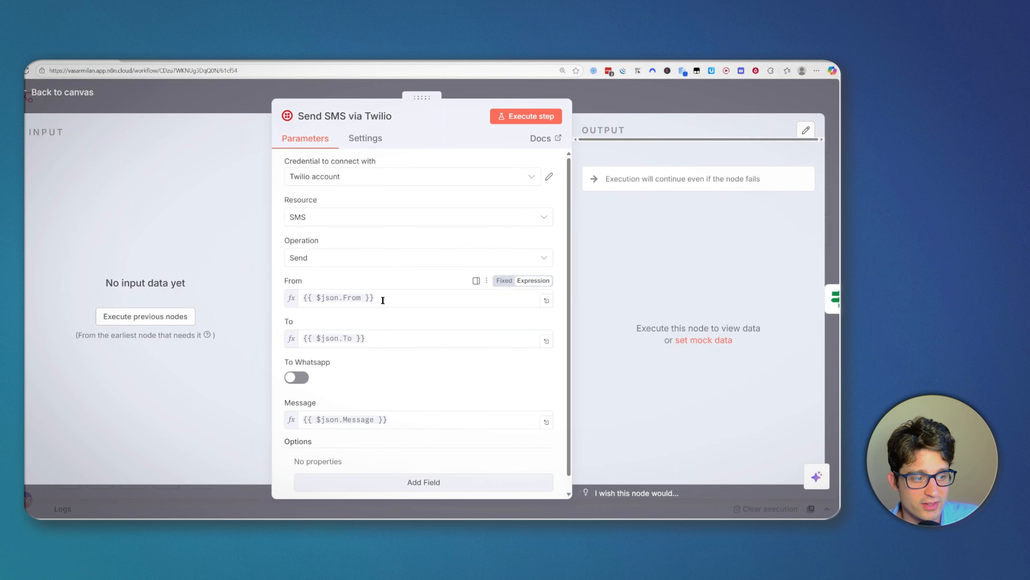
scroll(420, 293, "down", 1)
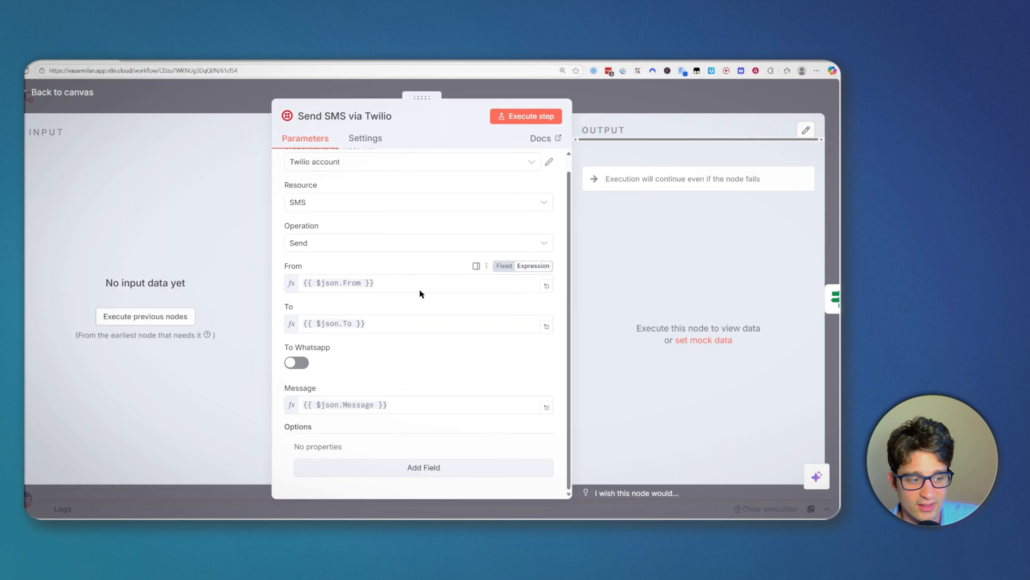
left_click(193, 320)
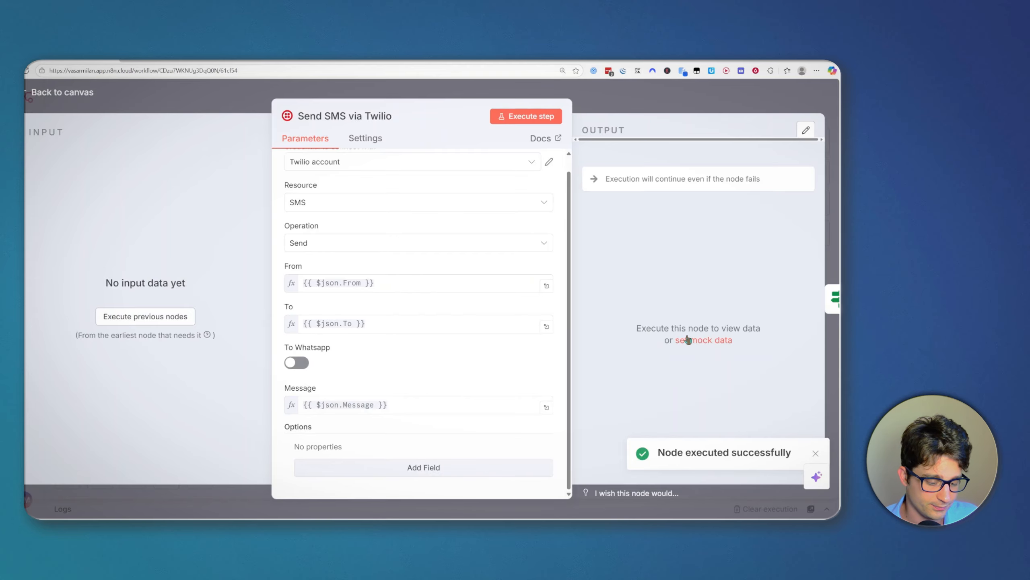
key("Escape")
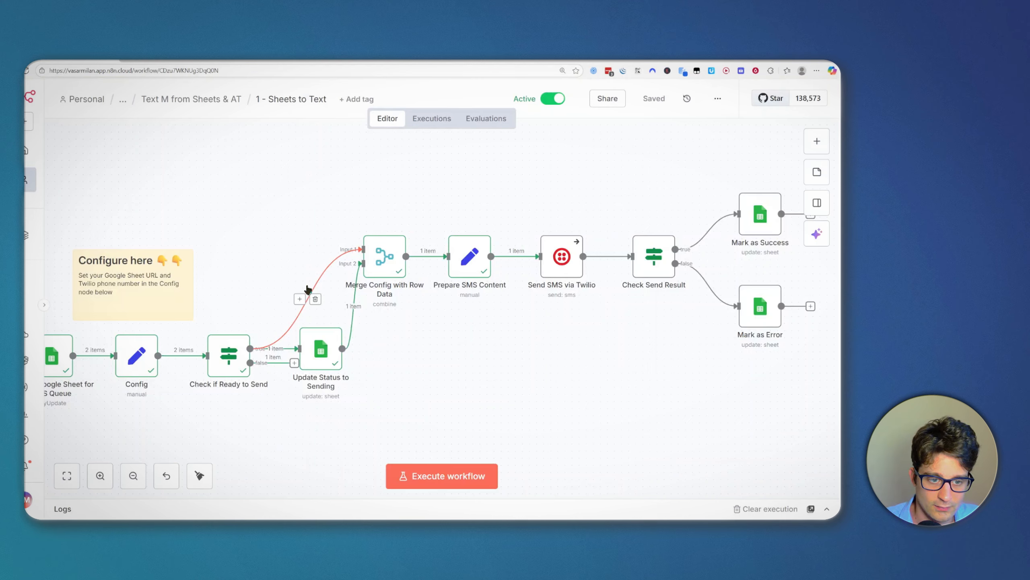
left_click_drag(482, 292, 448, 324)
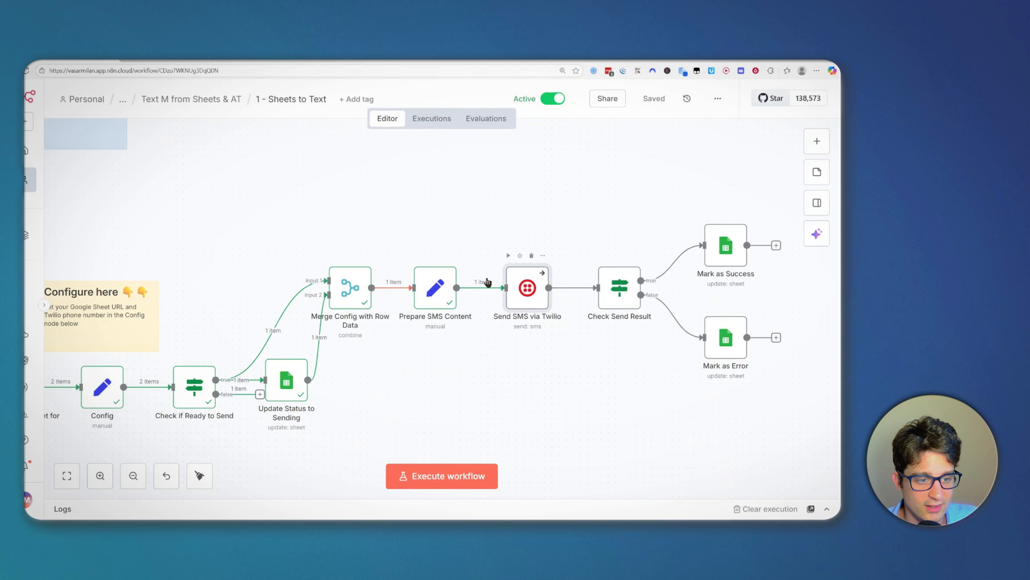
double_click(521, 286)
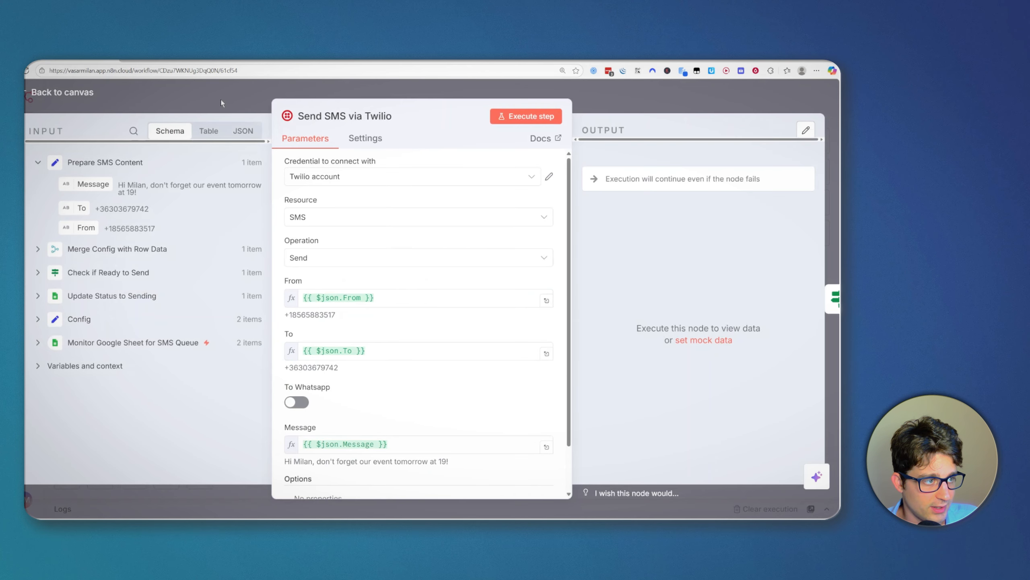
key("Escape")
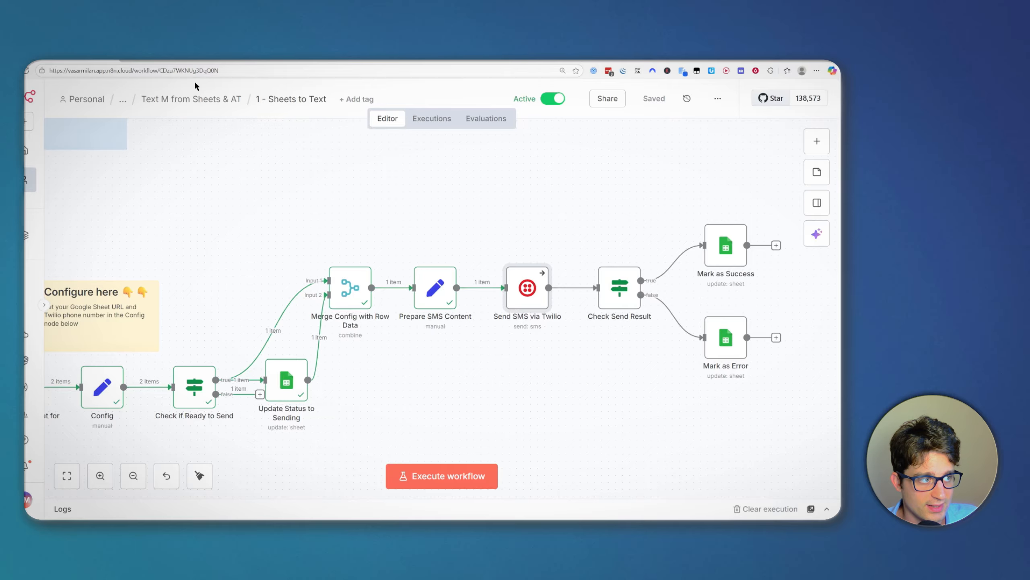
left_click(248, 60)
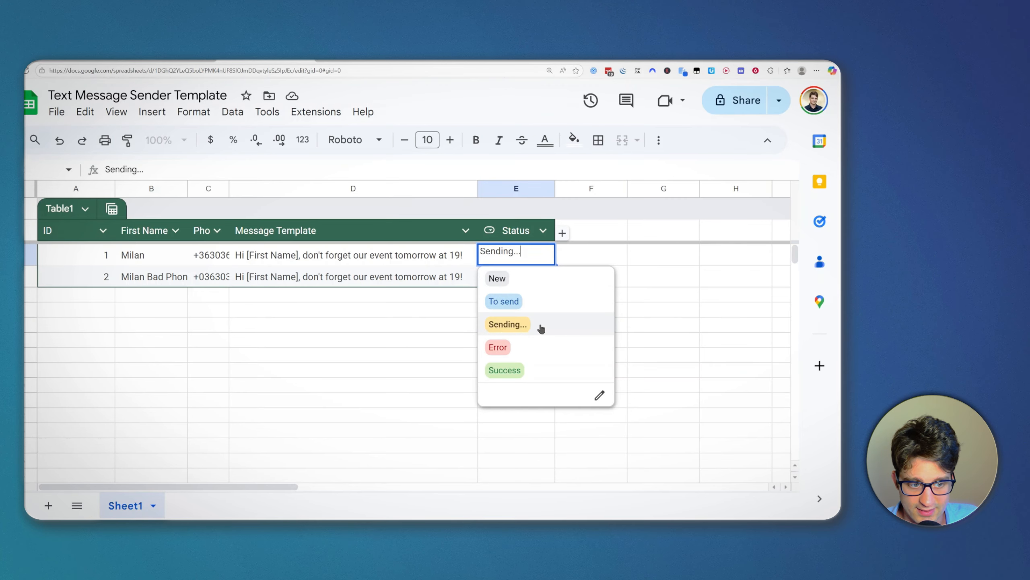
left_click(419, 326)
left_click(116, 61)
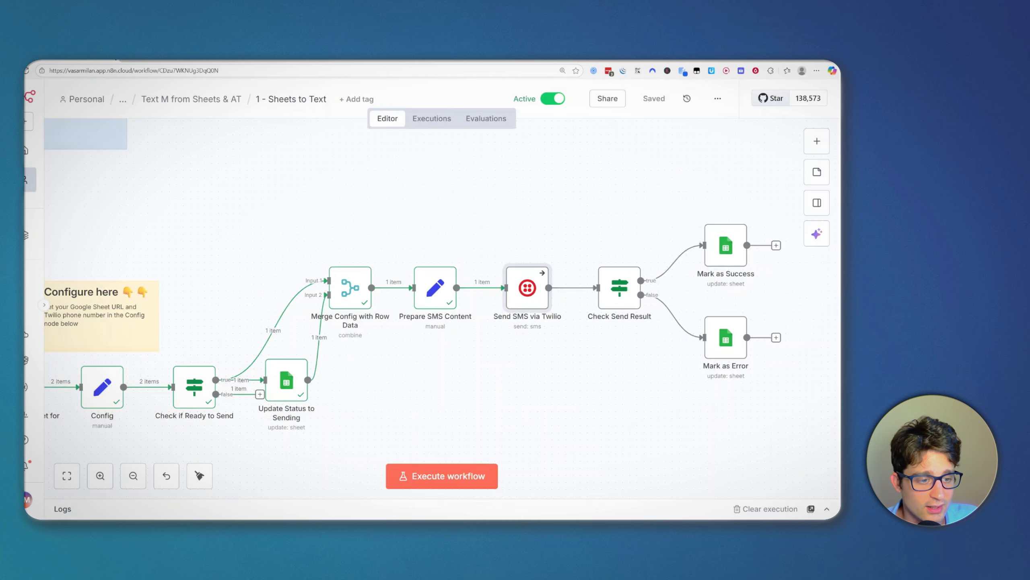
left_click_drag(547, 384, 527, 391)
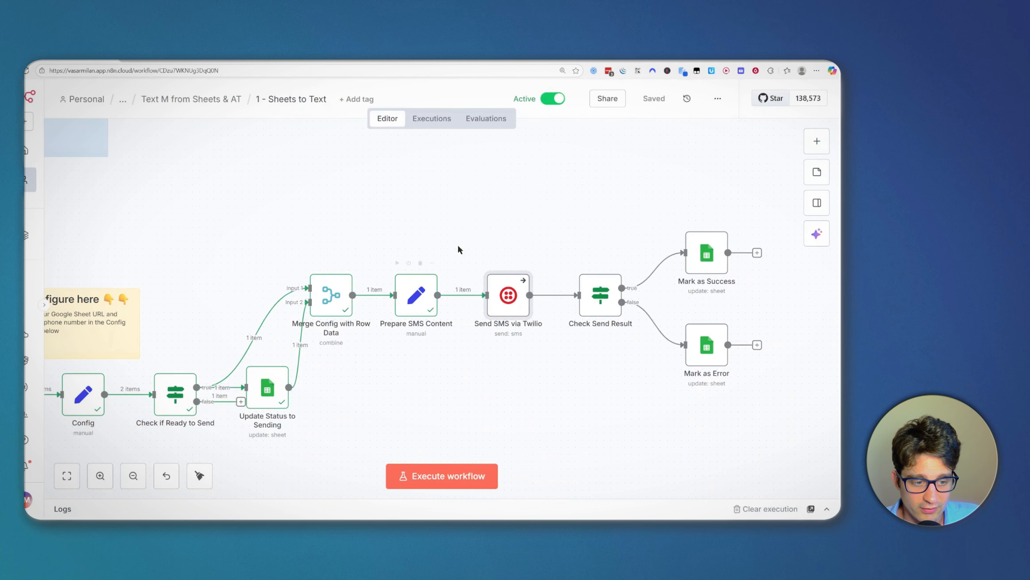
double_click(499, 294)
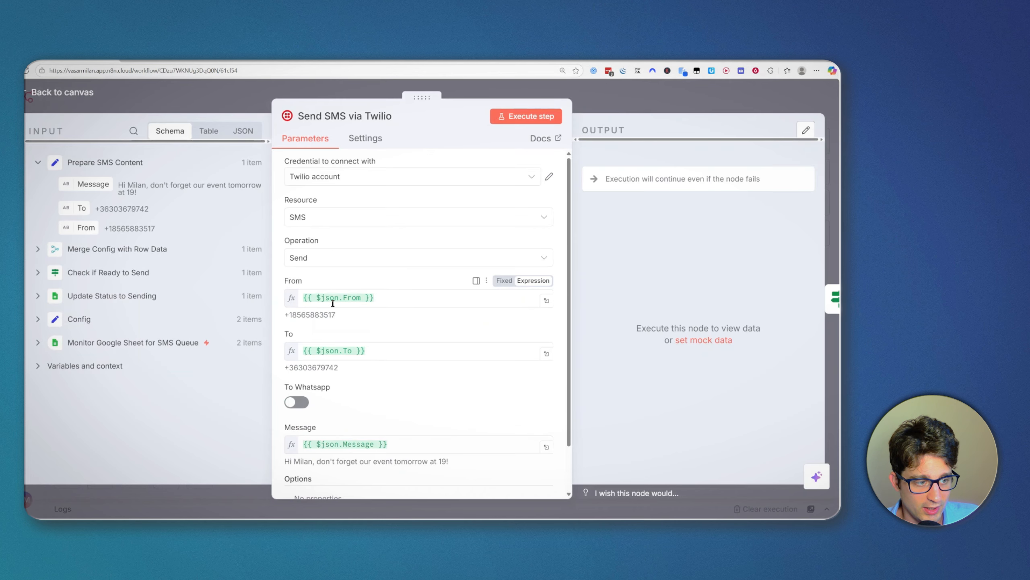
scroll(354, 325, "down", 1)
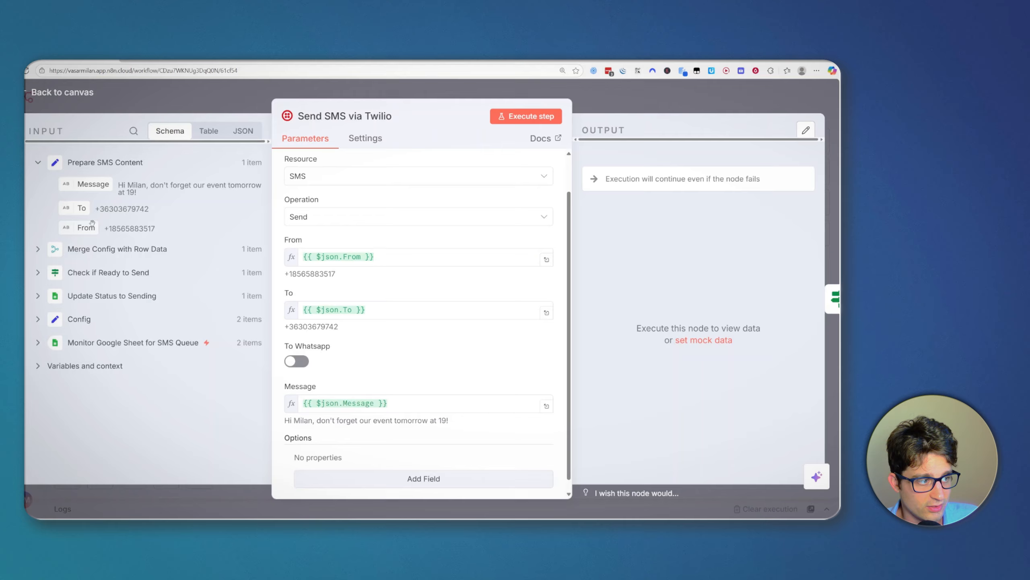
left_click(610, 92)
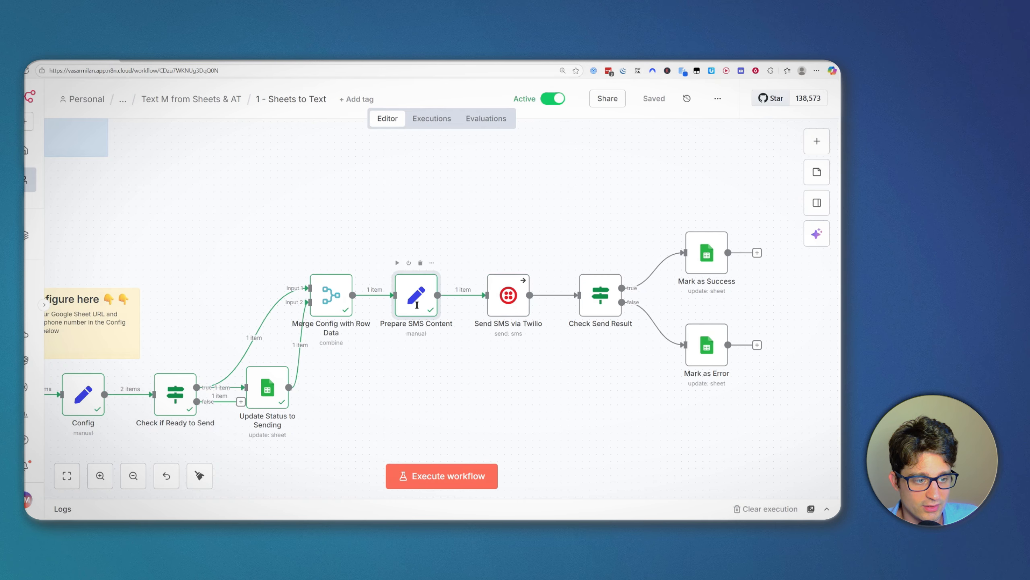
Step: Open Prepare SMS Content and inspect the .replace() call in its Message expression
double_click(418, 306)
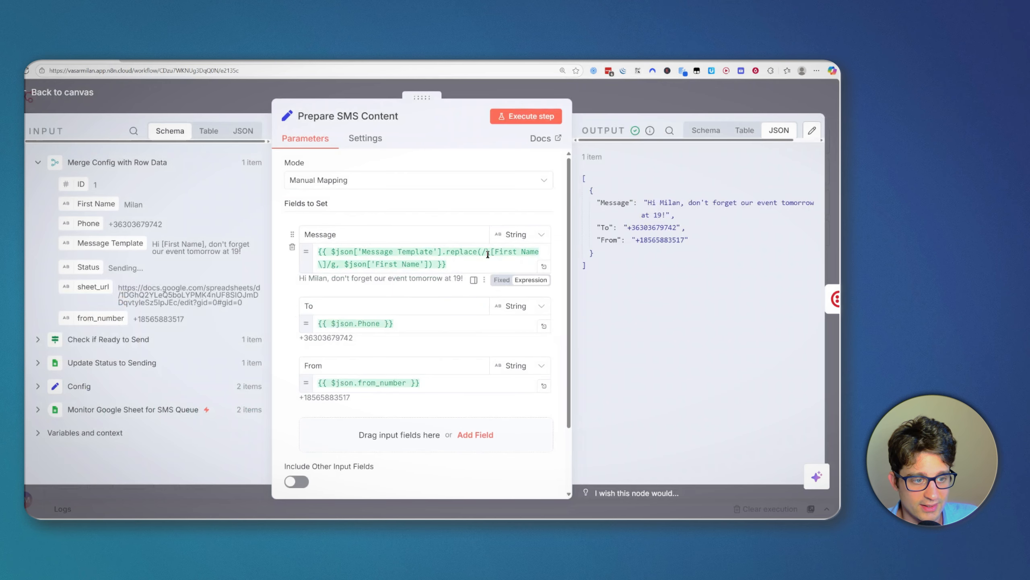
left_click_drag(442, 252, 432, 266)
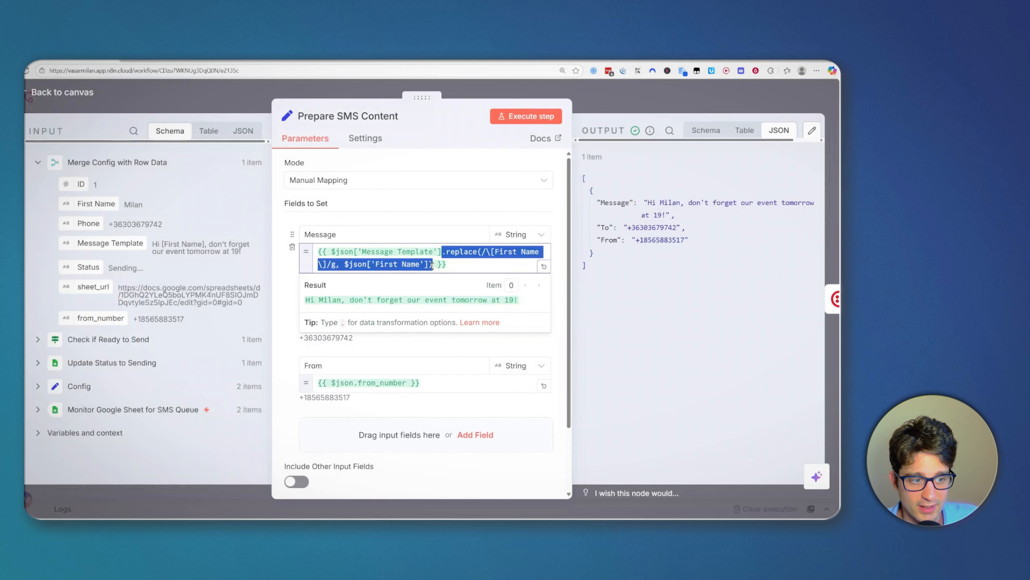
left_click(433, 263)
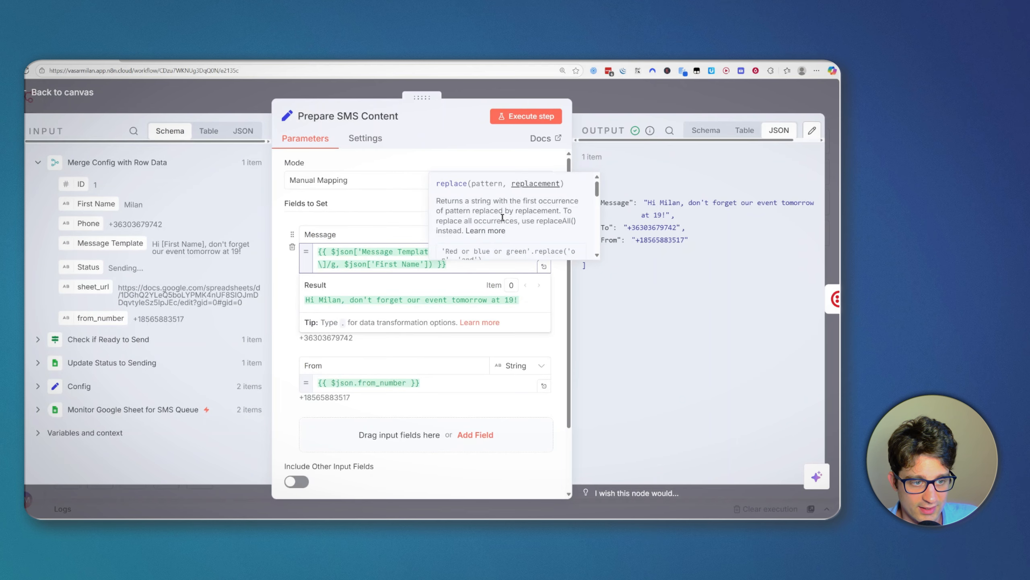
left_click(405, 197)
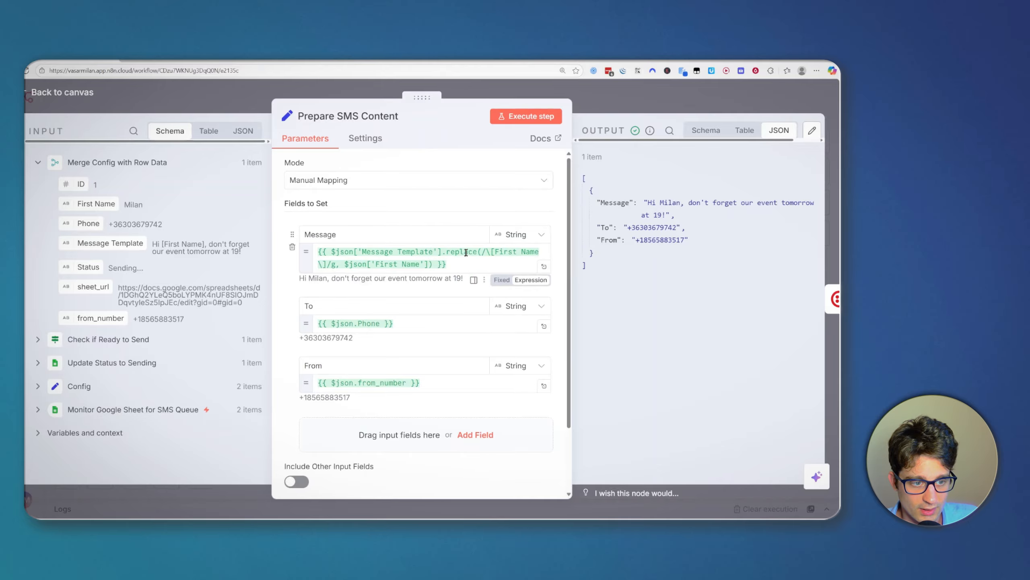
left_click(491, 252)
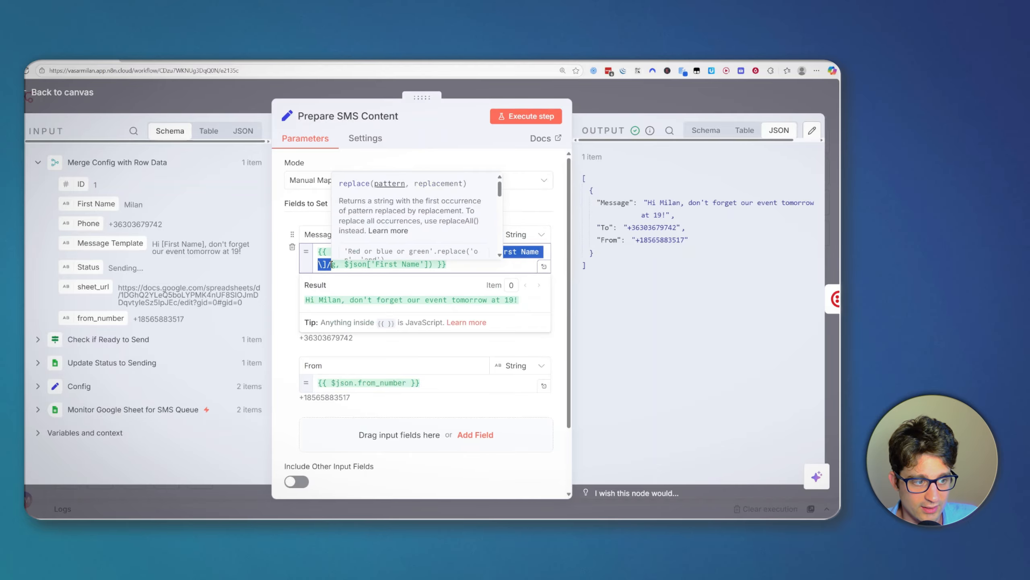
left_click(341, 264)
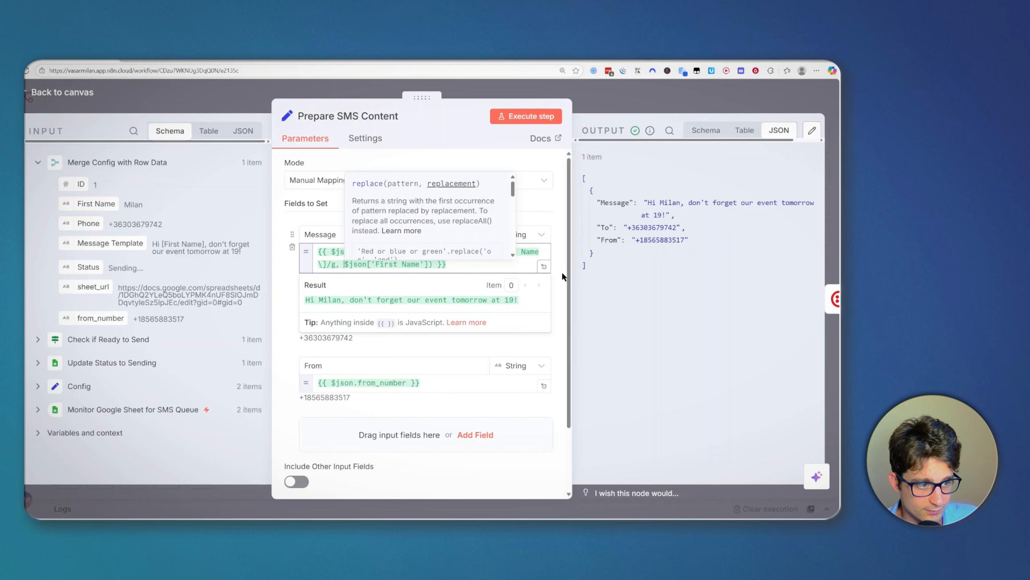
left_click(423, 263)
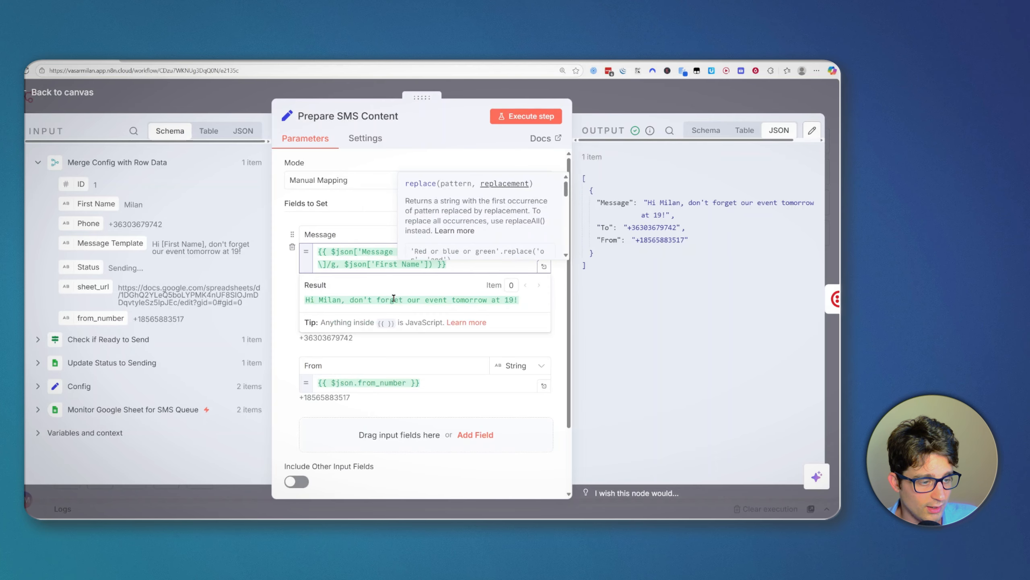
left_click(300, 223)
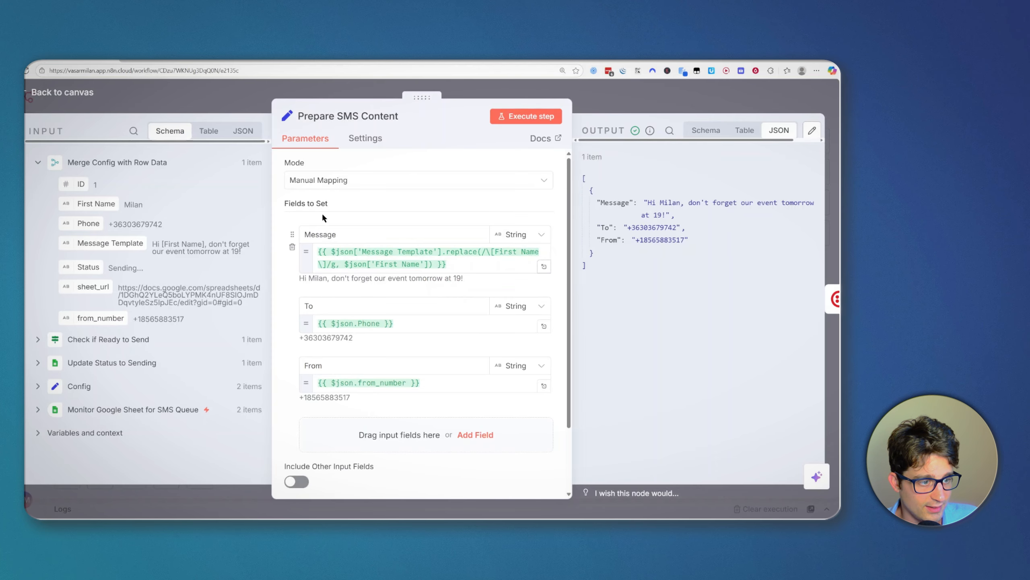
Step: Select the complete [First Name] .replace() call in the Message expression
left_click(443, 251)
left_click_drag(443, 251, 477, 251)
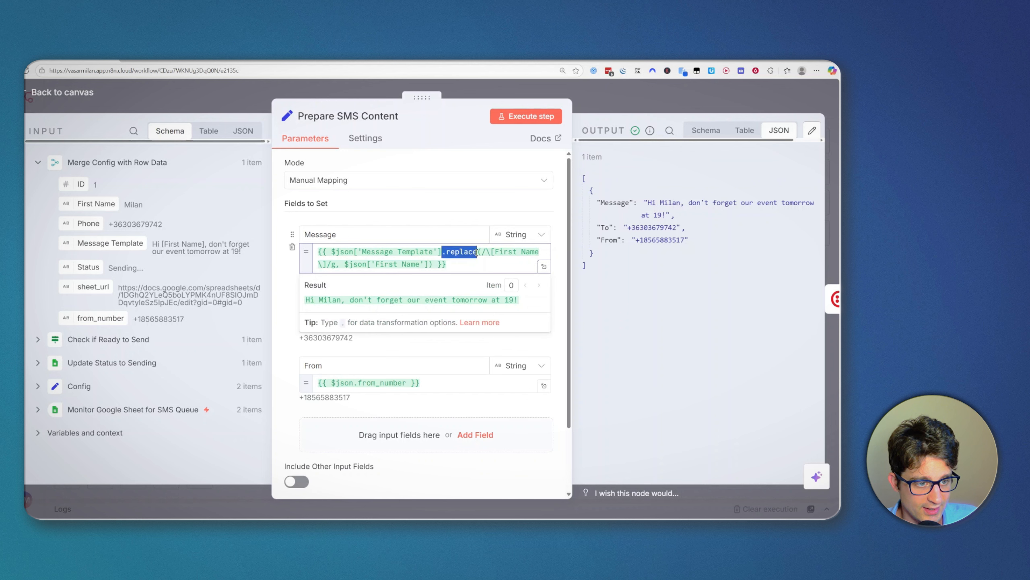
left_click(432, 264)
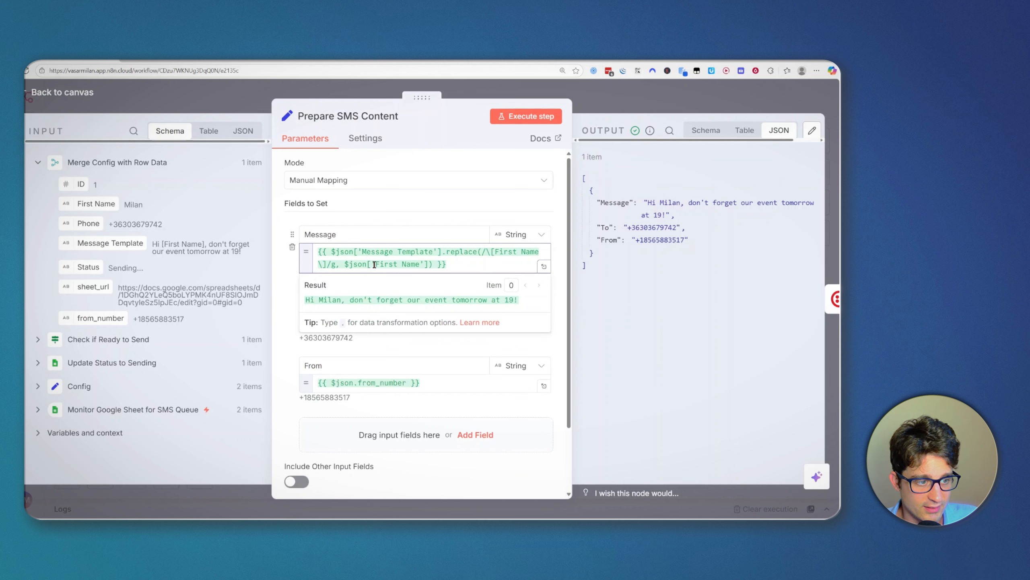
left_click_drag(375, 264, 419, 264)
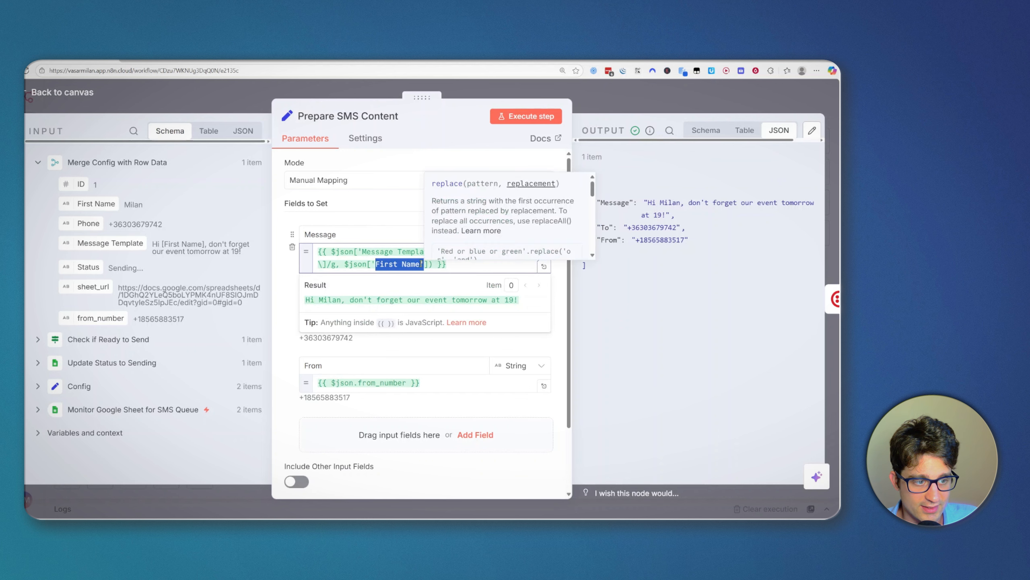
left_click(673, 311)
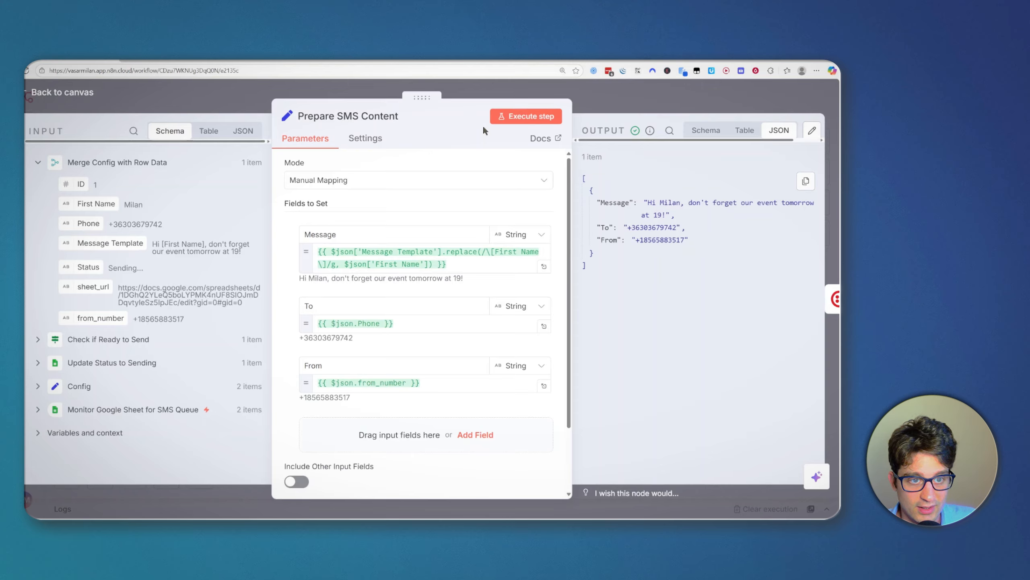
left_click_drag(433, 267, 444, 252)
Step: Duplicate the [First Name] .replace() call and change the copy to replace [Last Name] with Last Name
key("ctrl+c")
left_click(439, 264)
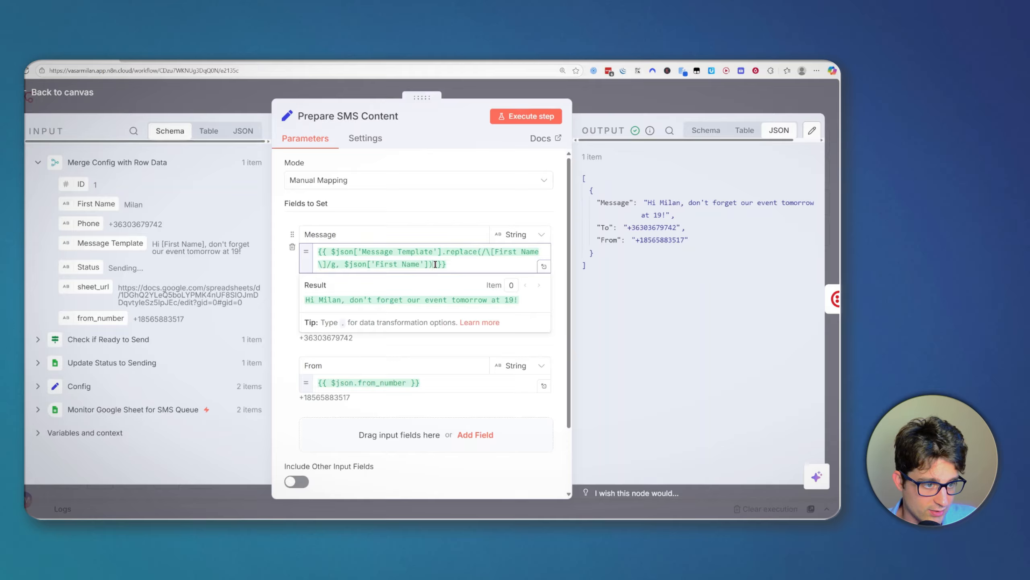
key("ctrl+v")
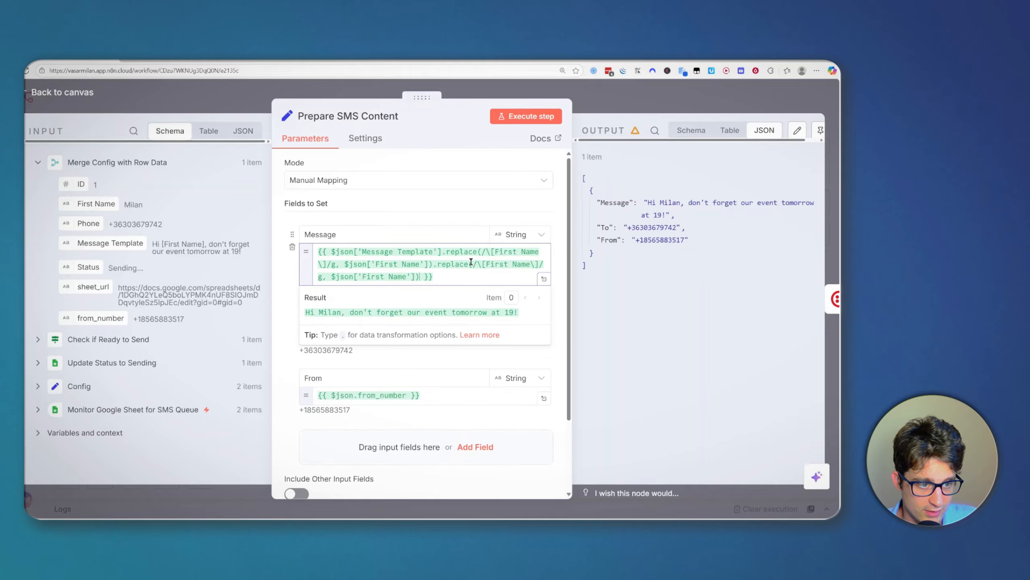
left_click(497, 264)
double_click(497, 264)
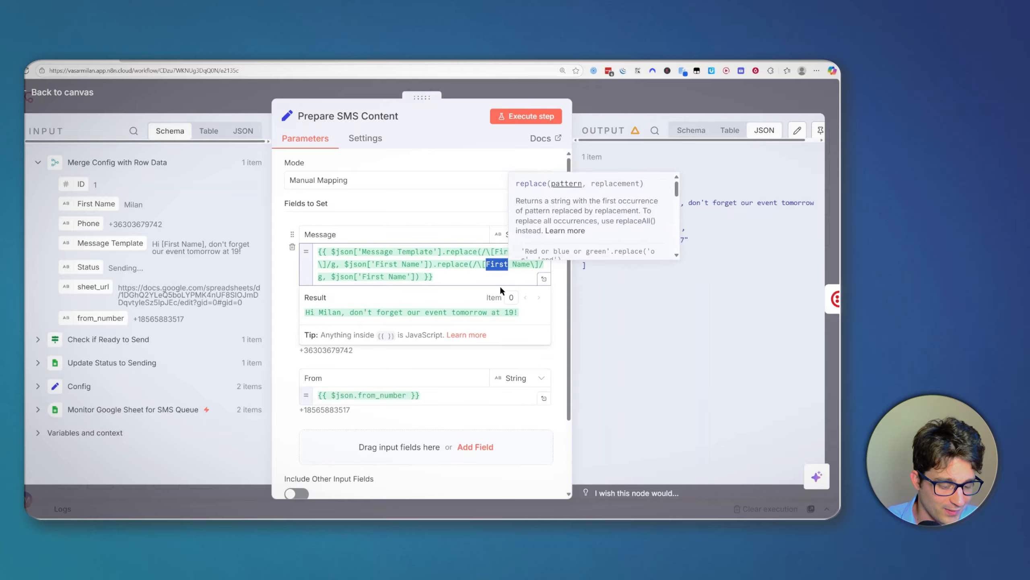
type("Las")
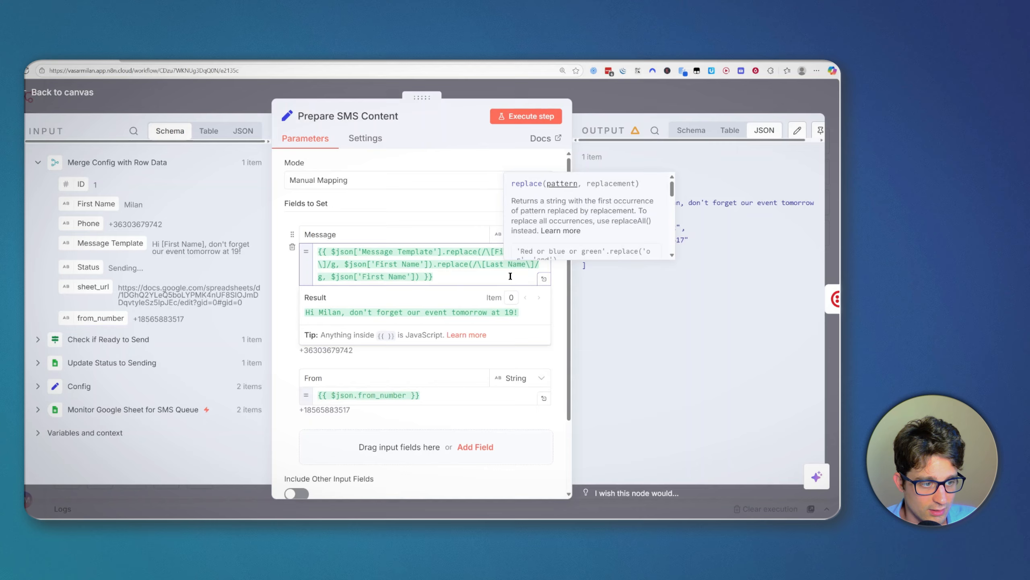
key("ctrl+shift+Left")
double_click(374, 278)
key("ctrl+v")
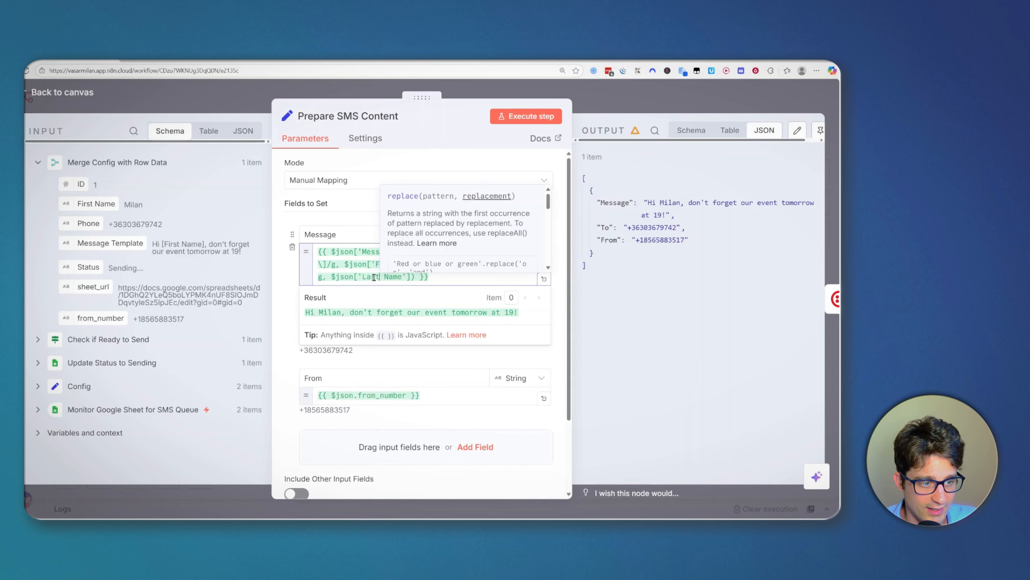
Step: Put each .replace() call and the closing braces on their own lines in the expression
left_click_drag(433, 264, 415, 279)
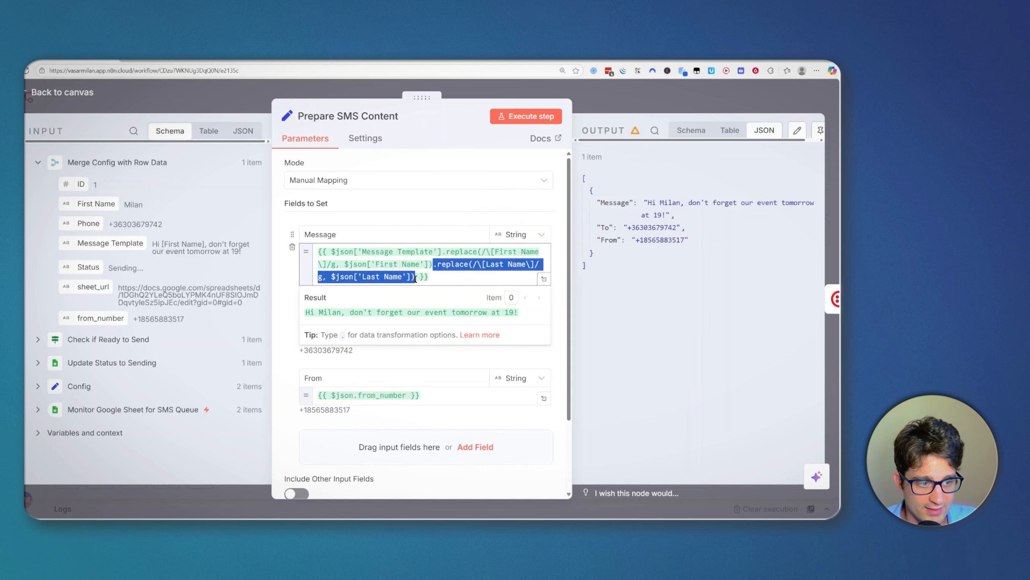
left_click(450, 251)
left_click(444, 252)
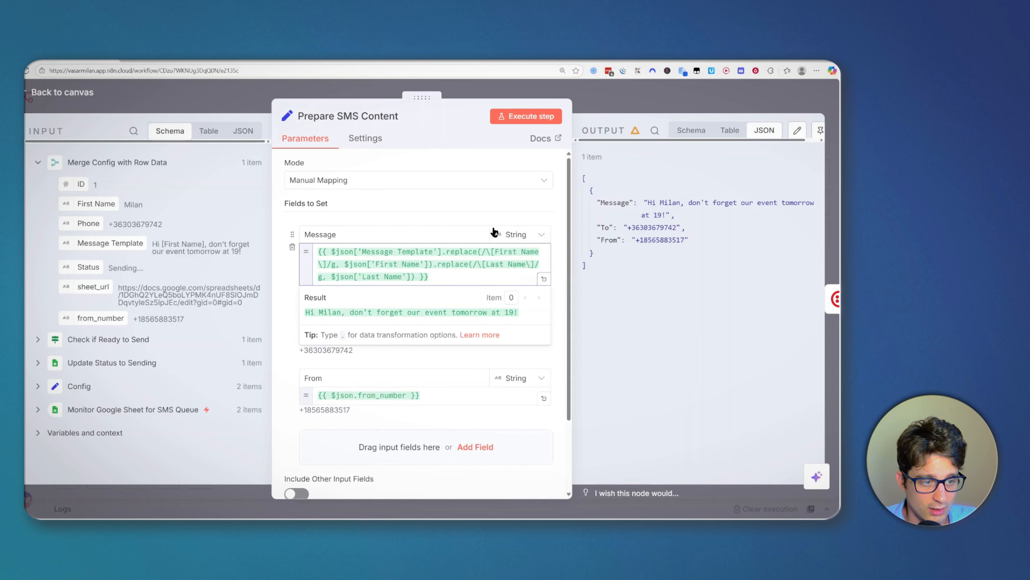
key("Return")
left_click(544, 268)
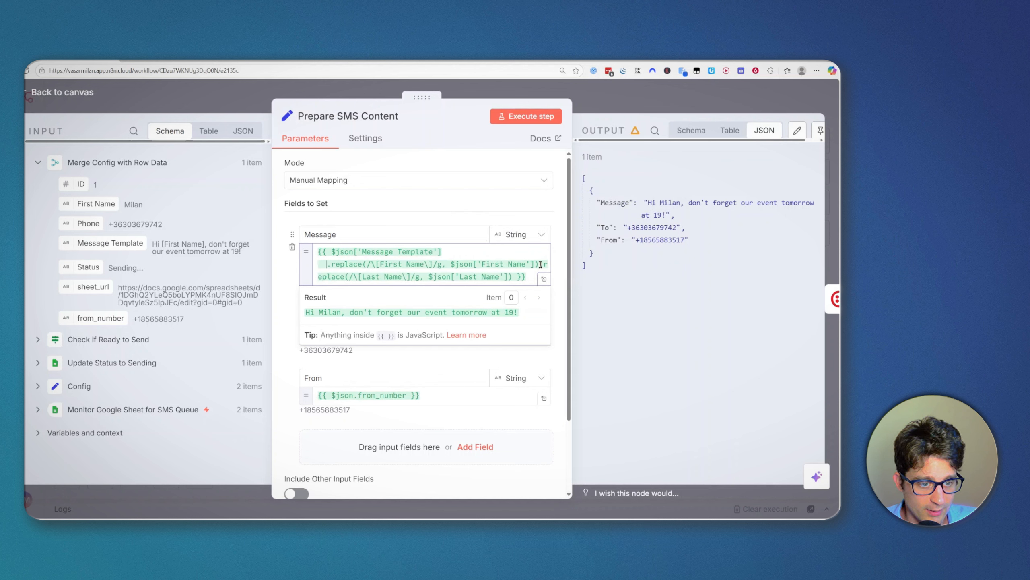
key("Return")
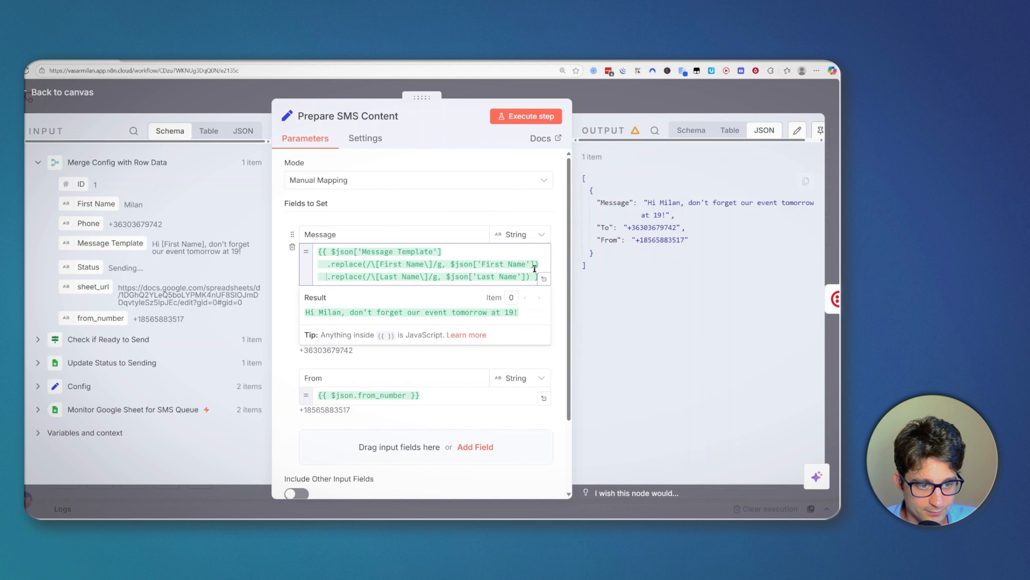
left_click(534, 276)
key("Return")
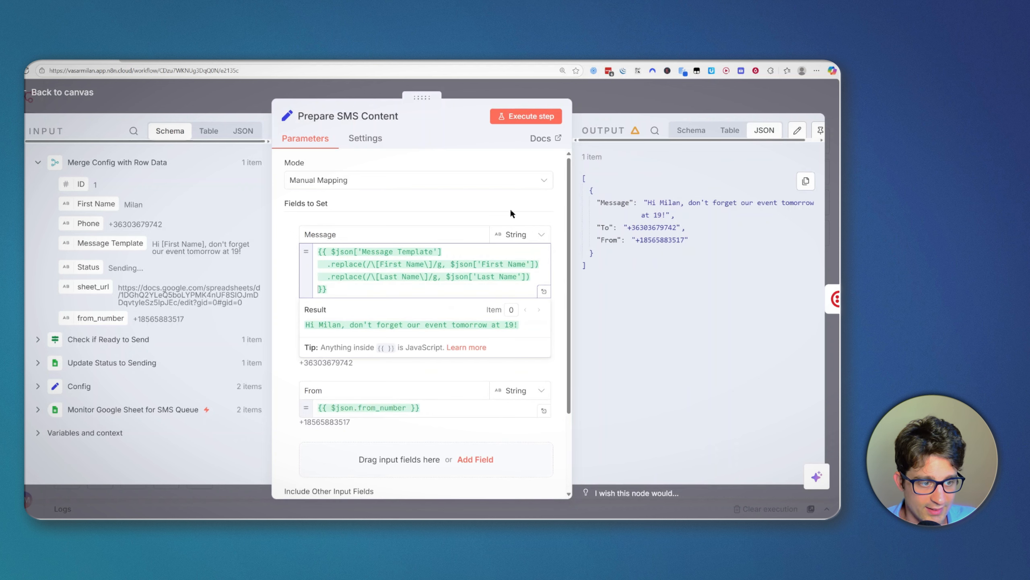
left_click(604, 287)
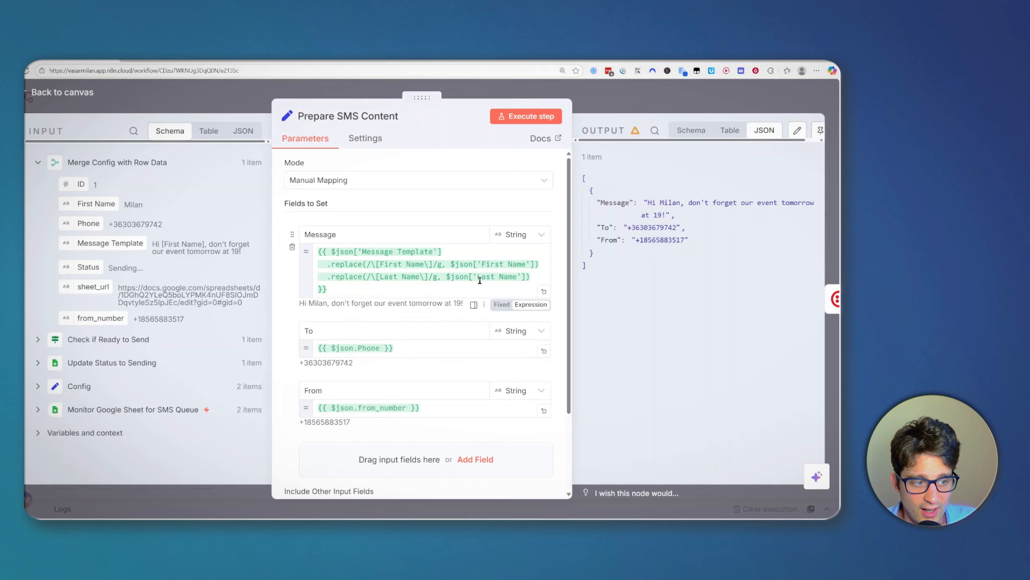
Step: Check the [Last Name] placeholder against the sheet, then close the node back to the canvas
left_click_drag(375, 276, 428, 278)
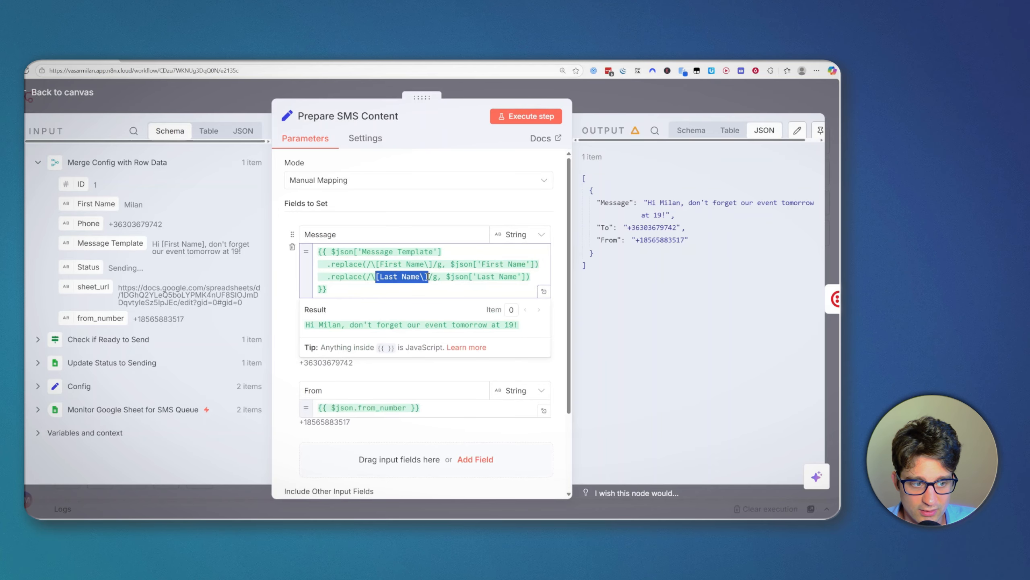
left_click(651, 292)
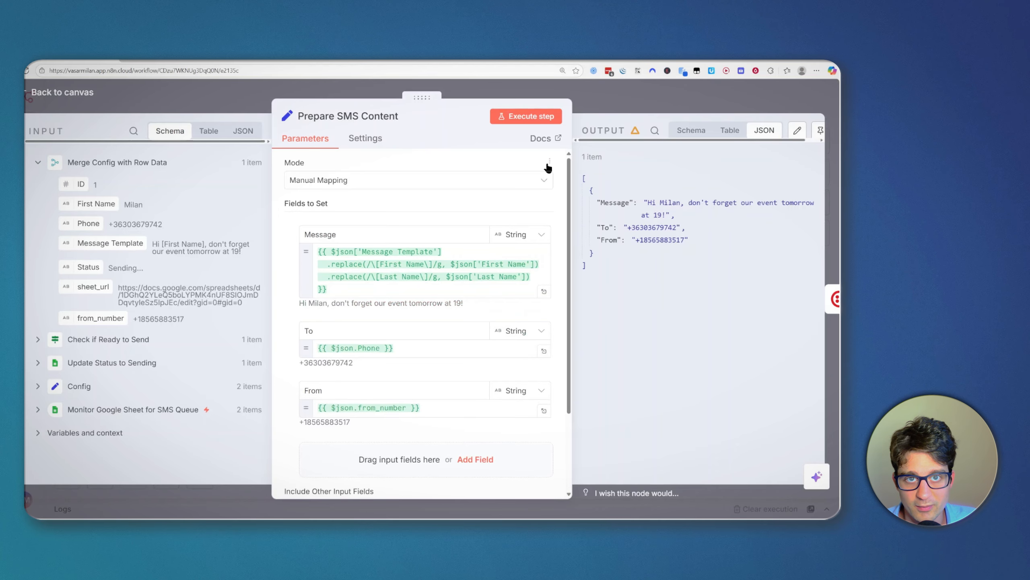
left_click(266, 60)
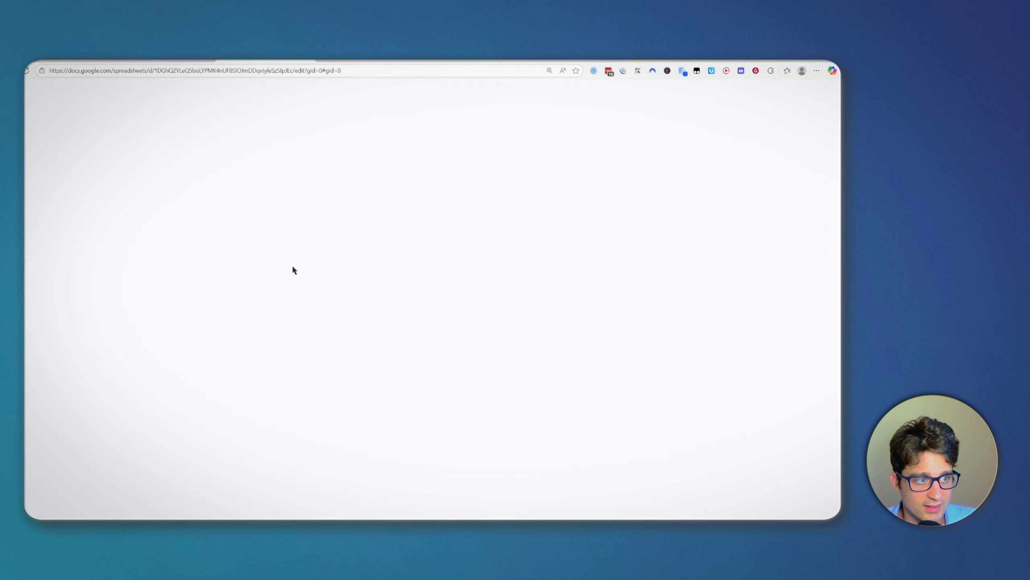
left_click(563, 233)
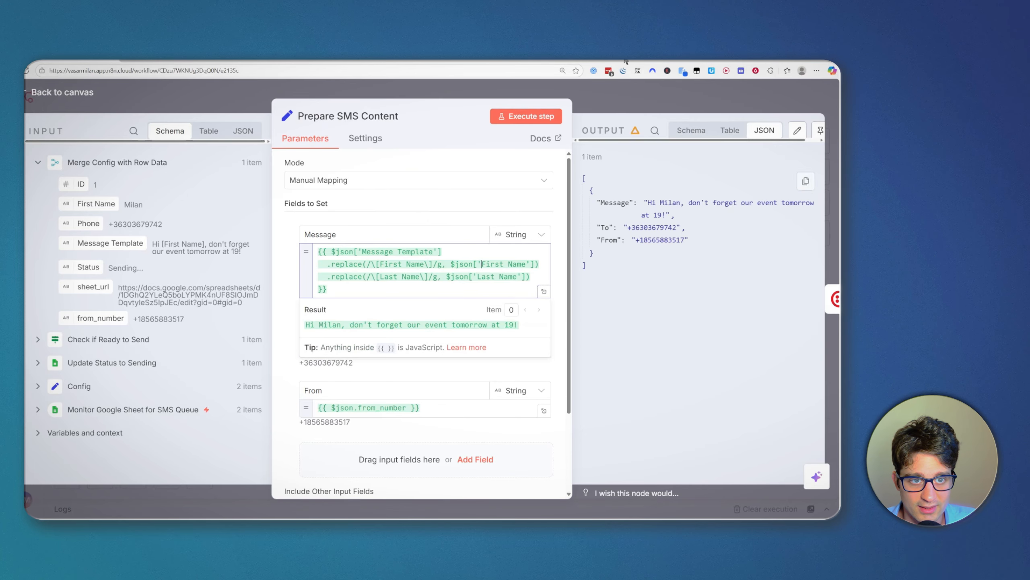
left_click(632, 98)
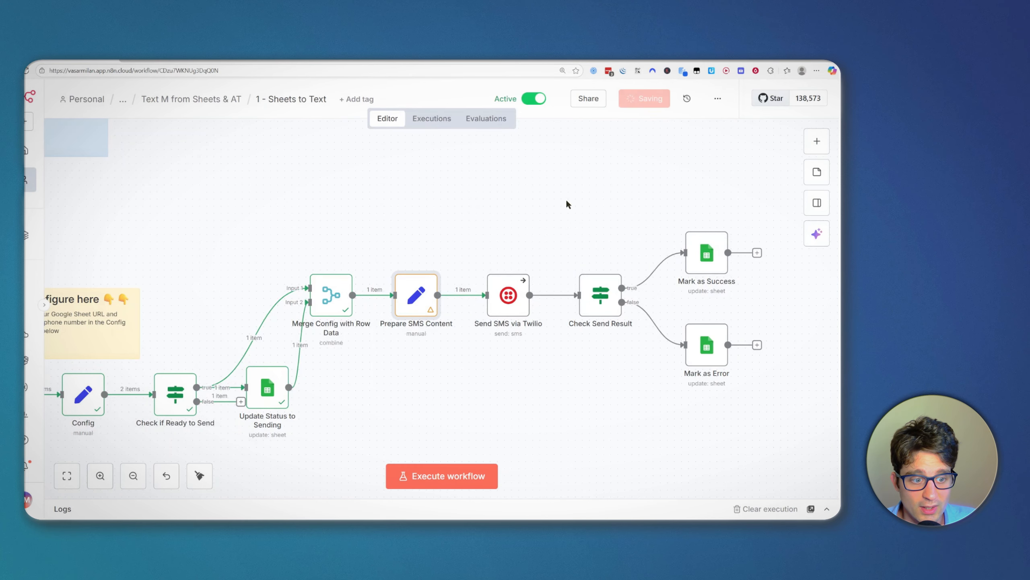
scroll(540, 203, "right", 2)
scroll(539, 200, "right", 1)
left_click_drag(443, 244, 529, 348)
left_click(513, 338)
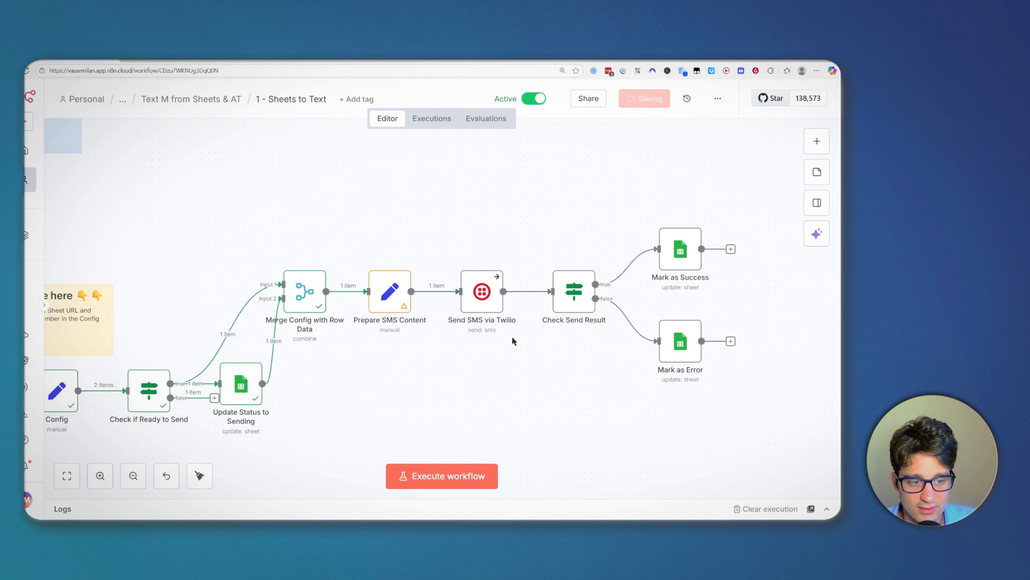
left_click(583, 289)
double_click(585, 281)
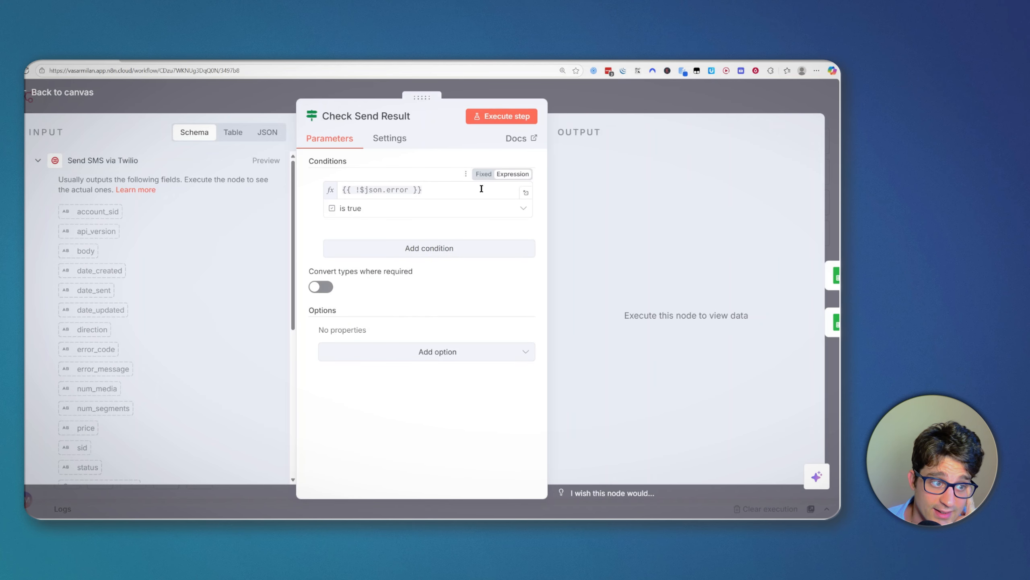
double_click(408, 189)
left_click(382, 190)
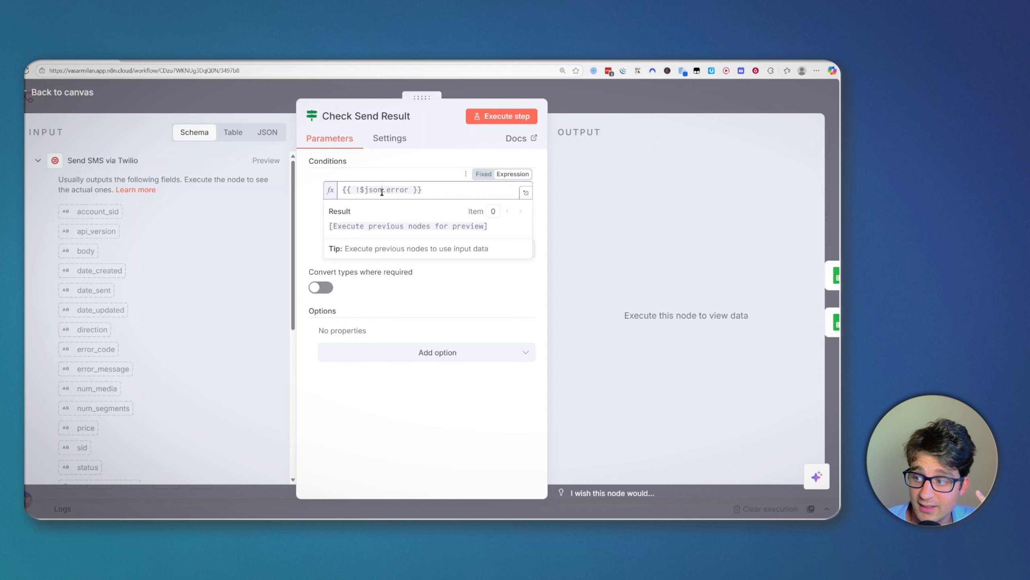
left_click(649, 243)
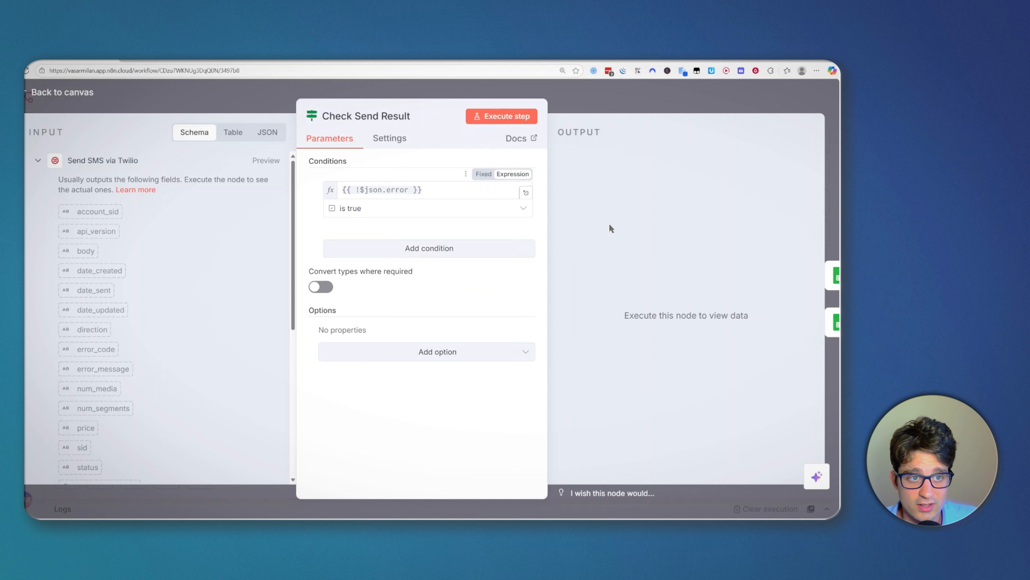
left_click(593, 94)
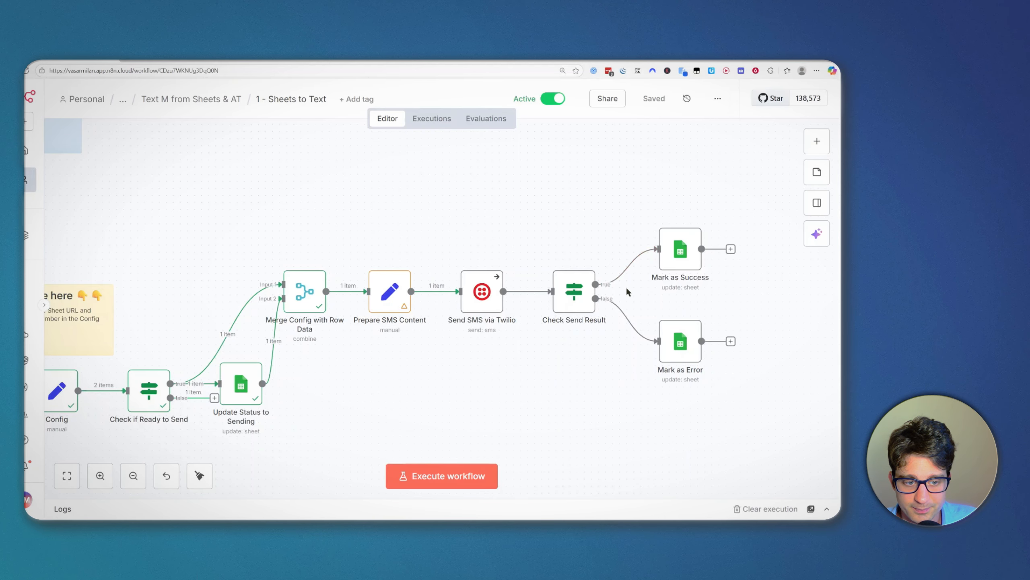
left_click_drag(577, 212, 569, 210)
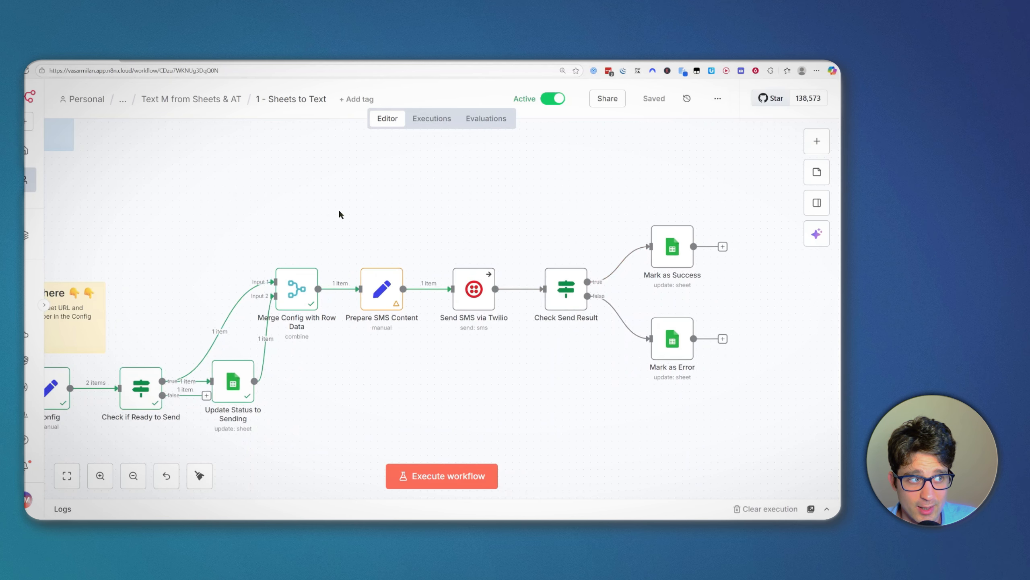
Step: In the Text Message Sender Template sheet, set row 1's Status to New
left_click(279, 61)
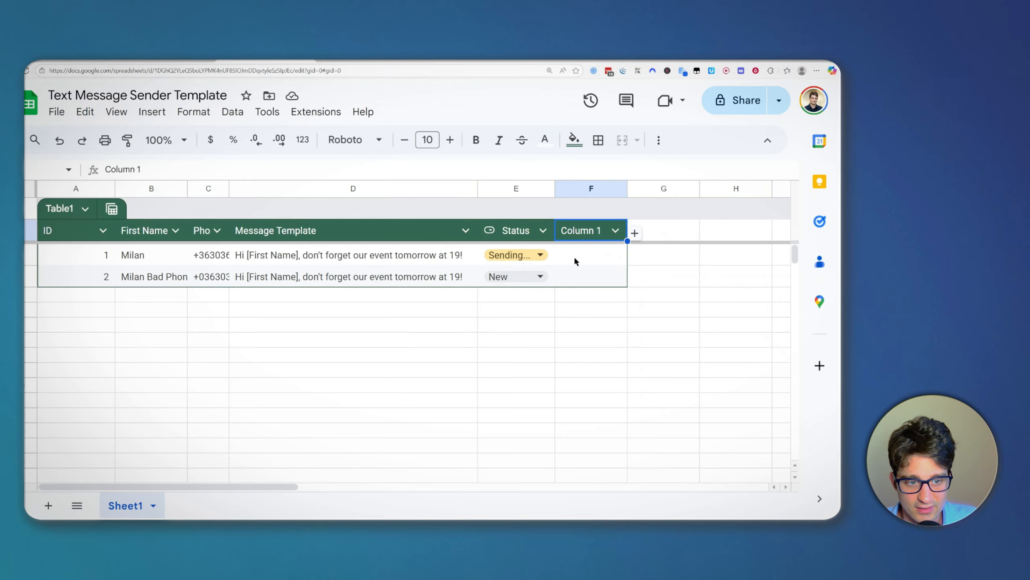
left_click(536, 253)
left_click_drag(217, 259, 215, 277)
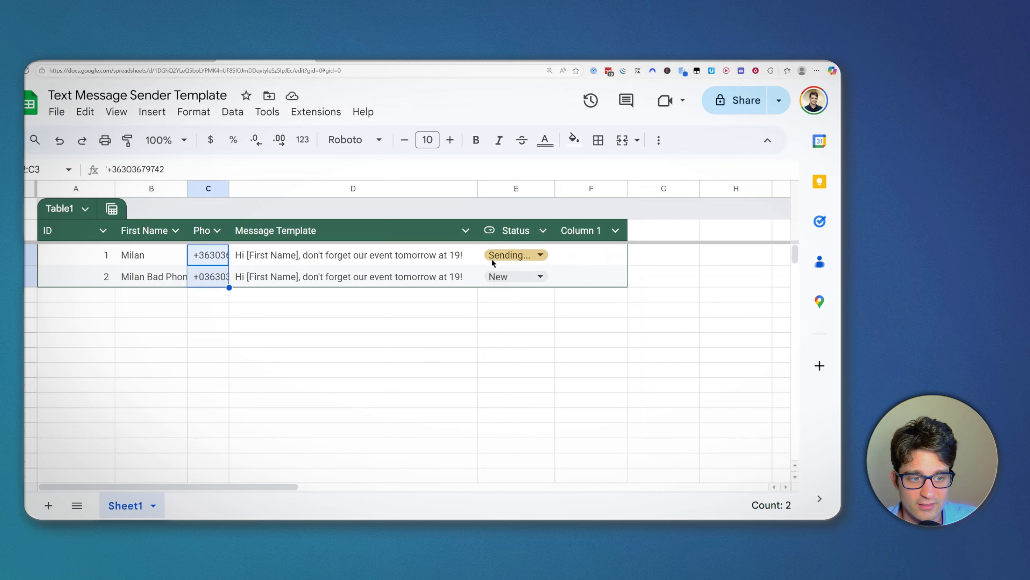
left_click(491, 257)
left_click(537, 299)
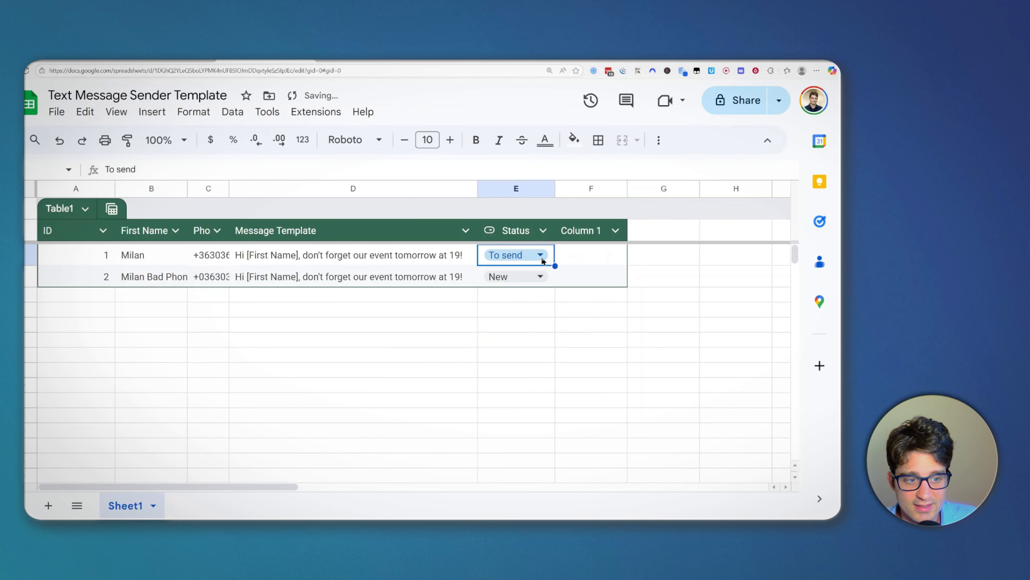
left_click(523, 255)
left_click(526, 277)
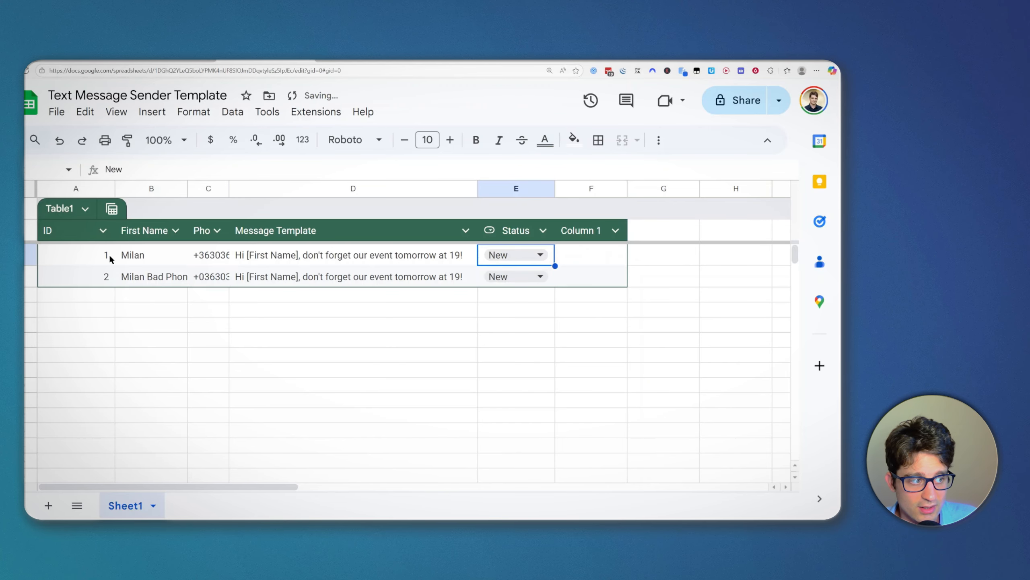
left_click(98, 254)
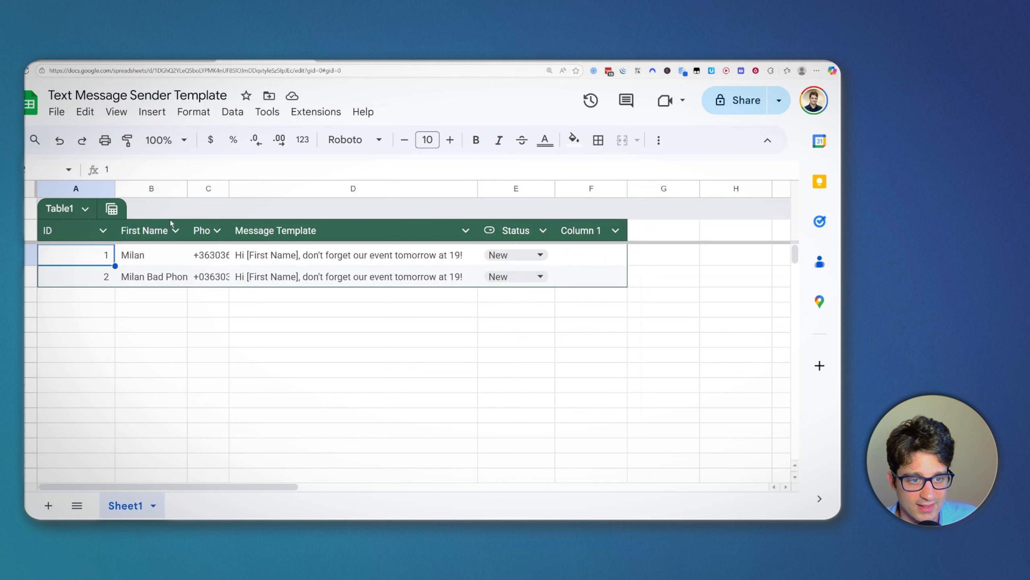
Step: Select the empty Column 1 in column F, leaving row 1's Status at New
left_click(603, 186)
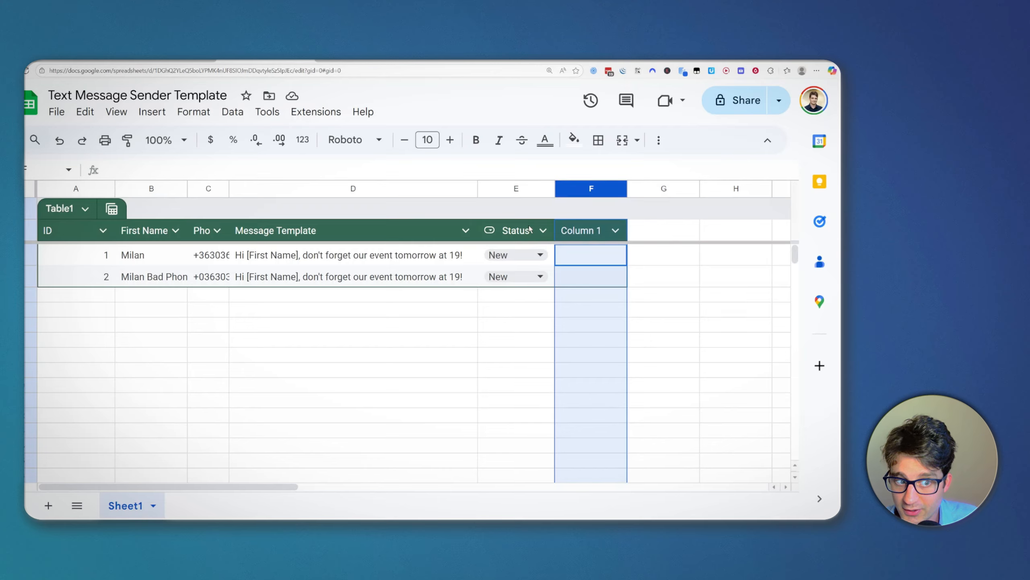
left_click(504, 254)
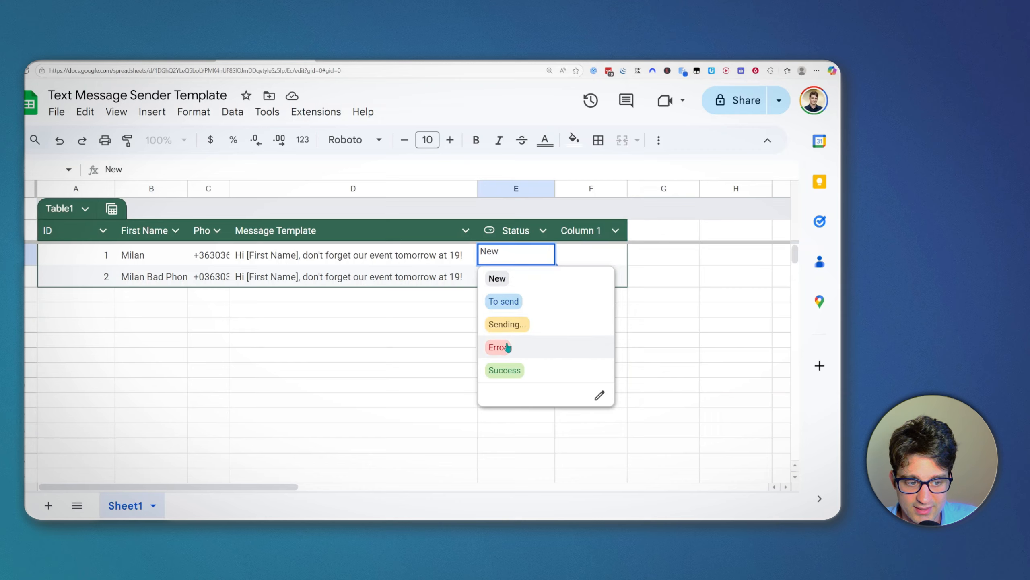
left_click(422, 337)
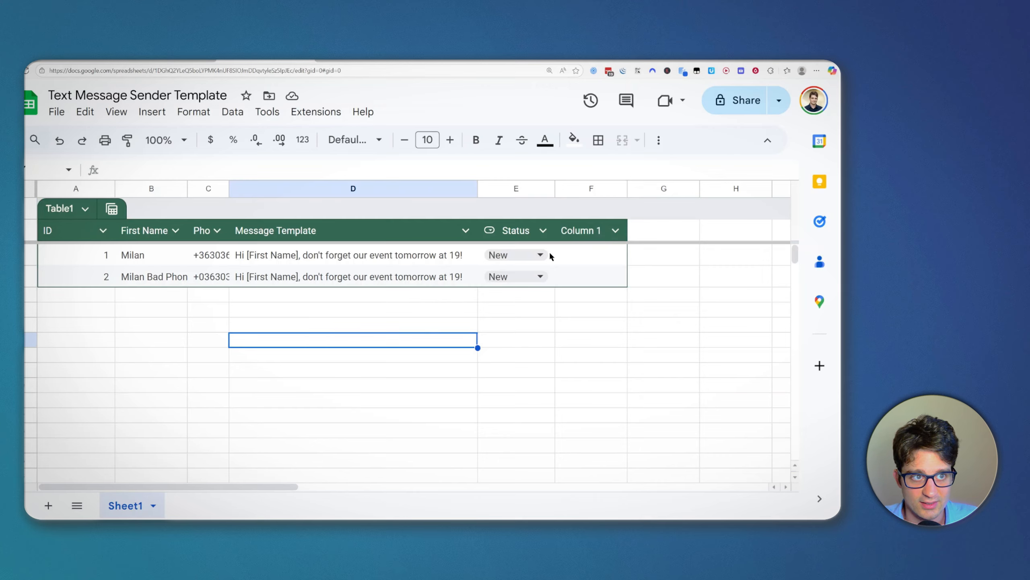
left_click(569, 191)
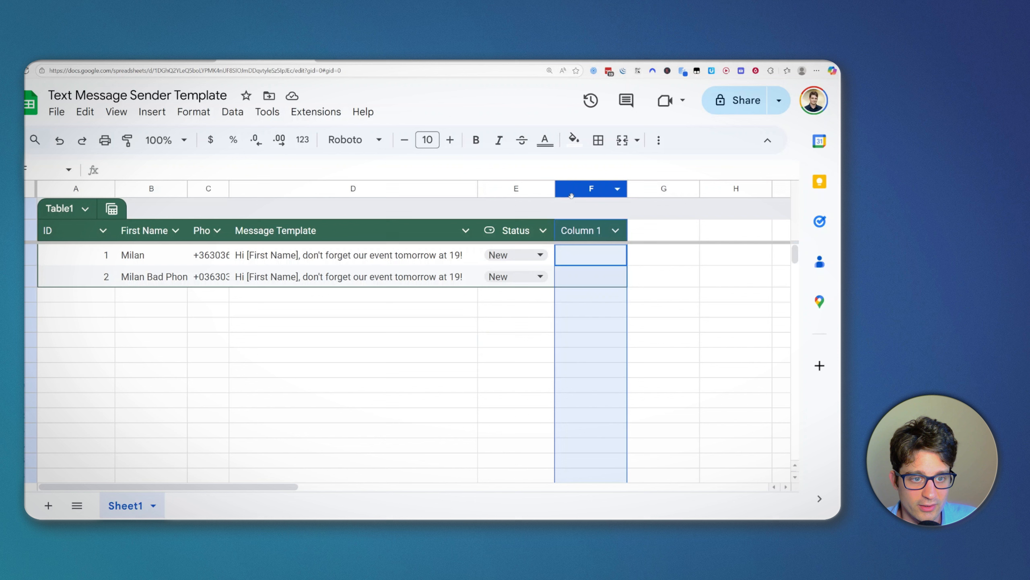
Step: Delete the empty column F (Column 1) and confirm row 1's Status remains New
right_click(571, 196)
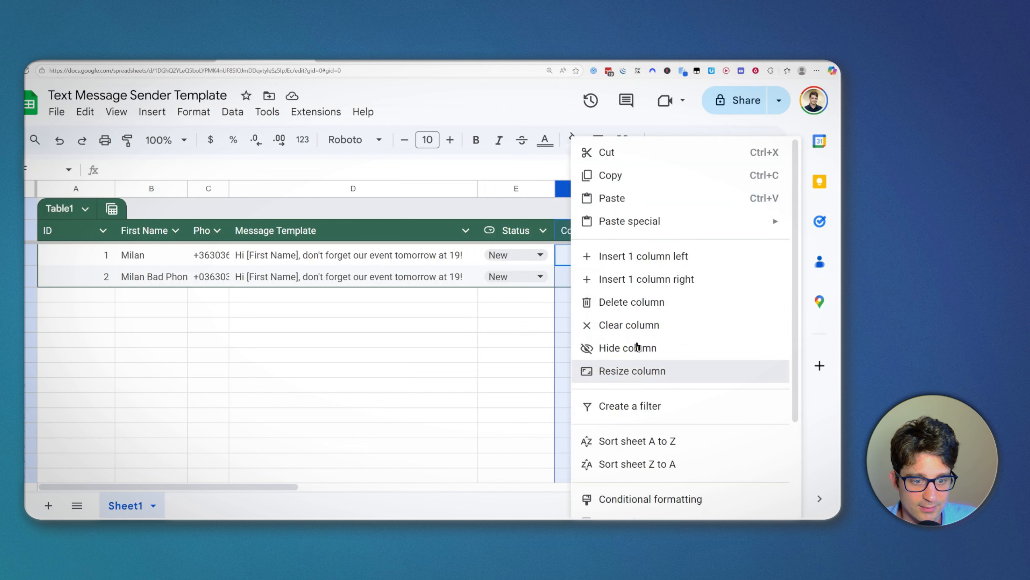
left_click(645, 303)
left_click(577, 300)
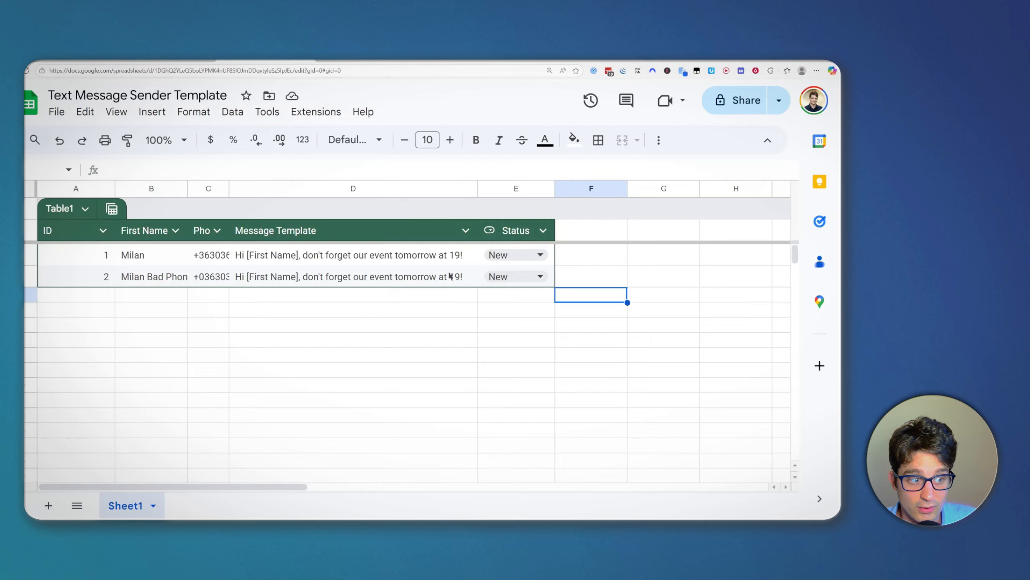
left_click(512, 251)
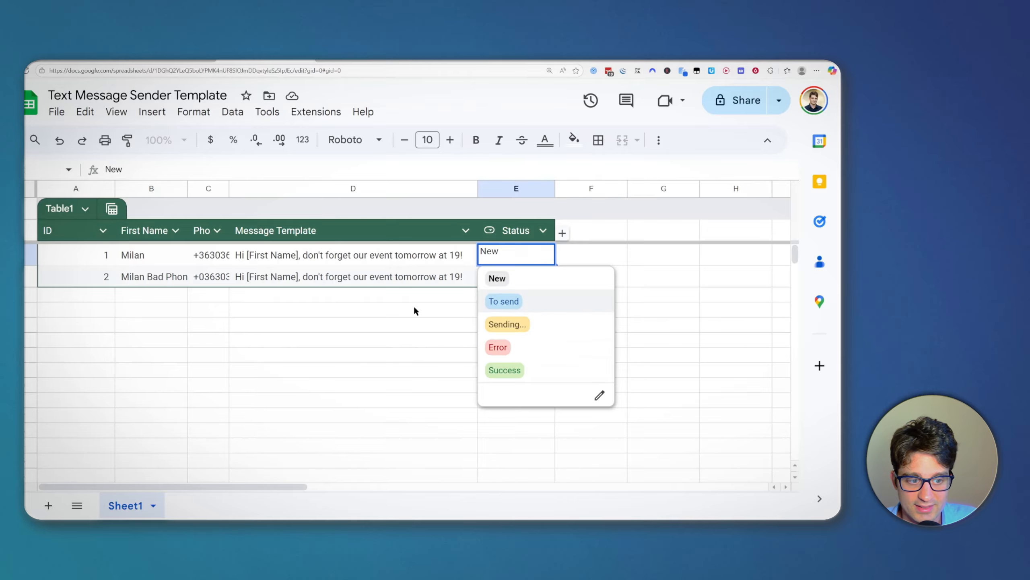
left_click(388, 305)
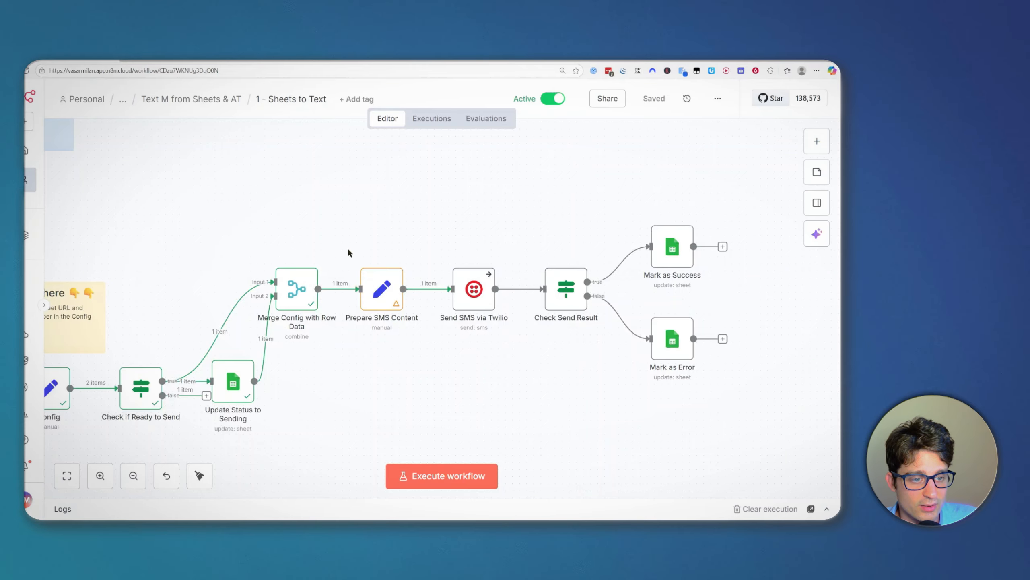
scroll(633, 414, "down", 2)
mouse_move(623, 312)
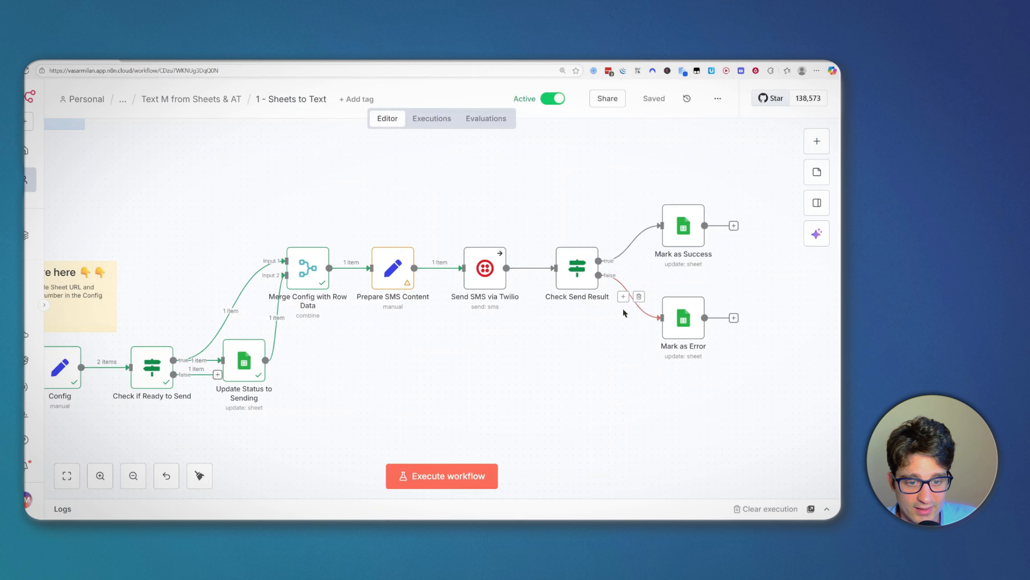
left_click_drag(538, 157, 745, 374)
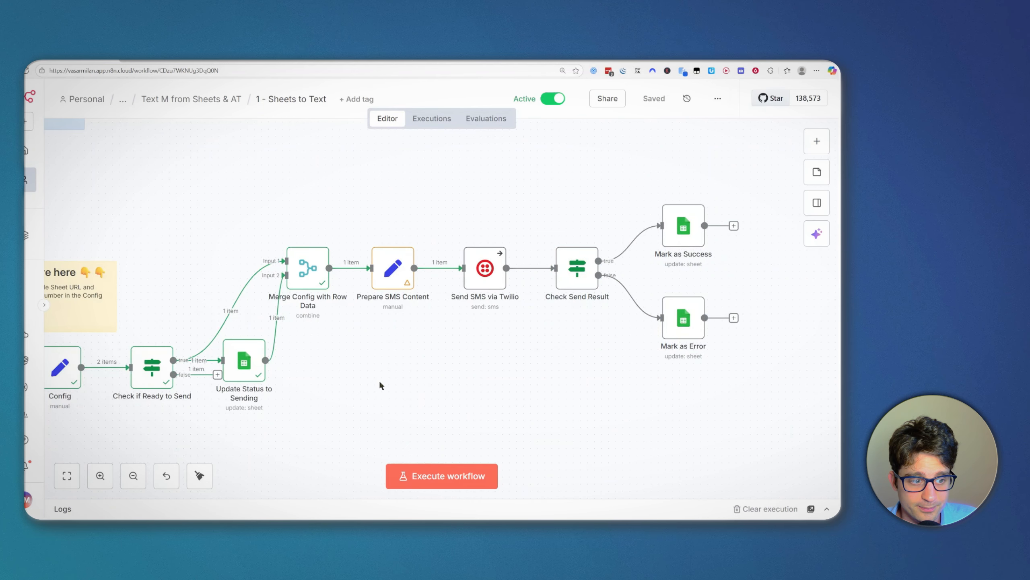
scroll(380, 386, "left", 3)
scroll(412, 357, "left", 2)
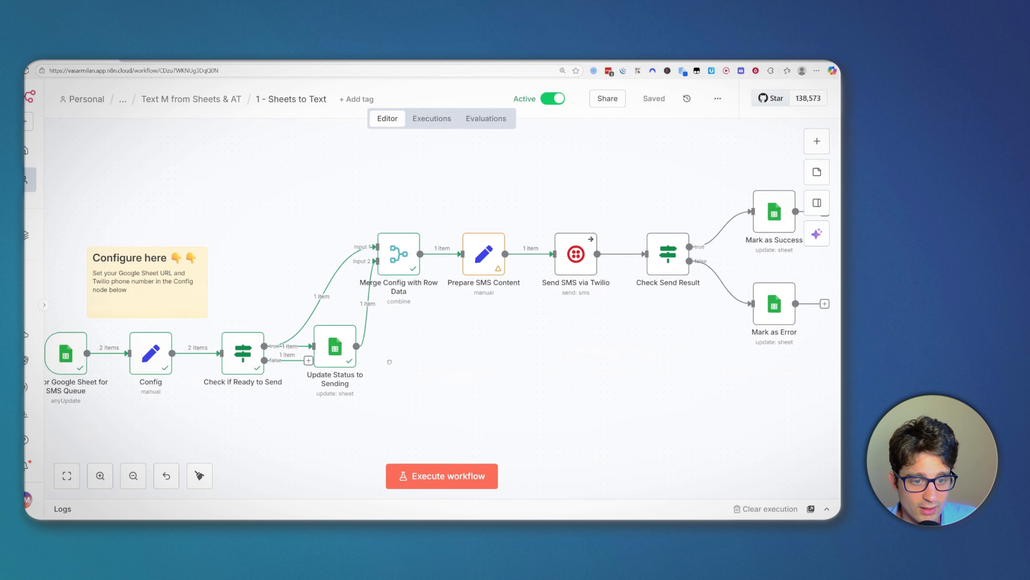
scroll(389, 361, "right", 3)
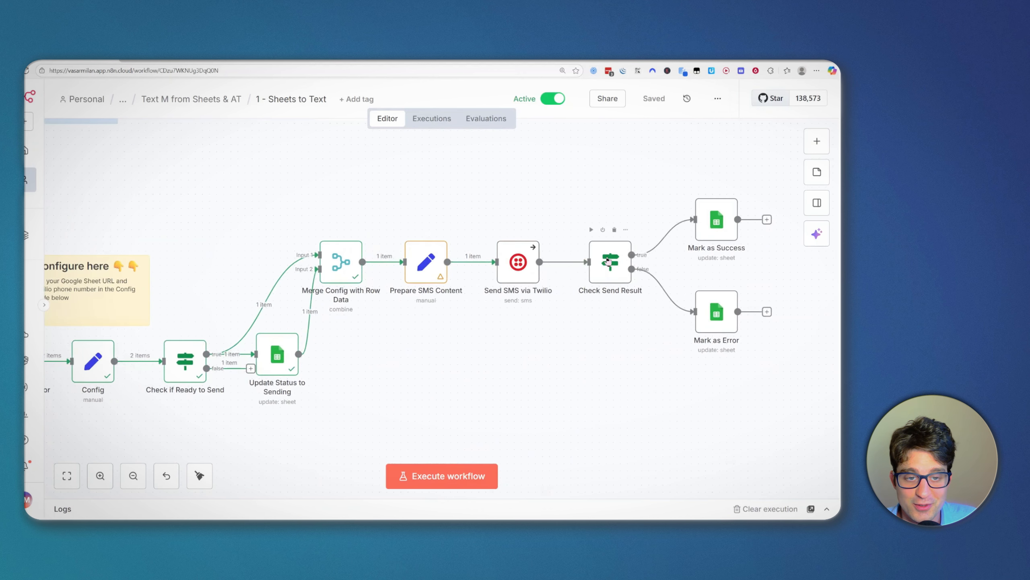
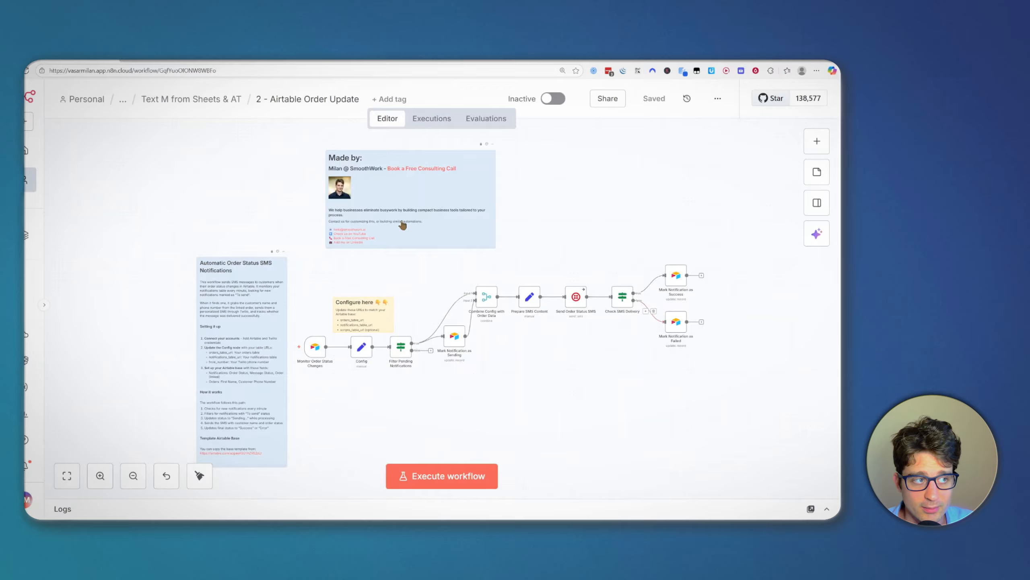
Step: Switch to the Airtable tab showing the Order Mgmt Base's Orders table
left_click(181, 60)
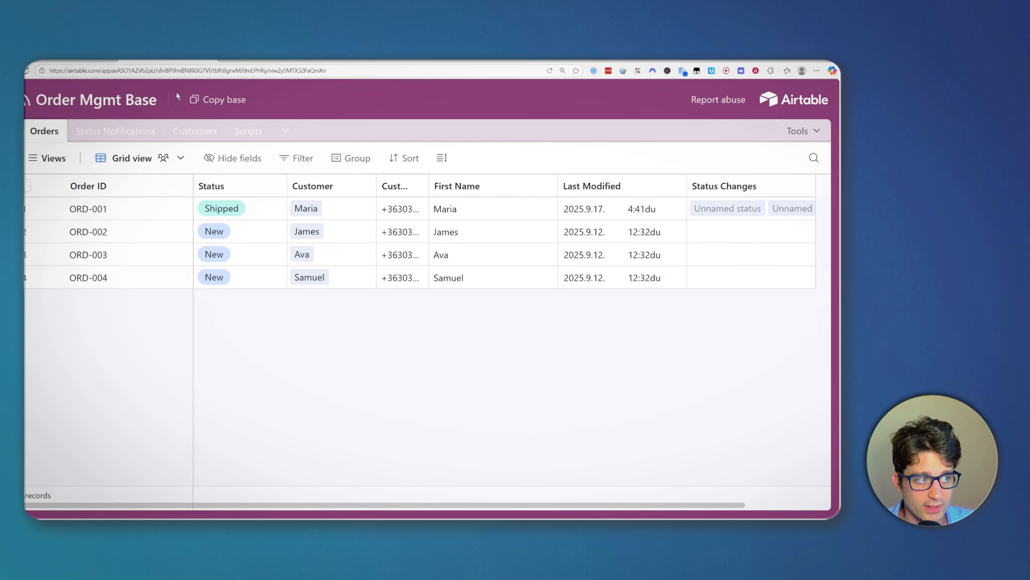
Step: Copy the Order Mgmt Base and add it to the Automable Workspace
left_click(228, 100)
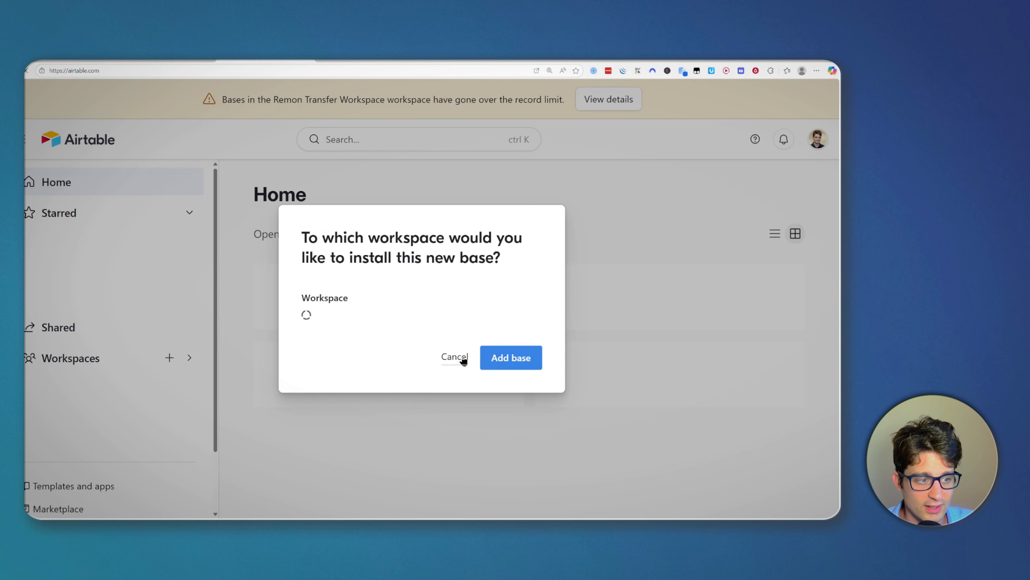
left_click(507, 364)
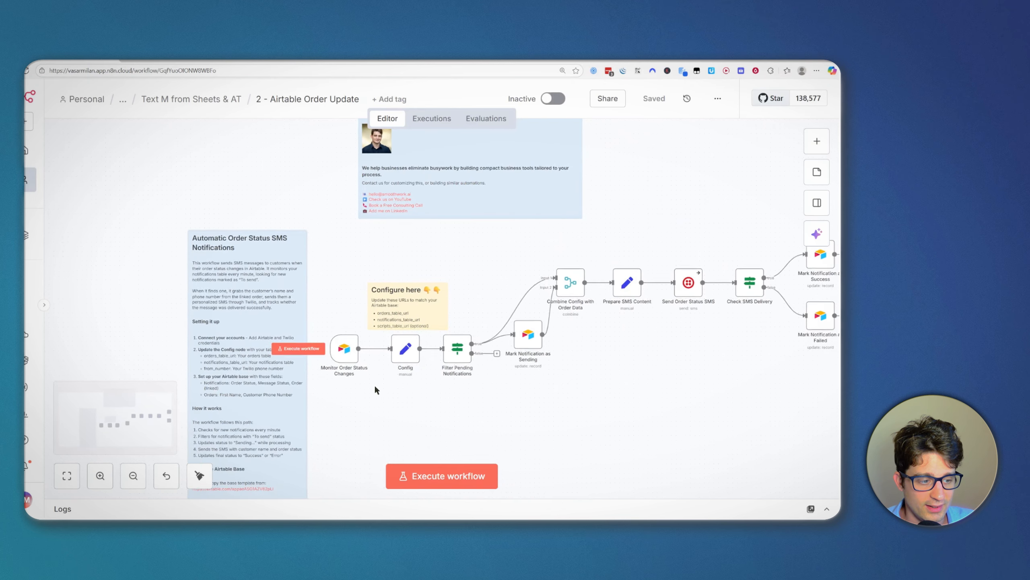
Step: Check the trigger's Base and Table reference modes, then copy the Status Notifications table URL
double_click(349, 355)
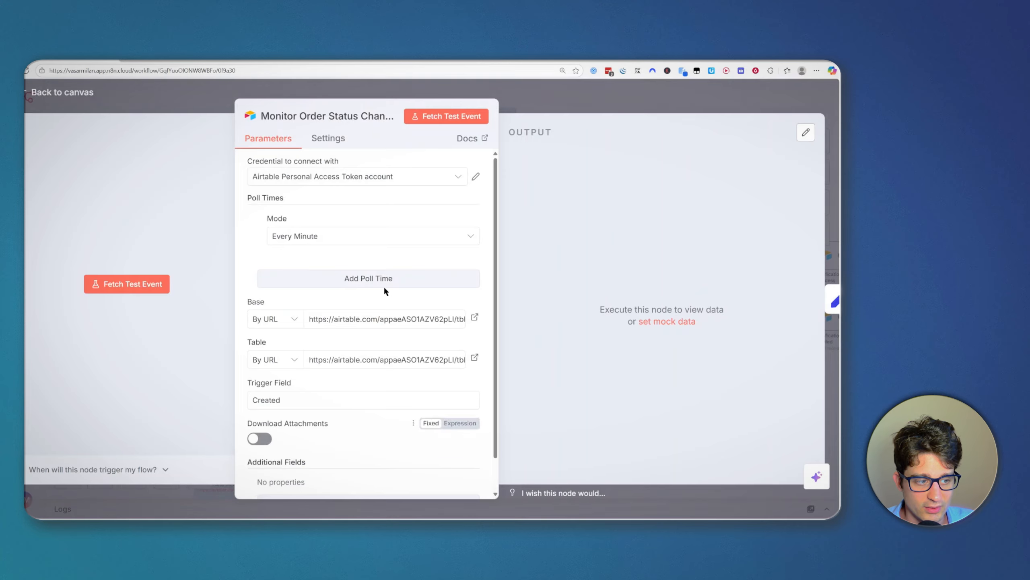
left_click(271, 325)
left_click(320, 303)
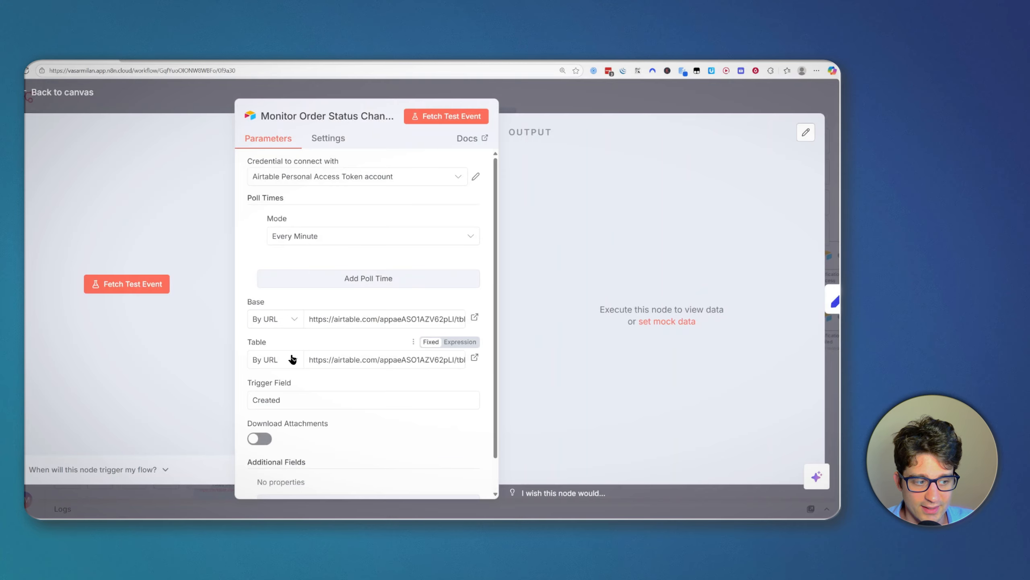
left_click(291, 359)
left_click(323, 343)
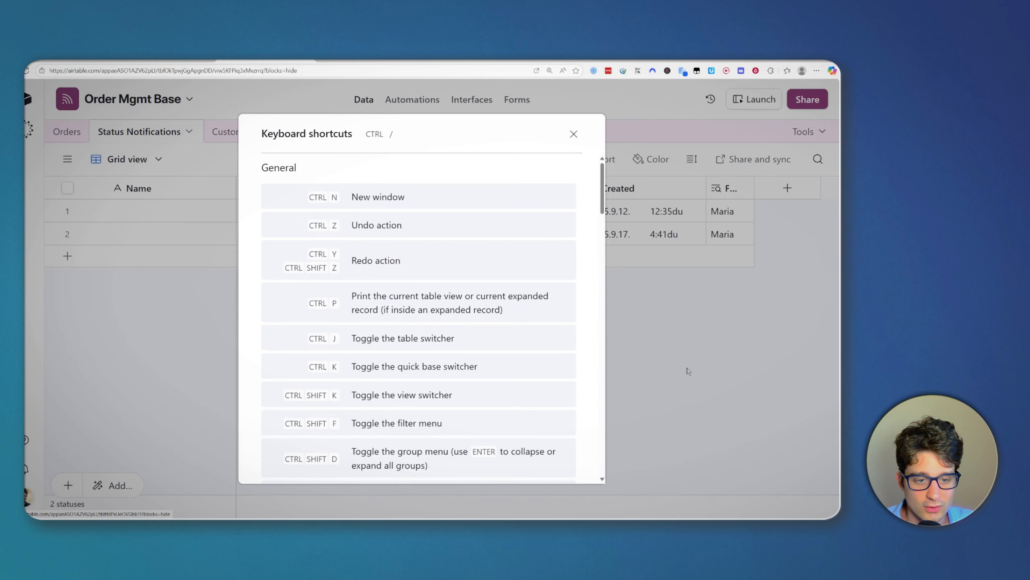
key("Escape")
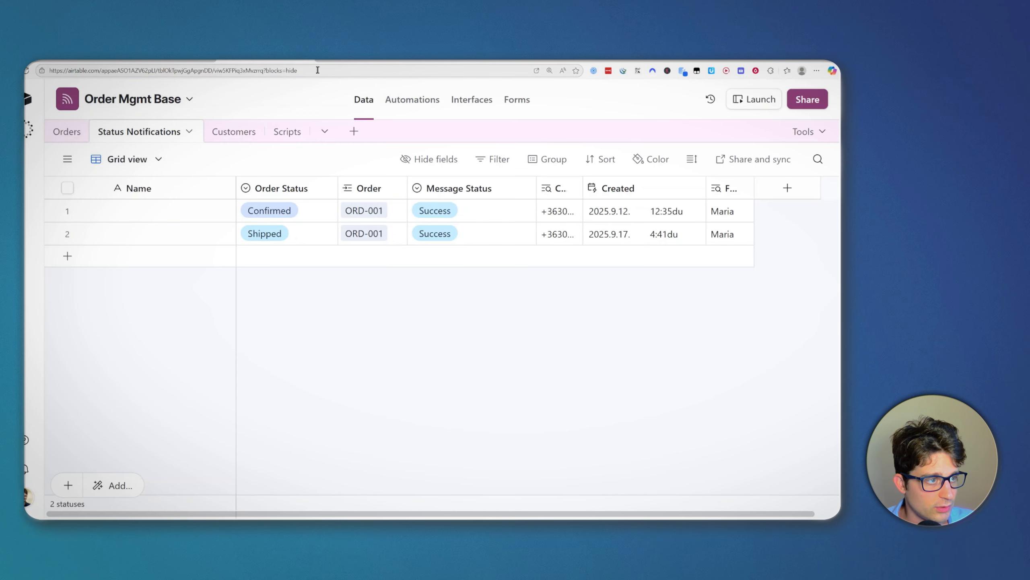
left_click_drag(267, 73, 45, 72)
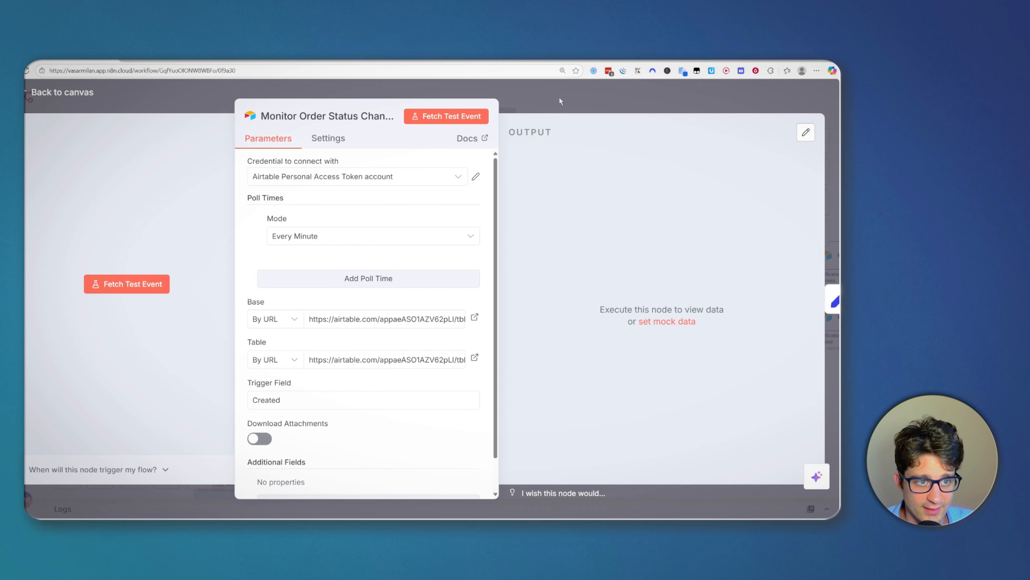
key("Escape")
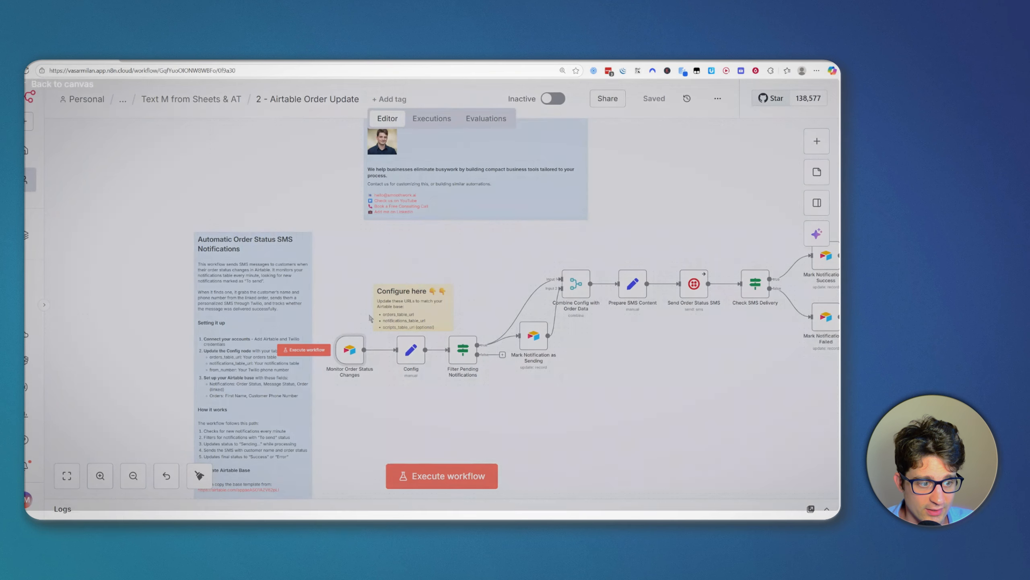
Step: Paste the copied Status Notifications URL into the trigger's Base and Table fields
double_click(344, 356)
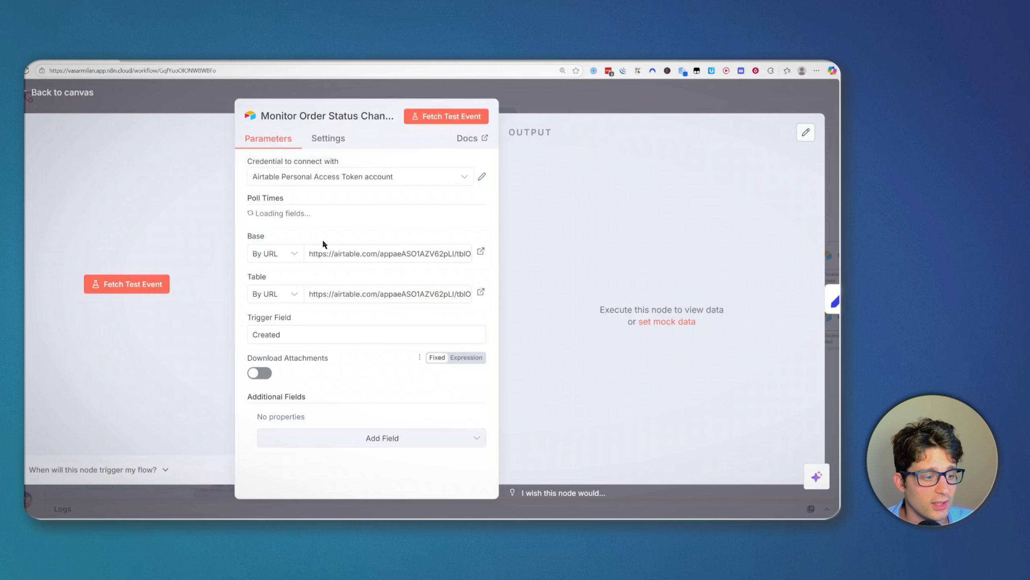
left_click(351, 311)
key("ctrl+a")
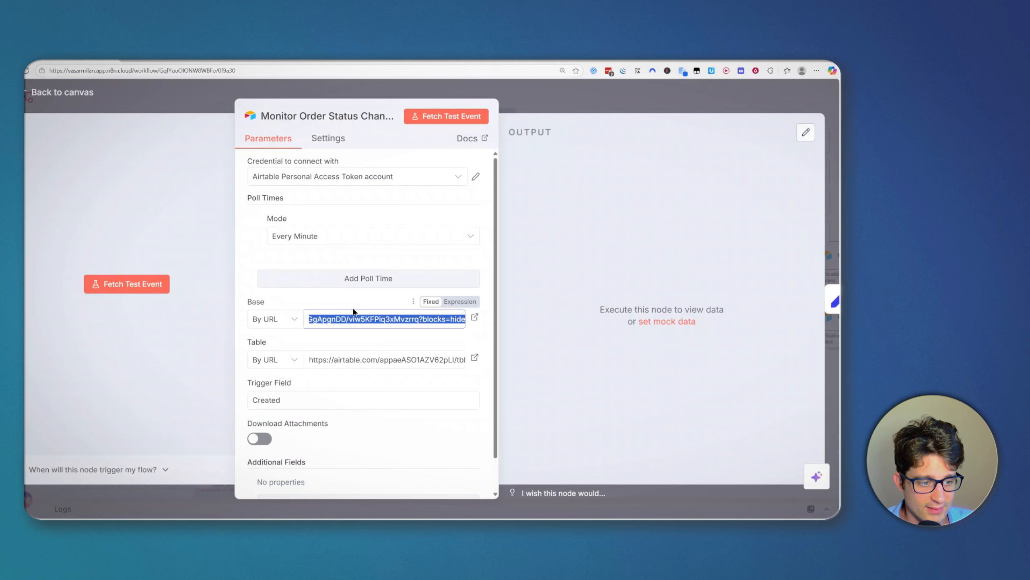
key("ctrl+v")
left_click(350, 302)
left_click(336, 368)
key("ctrl+a")
key("ctrl+v")
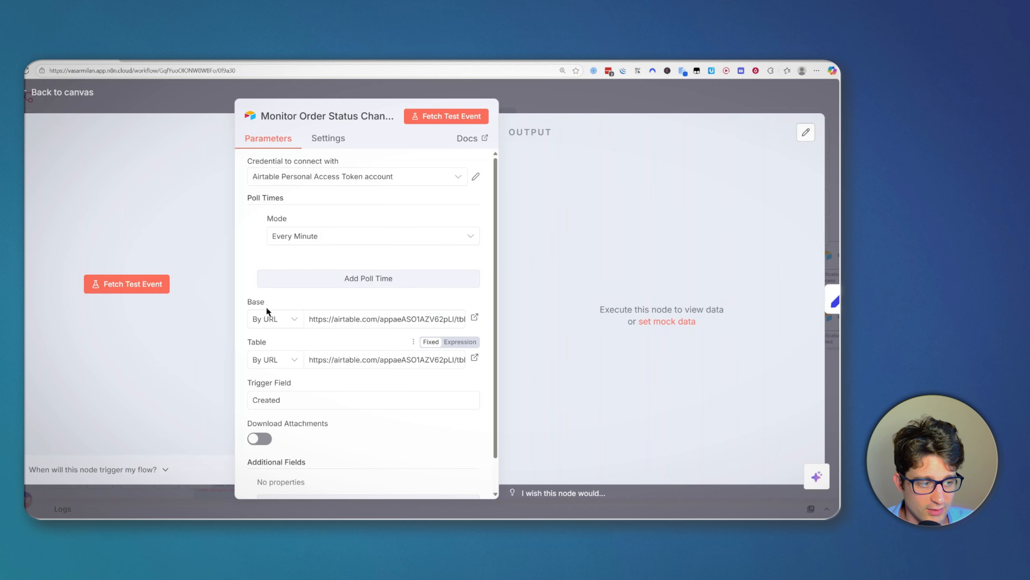
Step: Review the Base and Table reference options and close the trigger settings
left_click(274, 318)
left_click(304, 359)
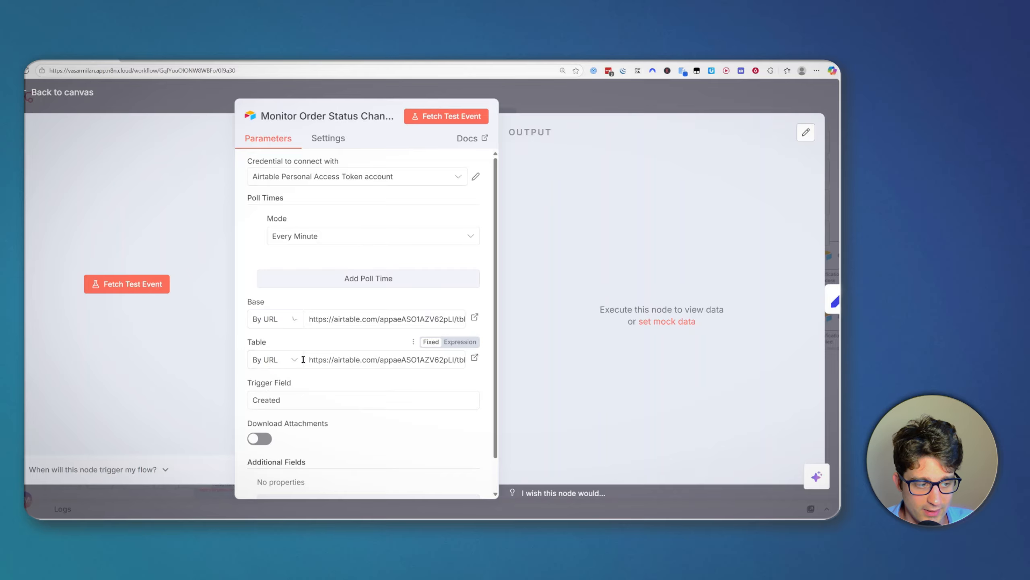
left_click(298, 357)
left_click(285, 415)
scroll(285, 417, "down", 3)
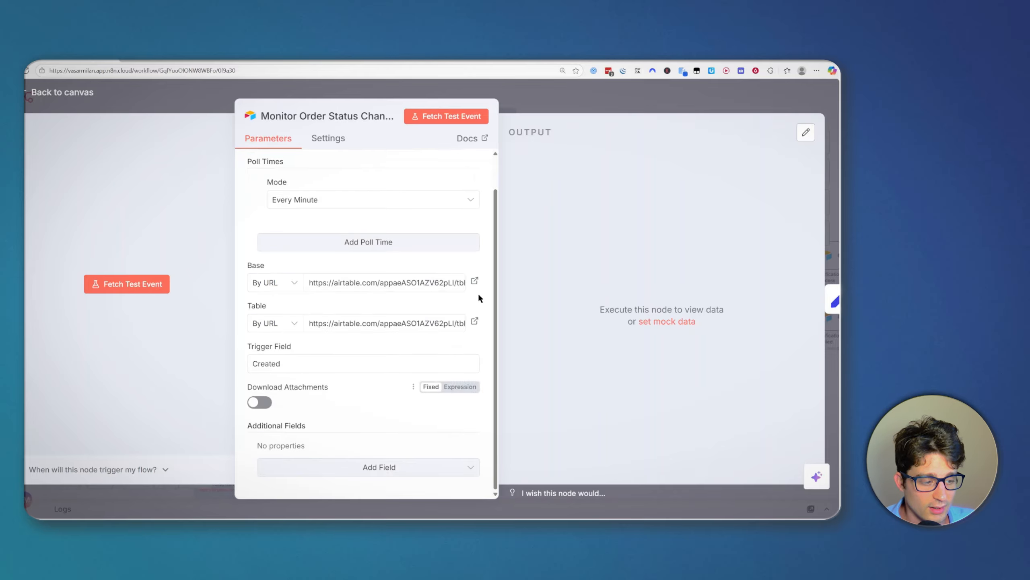
left_click(616, 101)
Step: Review the Config node's orders_table_url and from_number values without changing them
scroll(399, 408, "up", 1)
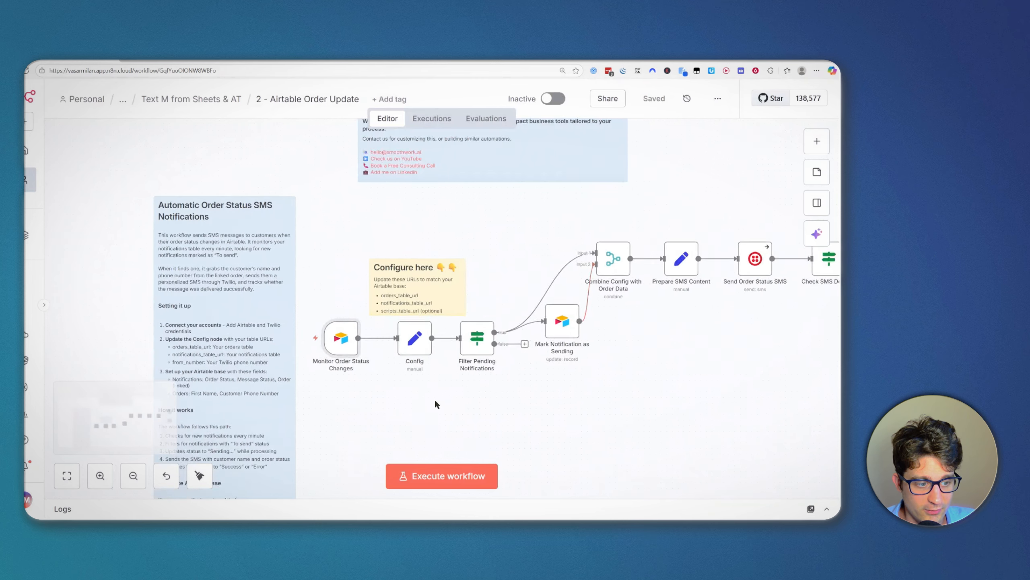
left_click_drag(435, 398, 511, 374)
left_click(491, 319)
double_click(490, 313)
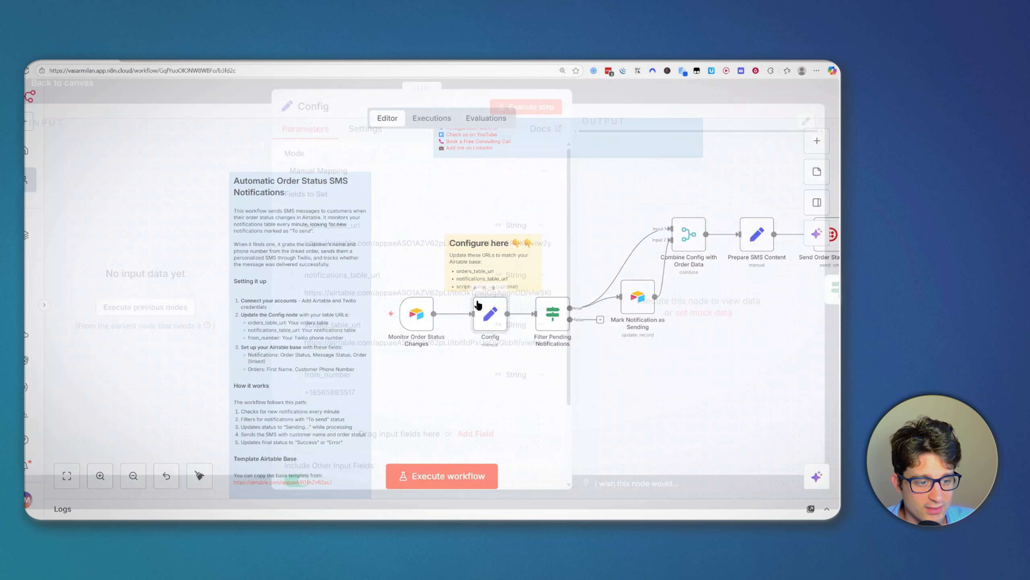
left_click(361, 251)
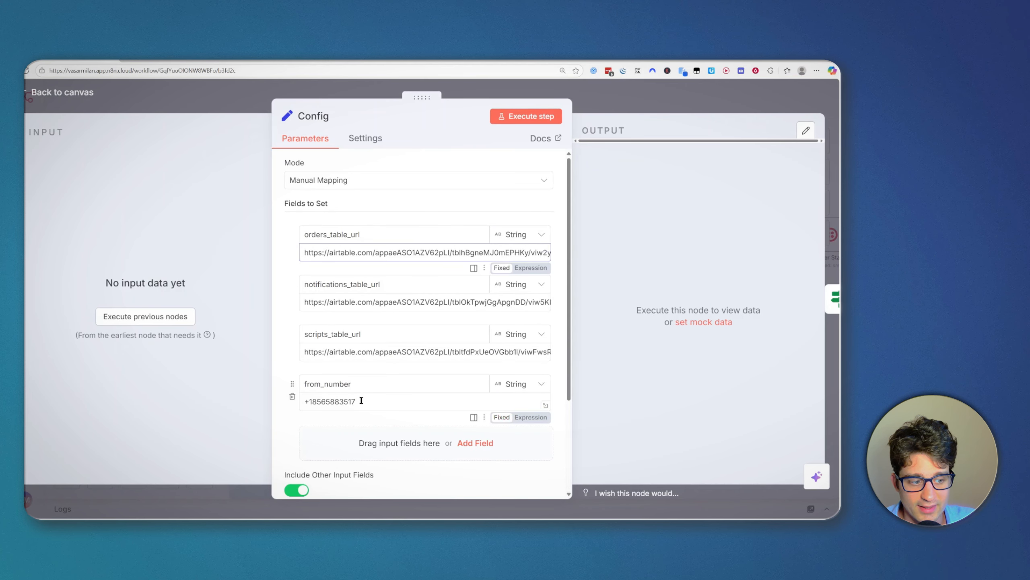
left_click_drag(361, 401, 299, 400)
left_click(366, 368)
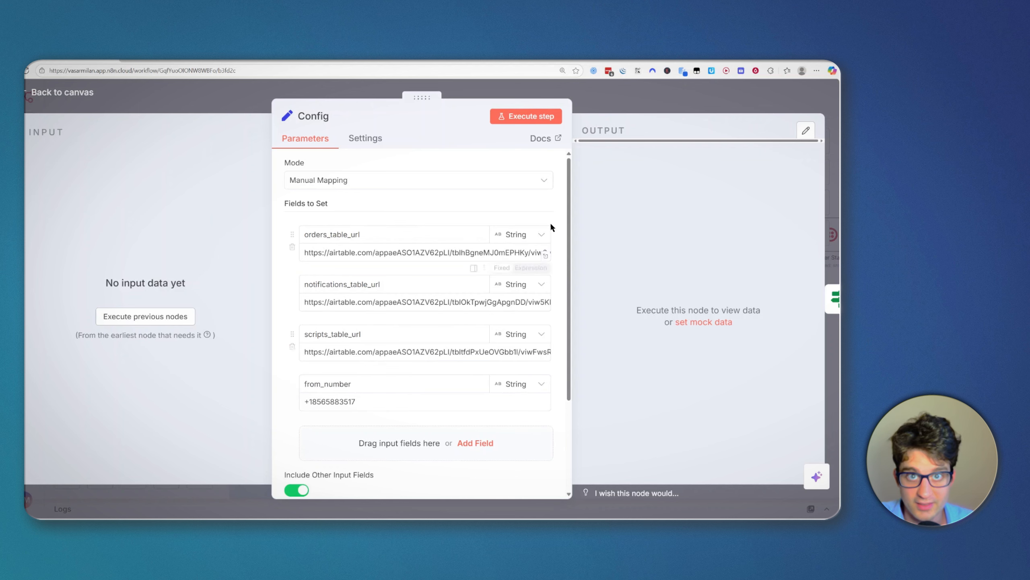
left_click(604, 92)
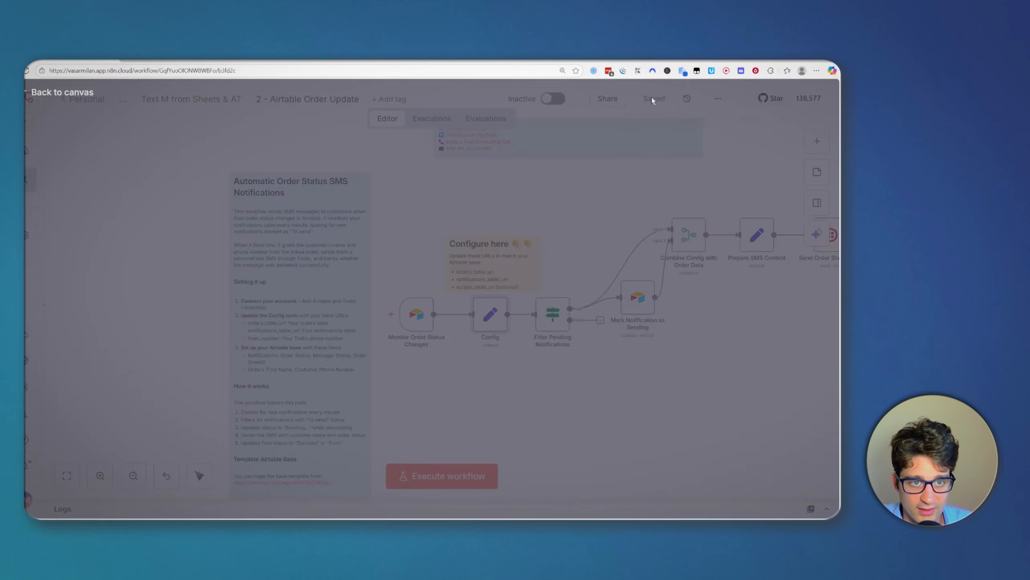
Step: Check the Send Order Status SMS node's available Twilio credentials
scroll(573, 424, "right", 5)
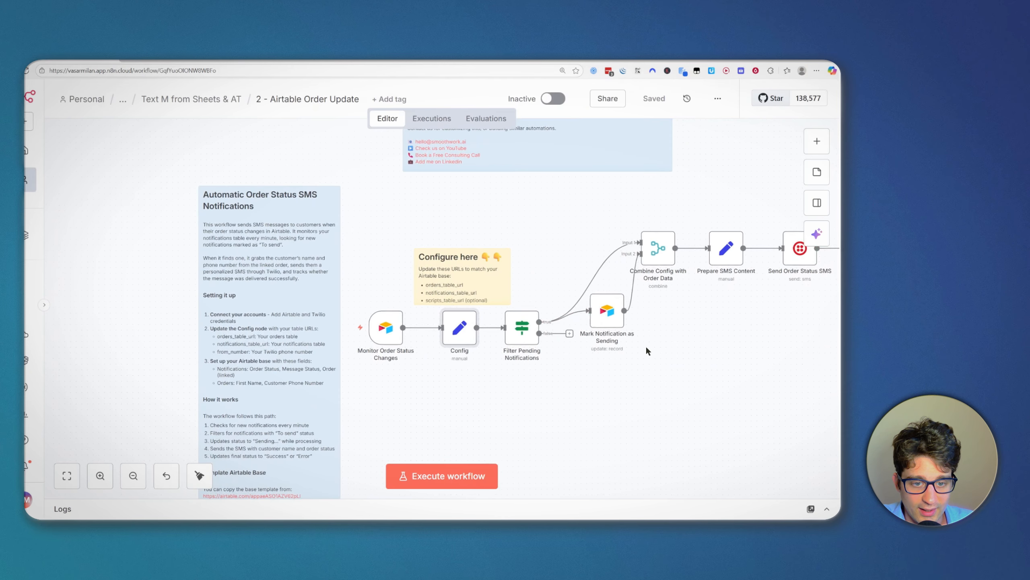
left_click(735, 249)
double_click(714, 258)
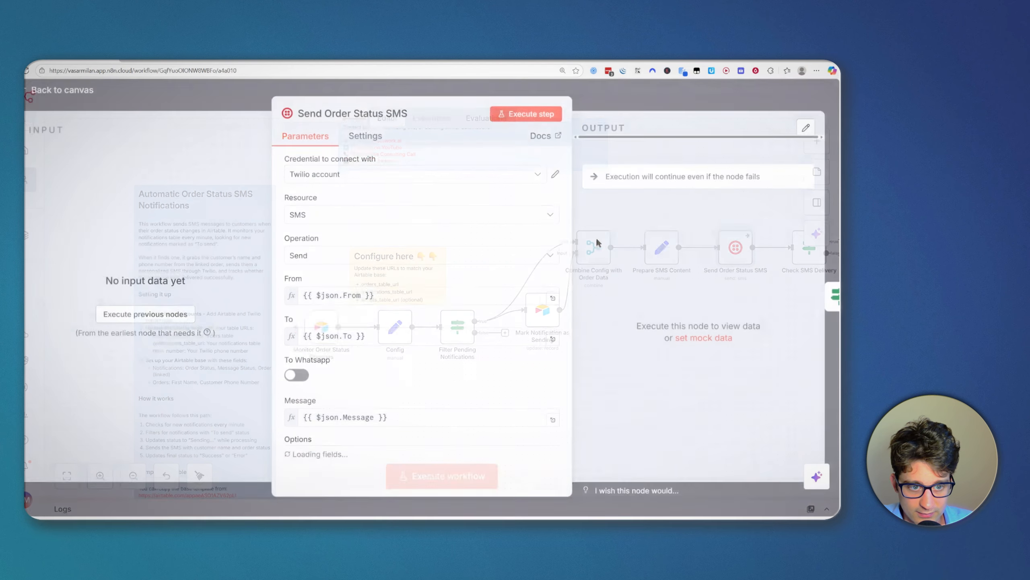
left_click(339, 186)
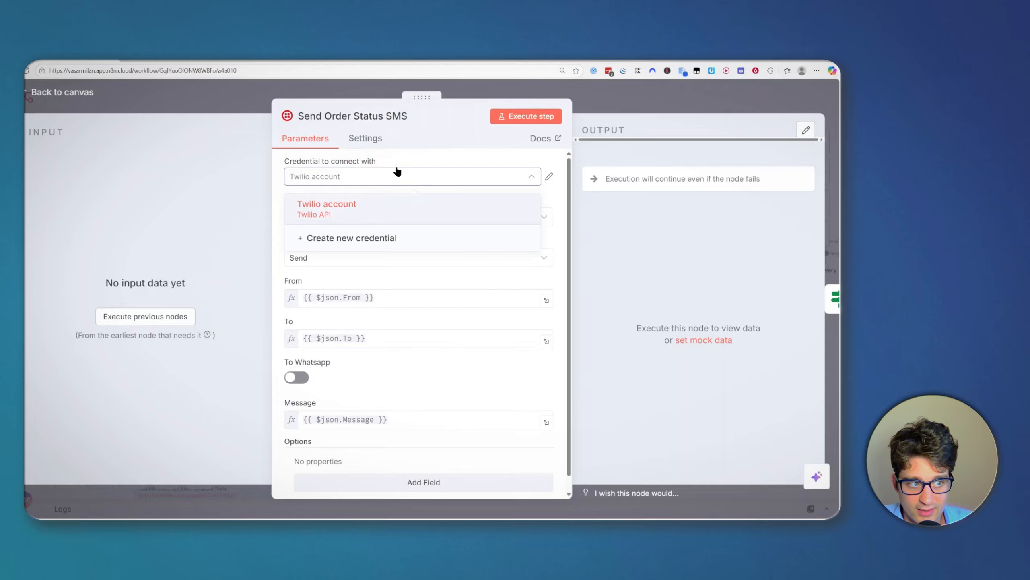
left_click(682, 90)
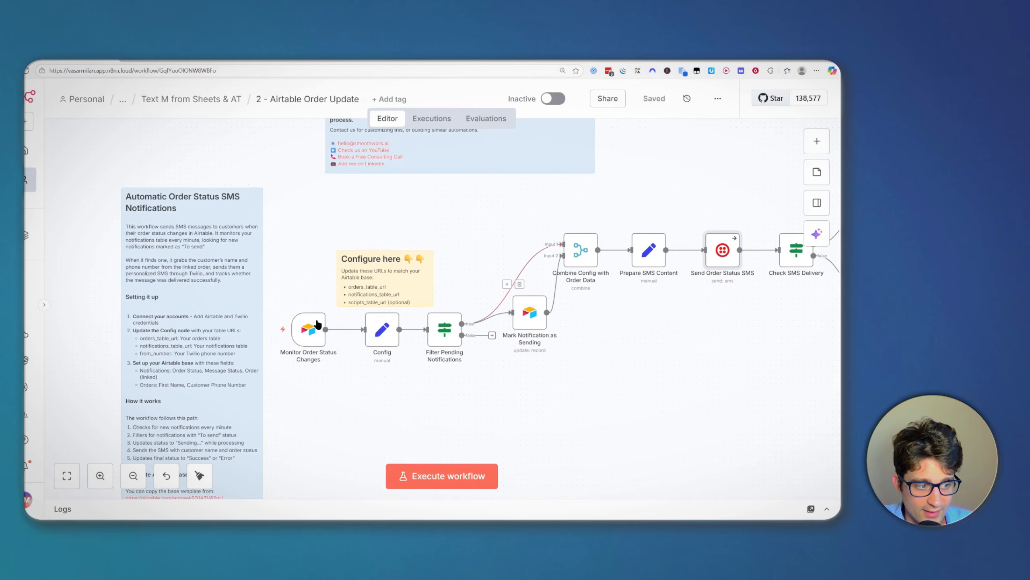
Step: Open a new Airtable credential form from the trigger, then close it and the node
double_click(319, 322)
left_click(309, 182)
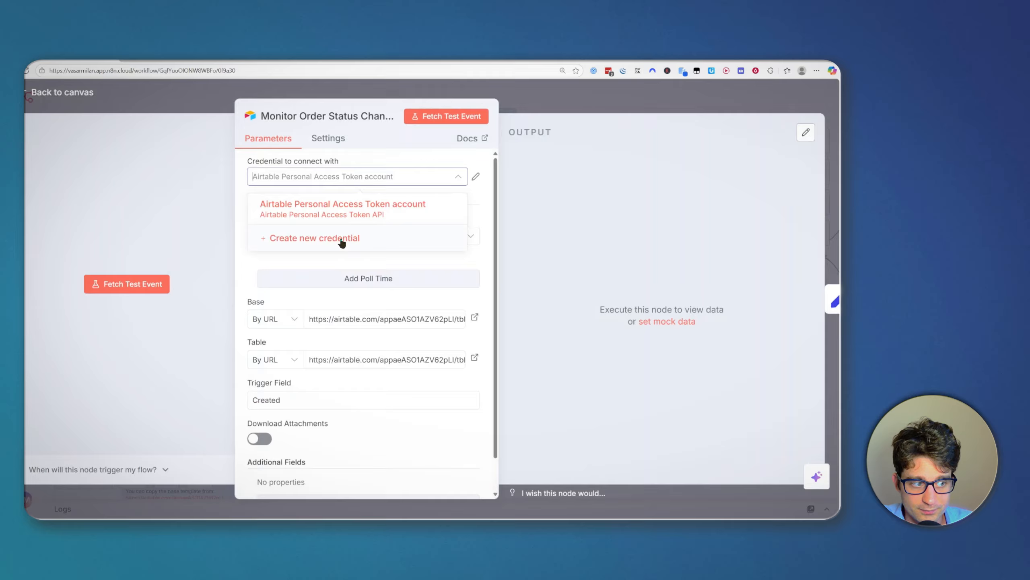
left_click(342, 240)
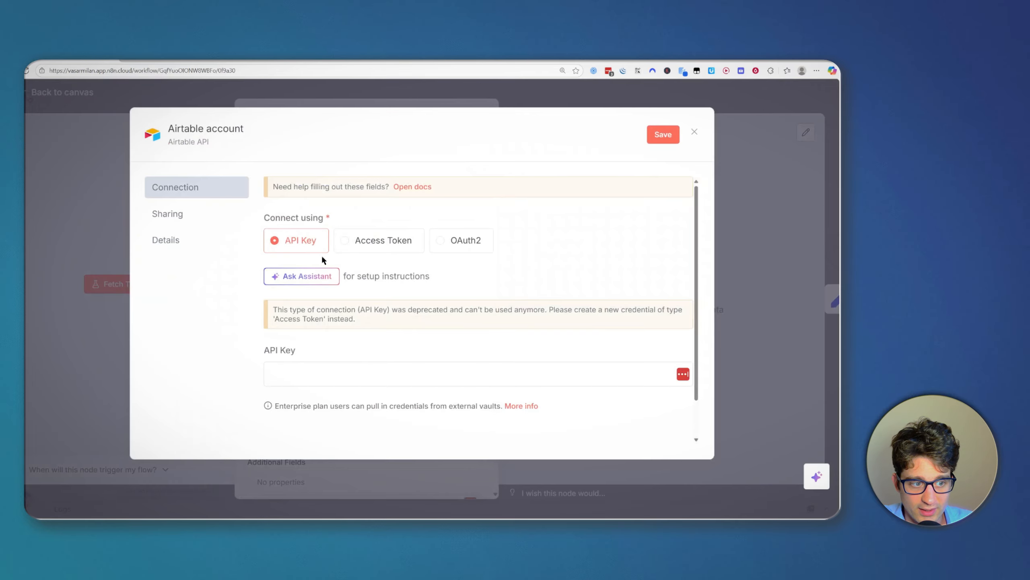
scroll(372, 350, "down", 1)
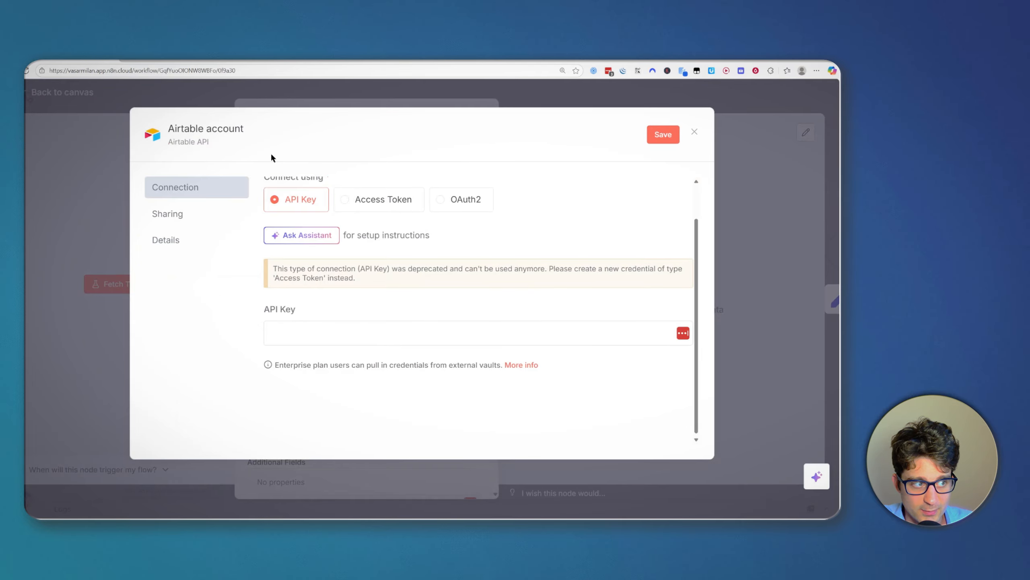
scroll(332, 246, "up", 1)
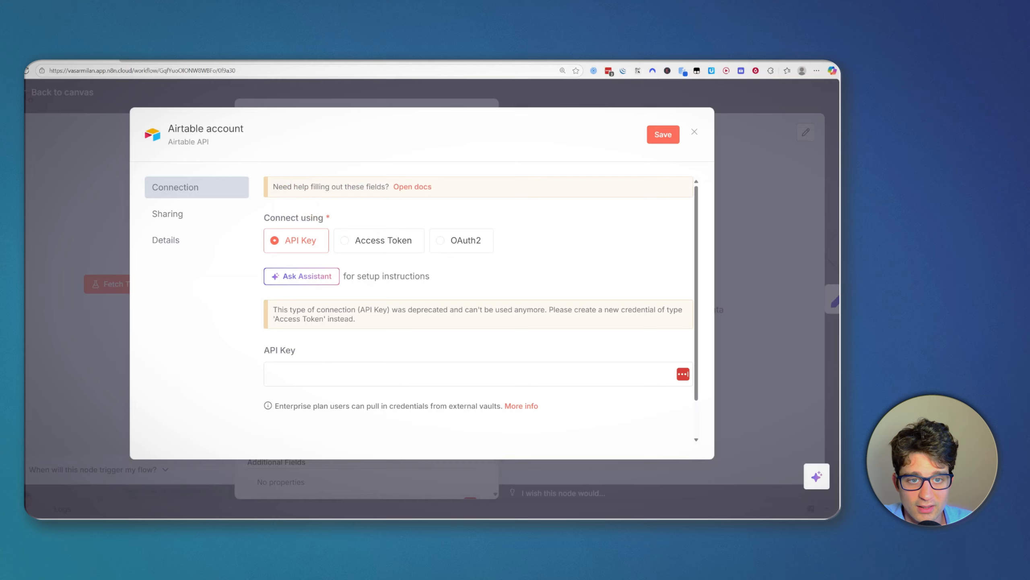
left_click(694, 134)
key("Escape")
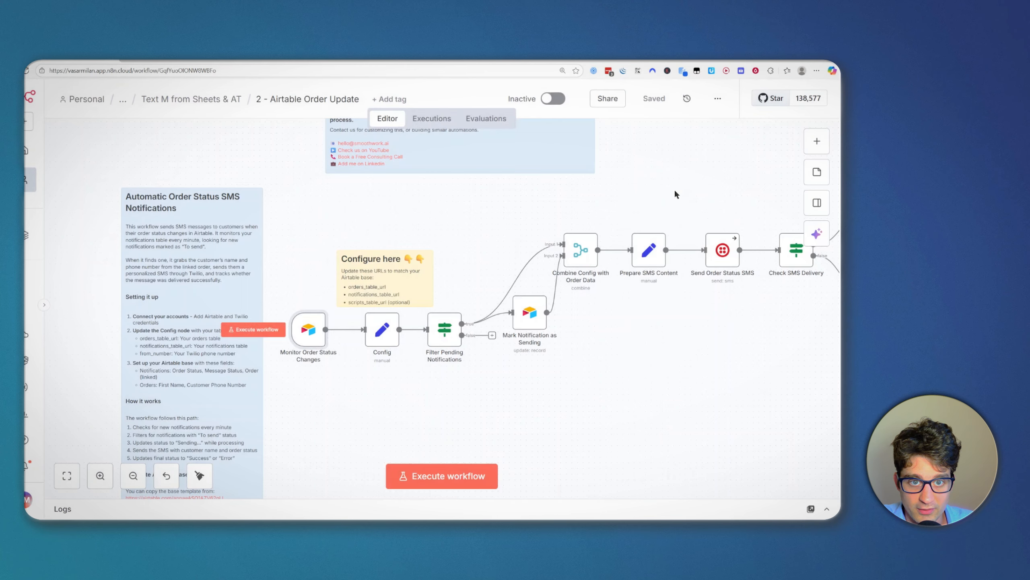
scroll(791, 388, "down", 2)
left_click_drag(712, 296, 609, 317)
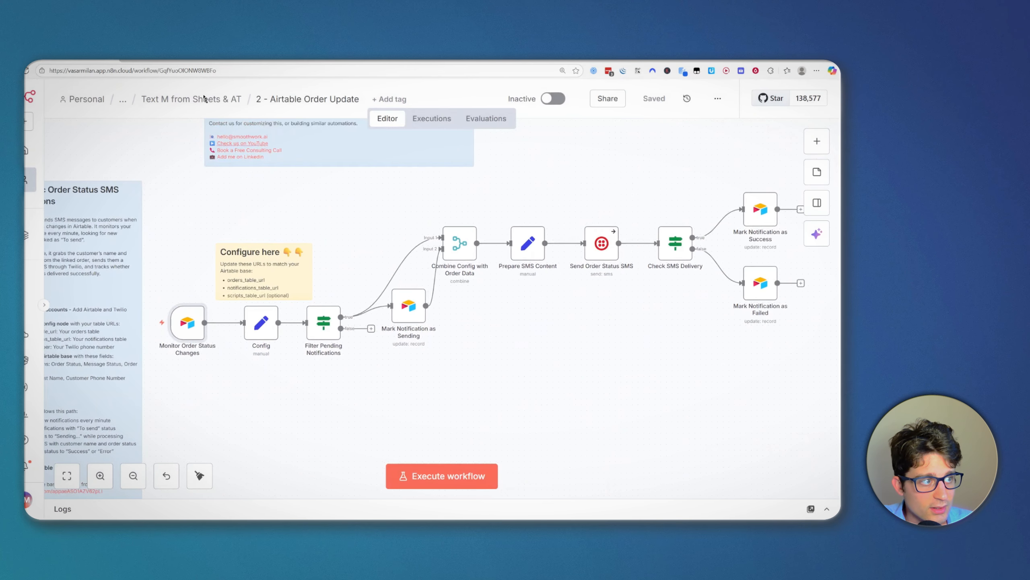
Step: Switch to the copied base and open its Orders table
left_click(174, 60)
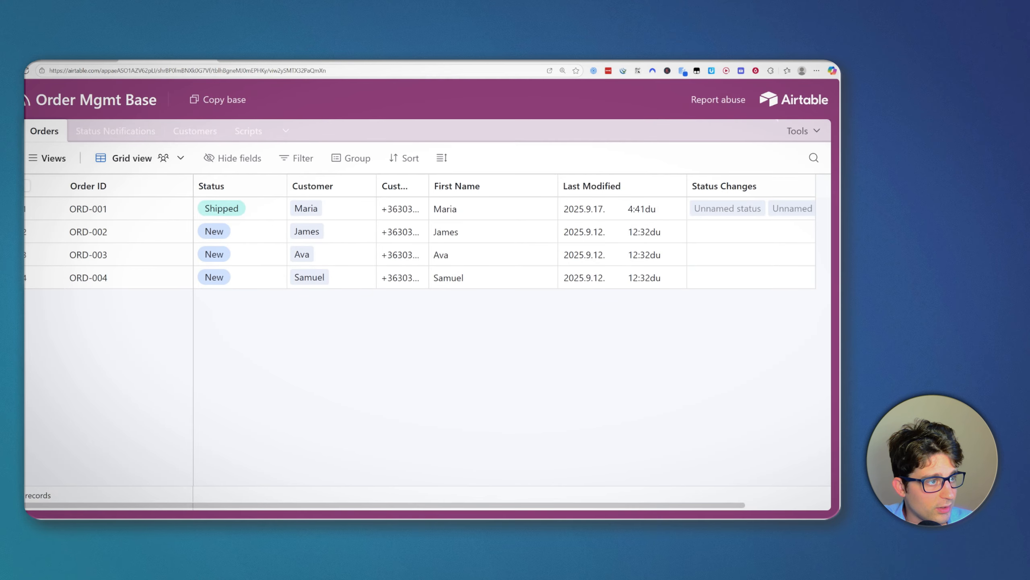
left_click(259, 61)
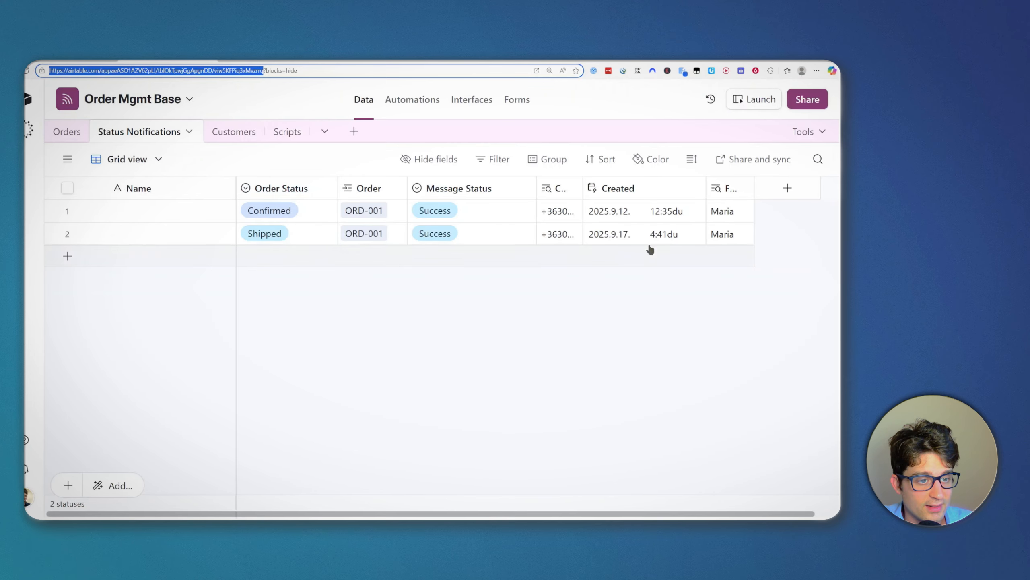
left_click(65, 131)
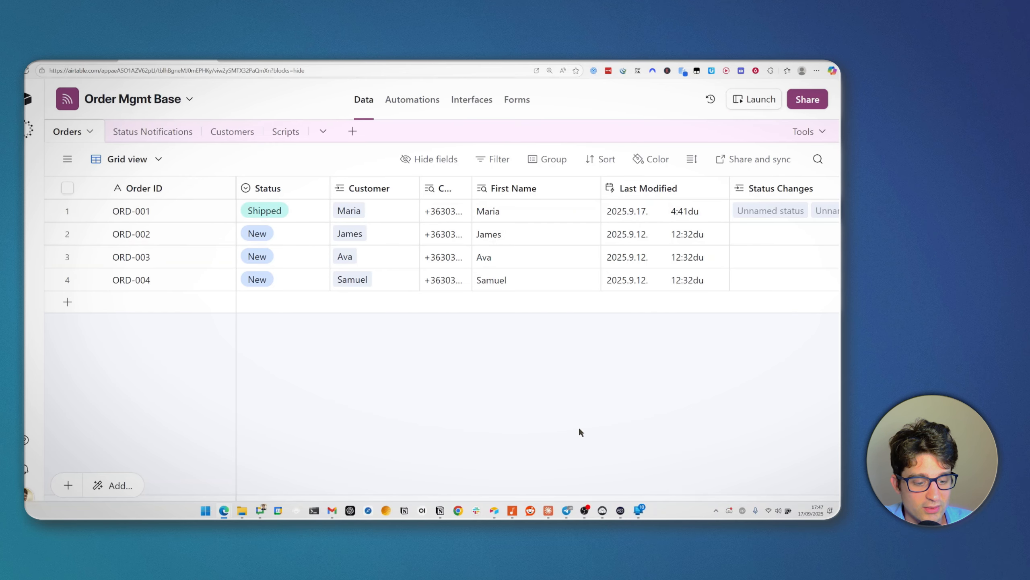
left_click_drag(660, 517, 754, 514)
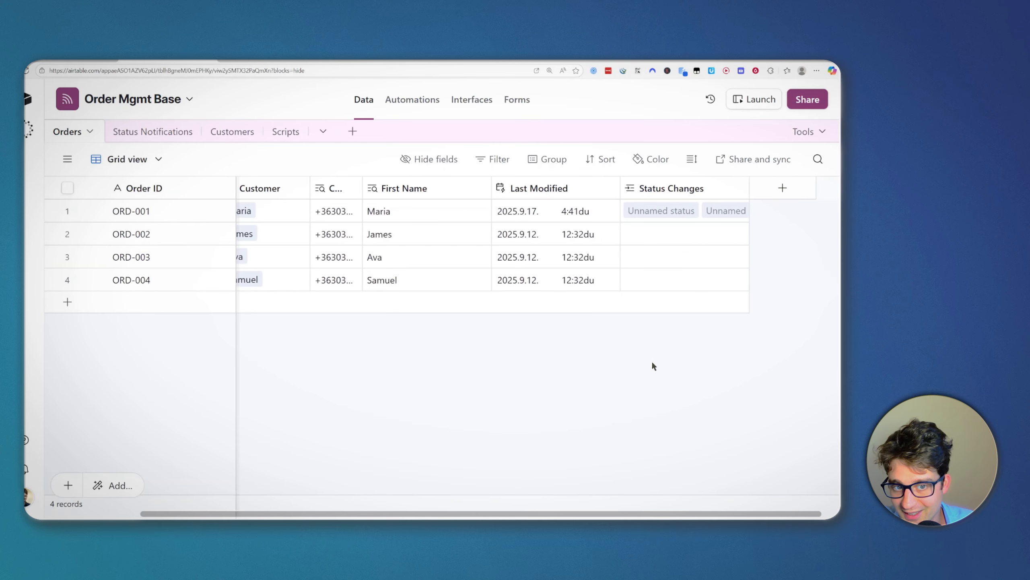
Step: Inspect order ORD-001's ID, Status options, Customer and phone number in Orders
left_click(155, 203)
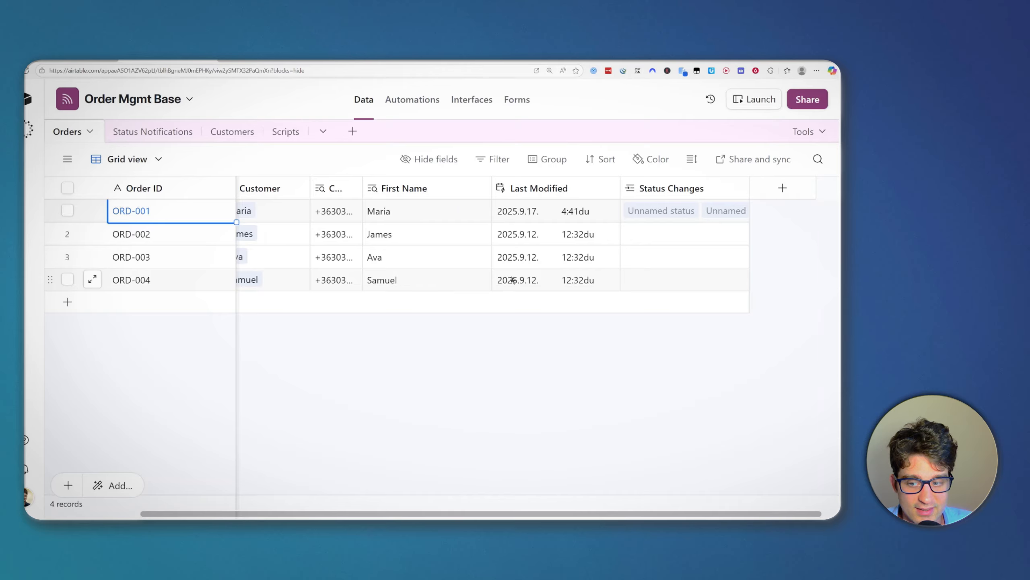
key("ctrl+slash")
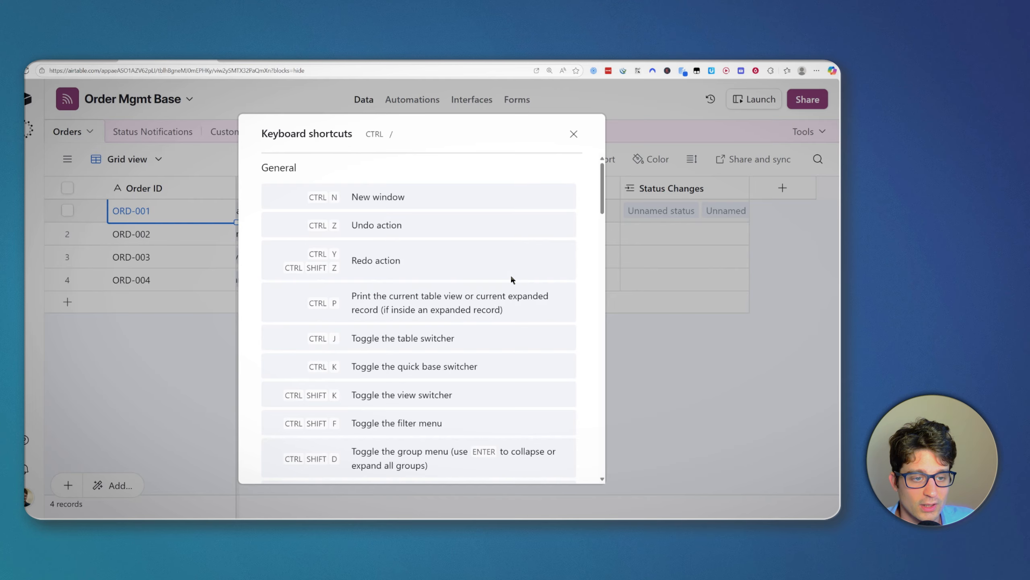
key("Escape")
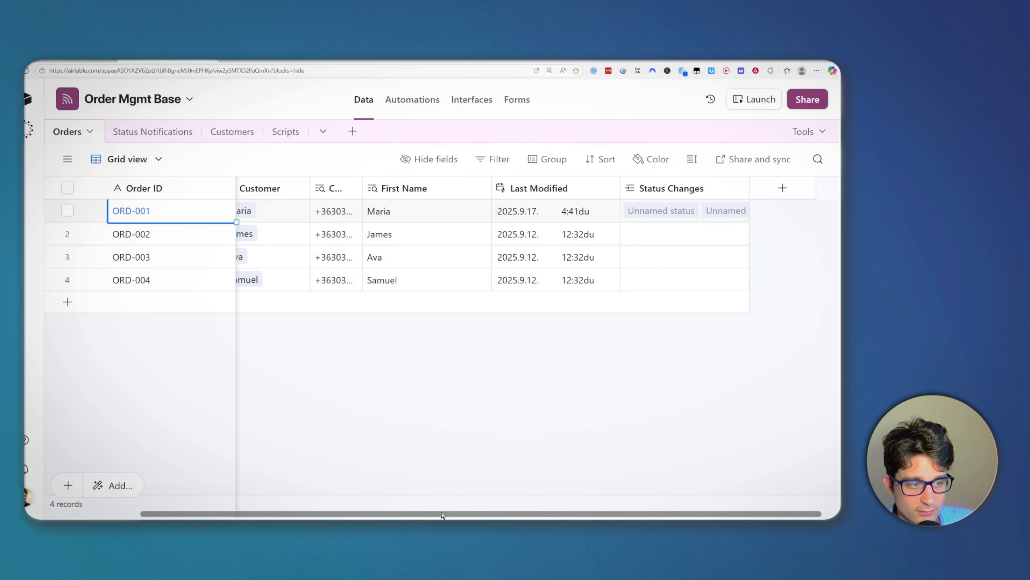
left_click_drag(442, 515, 319, 493)
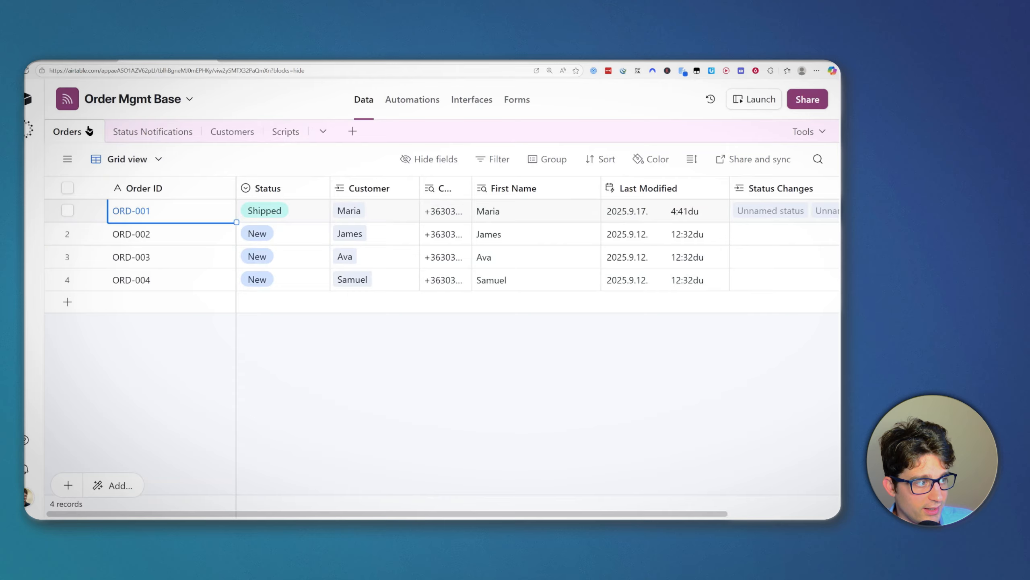
left_click(319, 189)
key("Escape")
left_click(277, 215)
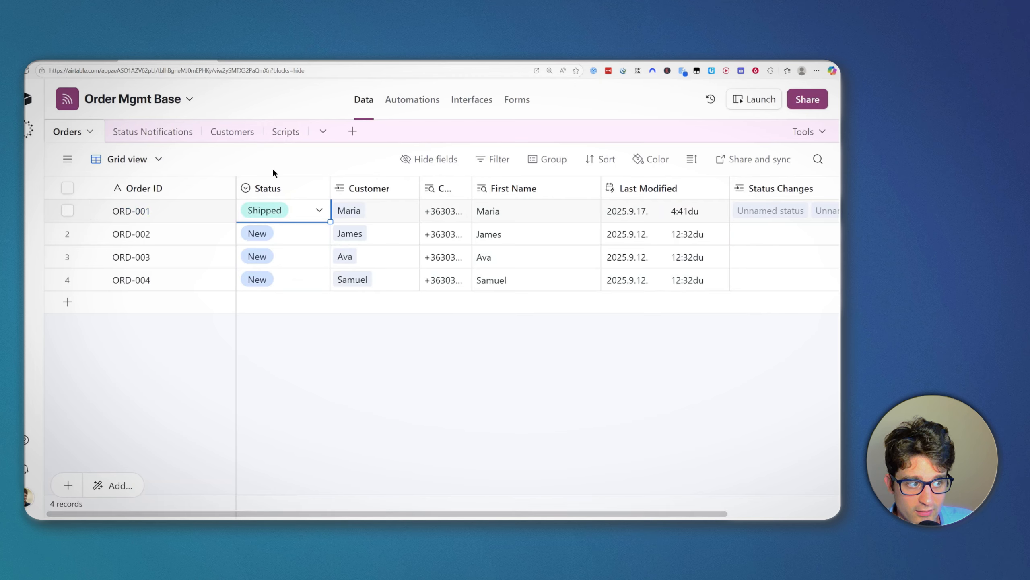
left_click(367, 188)
left_click(447, 202)
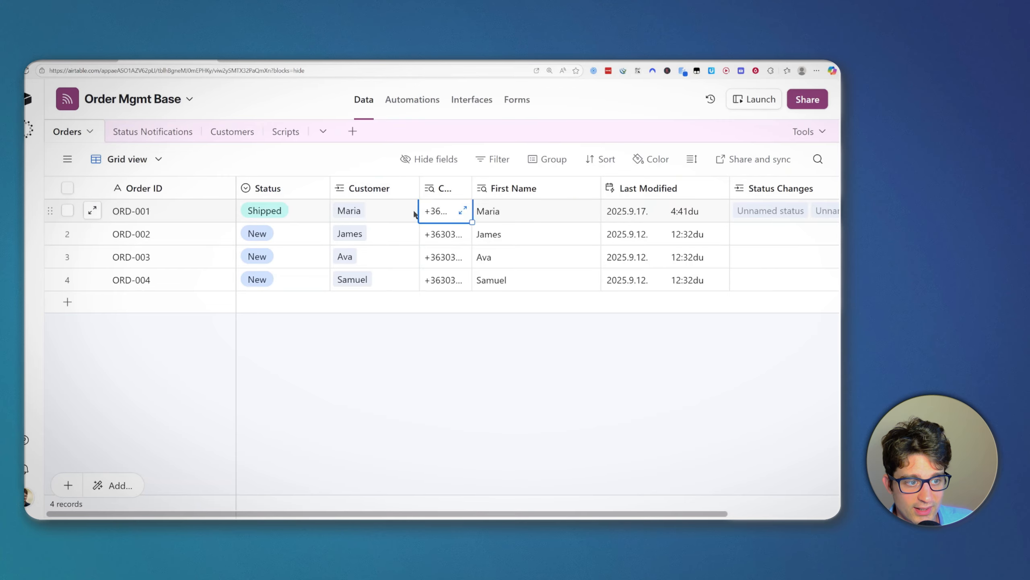
Step: Narrow the Phone column in Customers, then move on to Status Notifications
left_click(229, 131)
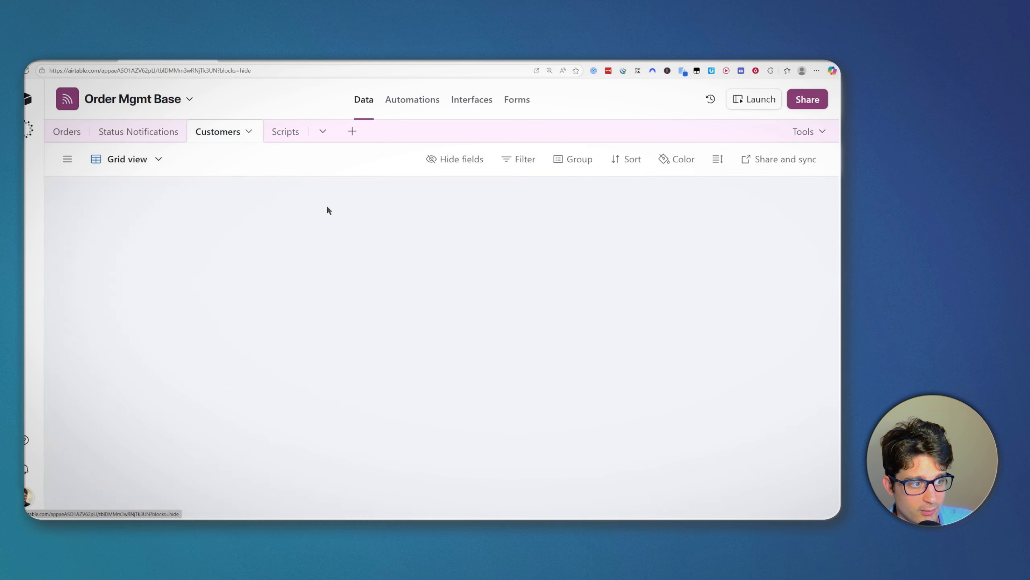
left_click_drag(294, 188, 285, 188)
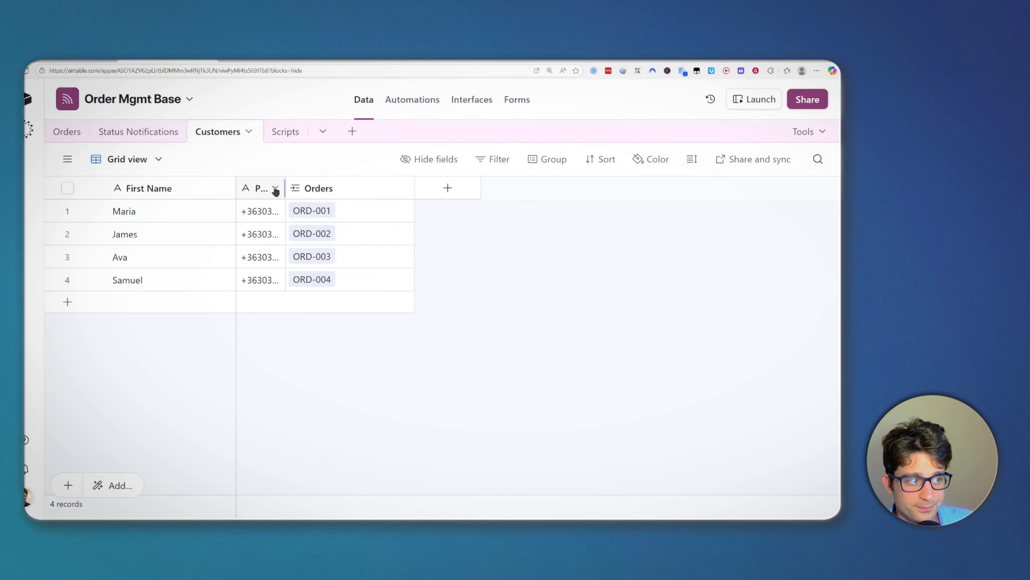
left_click(58, 131)
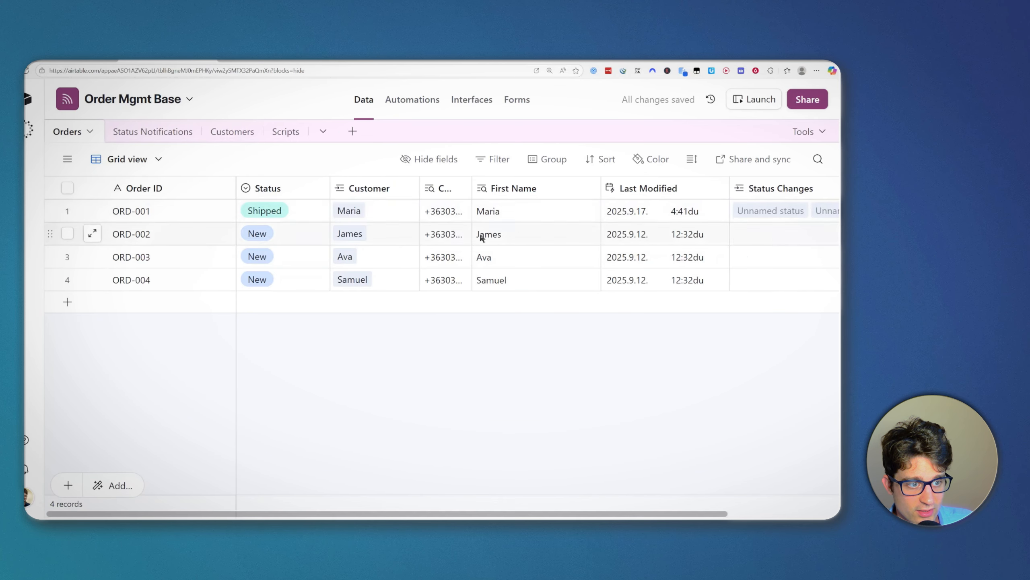
left_click_drag(594, 515, 466, 510)
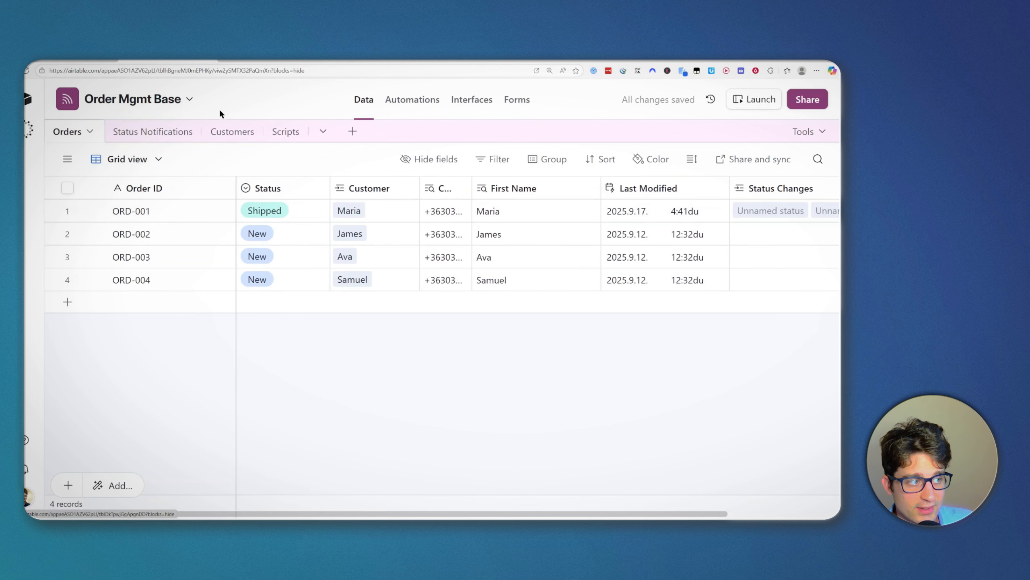
left_click(165, 135)
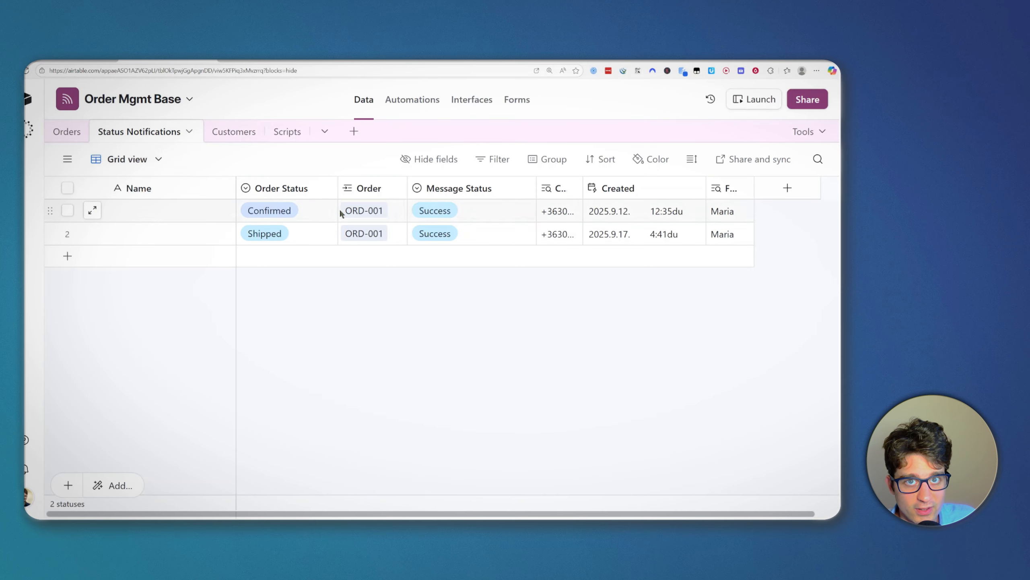
Step: View row 1's Message Status choices (To send, Sending..., Success, Error), then return to Orders
left_click(62, 131)
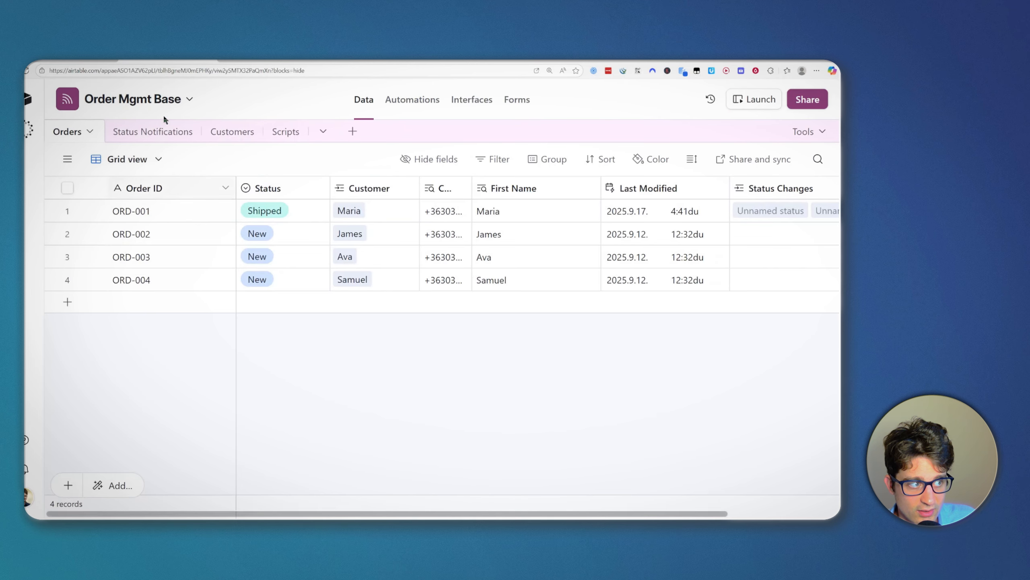
left_click(154, 132)
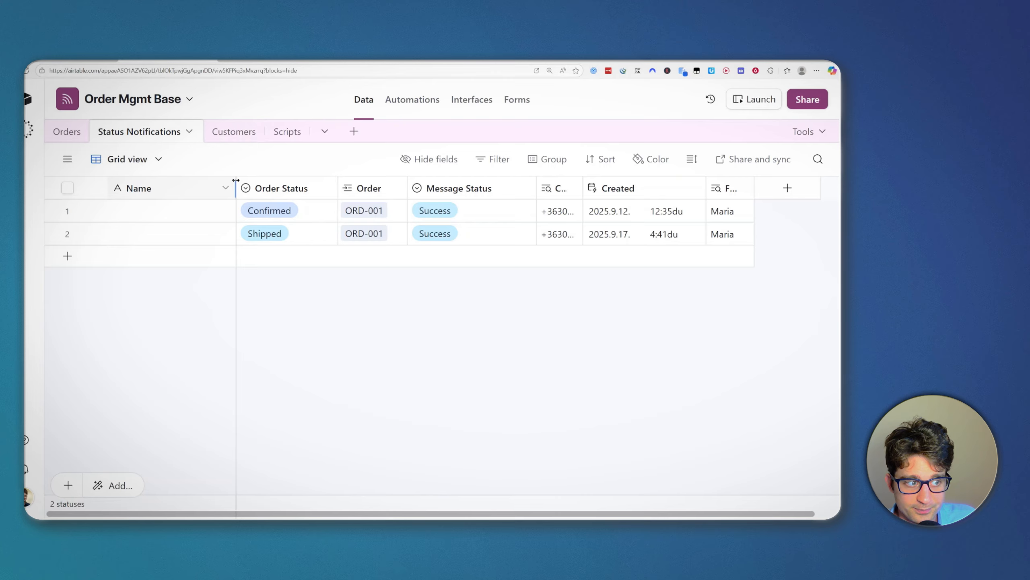
left_click(449, 211)
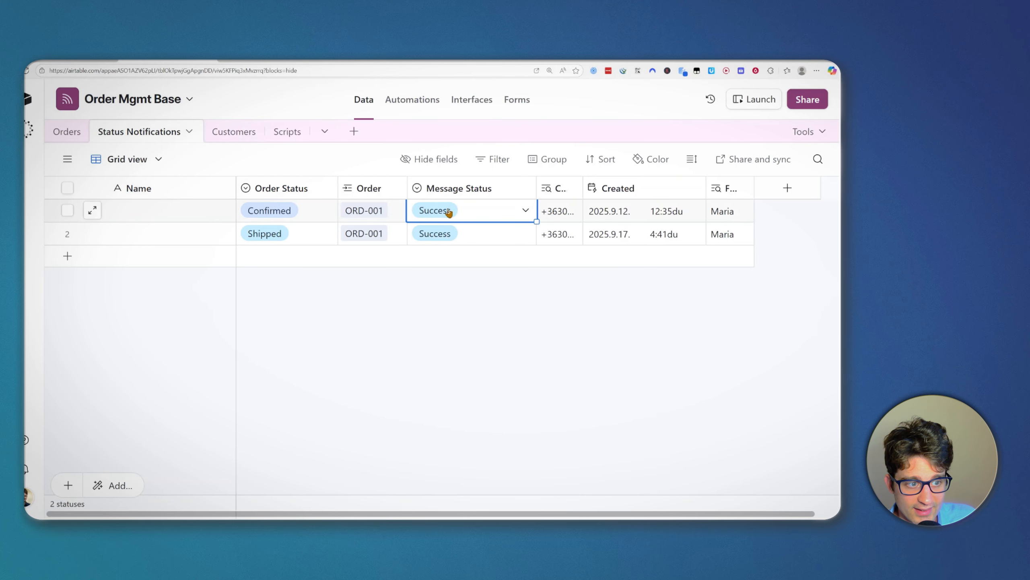
left_click(449, 211)
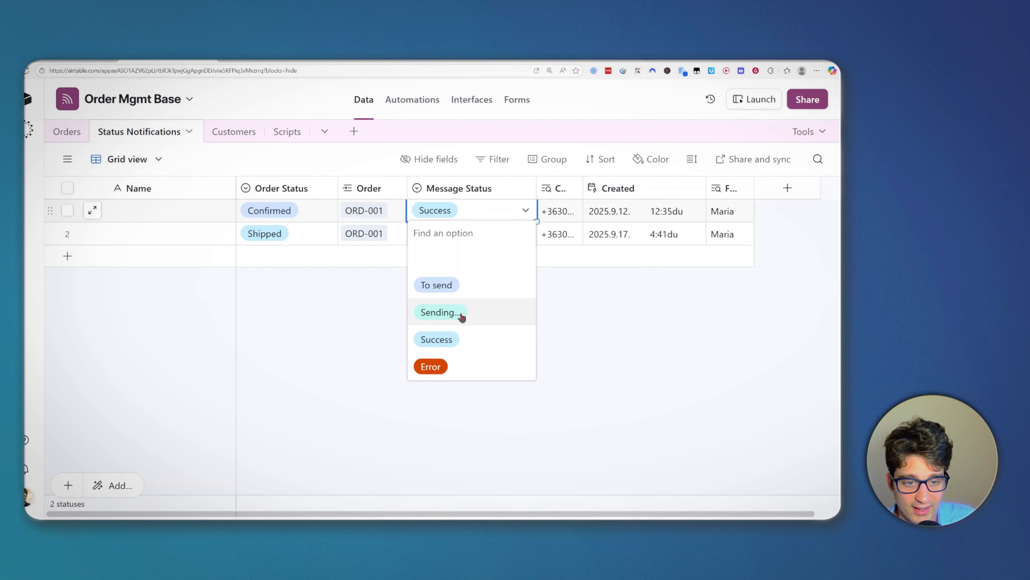
left_click(720, 350)
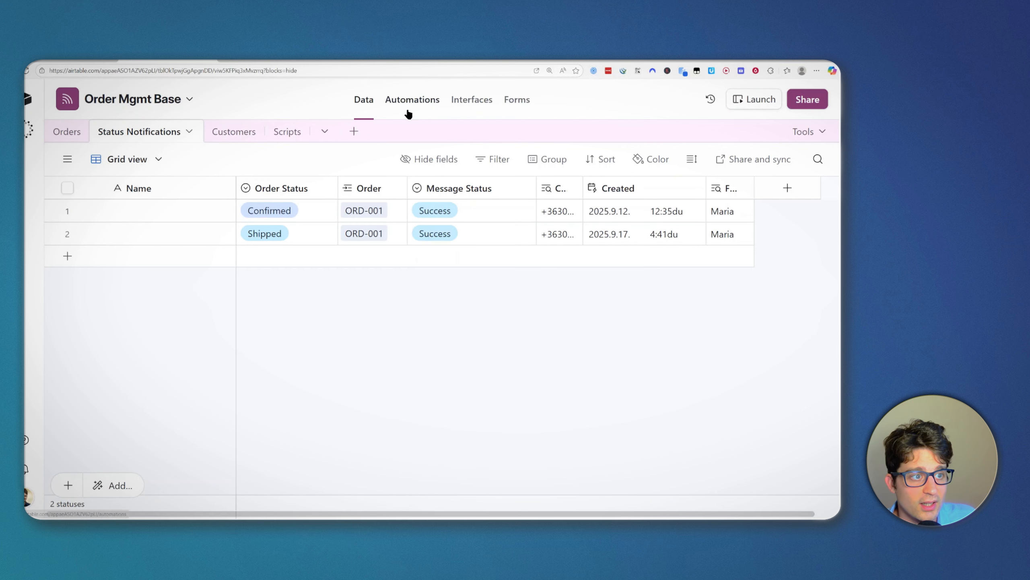
left_click(68, 132)
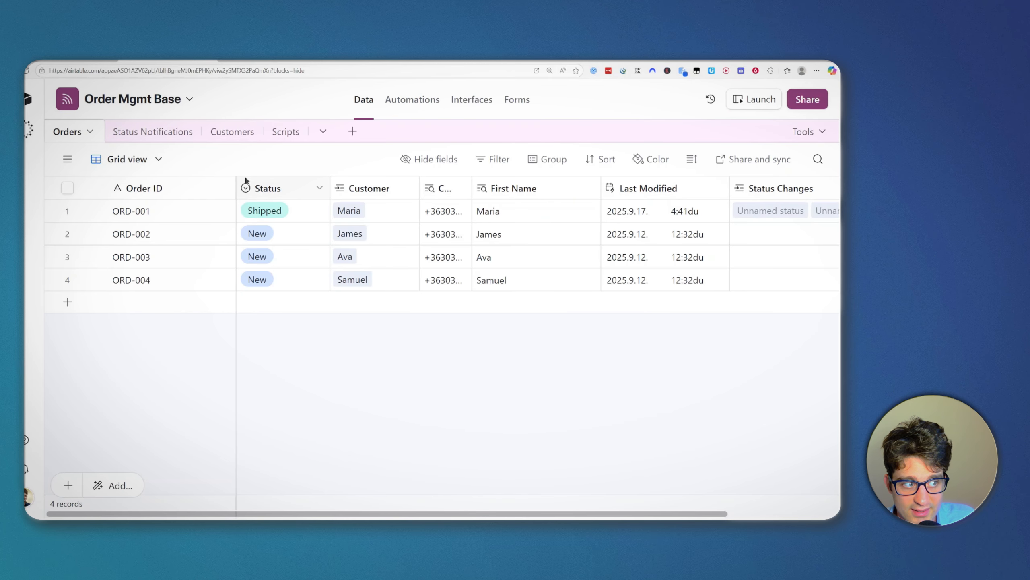
Step: Open Automation 1 and review its record-updated trigger and Create record action
left_click(414, 104)
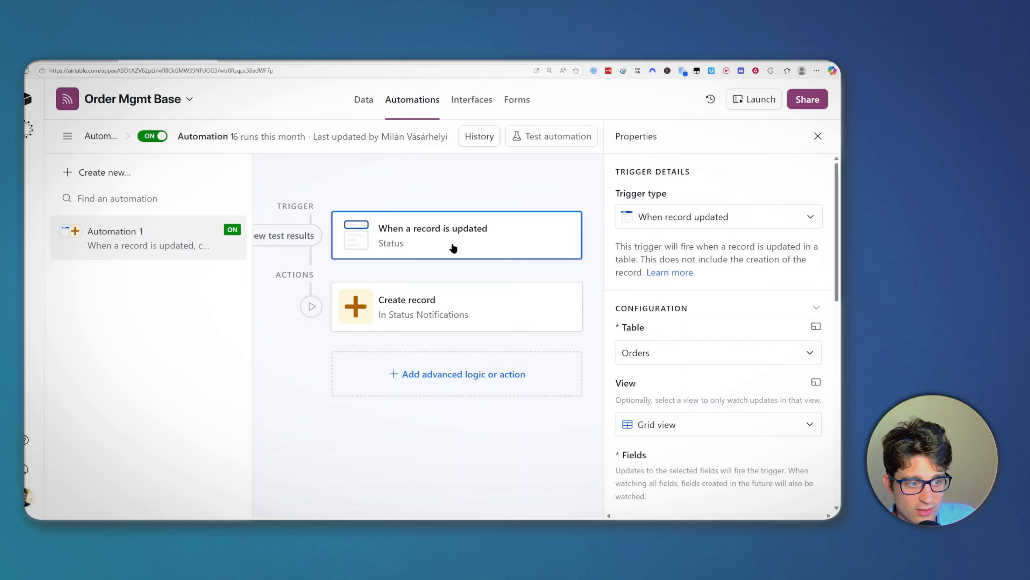
left_click(472, 307)
left_click(416, 104)
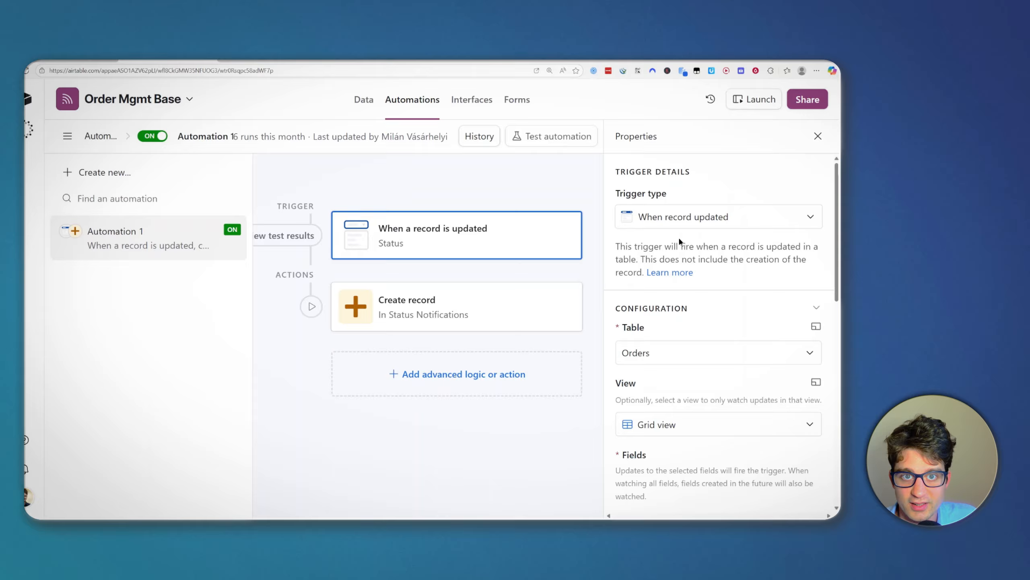
scroll(657, 292, "down", 1)
scroll(645, 276, "up", 1)
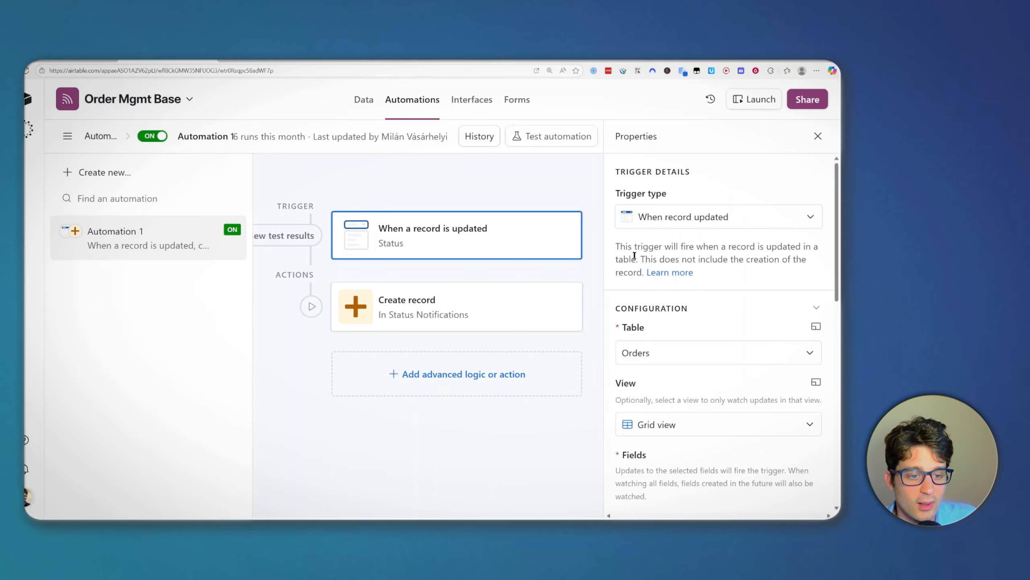
scroll(680, 368, "down", 1)
scroll(693, 309, "up", 1)
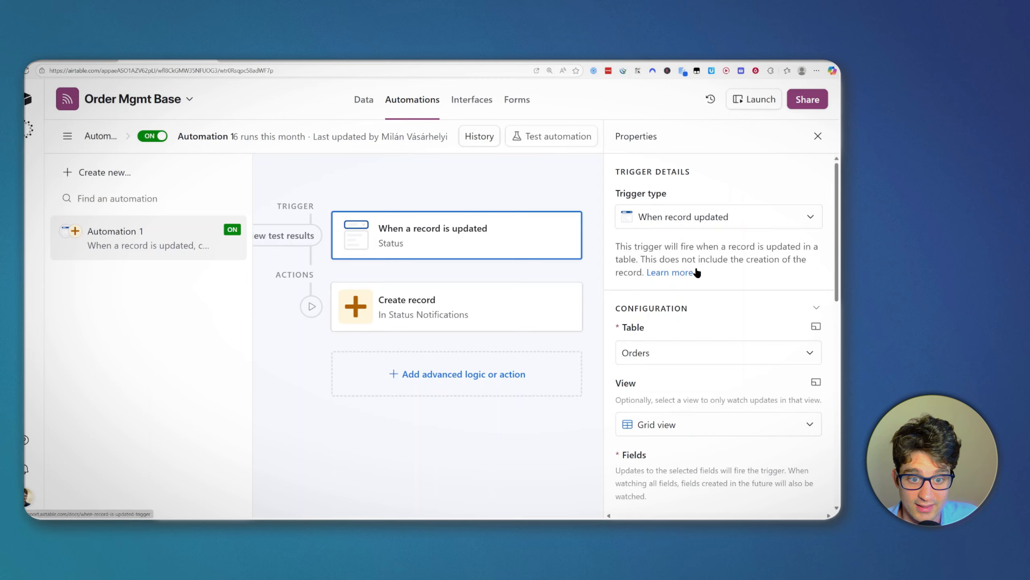
scroll(686, 333, "down", 3)
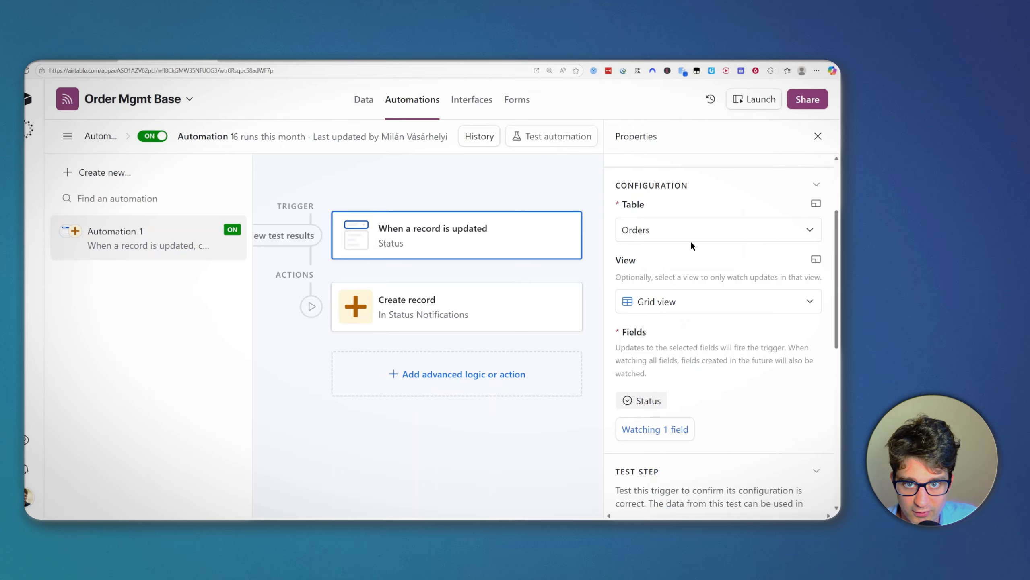
scroll(691, 243, "up", 1)
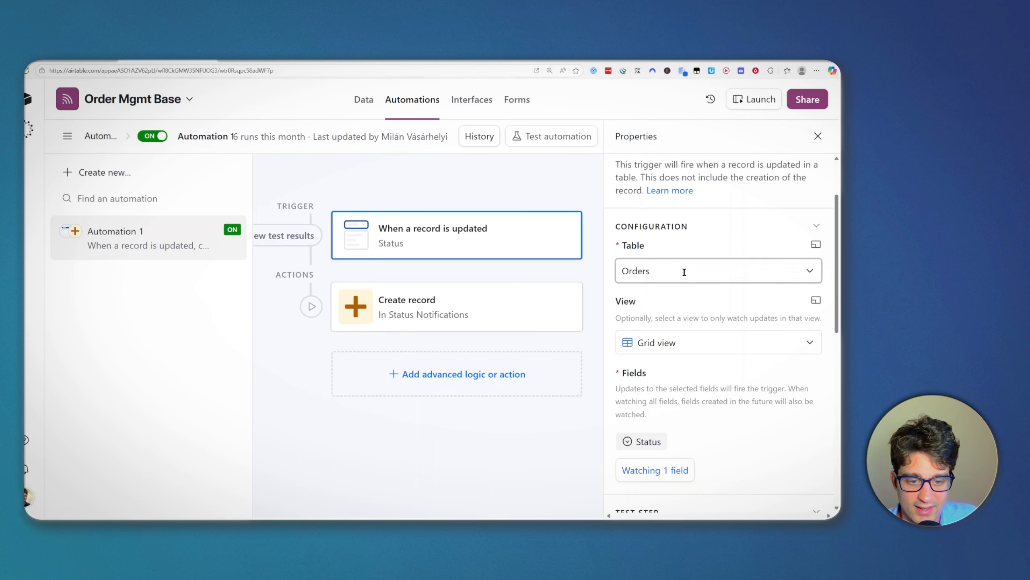
scroll(683, 271, "down", 4)
scroll(709, 355, "down", 2)
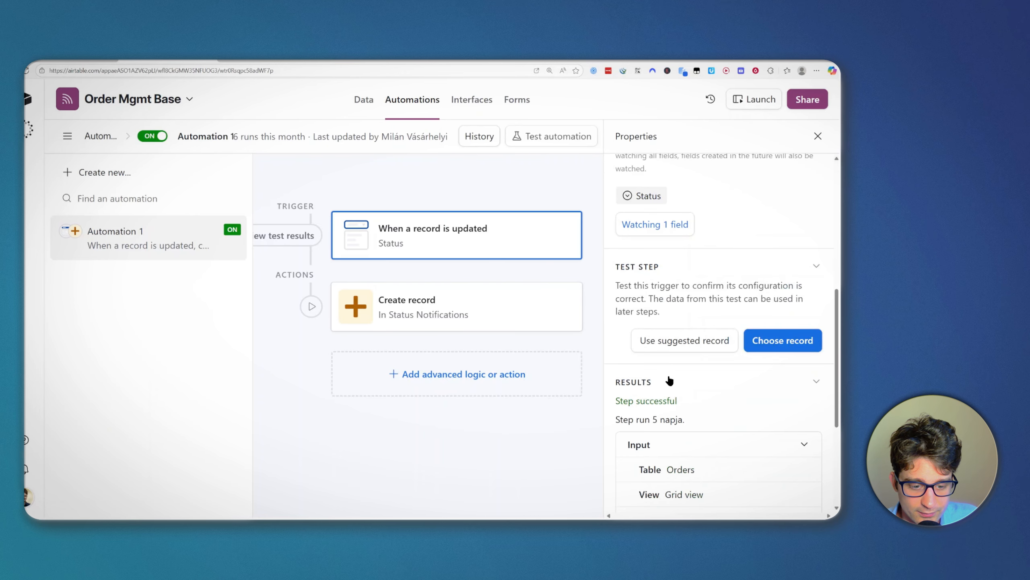
scroll(676, 379, "up", 4)
scroll(664, 375, "up", 4)
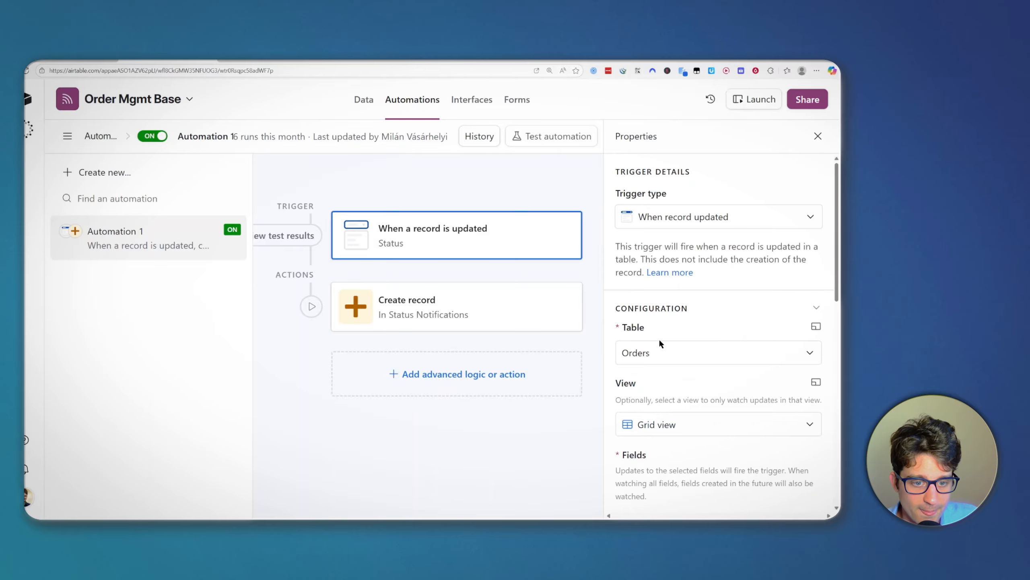
scroll(639, 313, "down", 1)
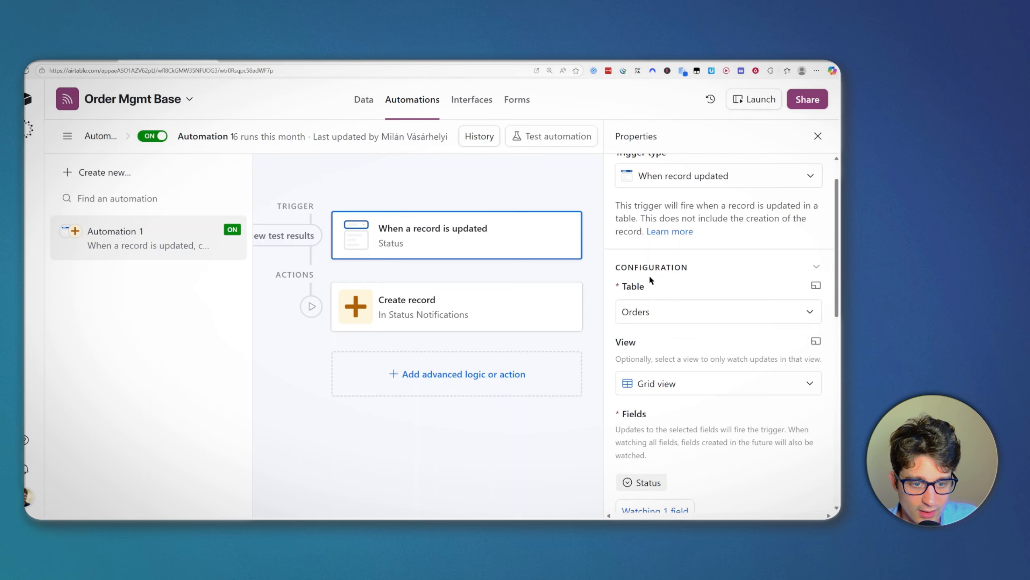
Step: Confirm the trigger watches the Orders table and only the Status field
left_click(654, 301)
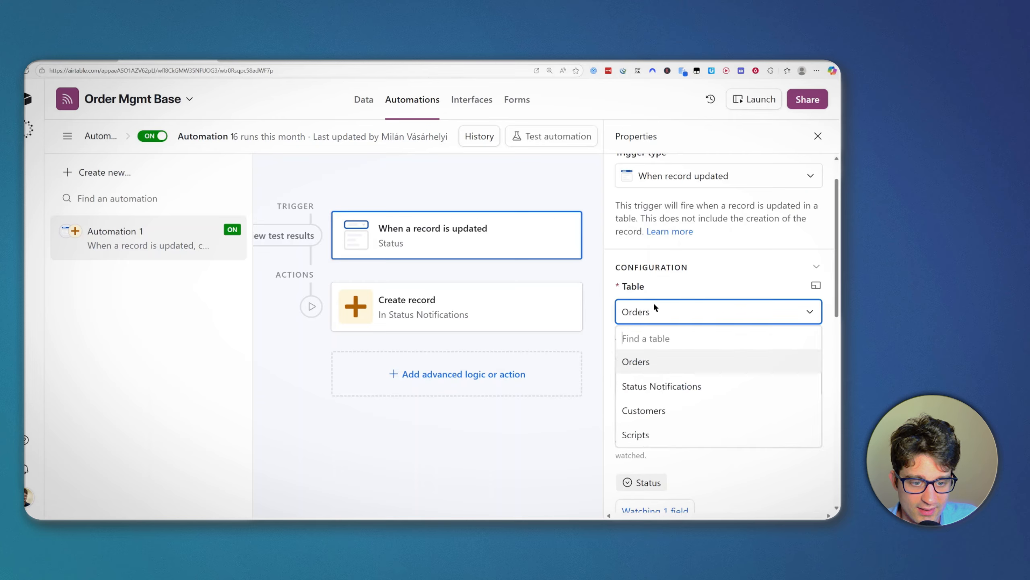
left_click(662, 367)
scroll(635, 313, "down", 2)
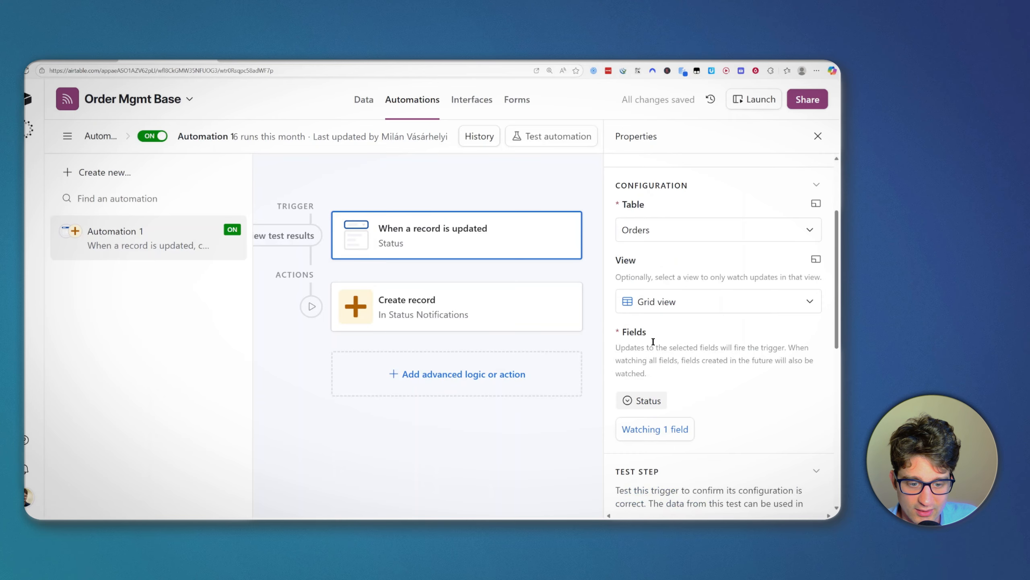
scroll(646, 362, "down", 1)
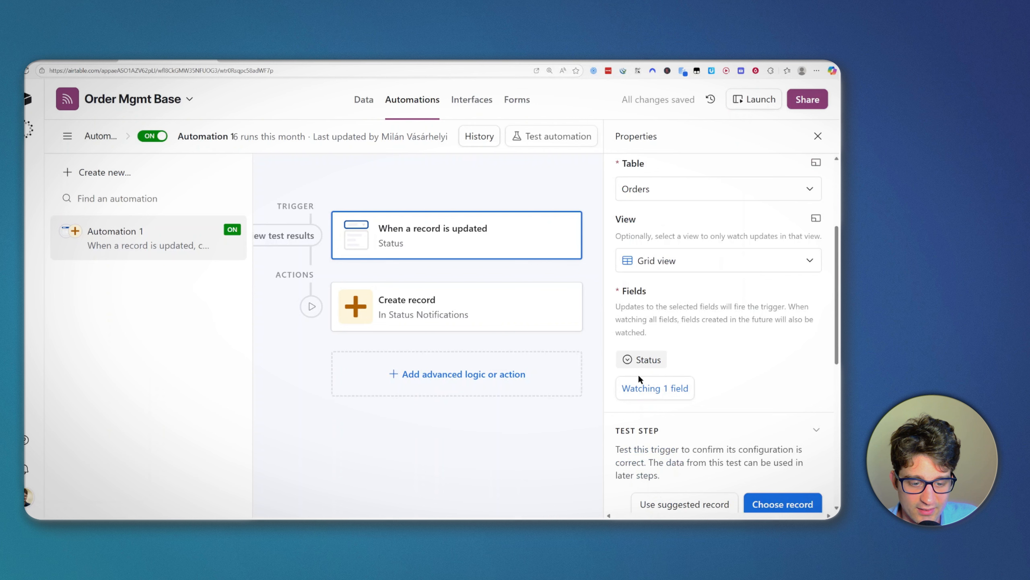
left_click(644, 388)
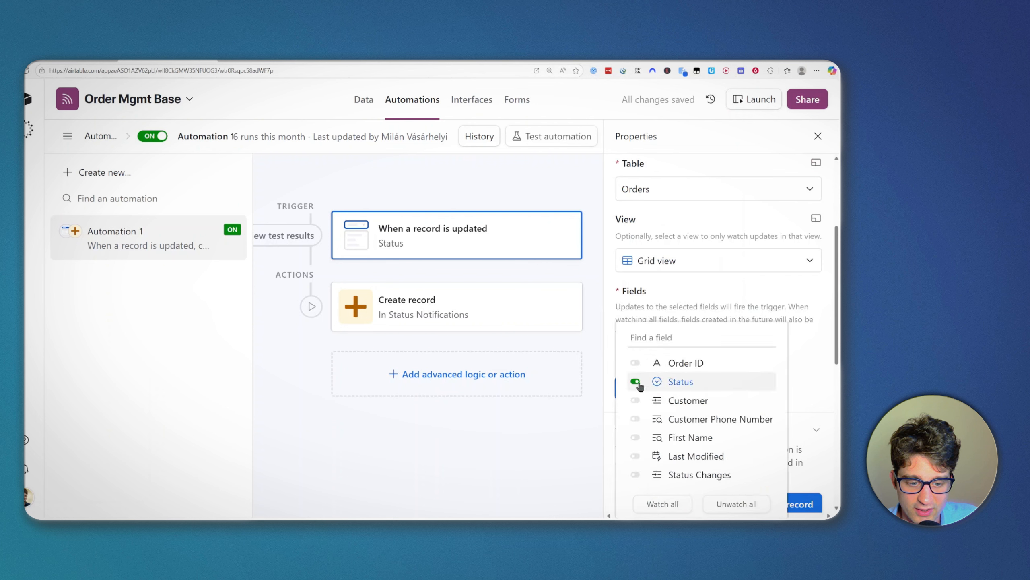
left_click(649, 305)
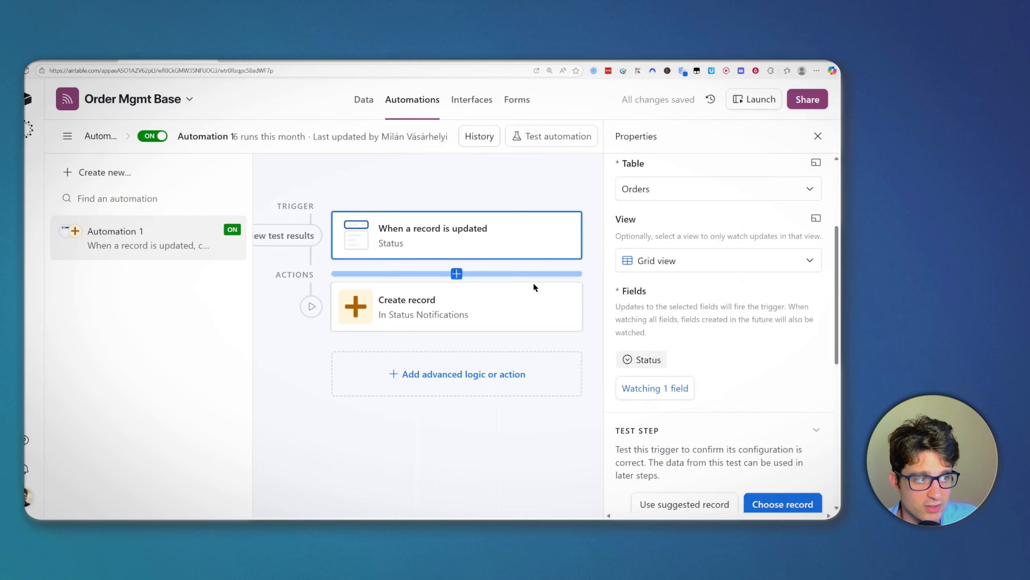
Step: Inspect the Create record action's Order (Airtable record ID) and Order Status (Status) values unchanged
left_click(450, 304)
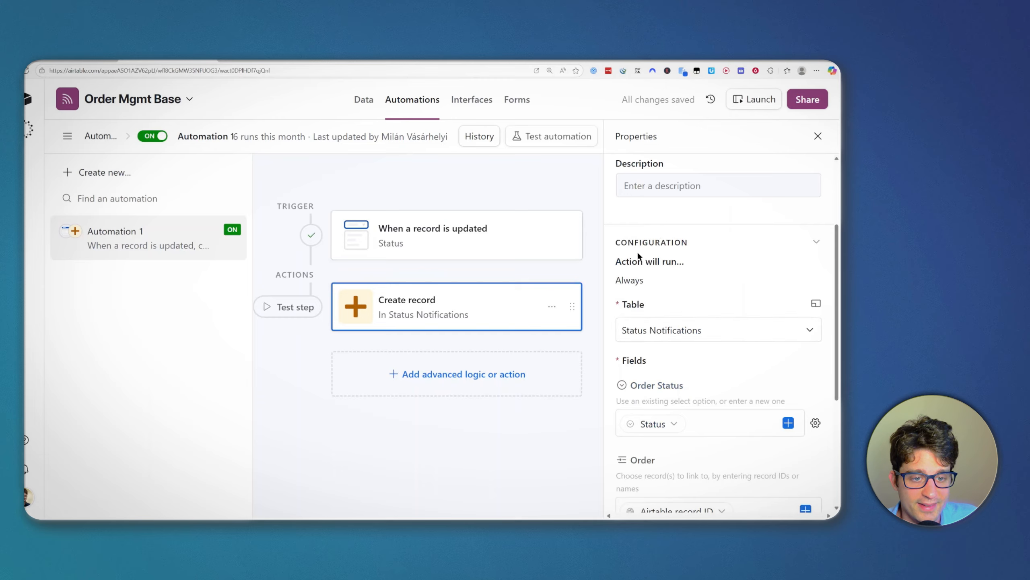
scroll(637, 253, "down", 3)
scroll(642, 191, "up", 2)
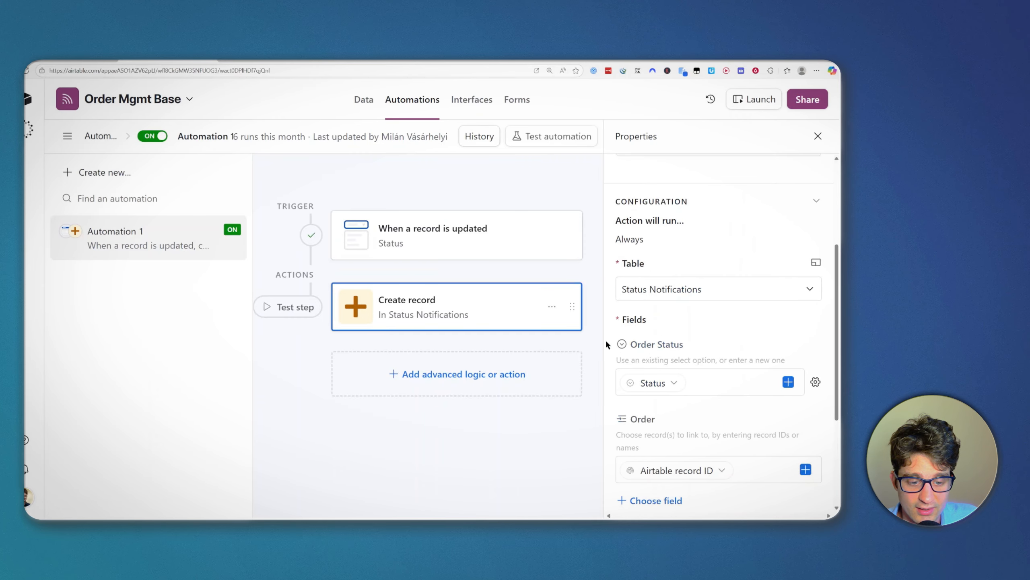
scroll(678, 345, "down", 1)
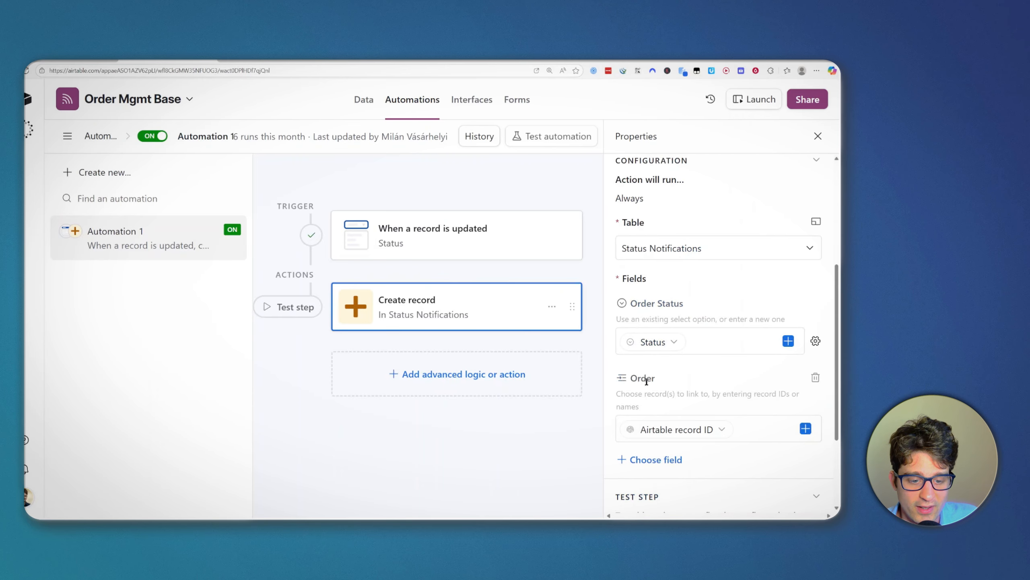
scroll(647, 382, "down", 1)
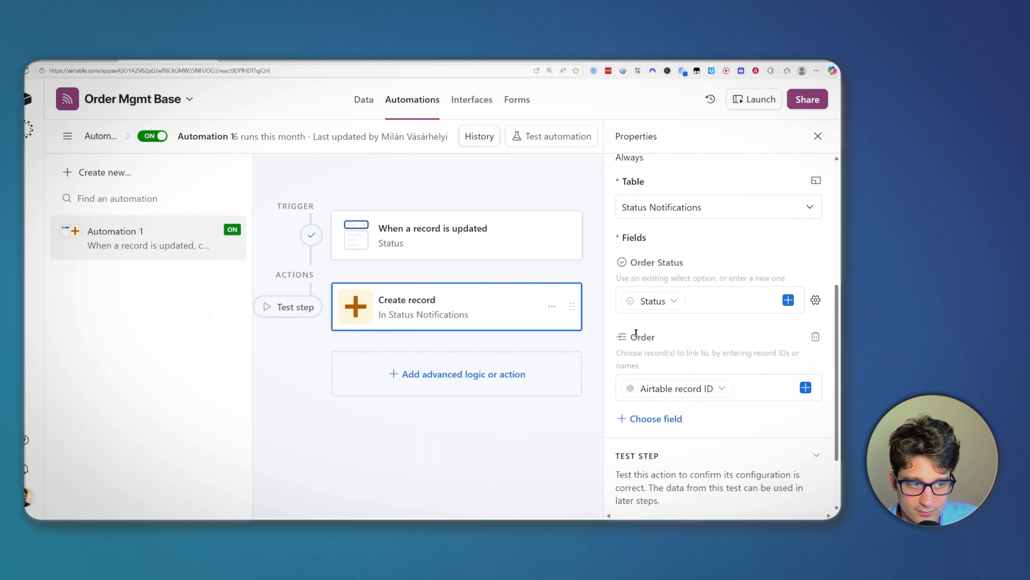
left_click(673, 394)
left_click(657, 240)
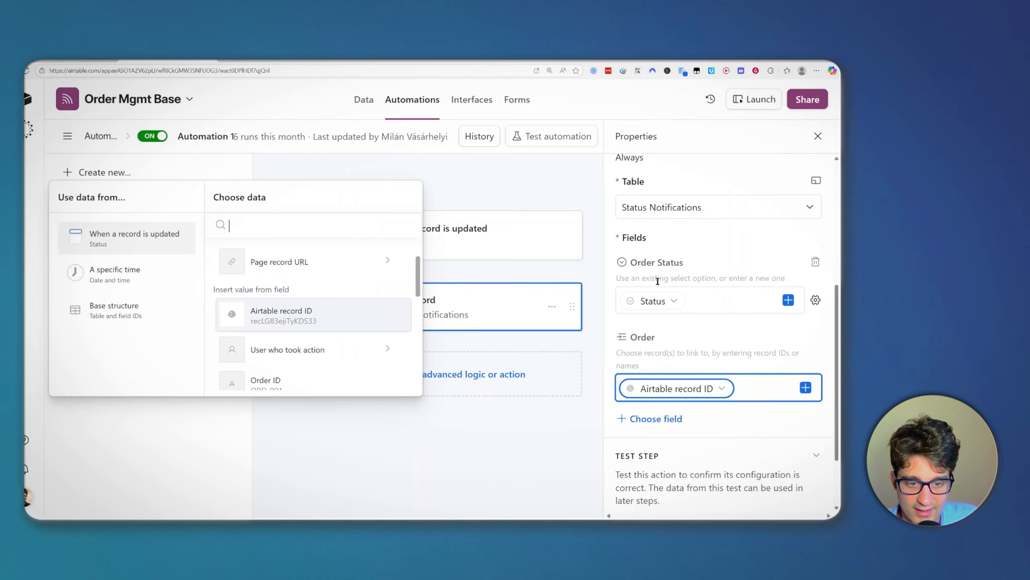
key("Escape")
left_click(654, 301)
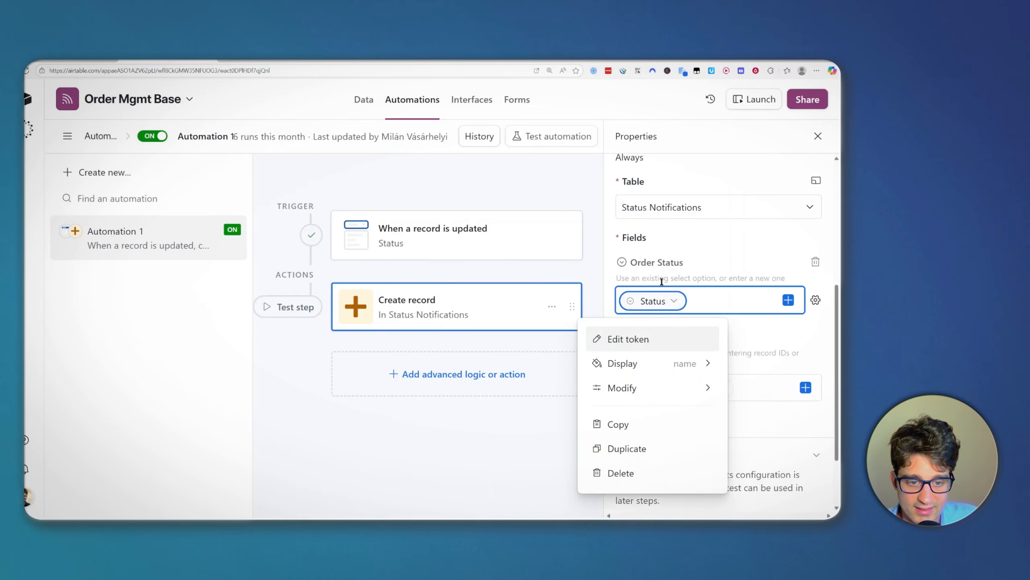
left_click(703, 300)
scroll(706, 398, "down", 1)
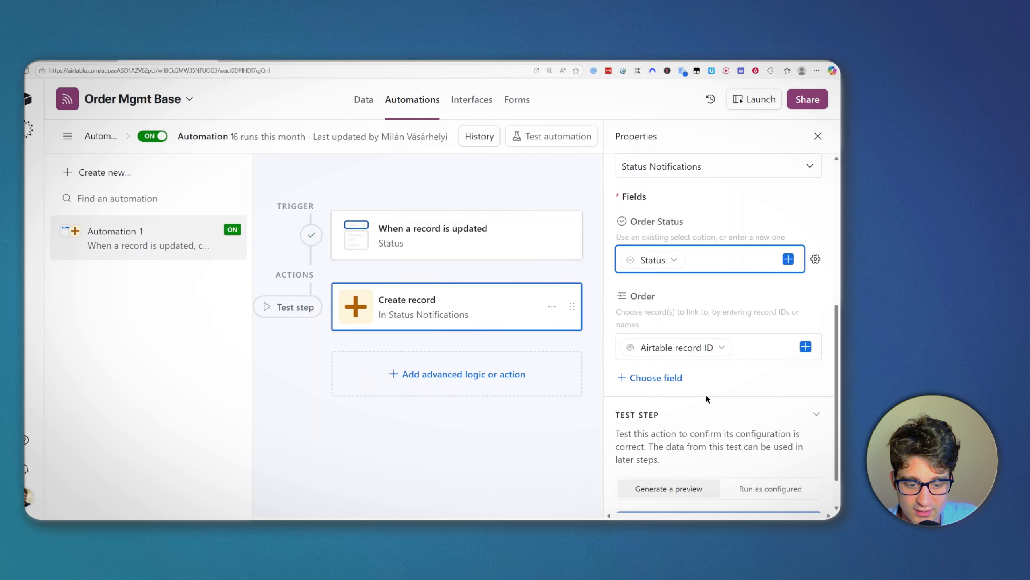
Step: Open Status Notifications and inspect its Order Status, Message Status and phone cells
left_click(365, 99)
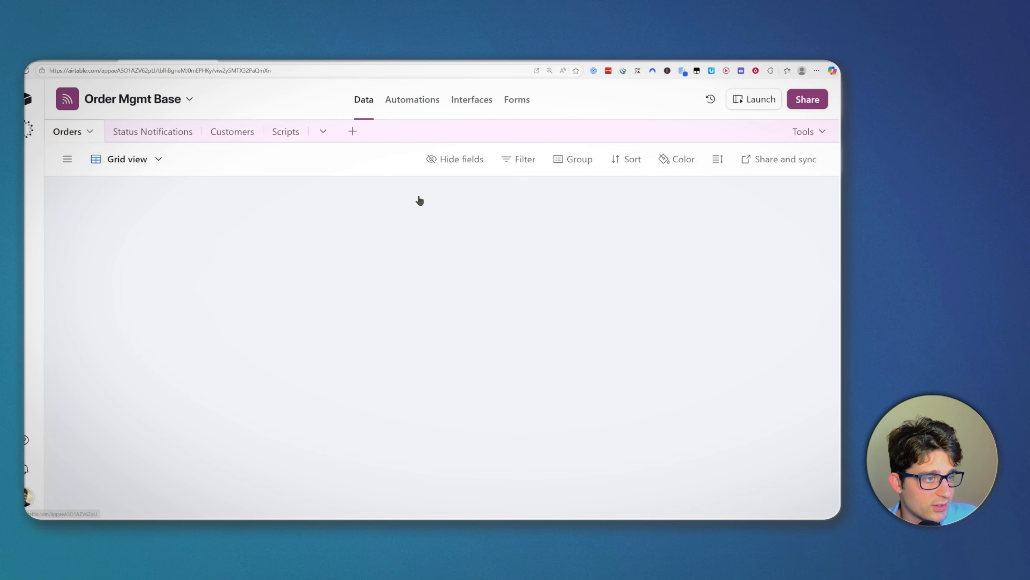
left_click(187, 131)
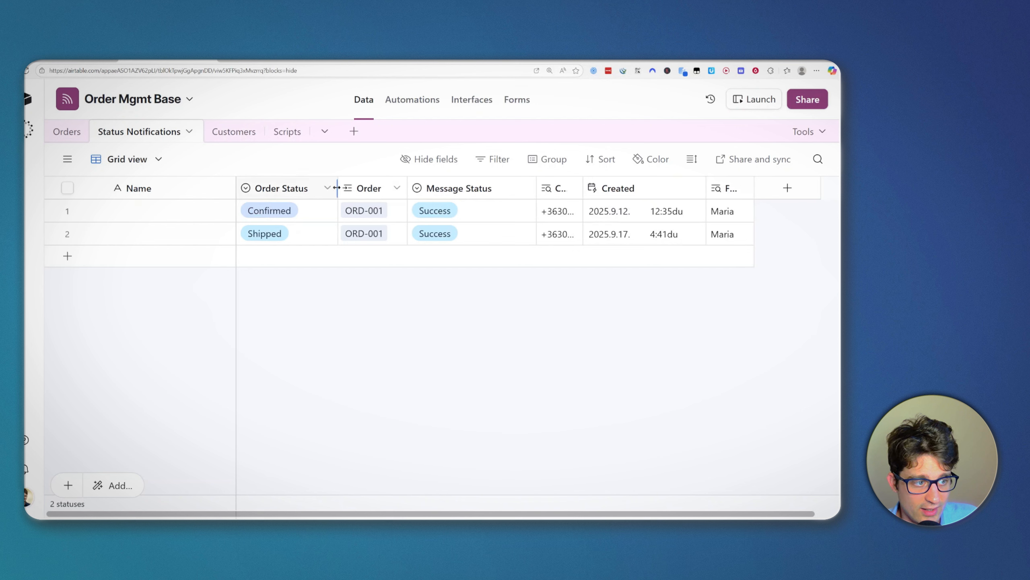
left_click(280, 189)
left_click(439, 192)
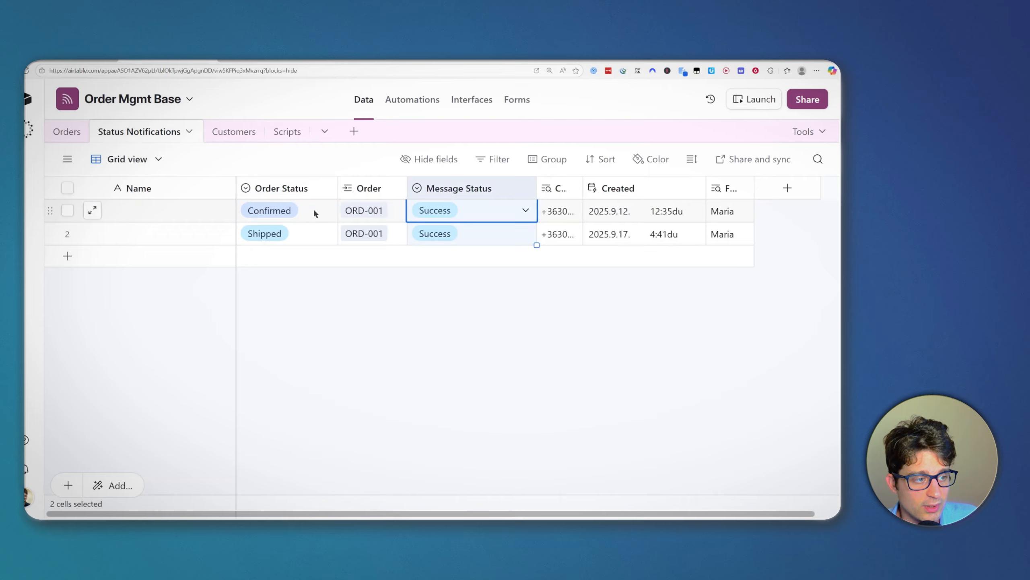
left_click_drag(313, 210, 314, 230)
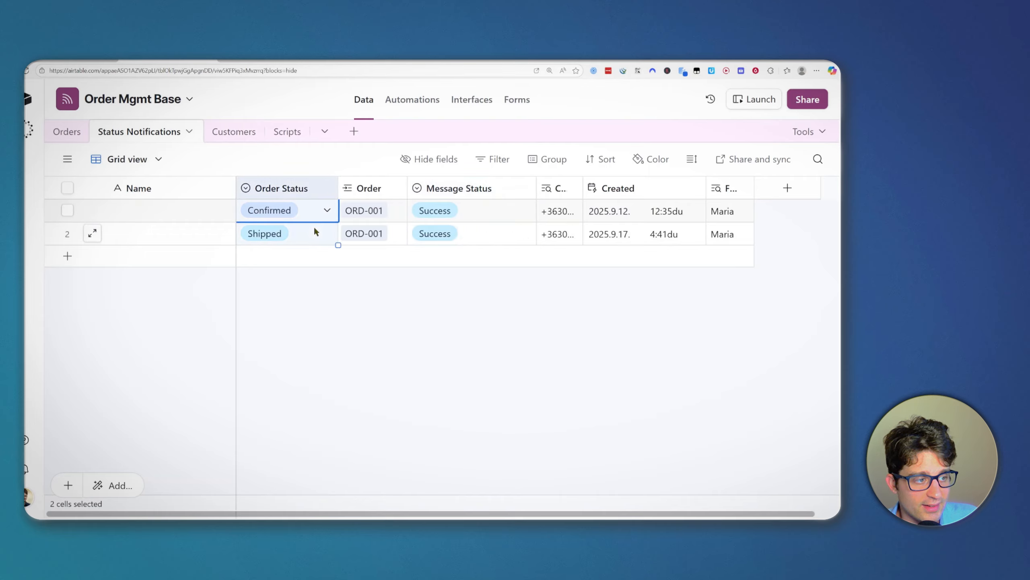
left_click(537, 219)
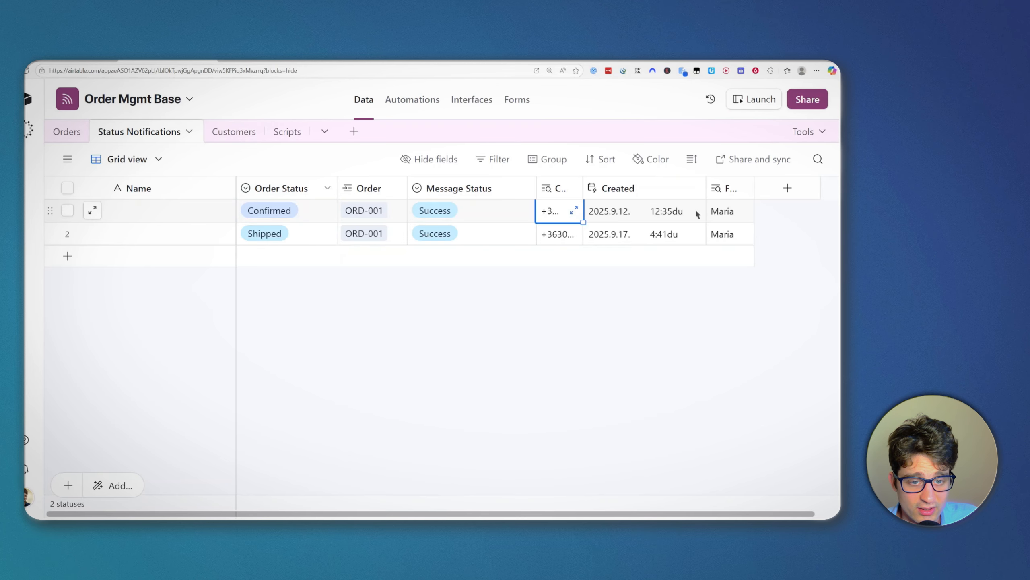
Step: Widen the First Name (from Order) lookup column and check its values
left_click_drag(755, 188, 774, 188)
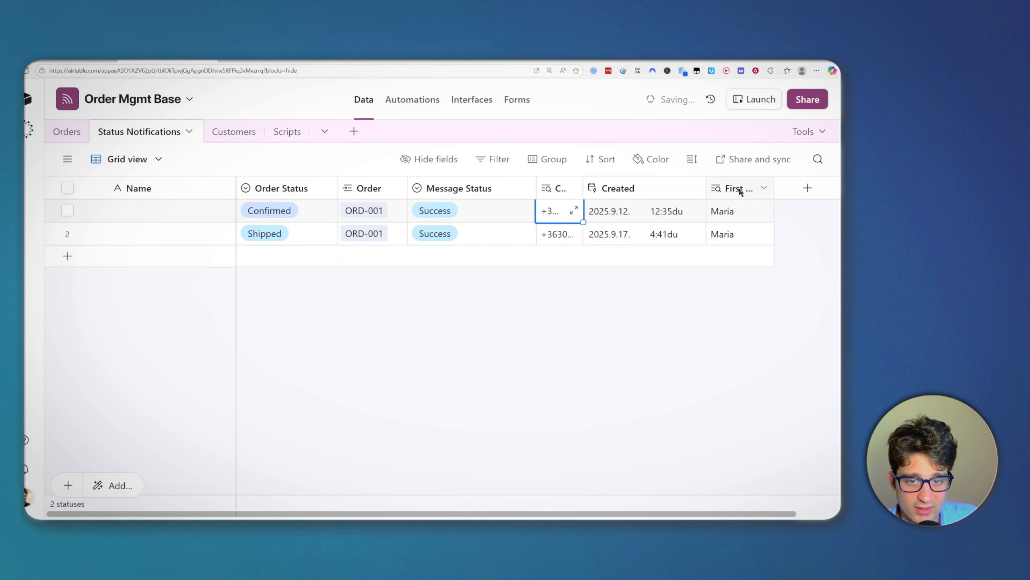
left_click(736, 216)
left_click(729, 233)
left_click(741, 209)
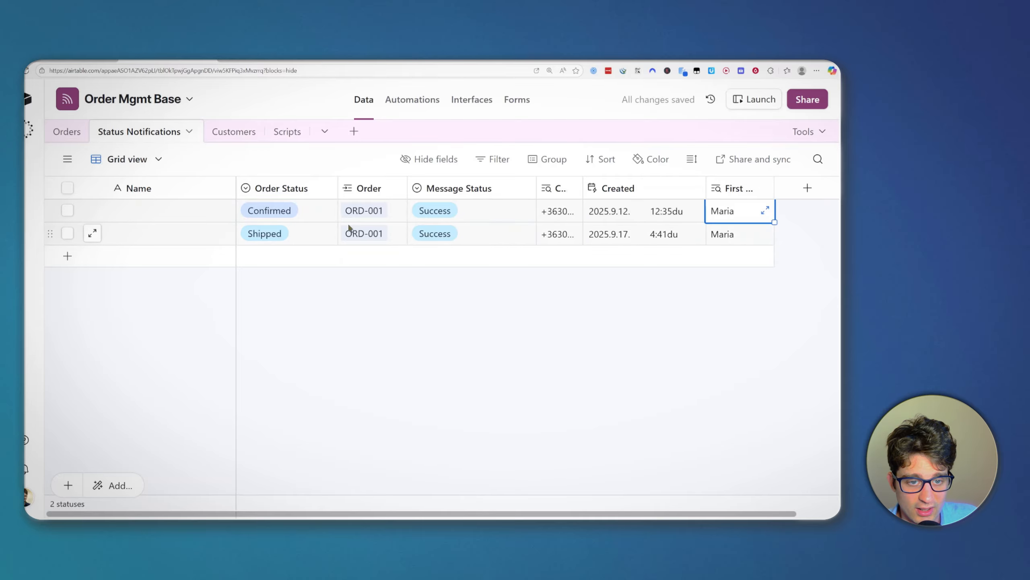
Step: Review the First Name field's settings and field types, then cancel without changes
left_click(69, 131)
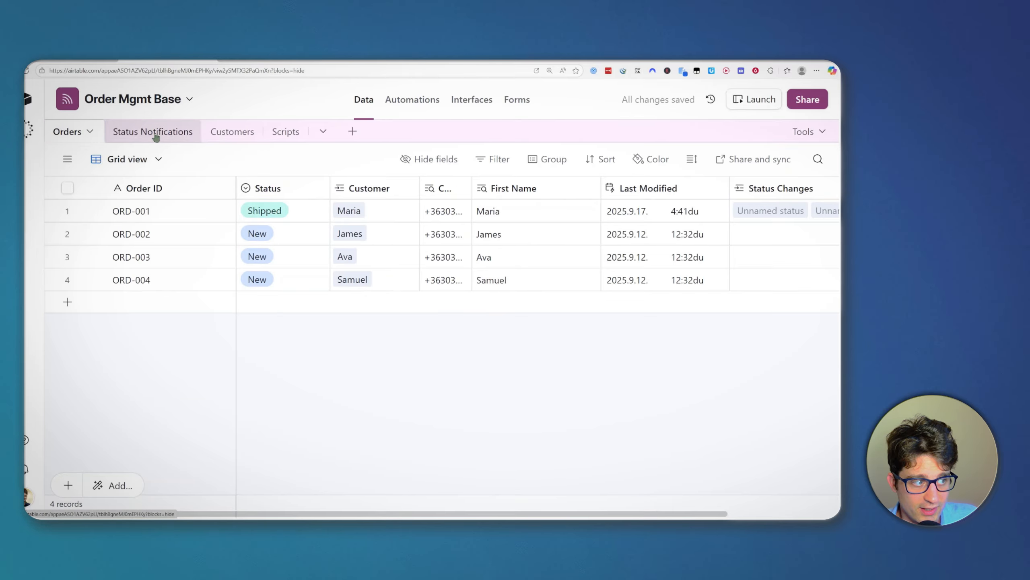
left_click(156, 138)
left_click(754, 188)
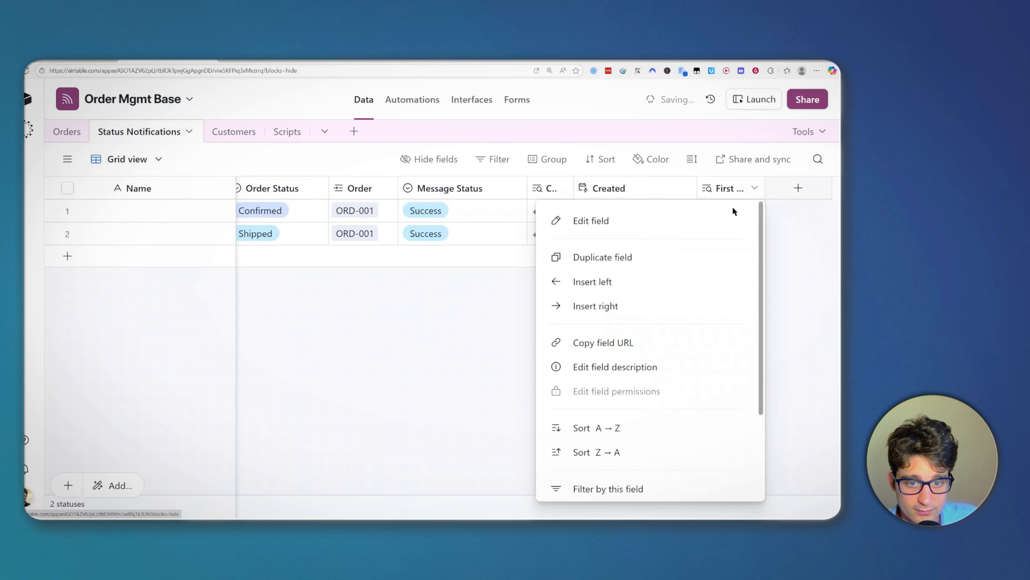
left_click(735, 219)
left_click(600, 246)
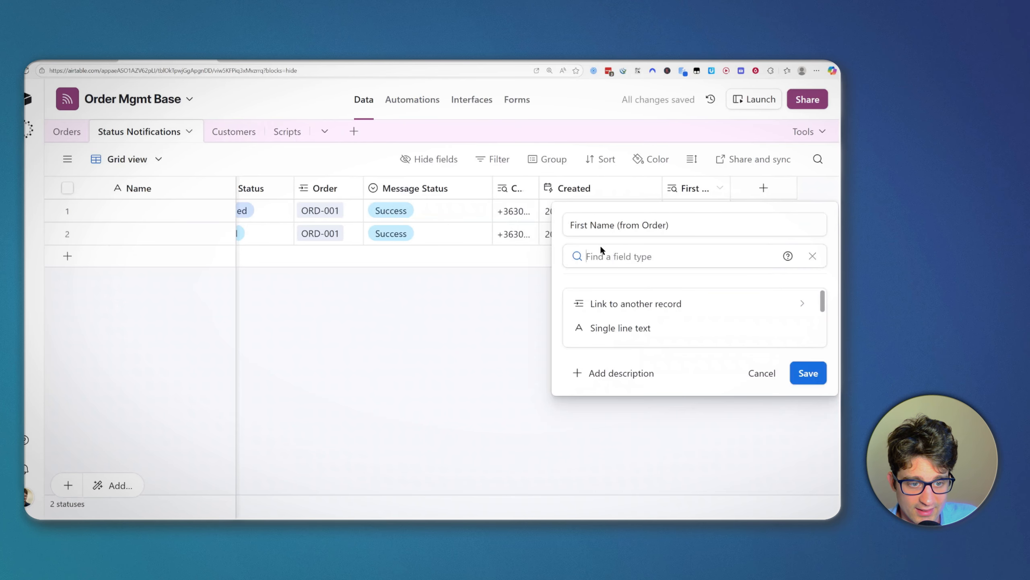
left_click(761, 374)
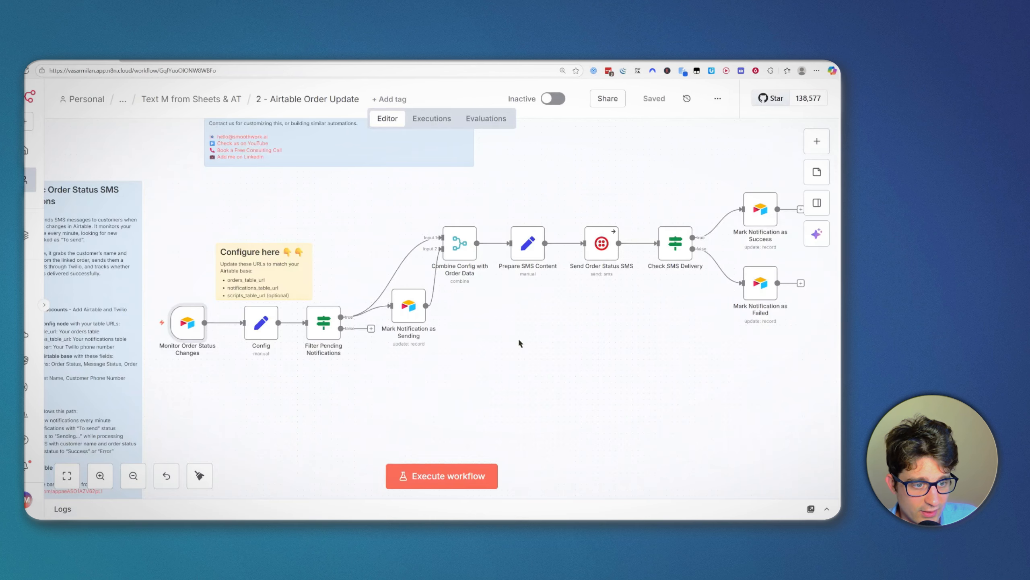
scroll(518, 343, "up", 1)
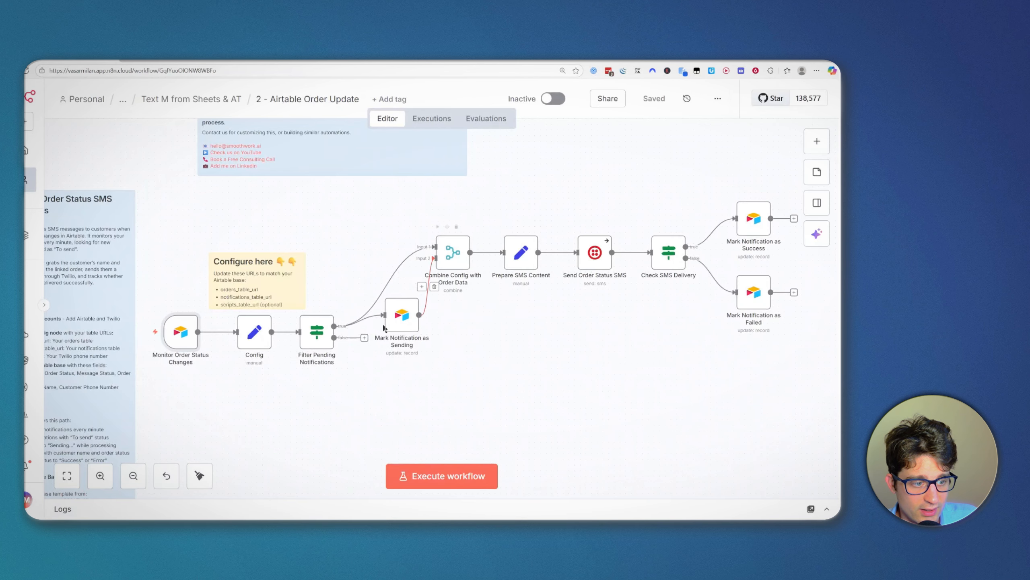
Step: Inspect the First Name (from Order) reference in Prepare SMS Content's Message expression
double_click(512, 245)
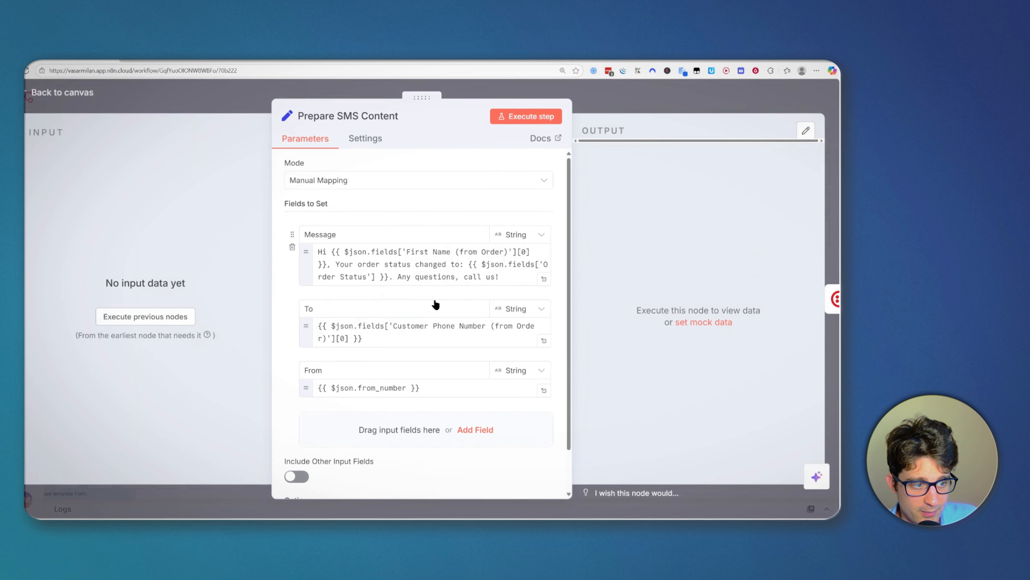
left_click(429, 263)
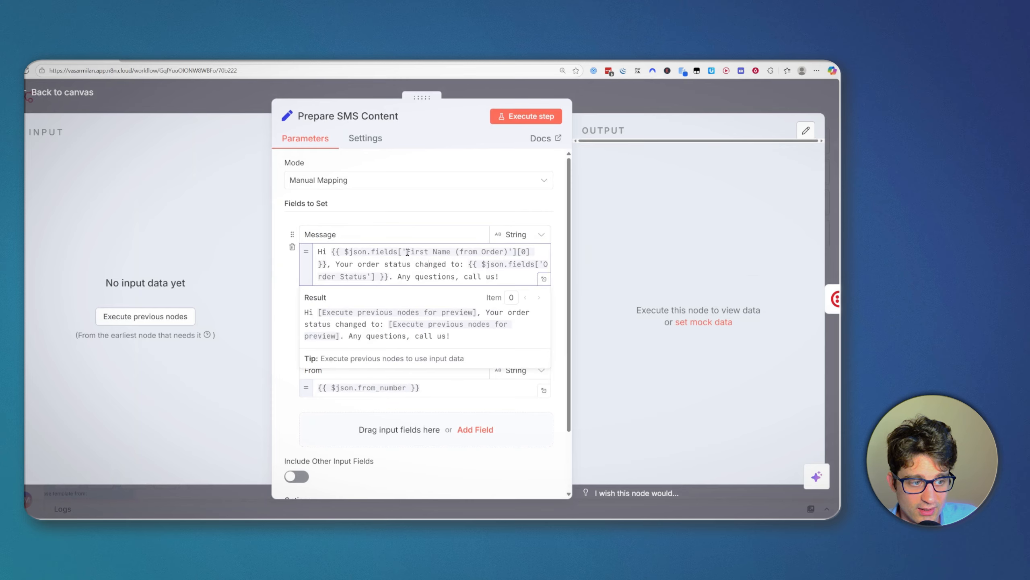
left_click_drag(407, 252, 507, 253)
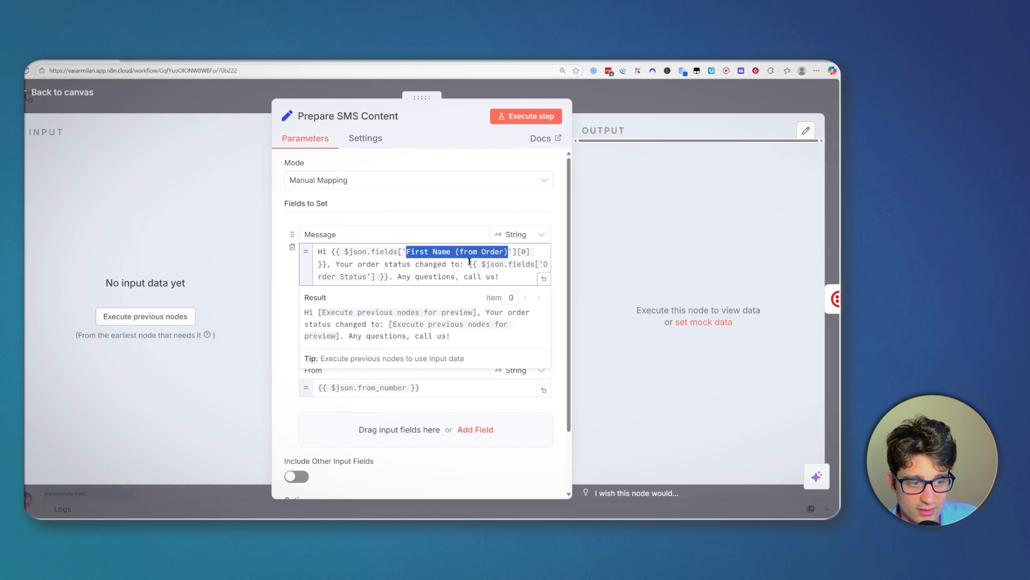
left_click(451, 250)
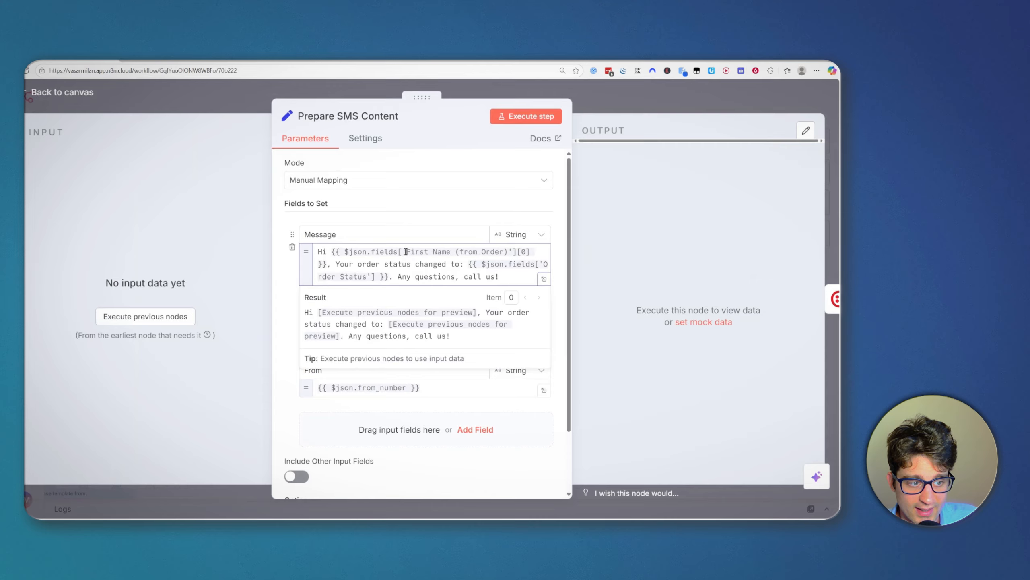
left_click_drag(406, 251, 514, 252)
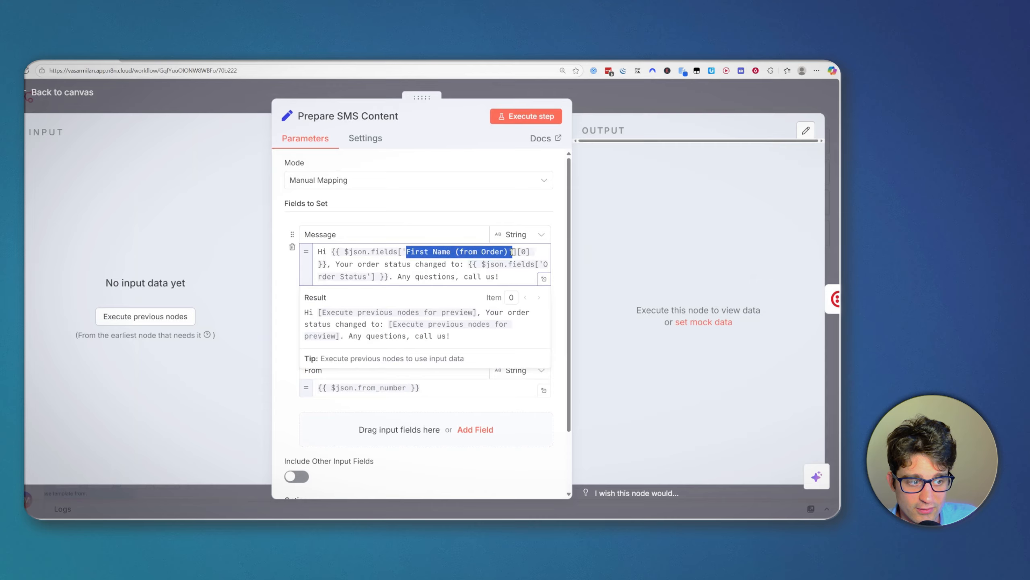
left_click(424, 255)
left_click(617, 98)
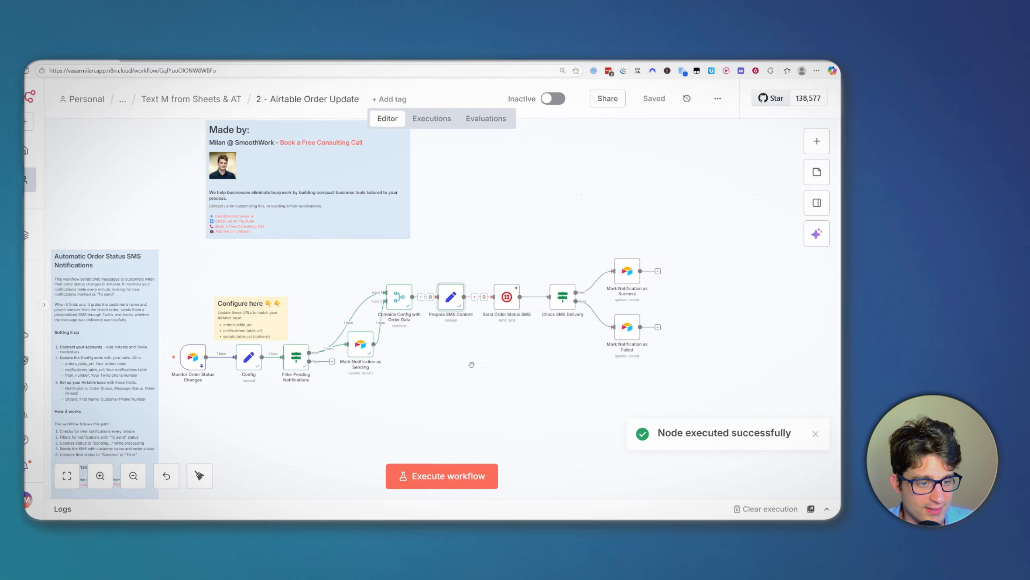
scroll(471, 363, "up", 2)
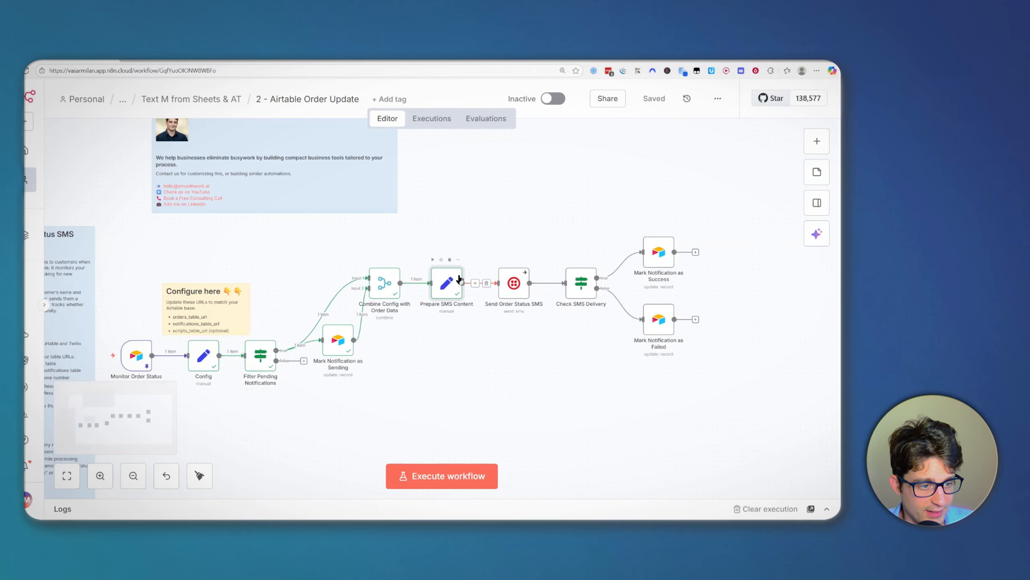
Step: Reopen Prepare SMS Content and locate the First Name reference in the Message expression
double_click(447, 282)
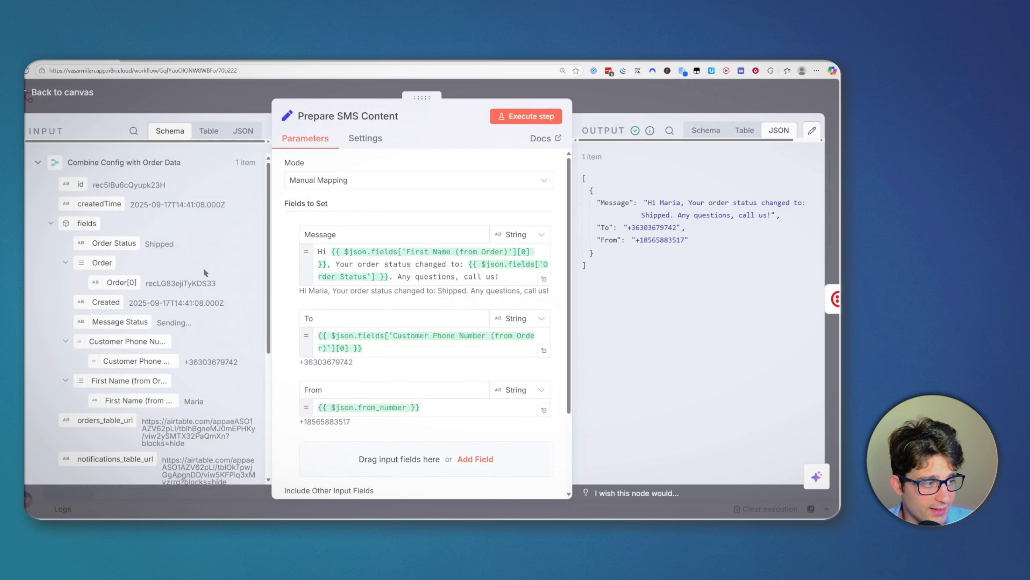
left_click(409, 258)
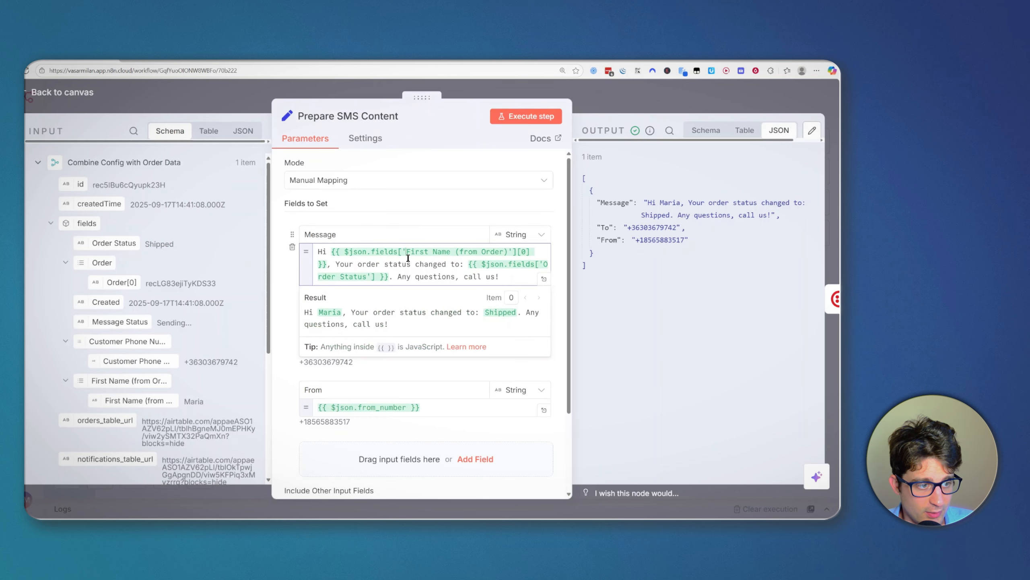
left_click(346, 251)
scroll(148, 270, "up", 4)
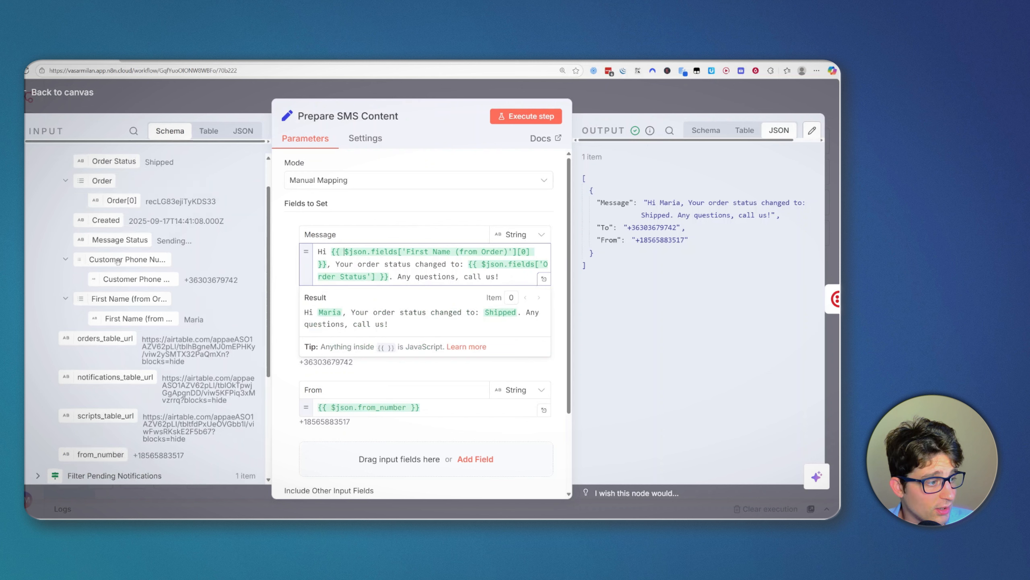
scroll(148, 270, "down", 5)
scroll(147, 270, "up", 3)
scroll(148, 269, "up", 3)
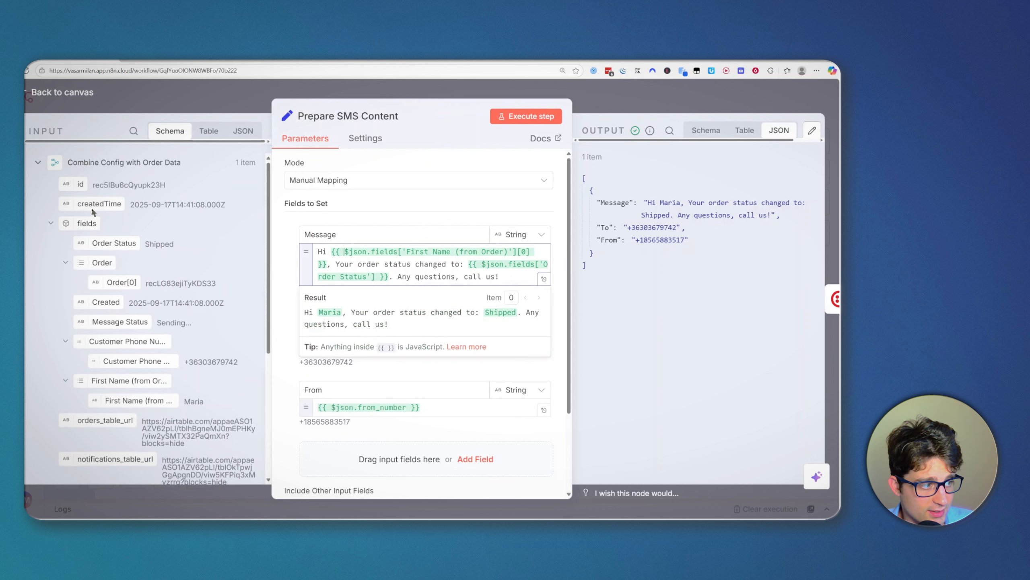
scroll(128, 309, "down", 2)
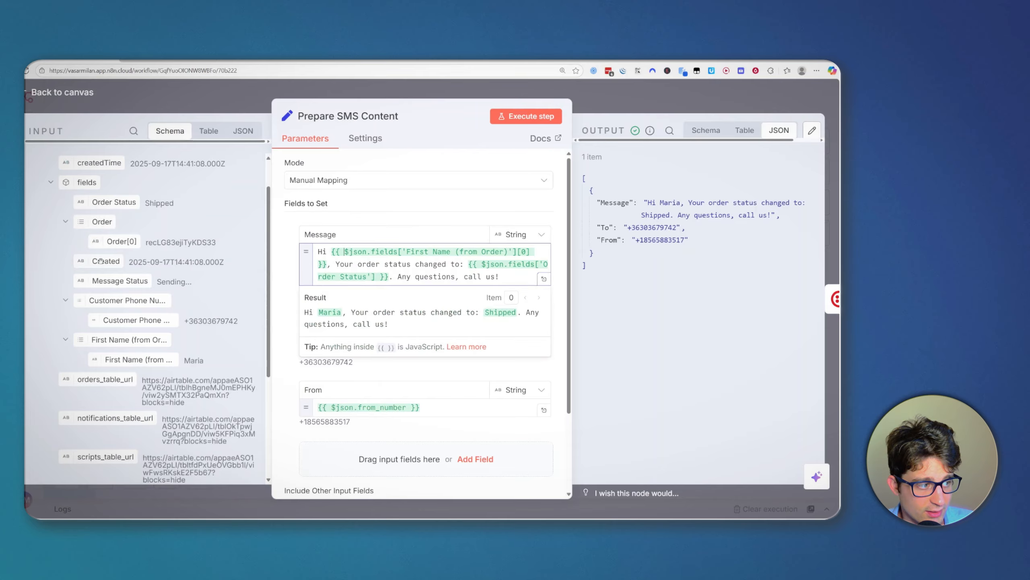
key("ctrl+plus")
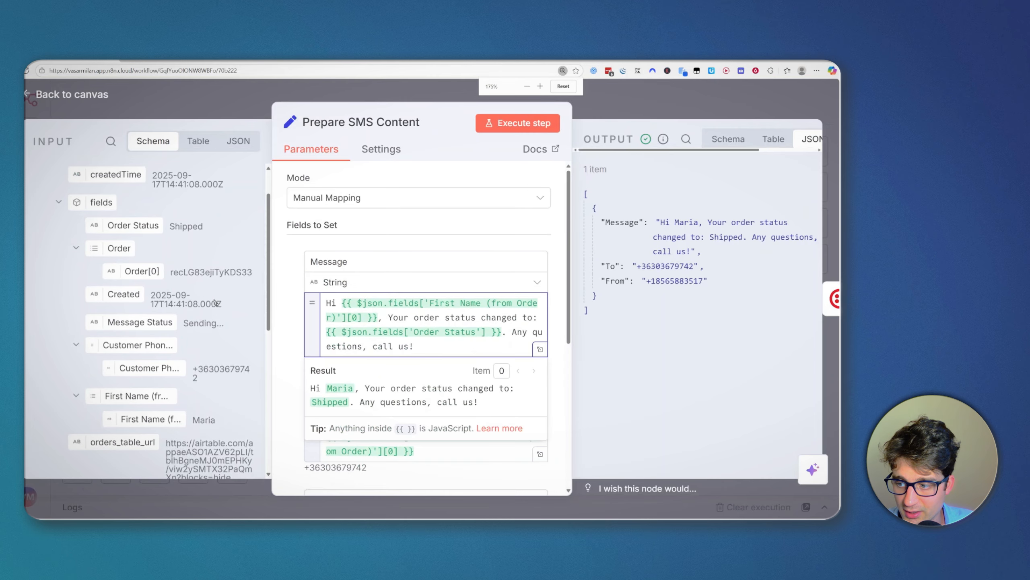
scroll(203, 309, "down", 2)
scroll(204, 368, "down", 2)
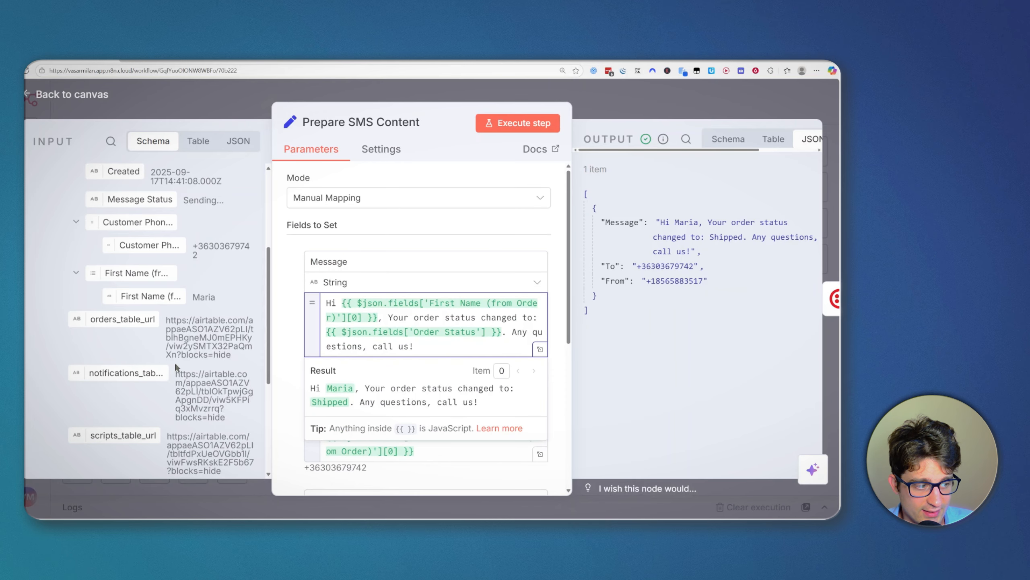
key("ctrl+minus")
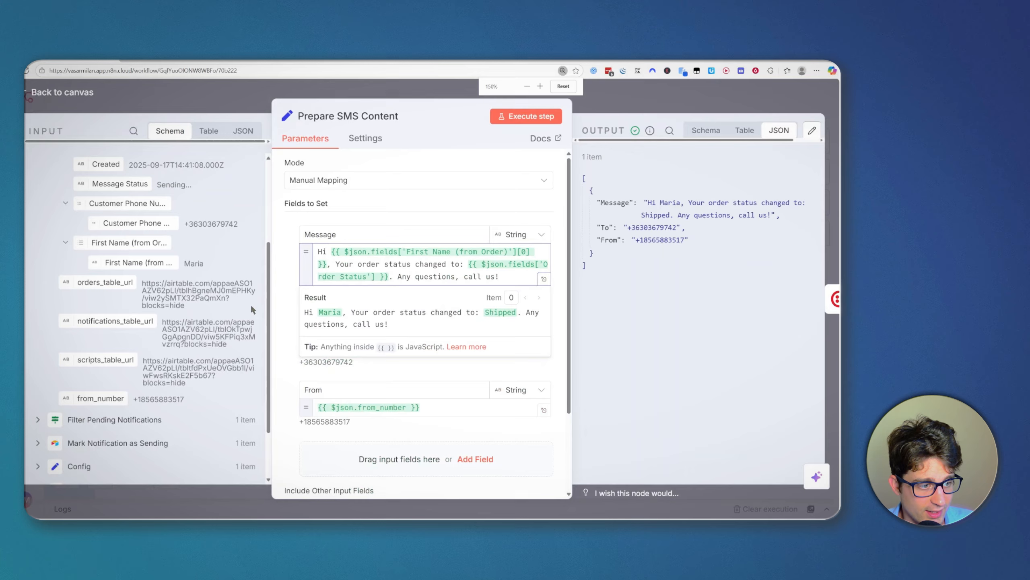
Step: Replace the old First Name expression with the First Name input field, followed by a comma
left_click_drag(329, 263, 330, 252)
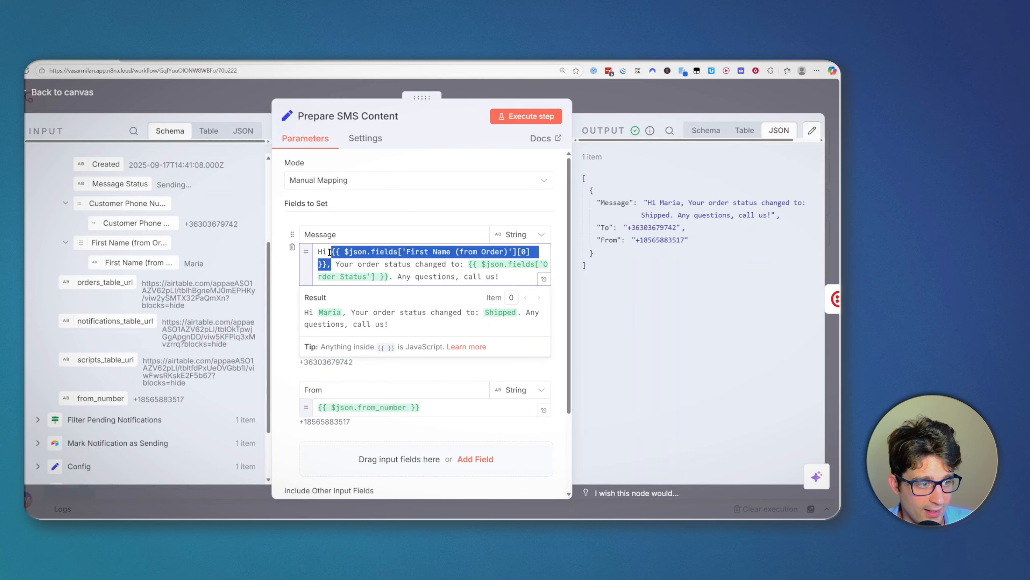
key("BackSpace")
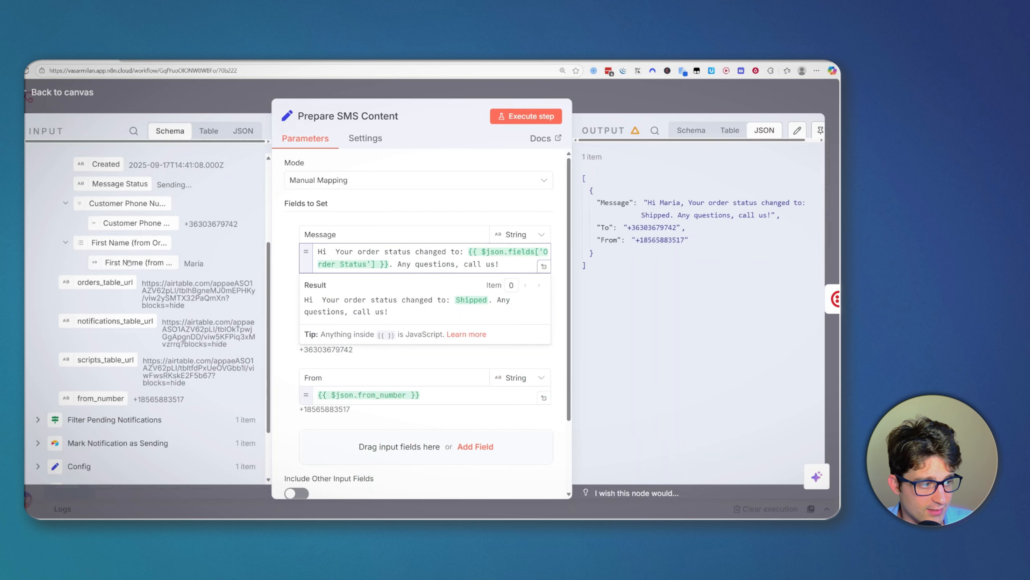
left_click_drag(127, 262, 331, 253)
left_click(550, 248)
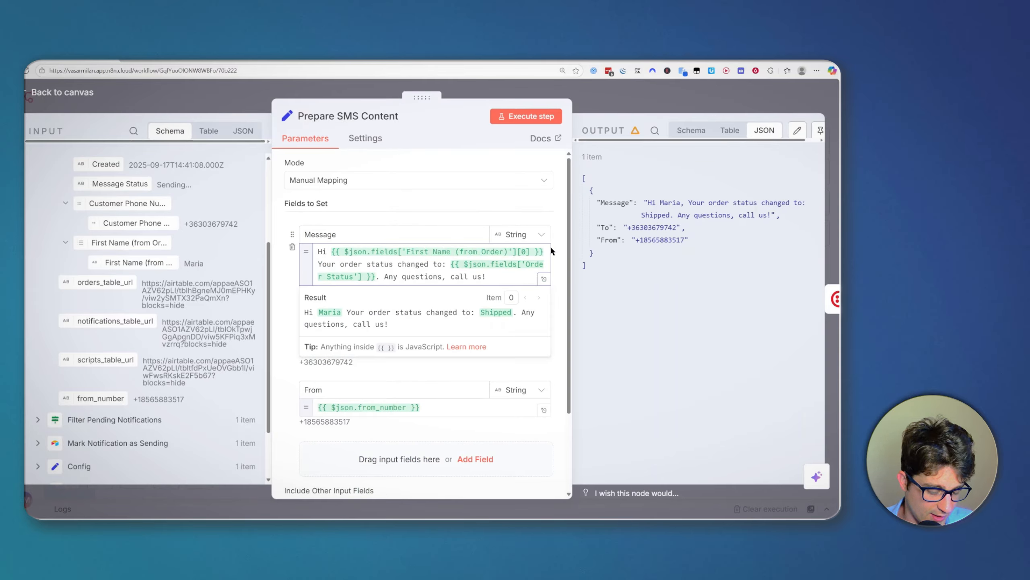
type(",")
left_click(604, 285)
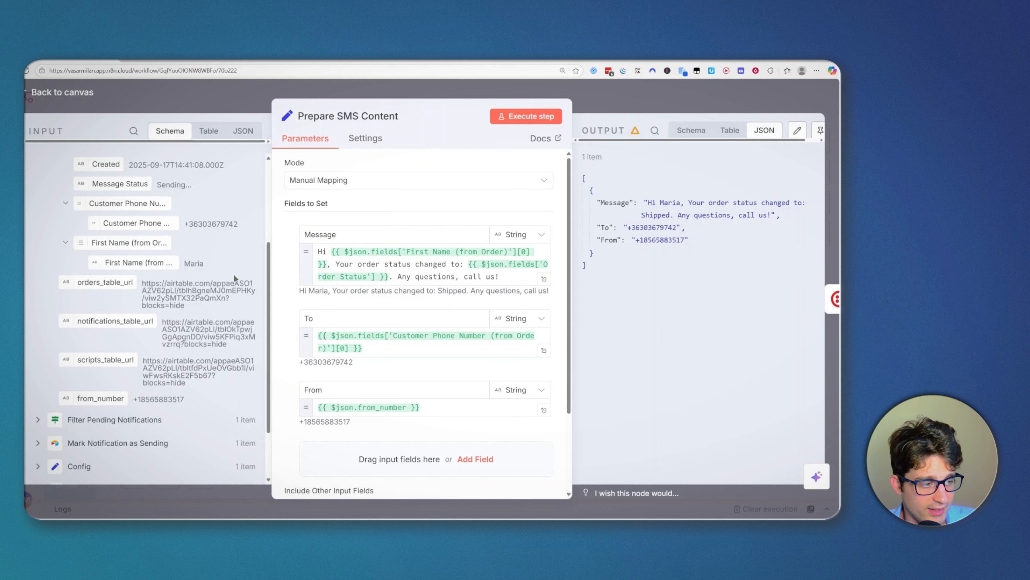
Step: Check the Message result preview and return to the workflow canvas
scroll(114, 313, "up", 2)
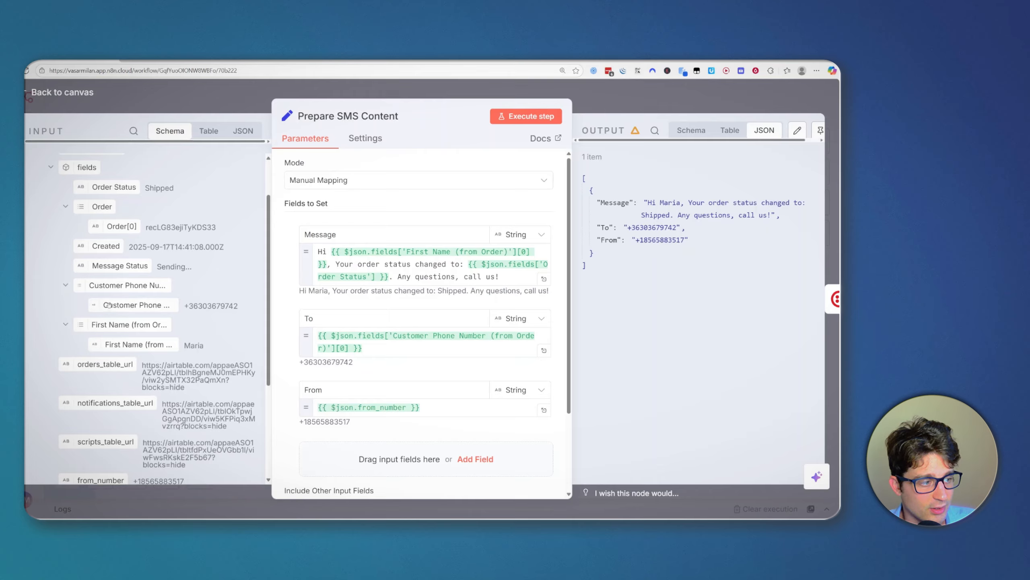
left_click(486, 265)
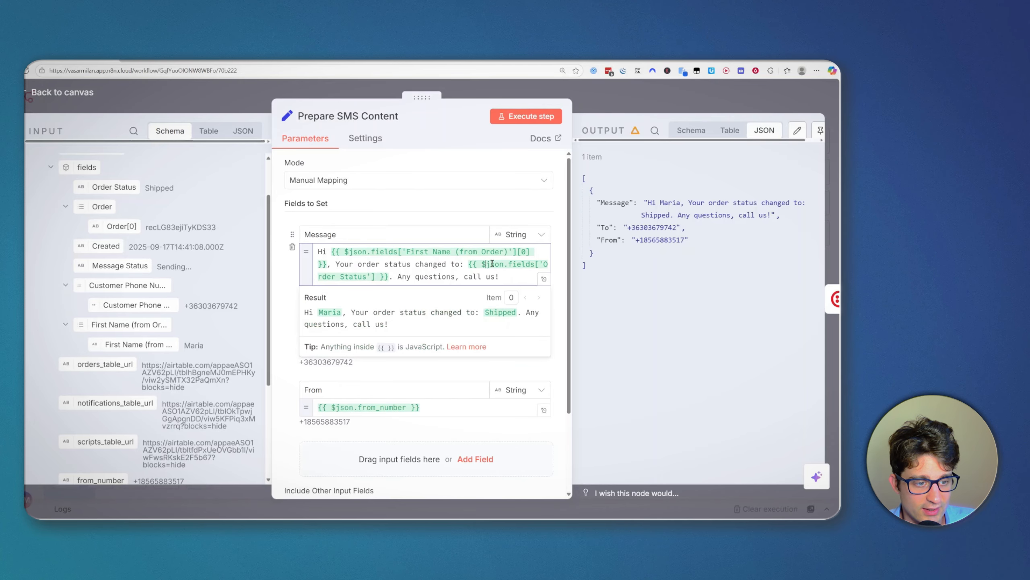
left_click(612, 279)
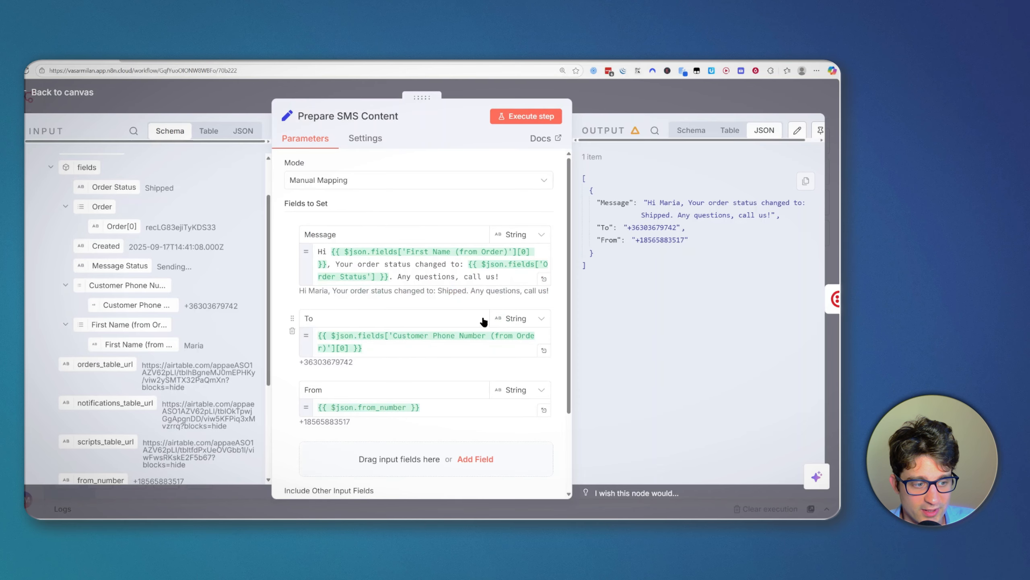
left_click(645, 100)
left_click(653, 99)
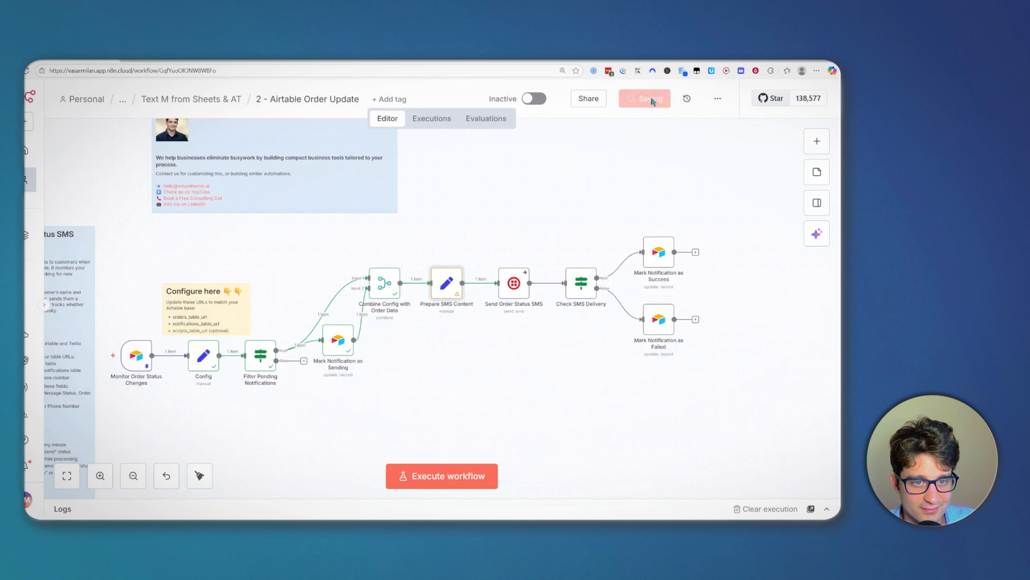
scroll(527, 206, "left", 2)
key("ctrl+Tab")
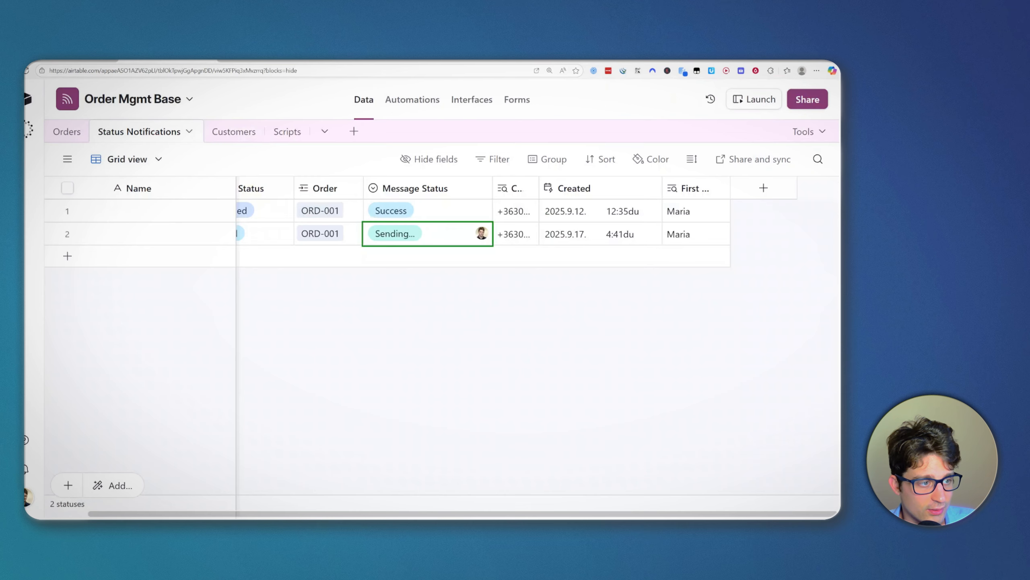
left_click(401, 237)
left_click(416, 233)
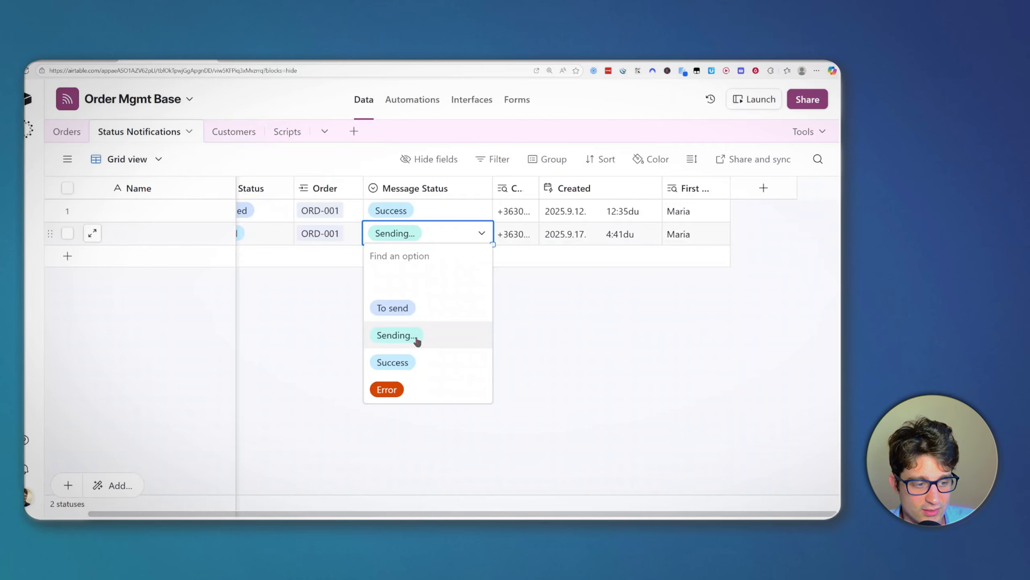
left_click(584, 386)
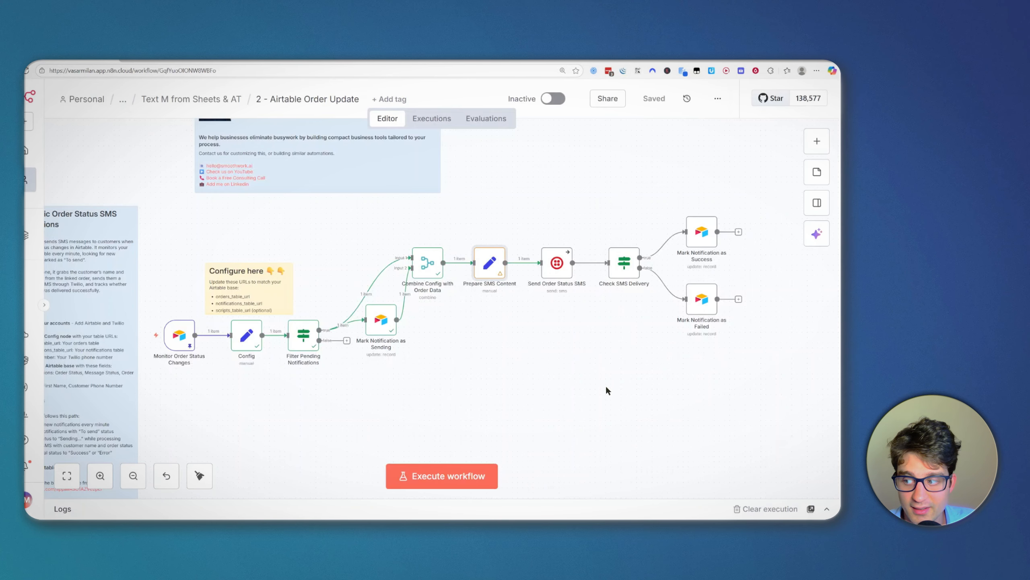